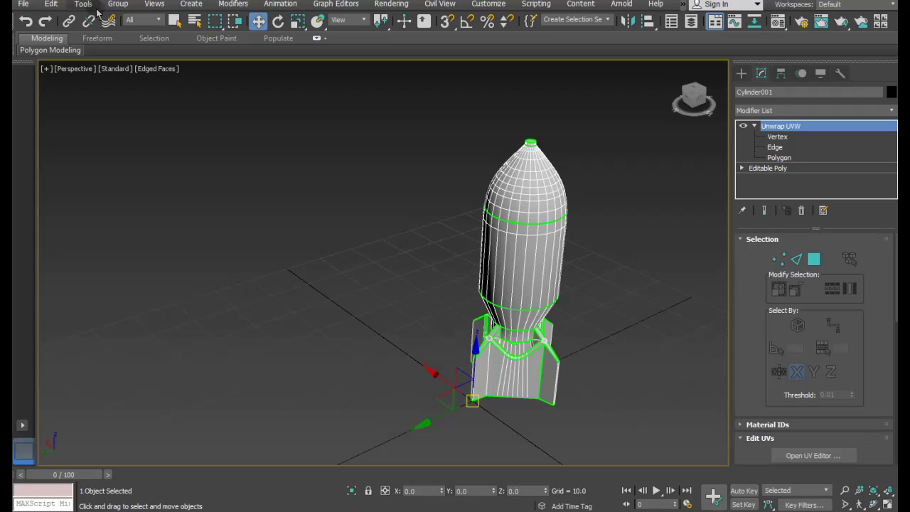
Clone the selected bomb as an independent Copy named Cylinder002.
click(45, 7)
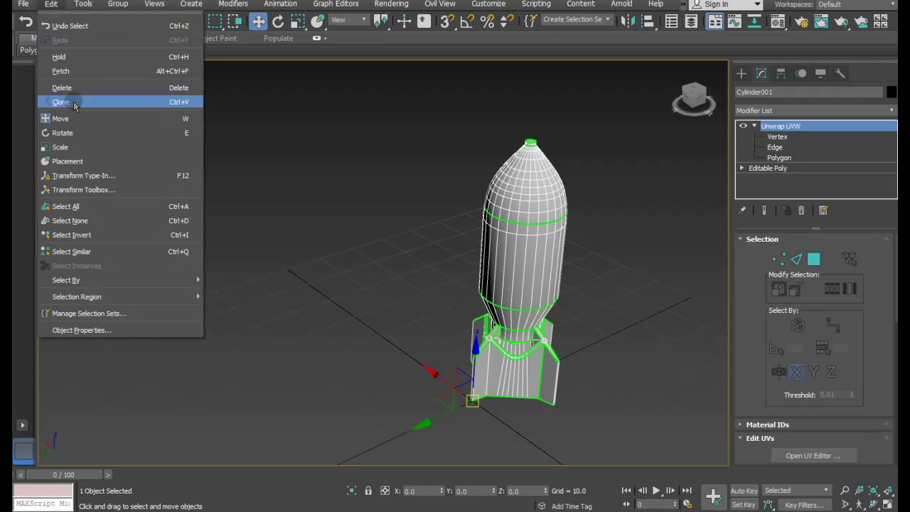
click(64, 97)
click(419, 223)
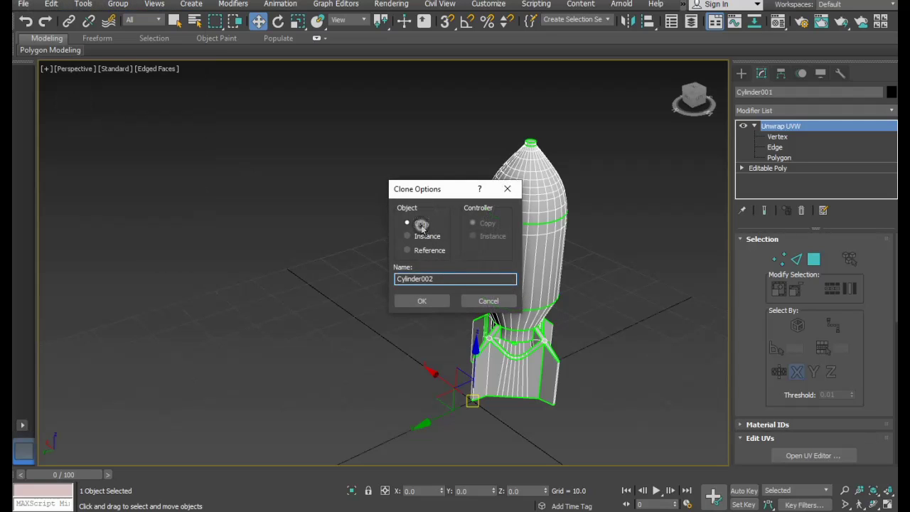
click(422, 301)
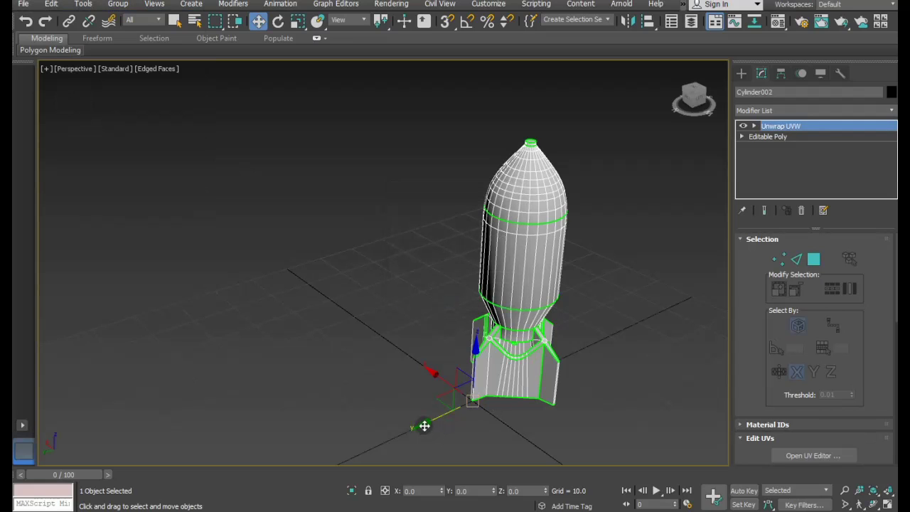
Undo the accidental move of Cylinder002 and isolate it in the viewport.
drag(425, 424, 565, 359)
click(25, 21)
click(354, 490)
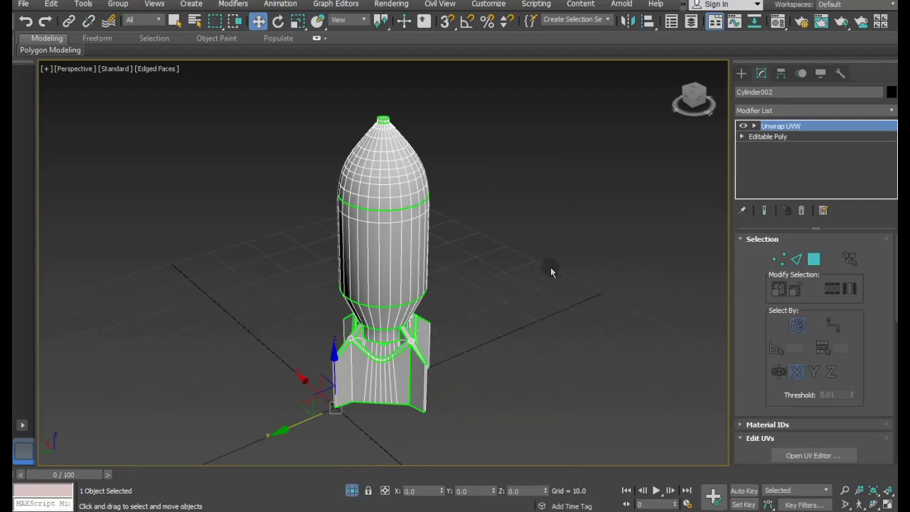
right_click(801, 148)
Collapse the stack to Editable Poly and chamfer the upper body loop with 2 segments, about 0.08.
click(825, 266)
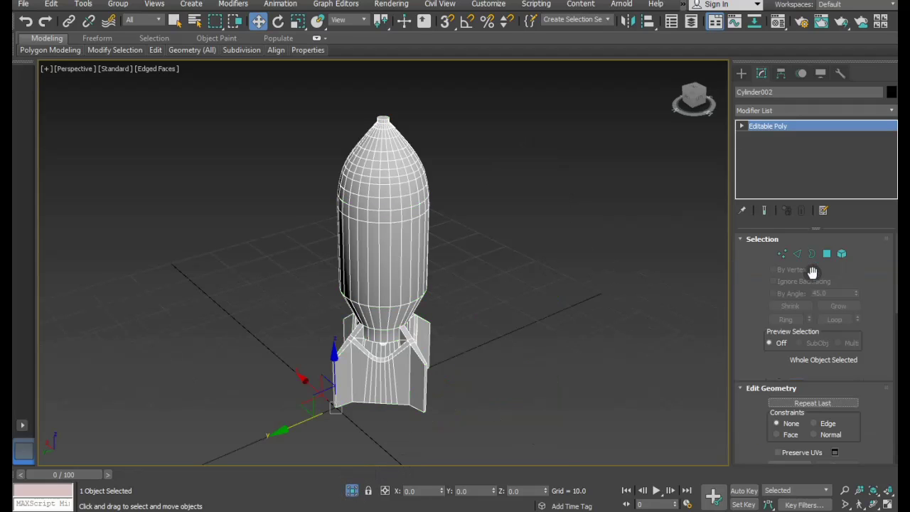
scroll(363, 158, up, 5)
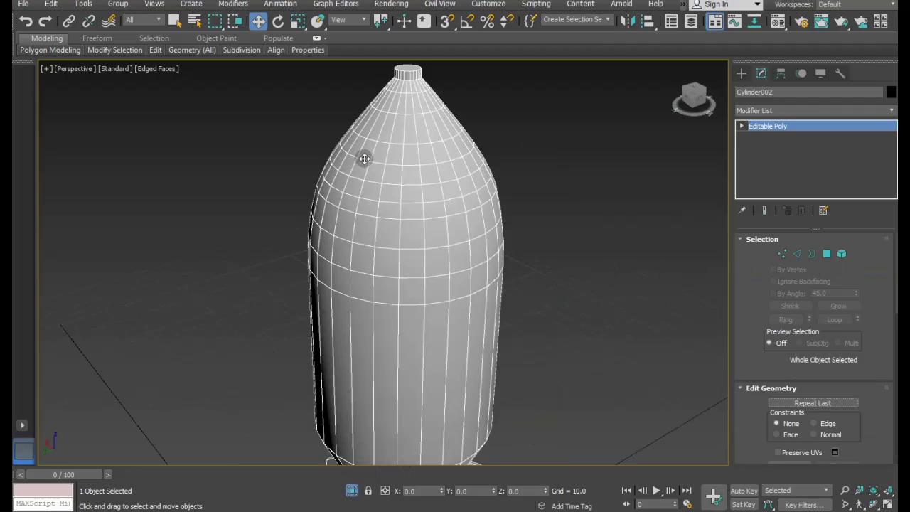
click(799, 254)
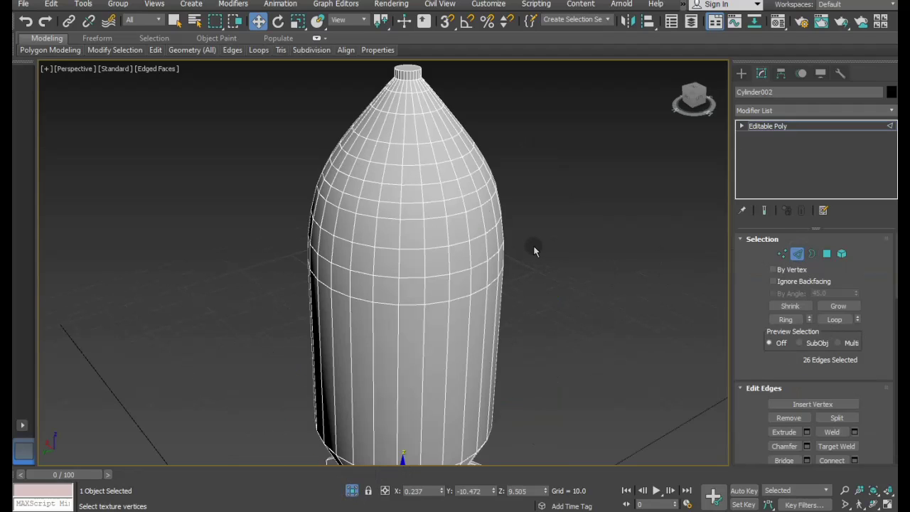
double_click(388, 219)
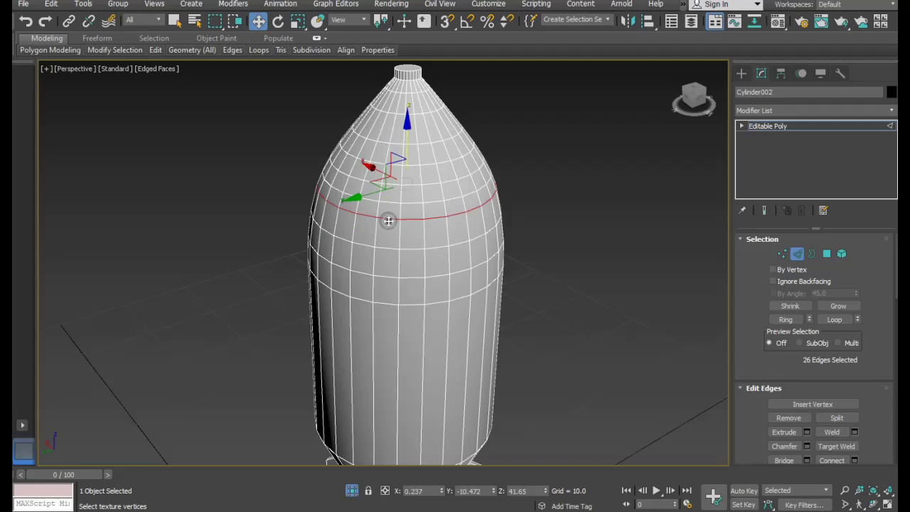
click(807, 446)
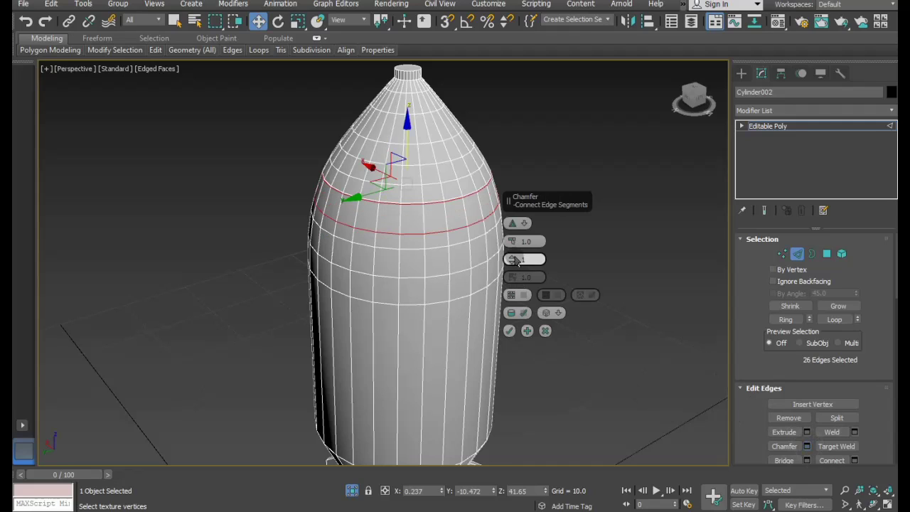
drag(516, 260, 519, 246)
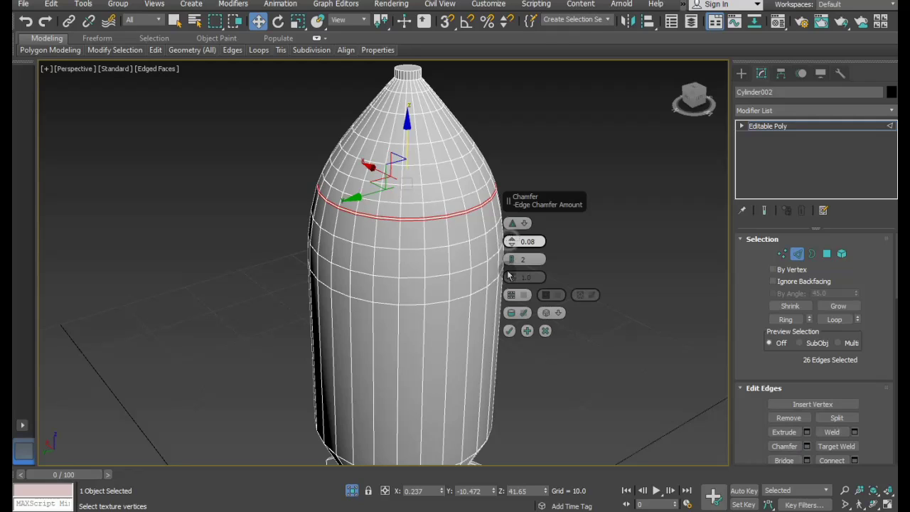
click(509, 331)
Chamfer the lower body edge loop with 2 segments, about 0.09.
scroll(402, 198, down, 3)
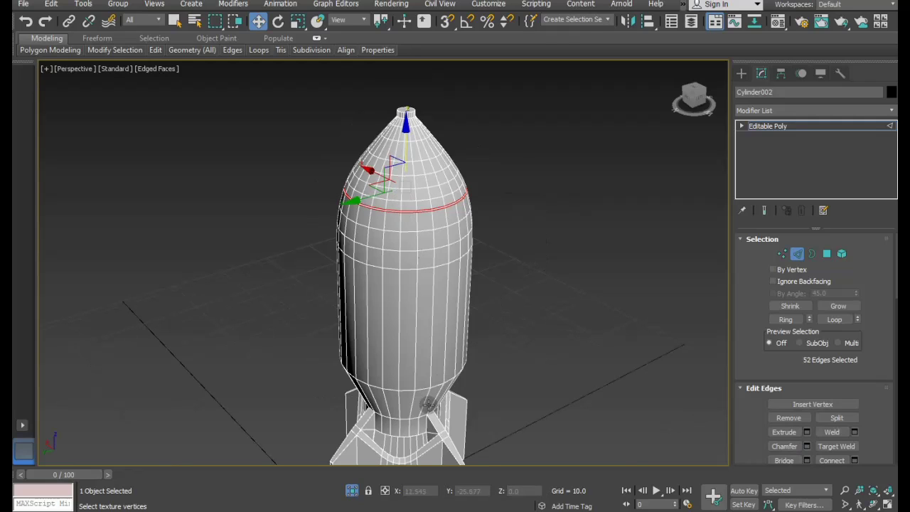
double_click(403, 389)
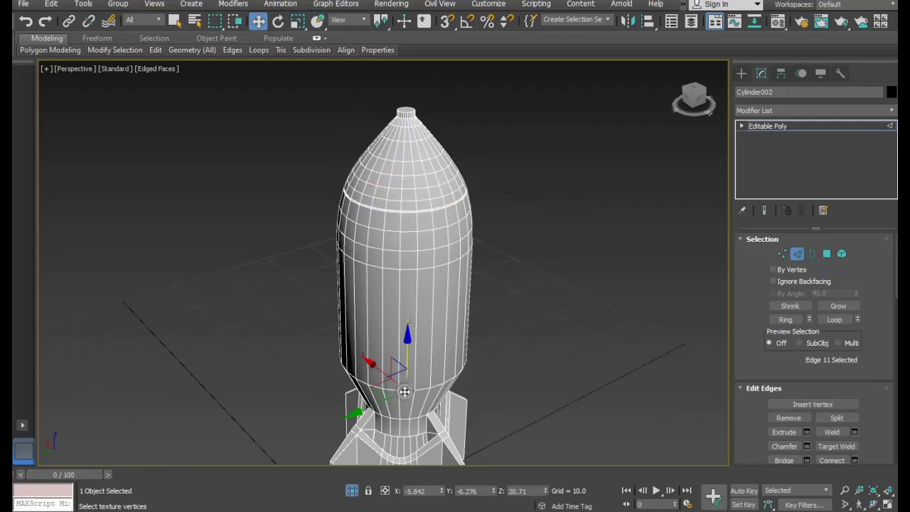
click(806, 446)
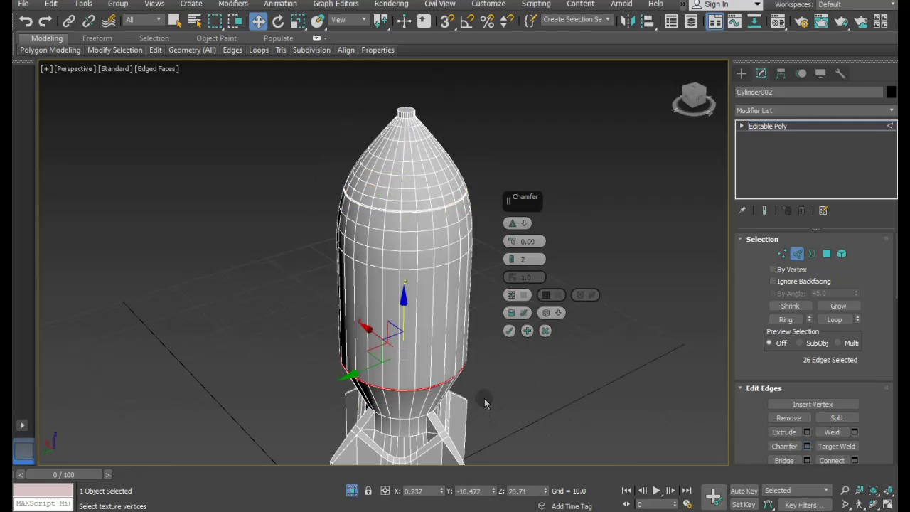
click(509, 330)
mouse_move(504, 330)
middle_down()
mouse_move(477, 332)
mouse_move(471, 362)
middle_up()
Connect the fins' vertical edges with 3 new loops pinched at 97.
drag(524, 354, 264, 361)
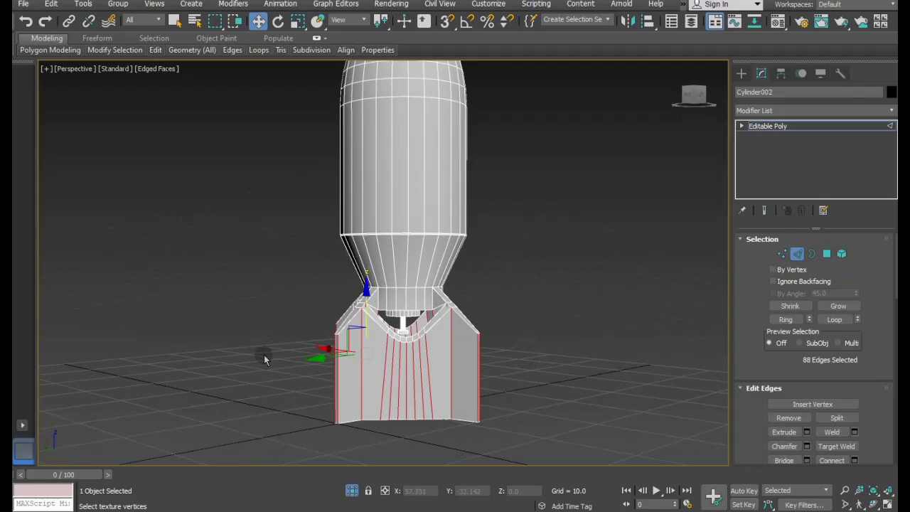
mouse_move(264, 358)
alt+middle_down()
mouse_move(456, 398)
mouse_move(340, 404)
mouse_move(212, 345)
mouse_move(182, 380)
mouse_move(200, 418)
alt+middle_up()
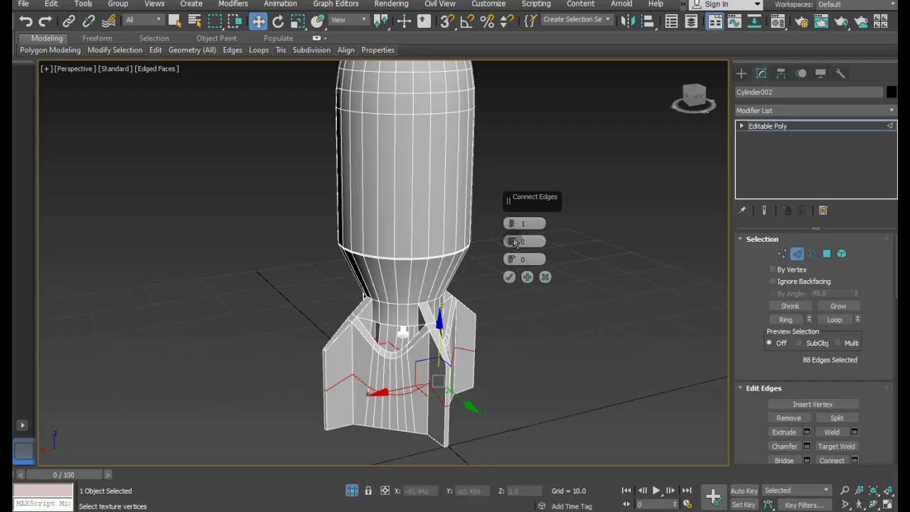
drag(511, 223, 449, 102)
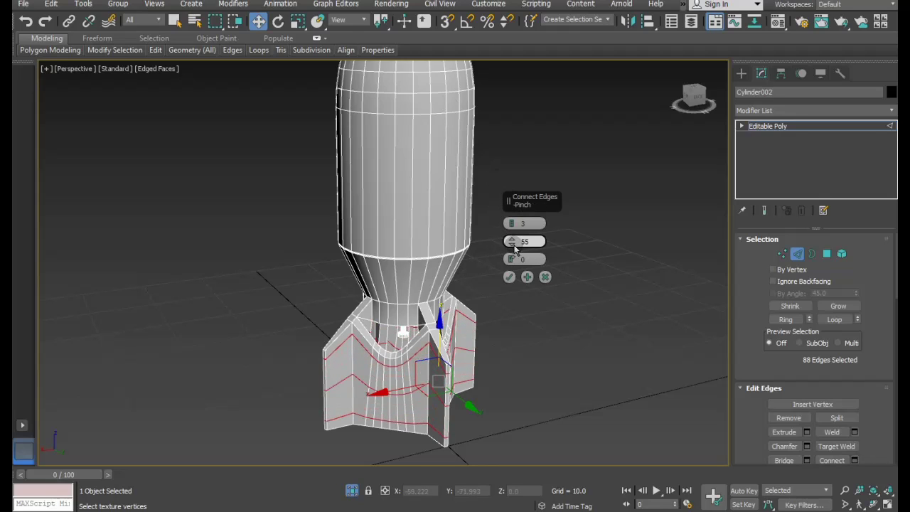
drag(515, 245, 487, 154)
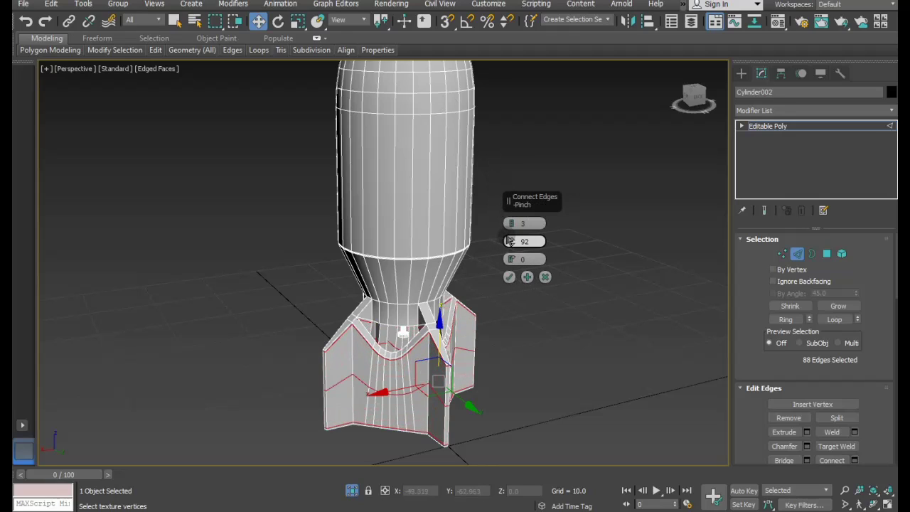
click(509, 277)
Add three connecting loops across the fin collar's edge ring.
alt+middle_drag(408, 350, 351, 325)
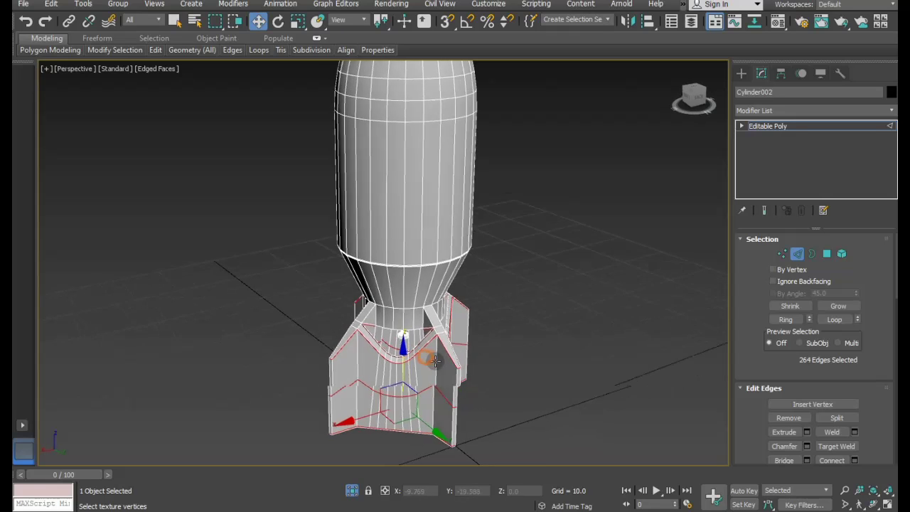
scroll(361, 331, up, 5)
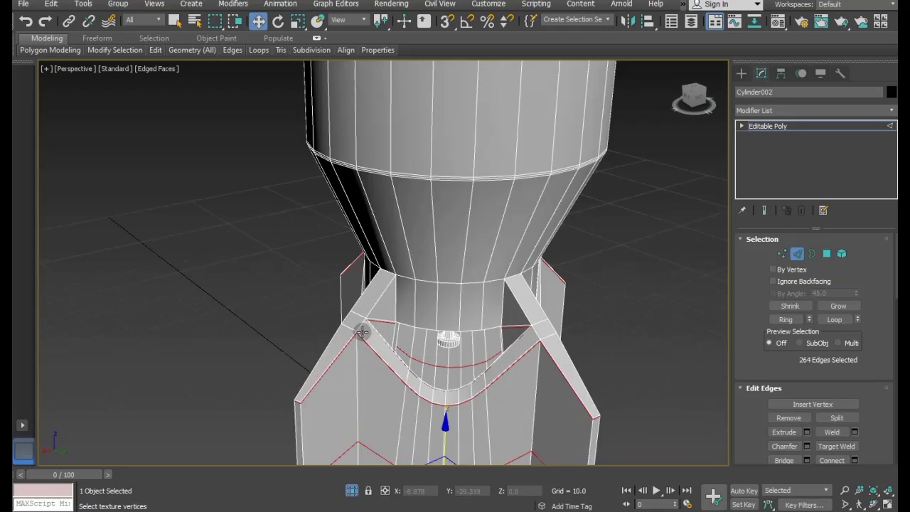
click(402, 375)
click(786, 319)
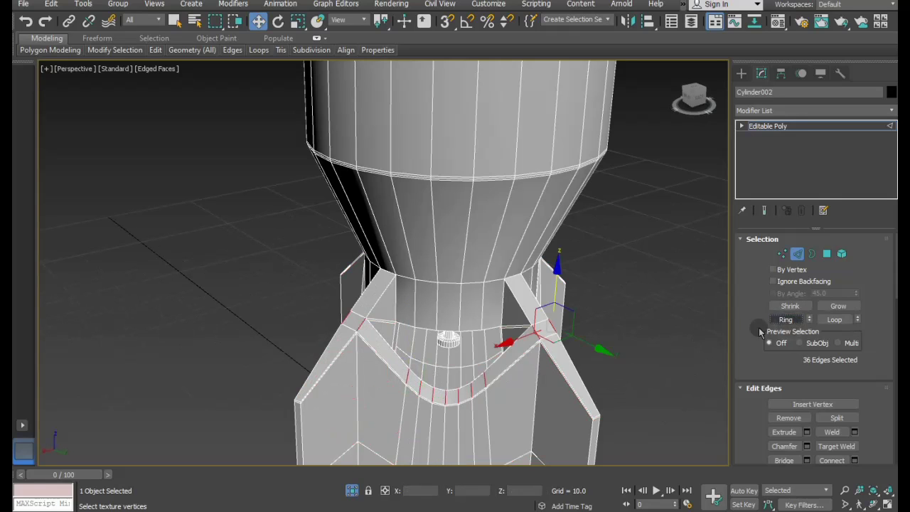
alt+middle_drag(497, 341, 469, 351)
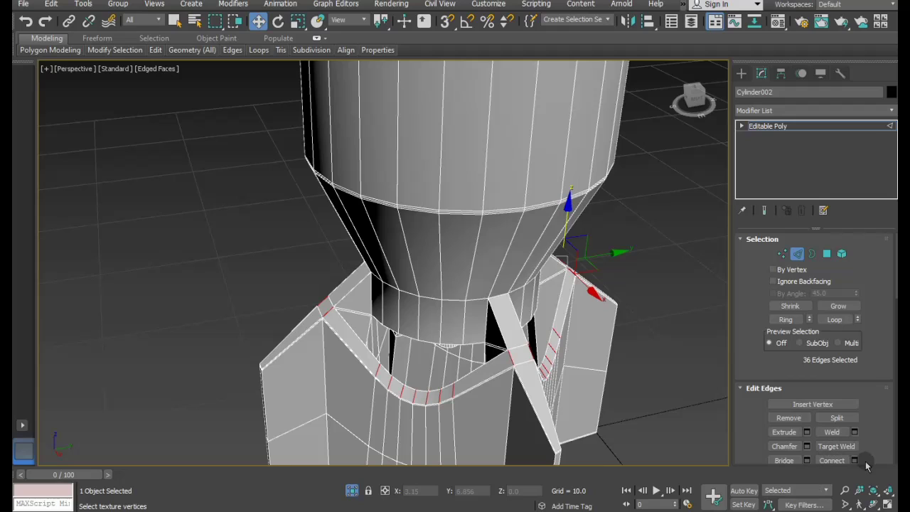
click(854, 460)
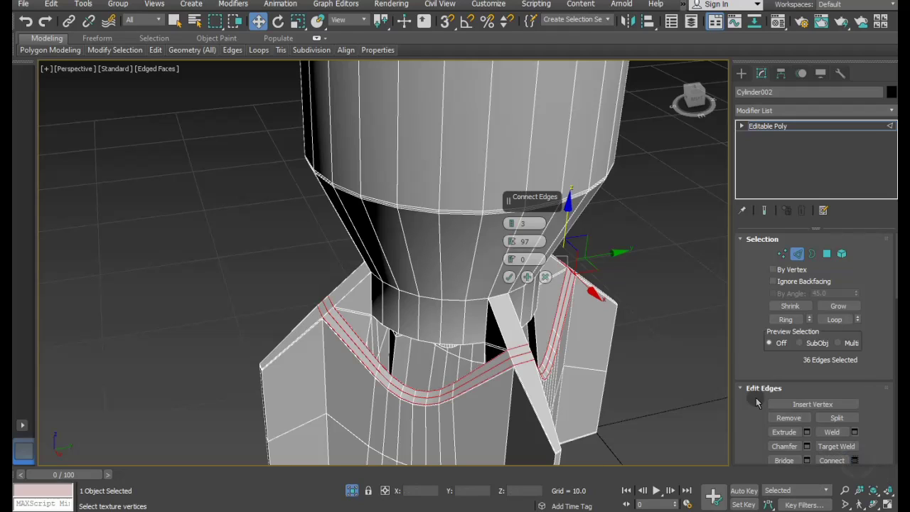
click(509, 277)
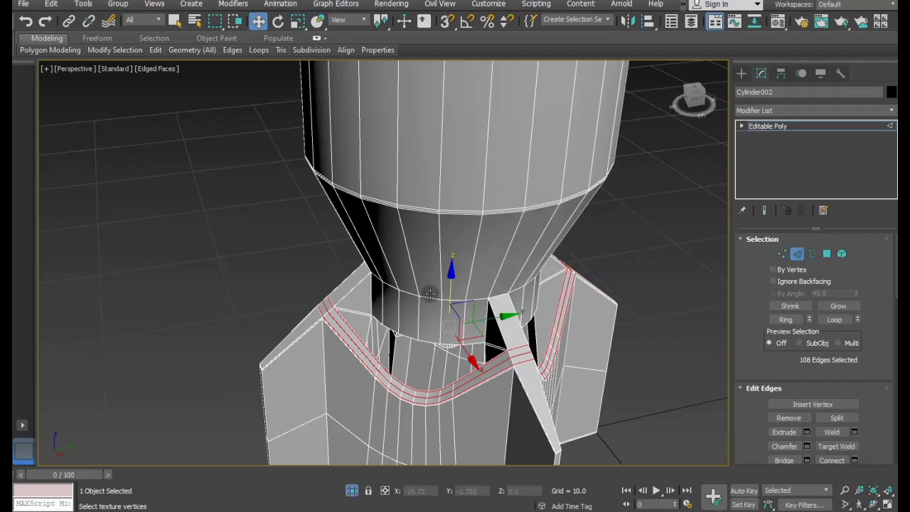
Add three connecting loops around the tapered cone and select the neck's edge ring.
click(439, 267)
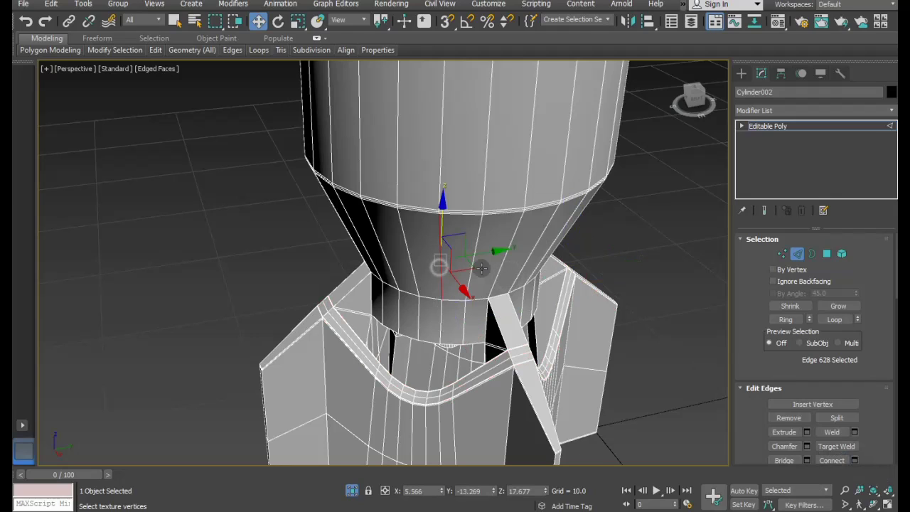
click(786, 319)
click(855, 460)
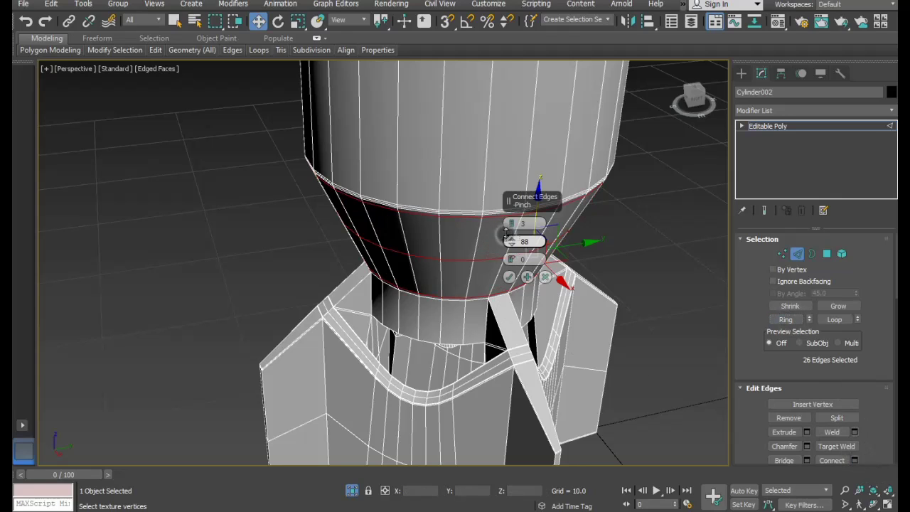
click(509, 277)
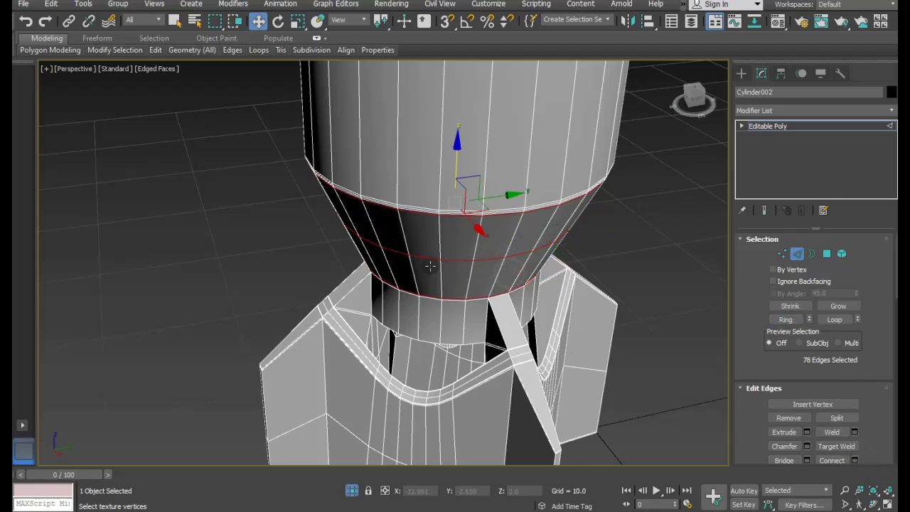
click(383, 298)
click(779, 319)
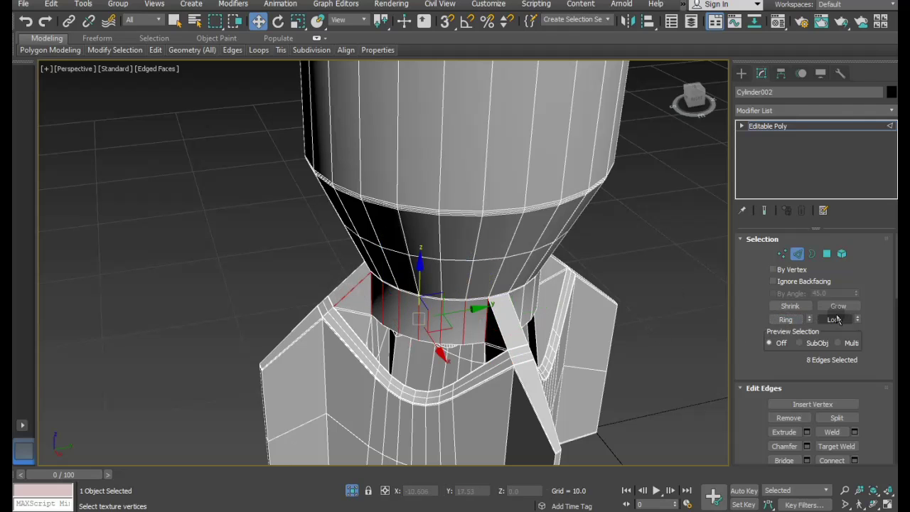
Select the edge rings on the neck and the lower band.
click(784, 319)
alt+middle_drag(606, 294, 451, 359)
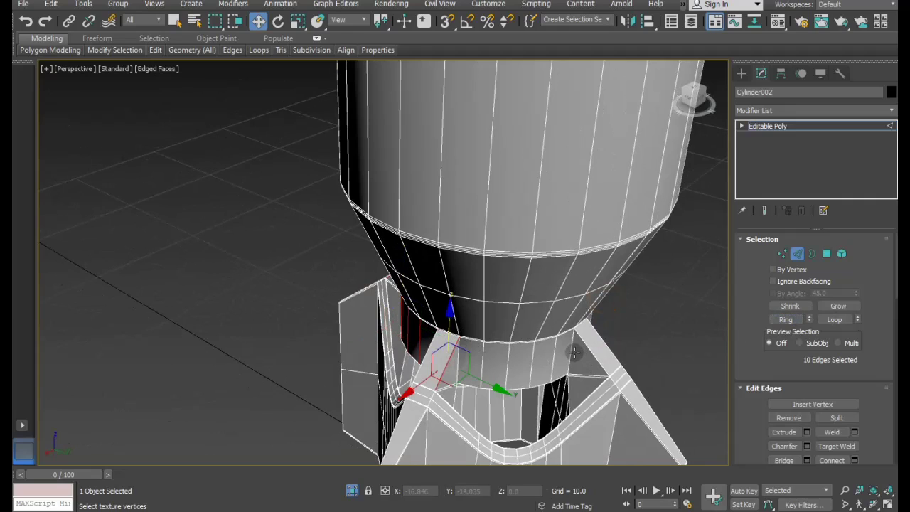
ctrl+click(575, 352)
click(785, 319)
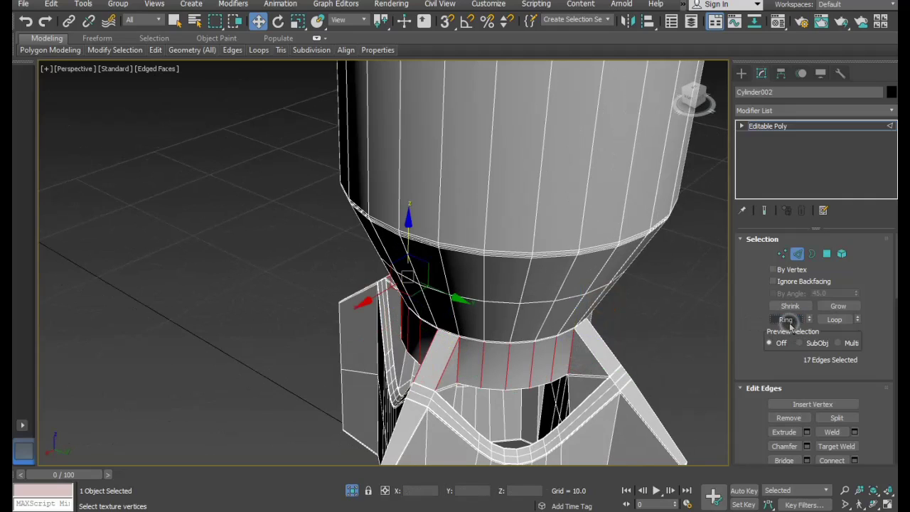
alt+middle_drag(687, 348, 587, 346)
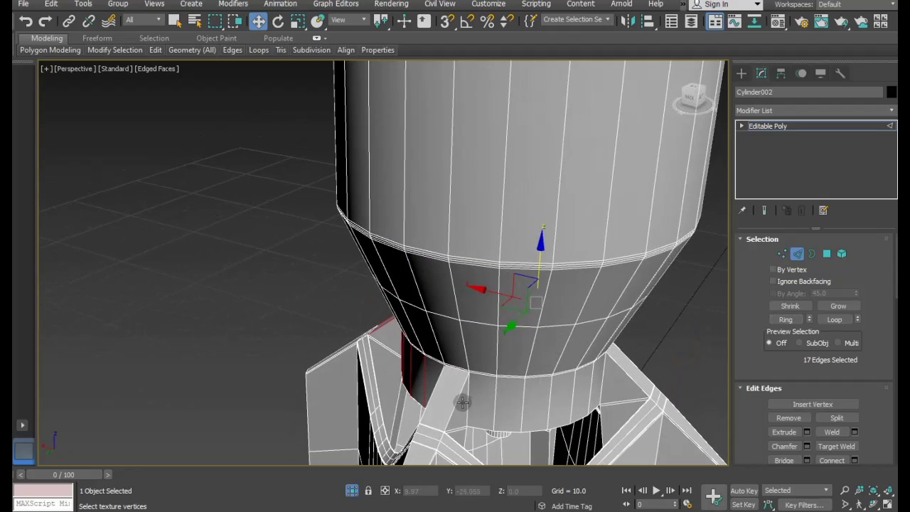
ctrl+click(617, 368)
click(794, 319)
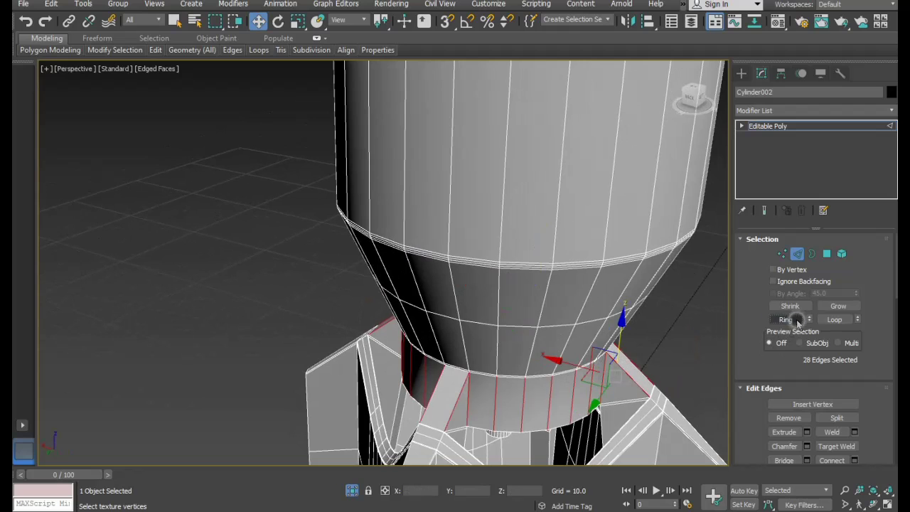
Add the collar's edge ring and connect it with three loops pinched at 94.
alt+middle_drag(568, 413, 493, 413)
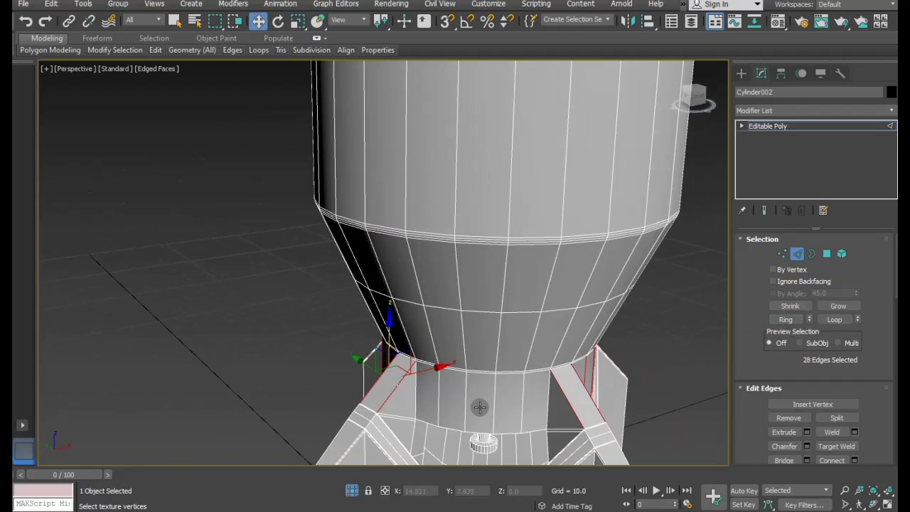
ctrl+click(462, 403)
ctrl+click(548, 401)
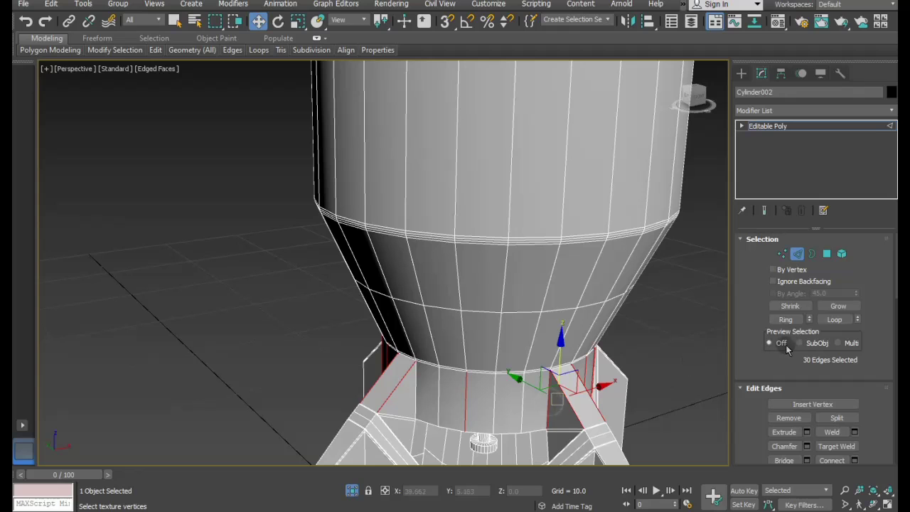
click(792, 320)
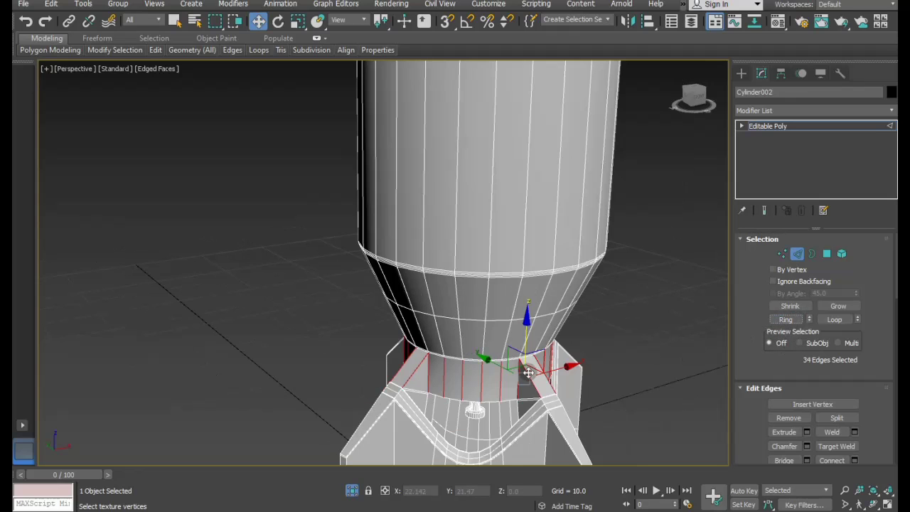
alt+middle_drag(460, 330, 451, 372)
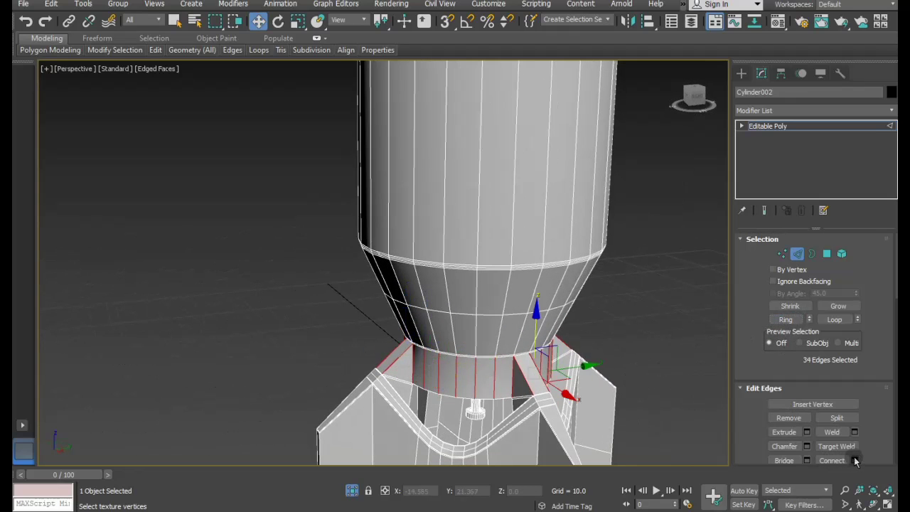
click(855, 461)
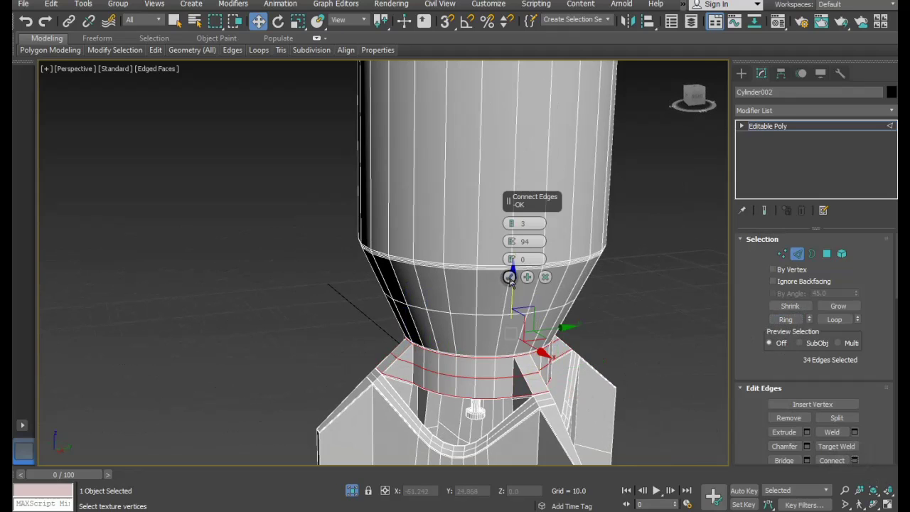
click(509, 278)
scroll(387, 287, down, 2)
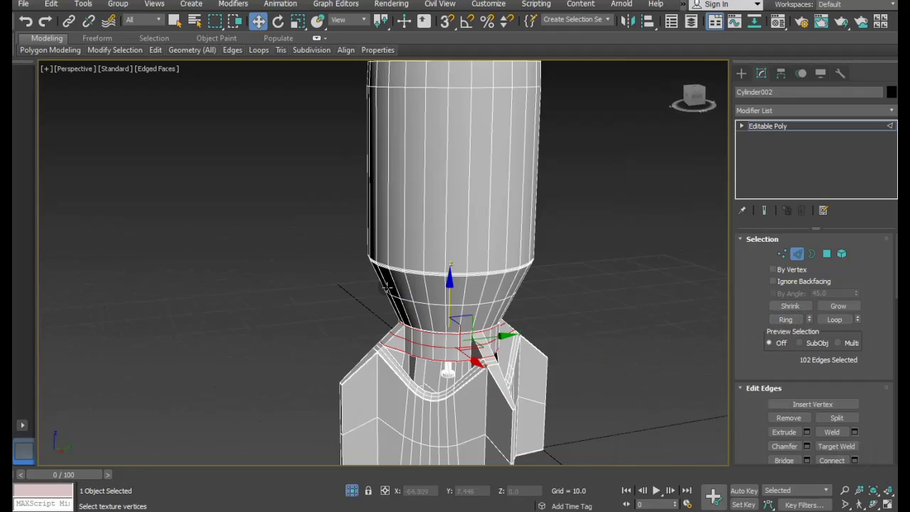
Connect the fin band's edge ring with three loops pinched at 92.
alt+middle_drag(415, 318, 394, 326)
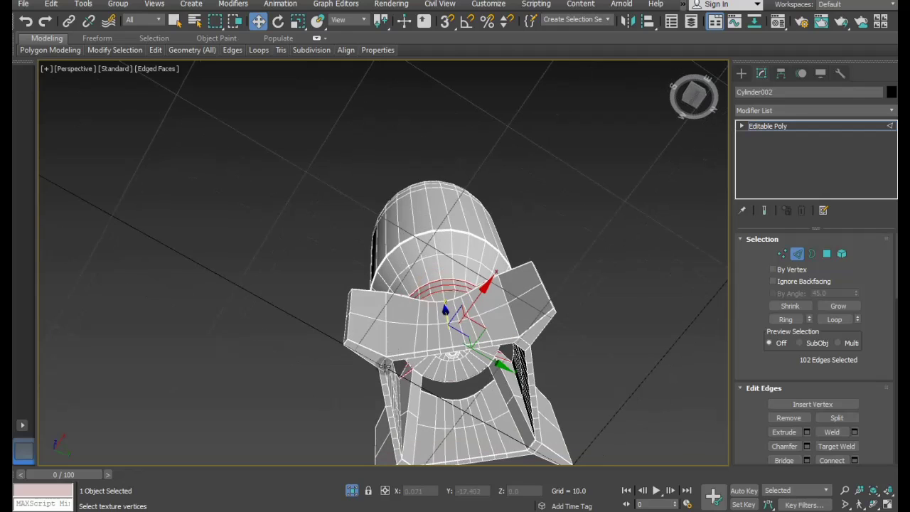
scroll(384, 366, up, 3)
click(397, 351)
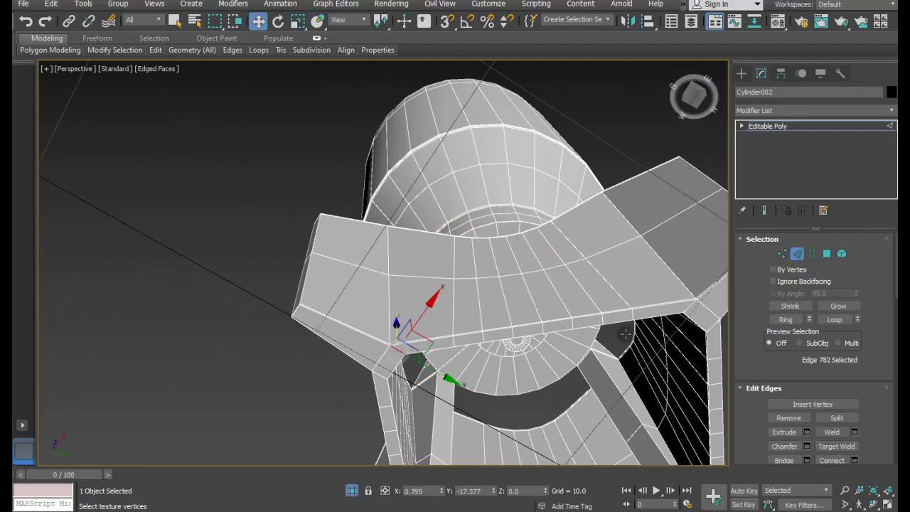
click(785, 321)
click(854, 460)
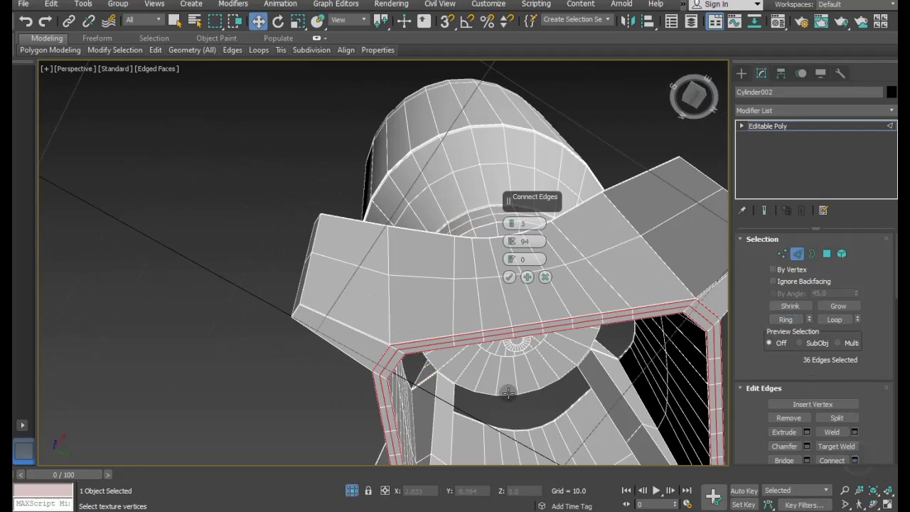
click(509, 276)
Select a fin-frame edge ring, then clear the selection and zoom to the nose cap.
click(512, 309)
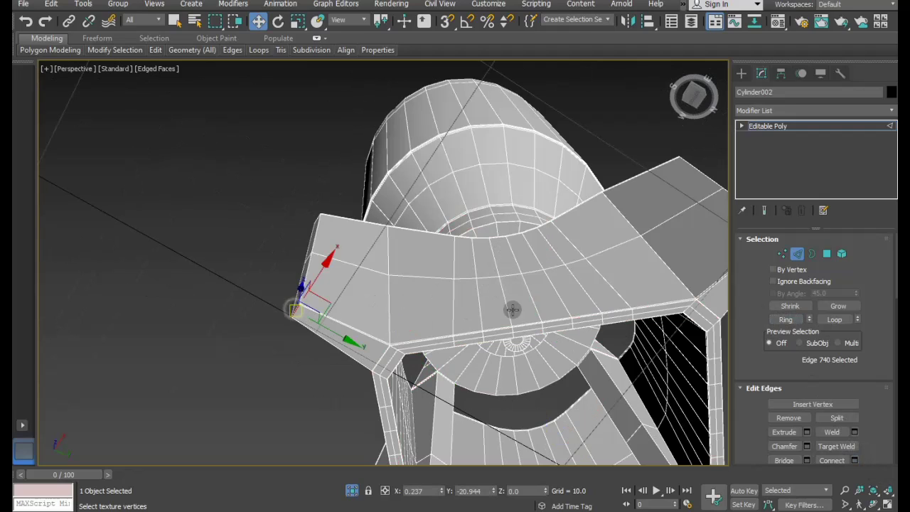
click(782, 320)
alt+middle_drag(379, 285, 483, 376)
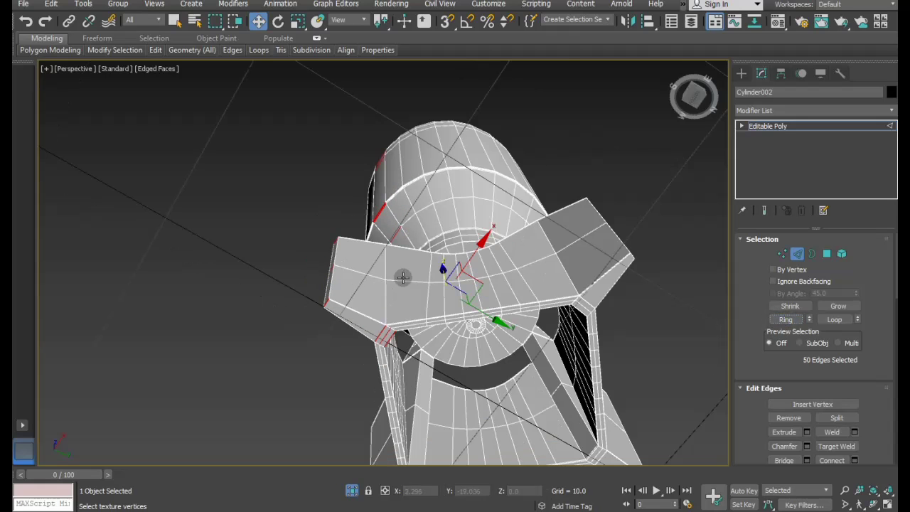
click(566, 298)
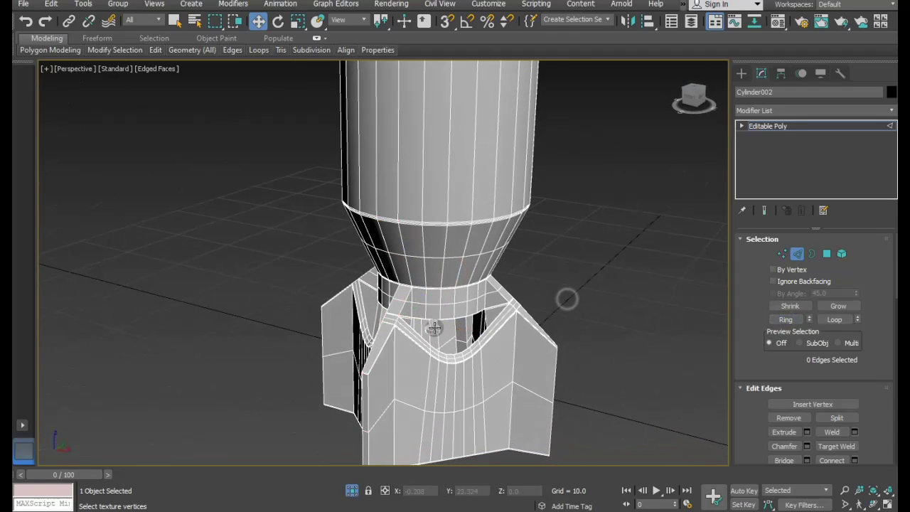
scroll(423, 237, down, 3)
scroll(423, 238, down, 3)
scroll(422, 139, up, 3)
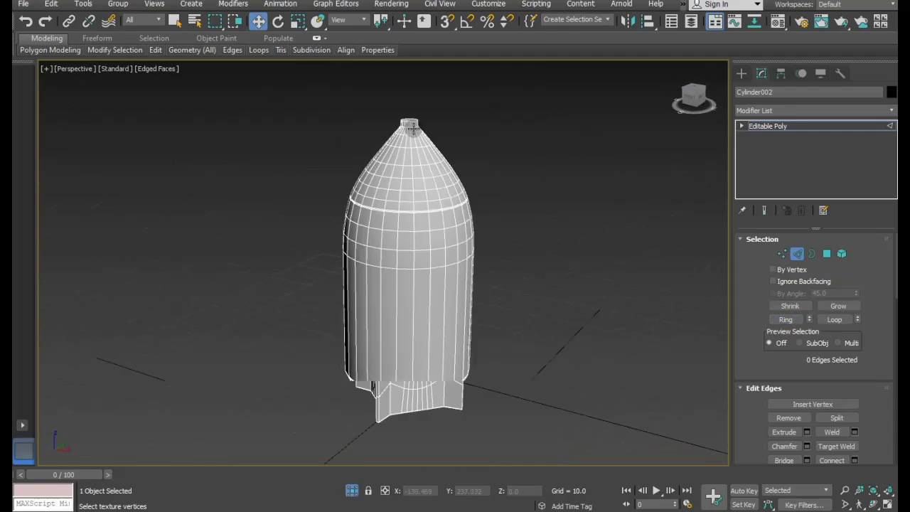
scroll(419, 139, up, 2)
right_click(416, 141)
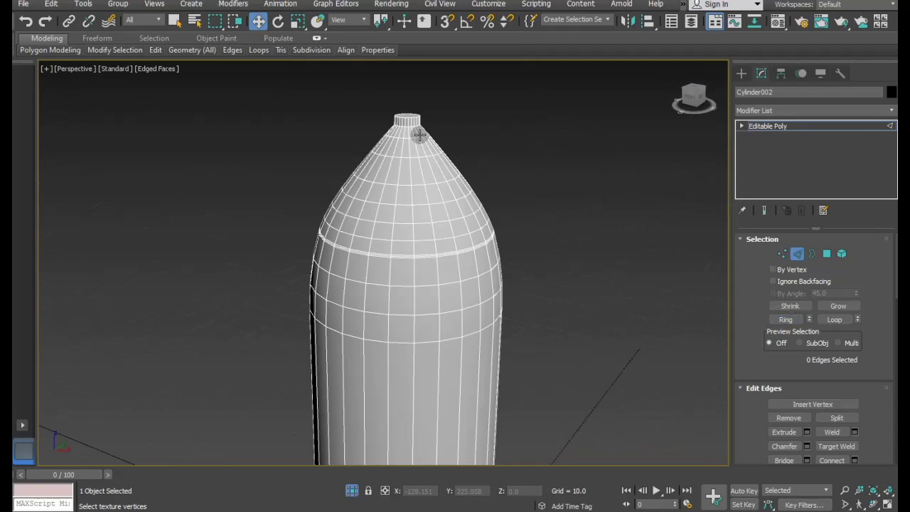
scroll(419, 135, up, 3)
scroll(386, 91, up, 4)
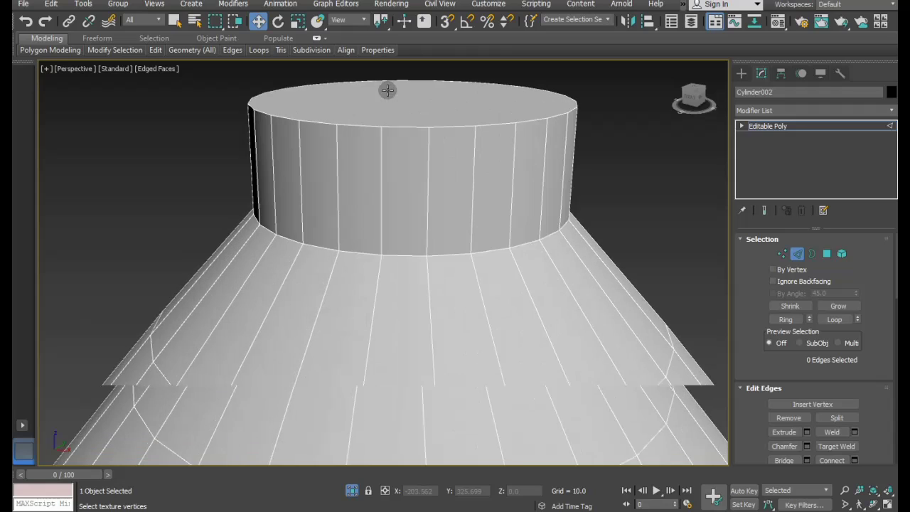
Chamfer the nose cap's base loop with 2 segments at 0.02.
click(381, 169)
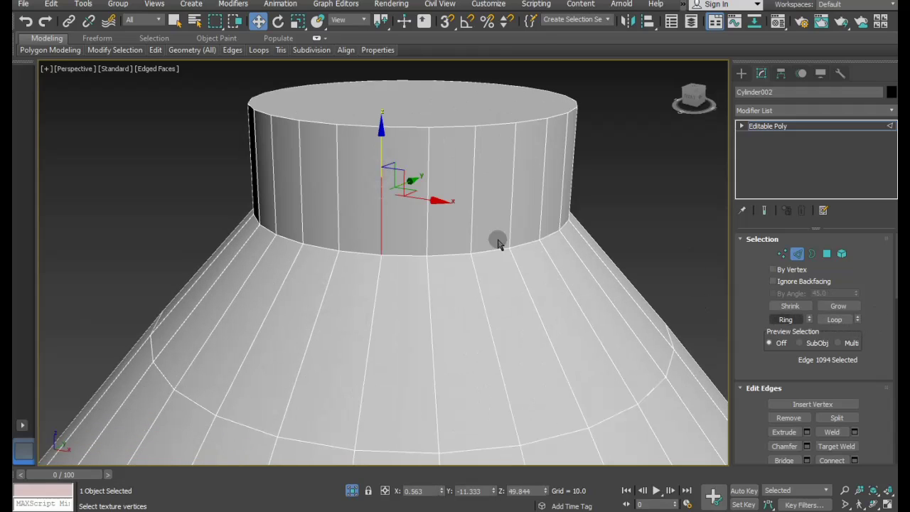
double_click(474, 252)
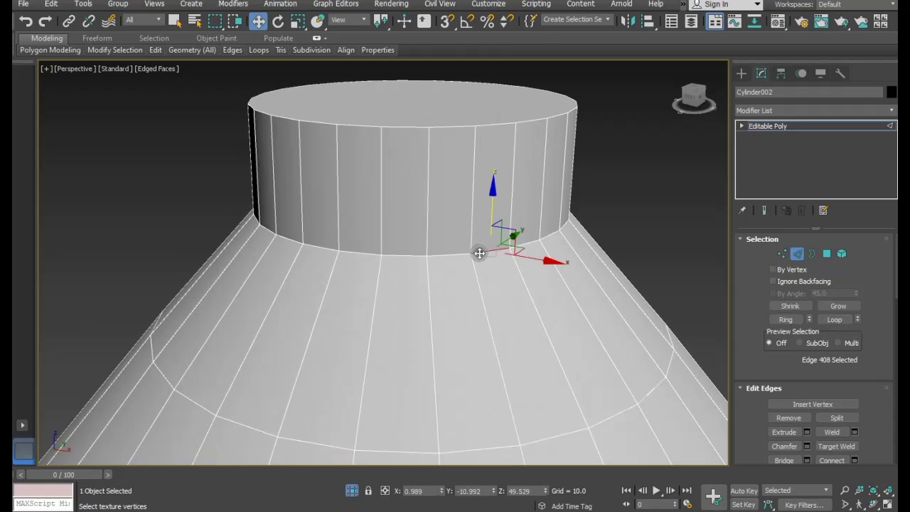
click(806, 446)
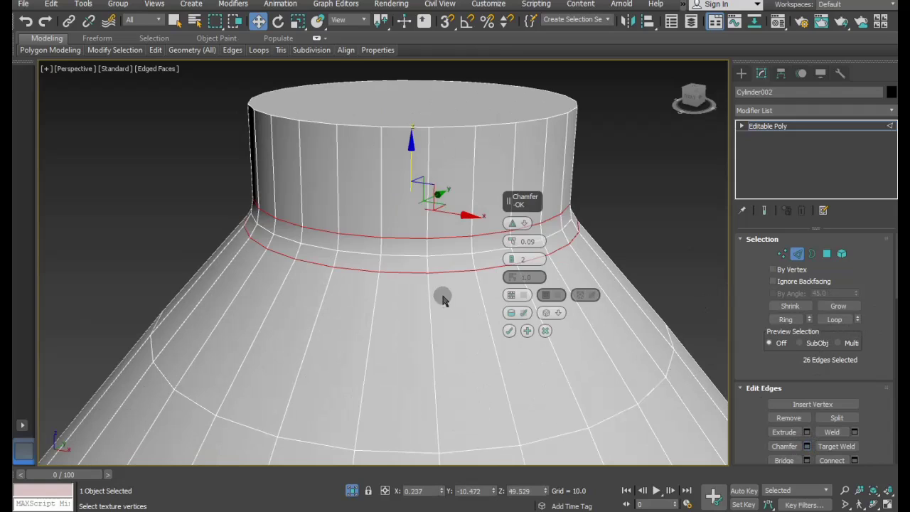
right_click(512, 242)
drag(512, 243, 512, 231)
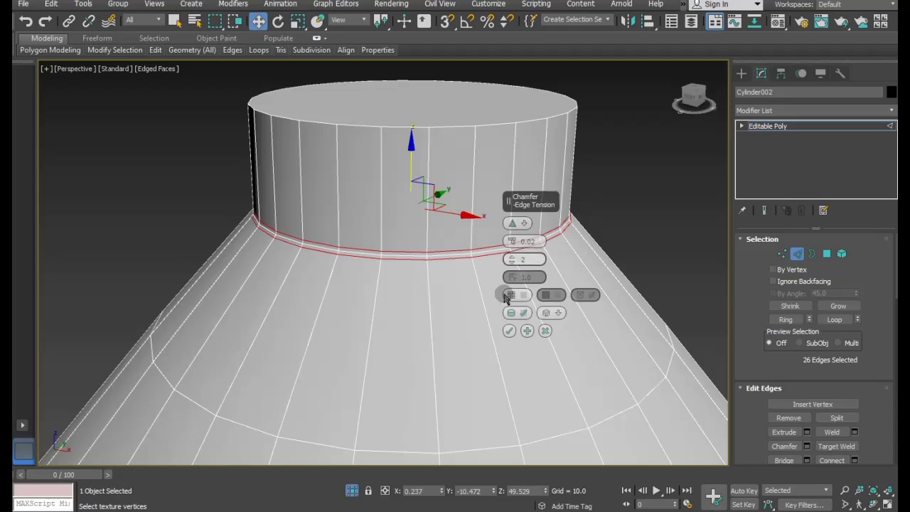
click(509, 330)
Connect the cap's vertical edge ring with three loops pinched at 92.
click(427, 213)
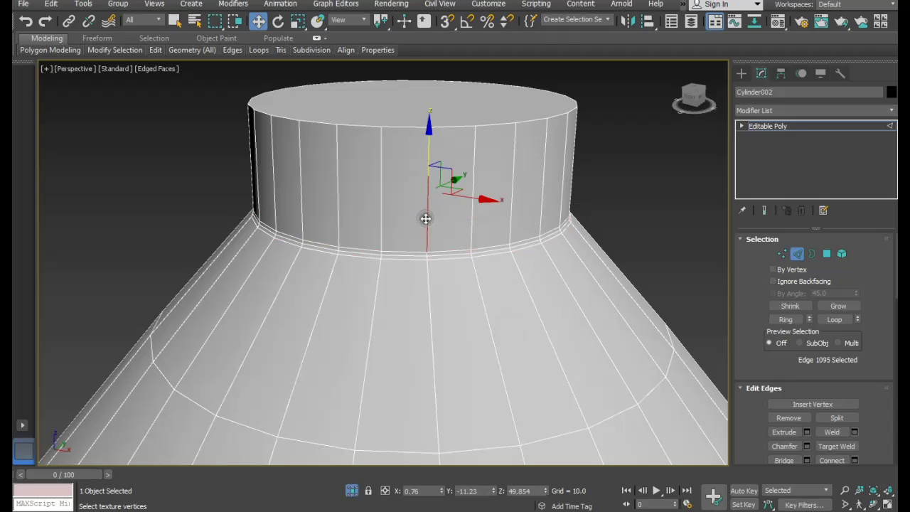
click(786, 319)
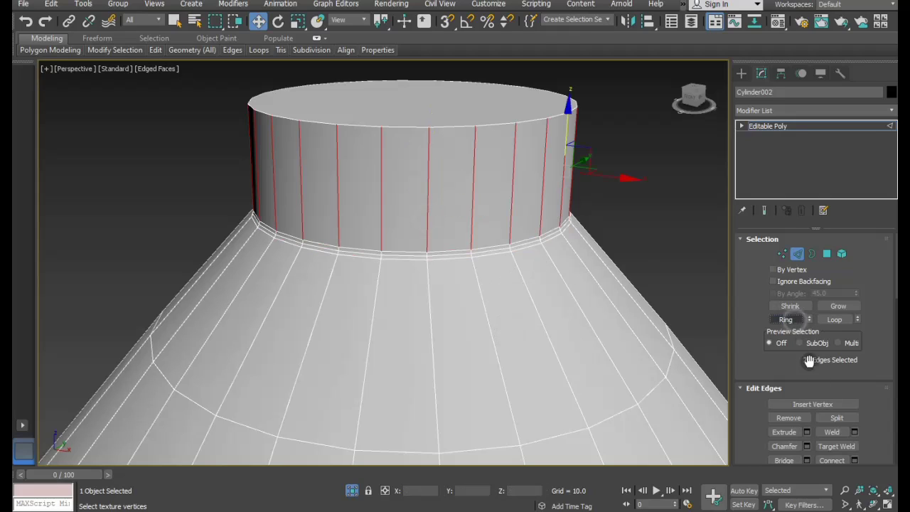
click(854, 460)
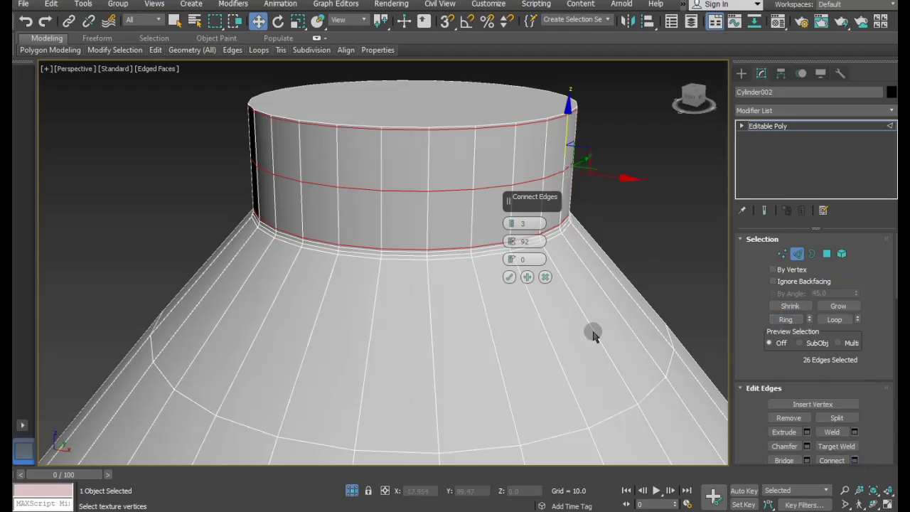
click(509, 277)
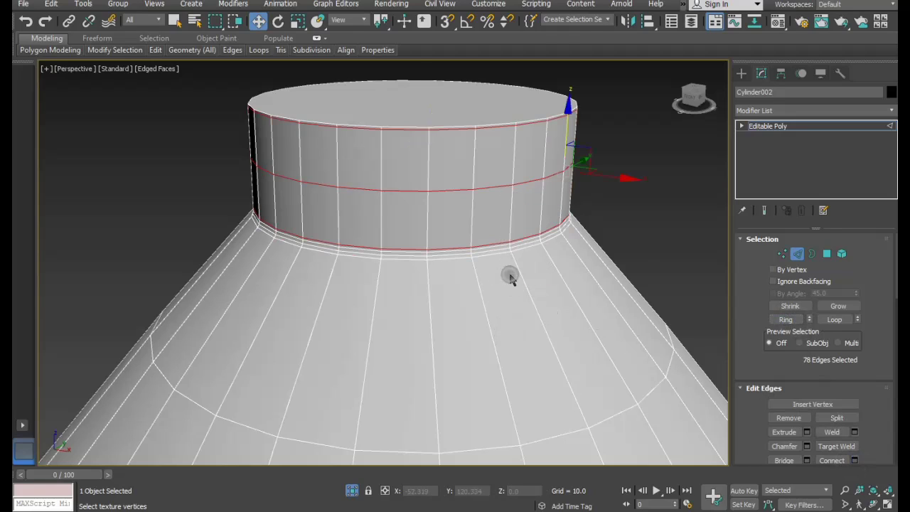
Inset the nose cap's top face by 0.87 in Polygon mode.
click(827, 254)
click(426, 116)
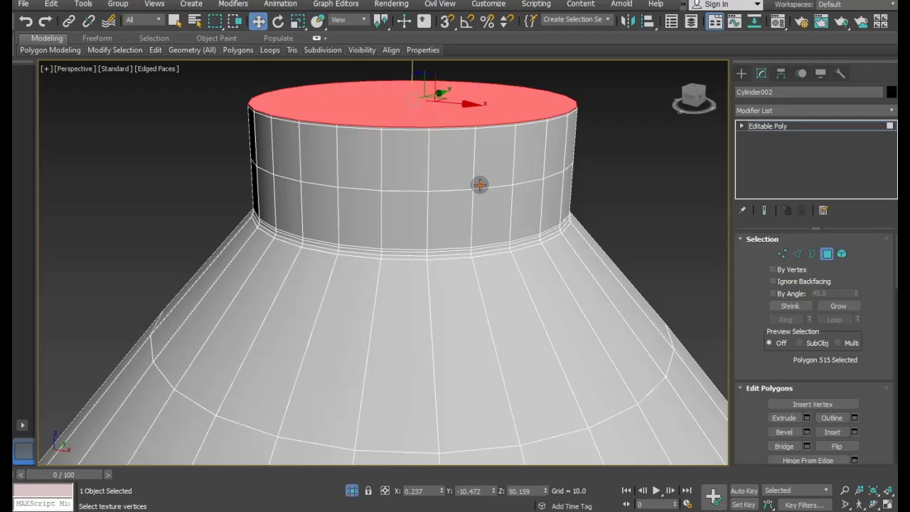
alt+middle_drag(480, 185, 715, 321)
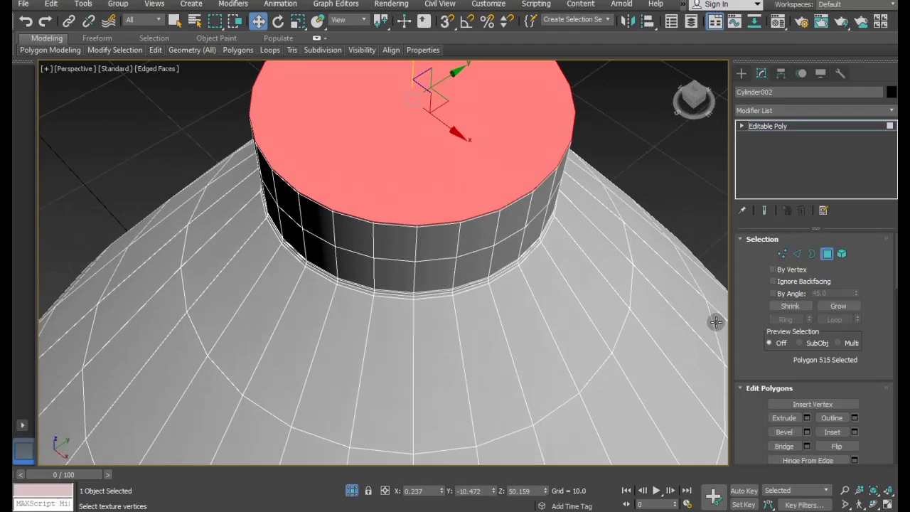
click(855, 435)
mouse_move(510, 241)
mouse_down()
mouse_move(517, 247)
mouse_move(510, 244)
mouse_up()
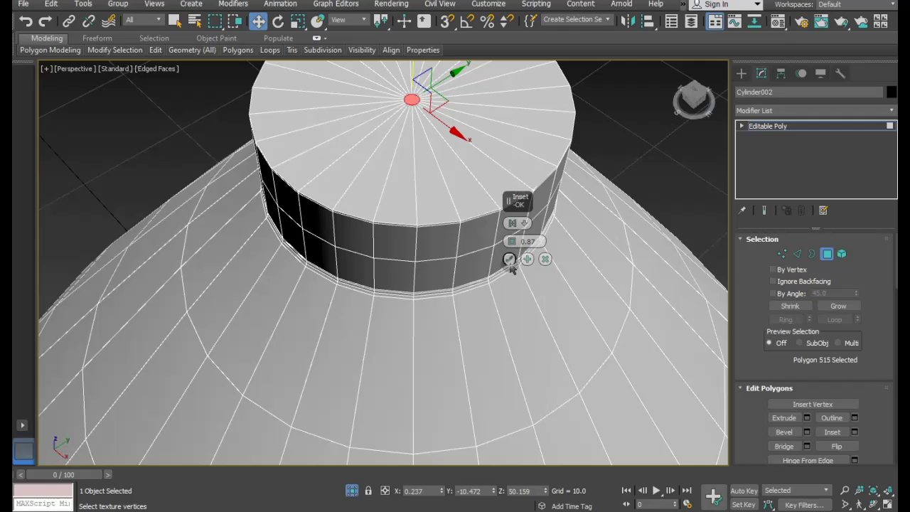
click(509, 259)
scroll(542, 132, down, 5)
scroll(502, 128, up, 3)
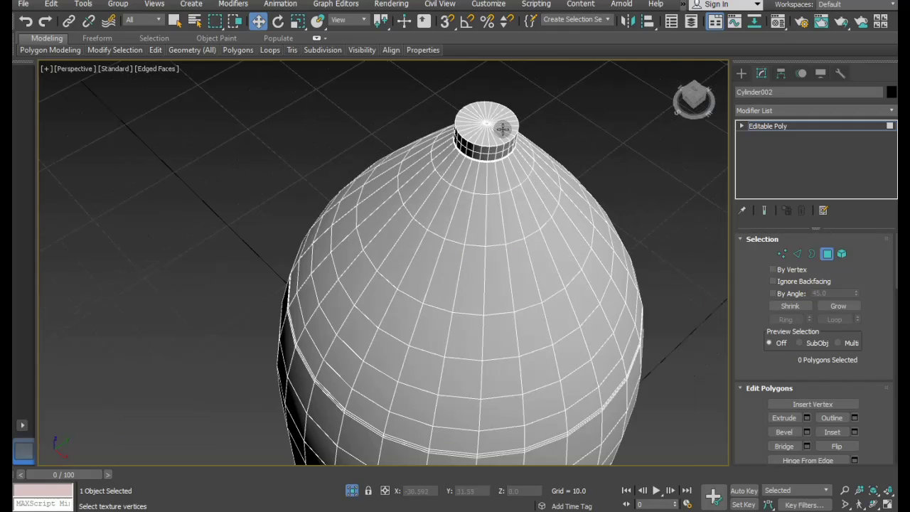
scroll(503, 128, down, 5)
scroll(519, 197, down, 2)
scroll(577, 217, up, 2)
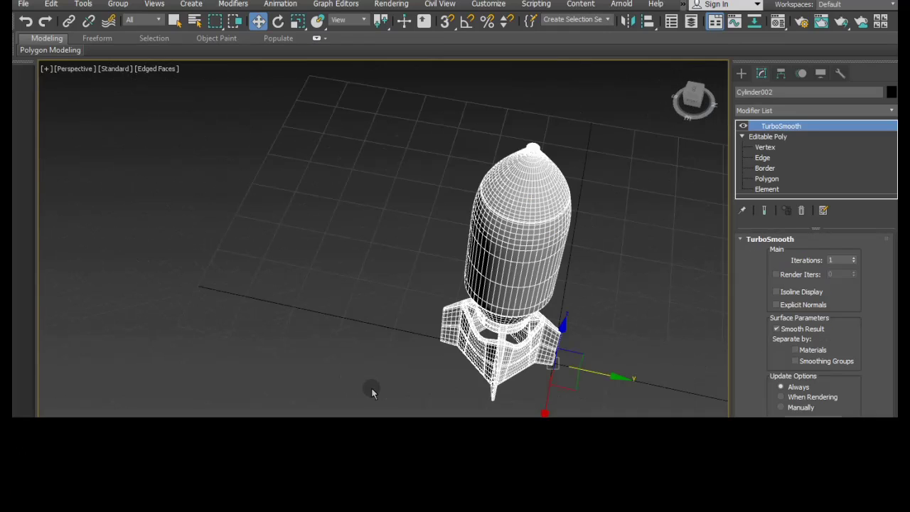
Isolate Cylinder001, copy its Unwrap UVW modifier, and collapse its stack to Editable Poly.
click(354, 491)
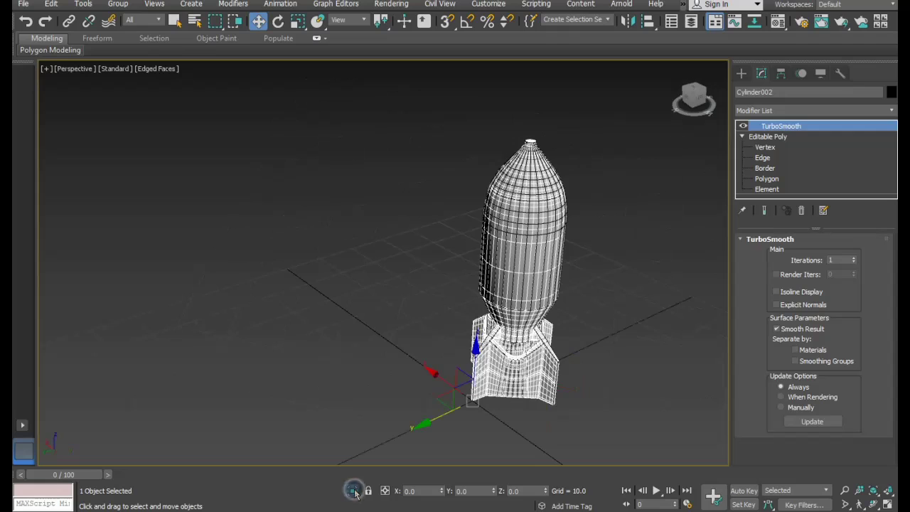
click(528, 289)
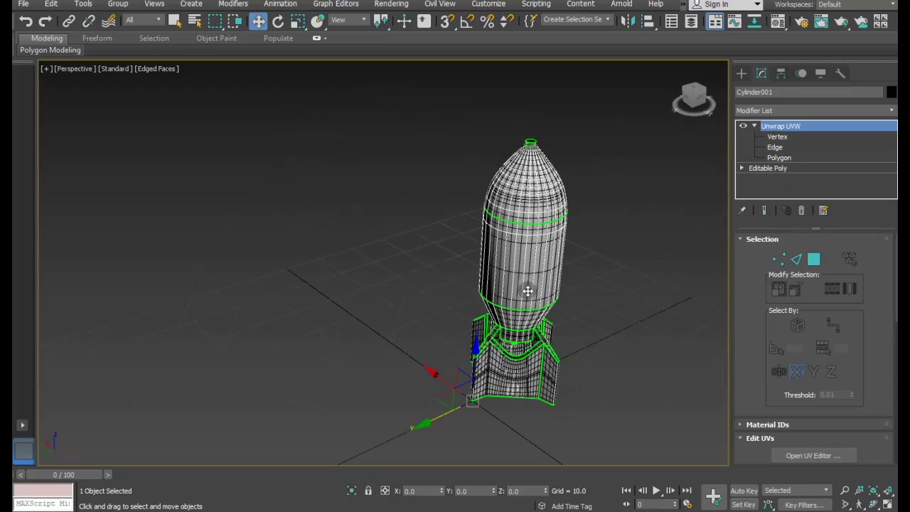
click(354, 490)
right_click(782, 126)
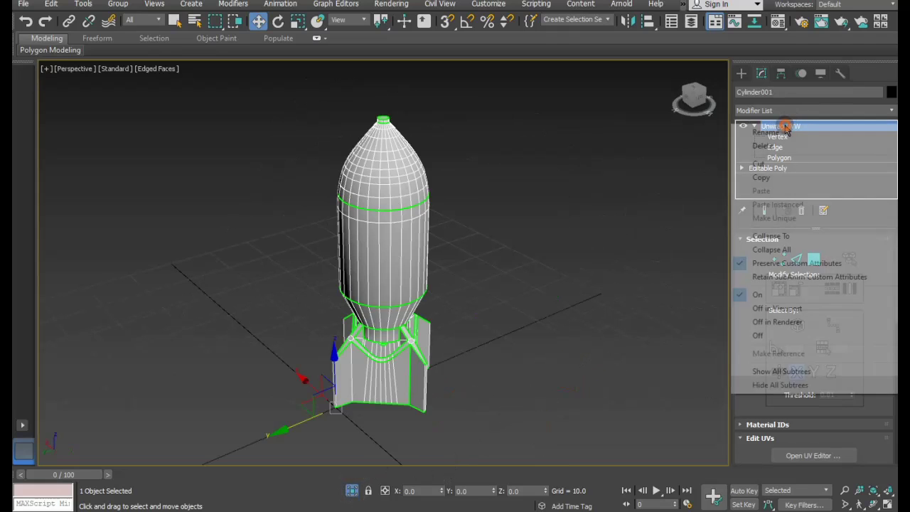
click(771, 177)
right_click(787, 126)
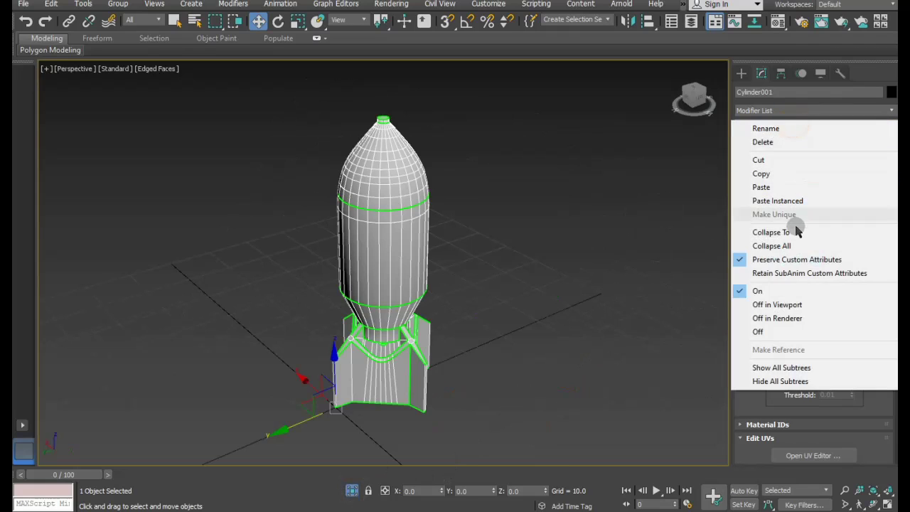
click(783, 249)
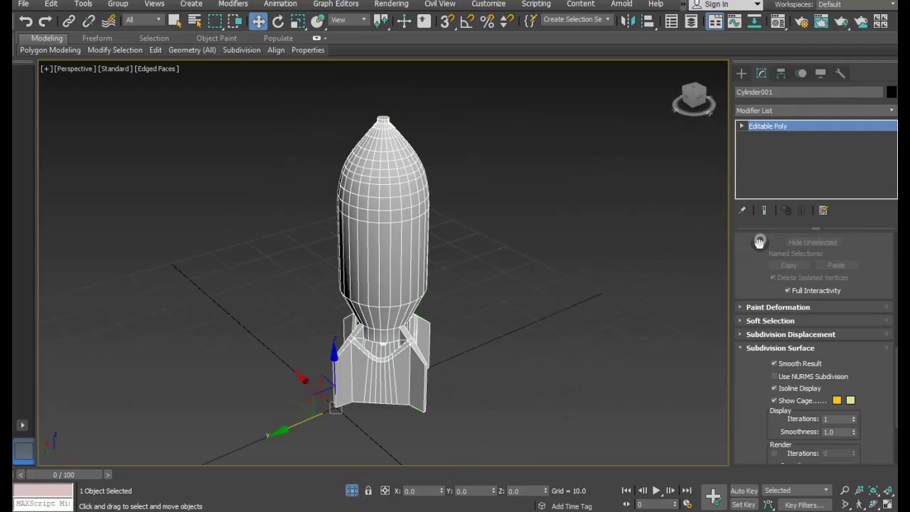
Select all of Cylinder001's polygons in Element mode.
drag(759, 242, 805, 426)
drag(743, 255, 787, 421)
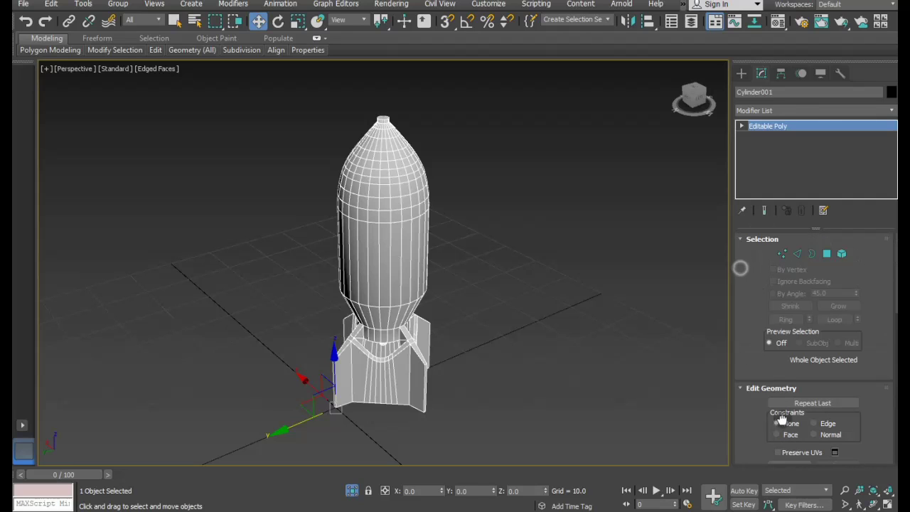
click(842, 254)
click(389, 316)
Clear all smoothing groups, apply Auto Smooth at 45, and exit sub-object mode.
scroll(787, 398, down, 2)
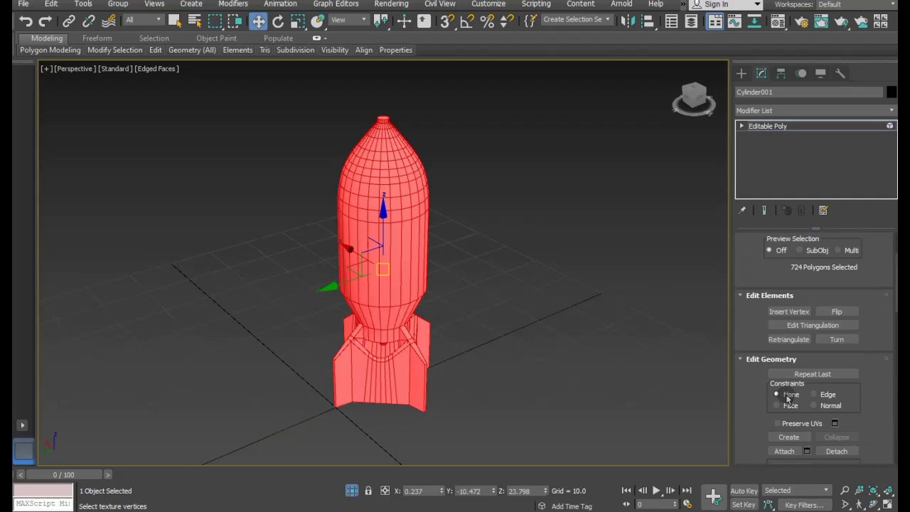
scroll(788, 398, down, 1)
scroll(787, 398, down, 1)
scroll(786, 400, down, 1)
scroll(786, 400, down, 2)
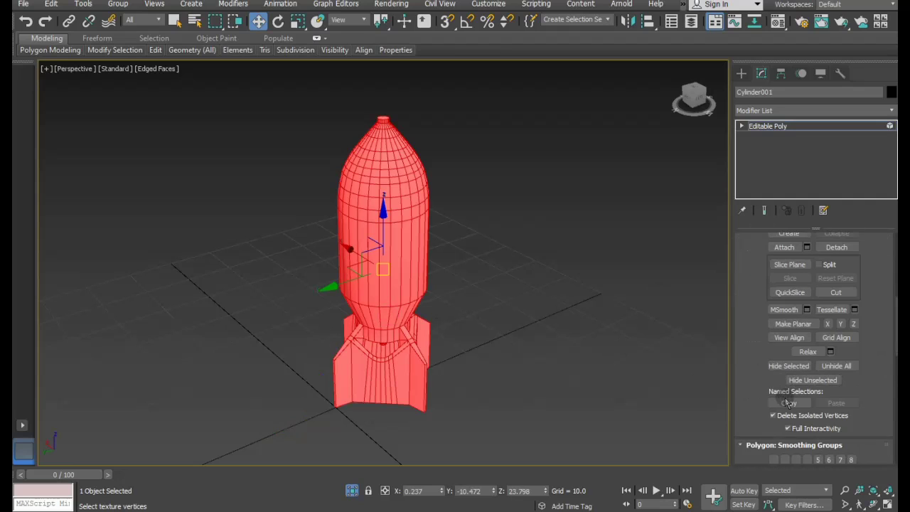
scroll(786, 401, down, 2)
click(838, 435)
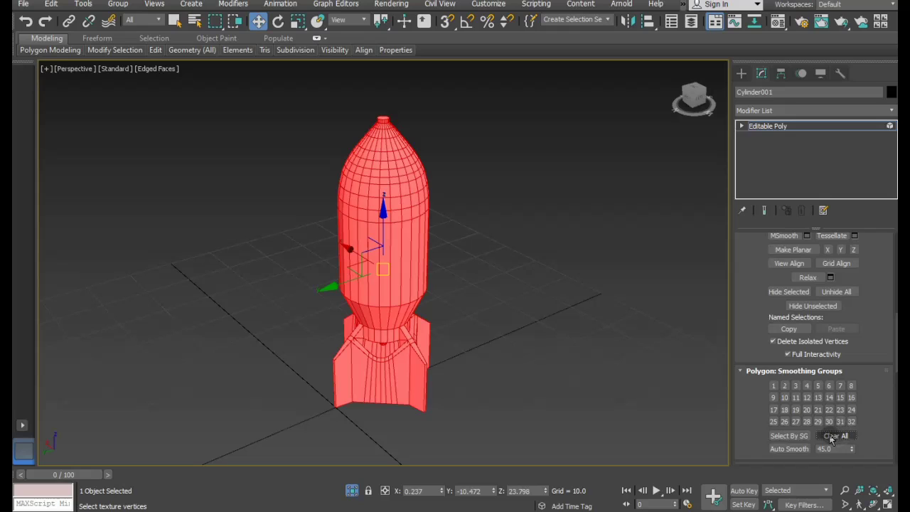
click(794, 449)
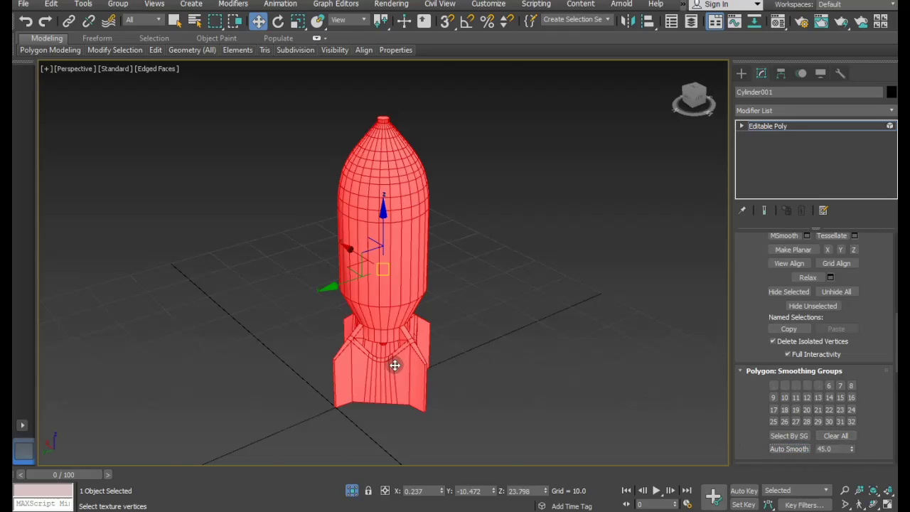
scroll(395, 365, up, 5)
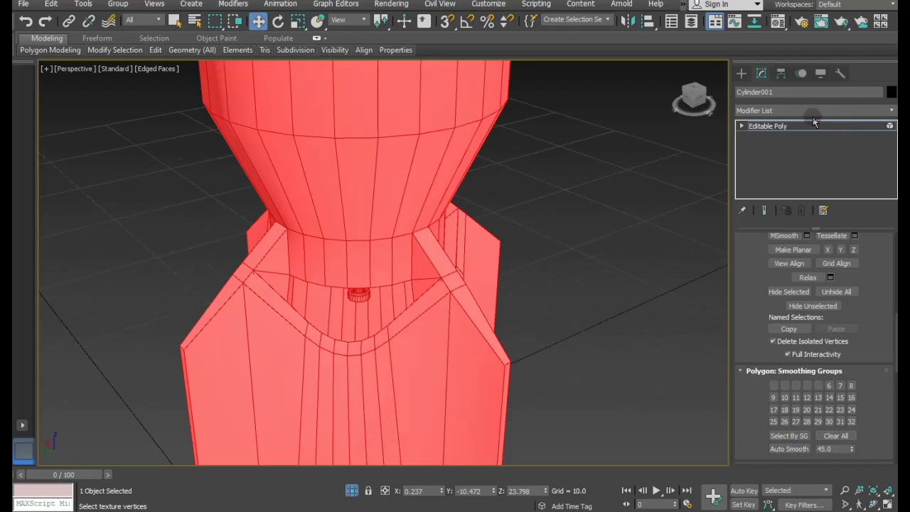
click(782, 126)
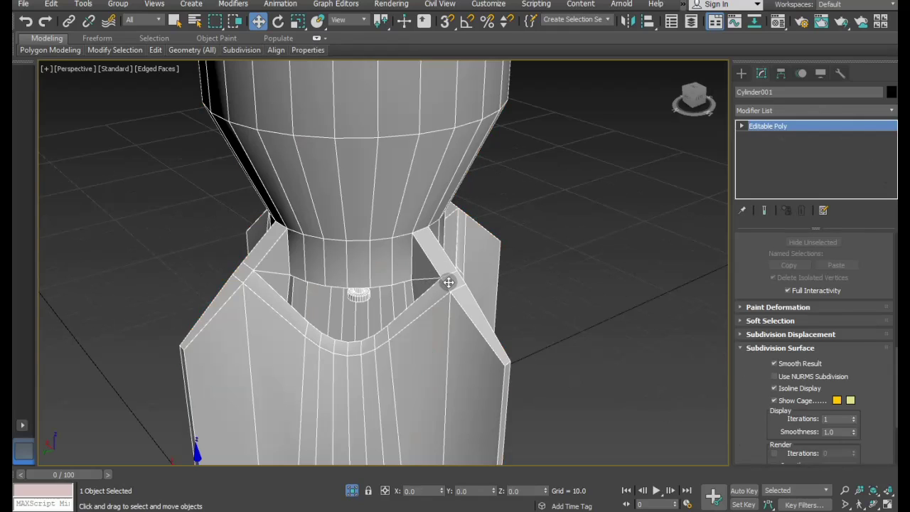
Add an Unwrap UVW modifier to Cylinder001 from the Modifier List.
click(892, 110)
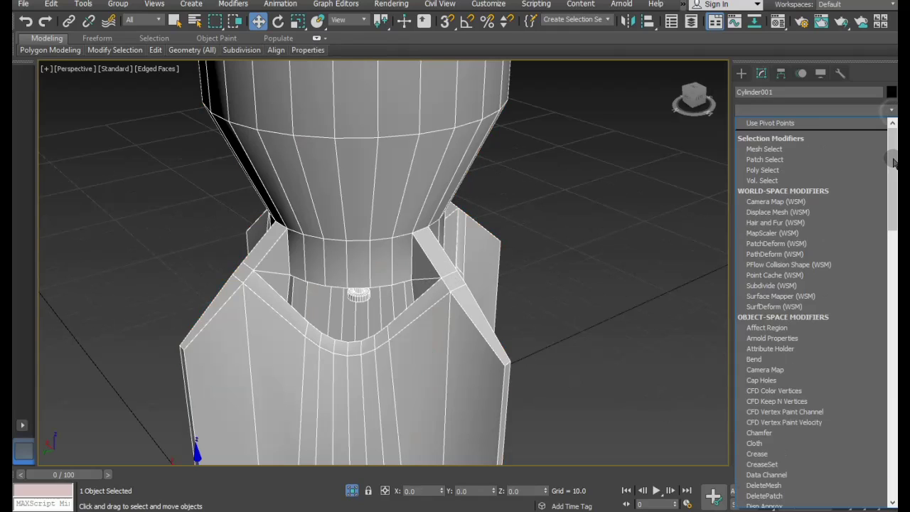
scroll(811, 284, down, 10)
click(755, 354)
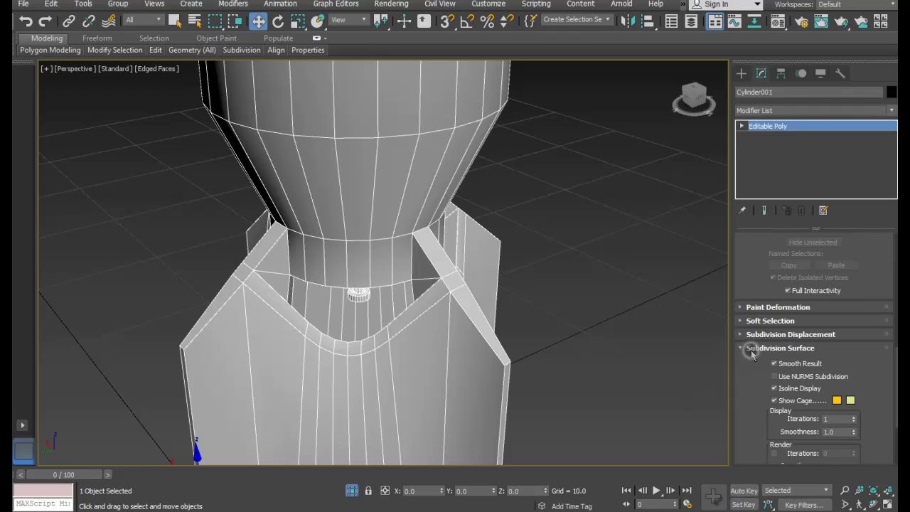
Clear the face selection, exit face sub-object mode, switch to Select and Move, and isolate the bomb.
click(642, 353)
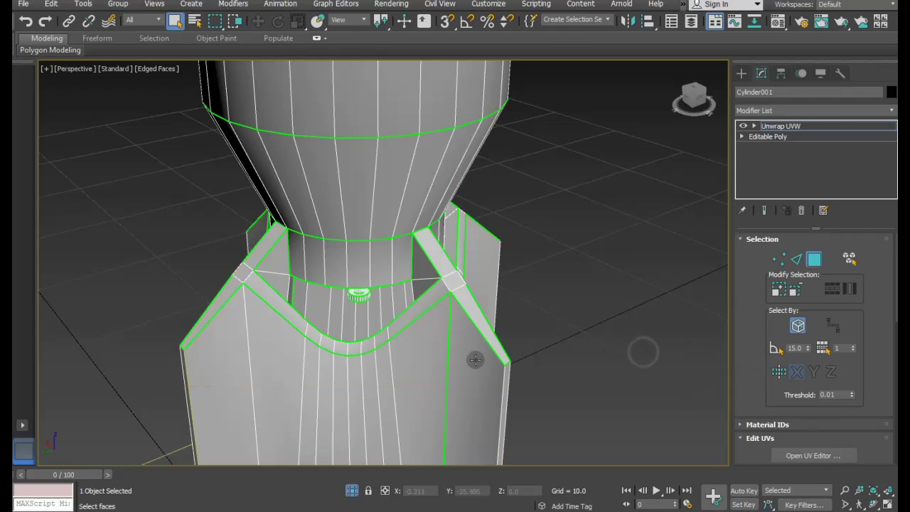
scroll(474, 359, down, 5)
scroll(467, 376, down, 2)
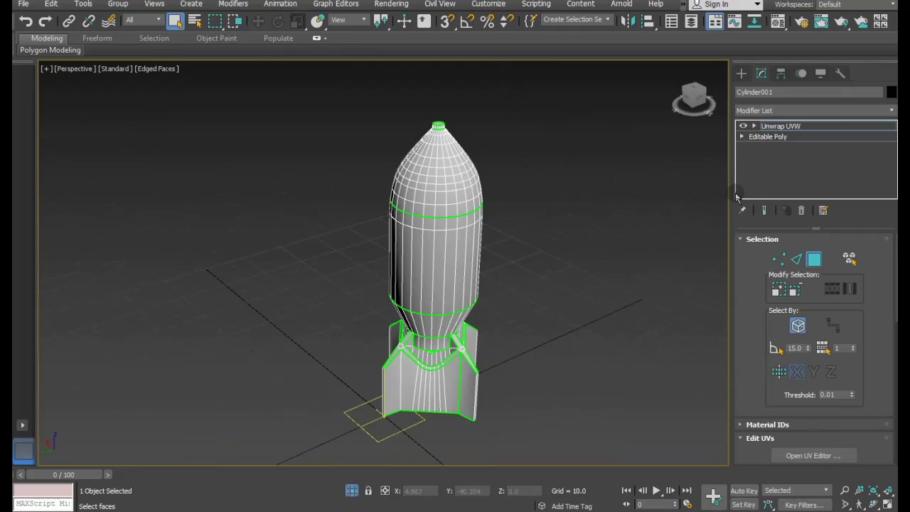
click(776, 127)
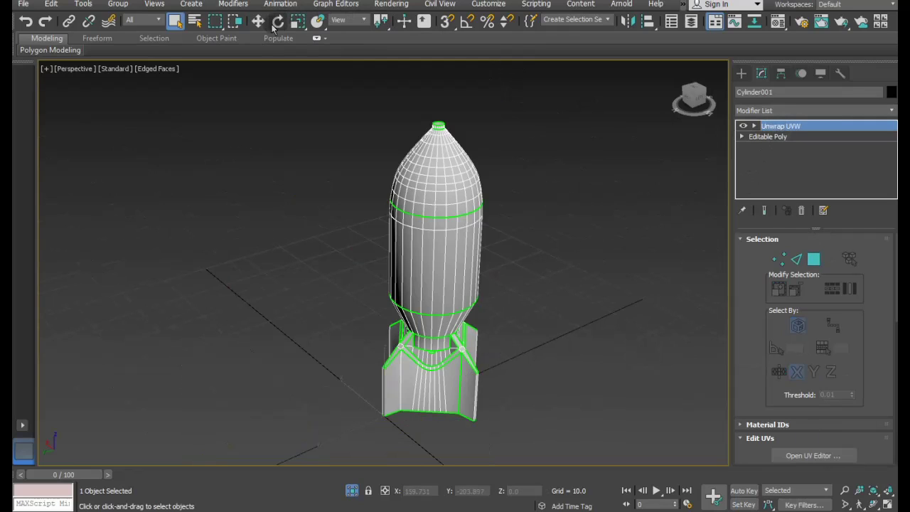
click(261, 21)
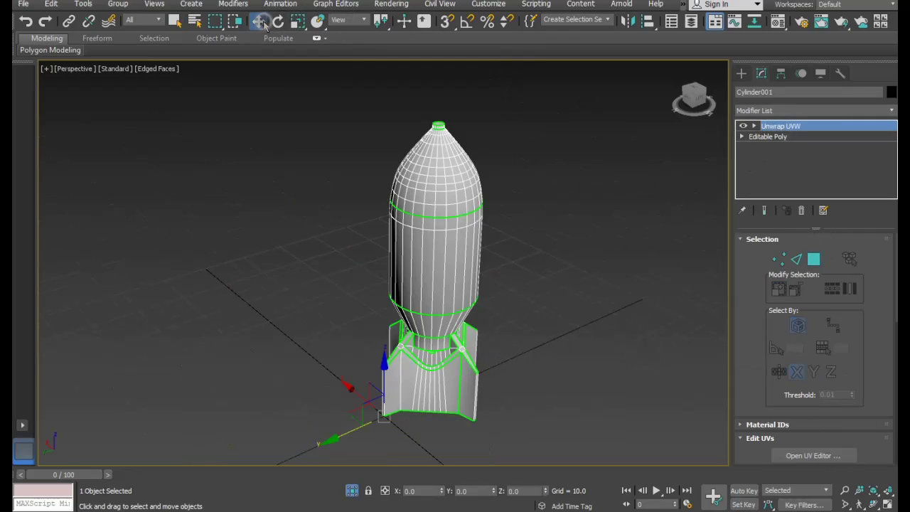
click(350, 491)
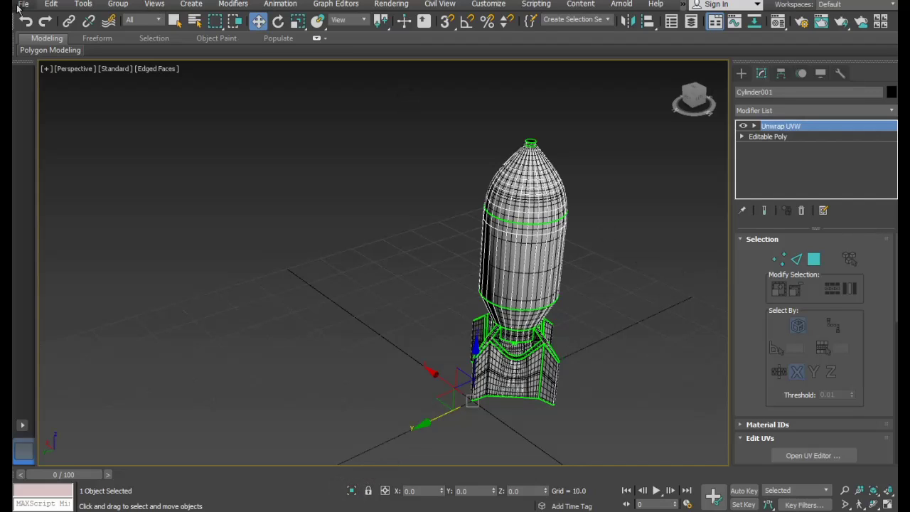
Export the selected bomb as FBX named M_L into a new Desktop folder.
click(17, 5)
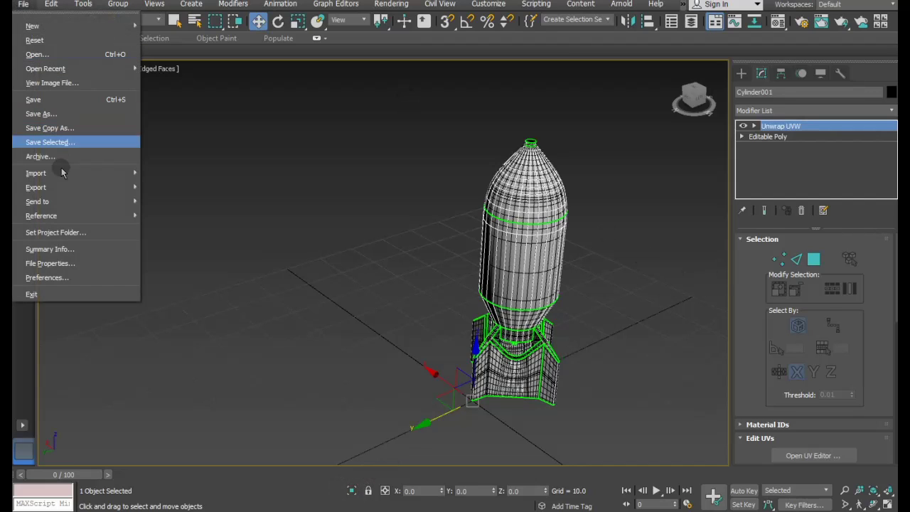
click(62, 189)
click(182, 208)
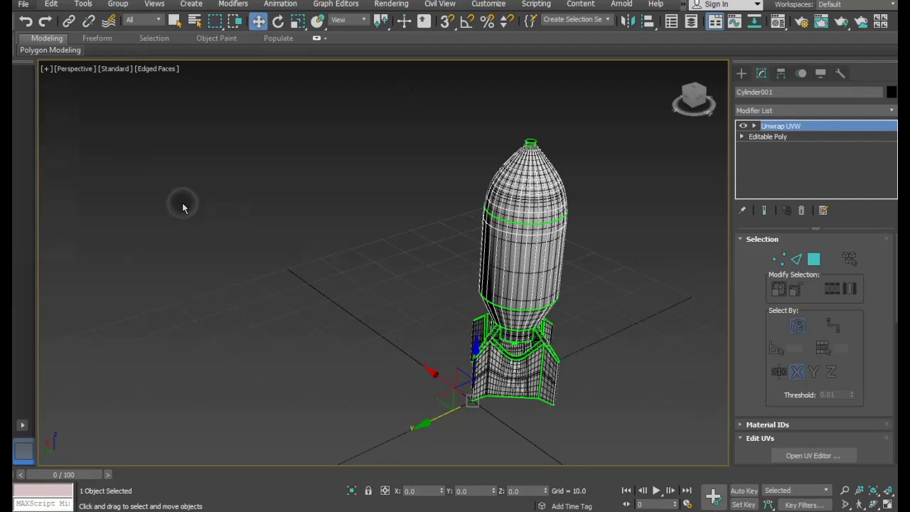
click(46, 115)
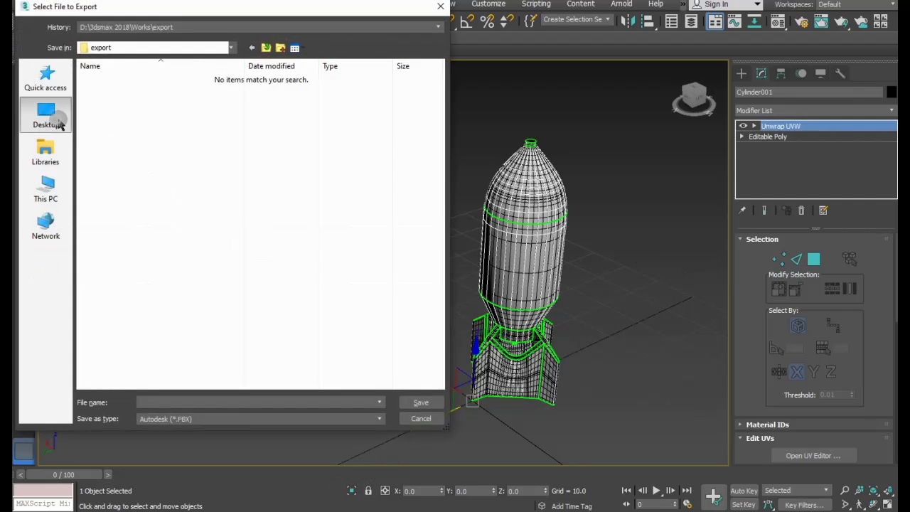
click(177, 380)
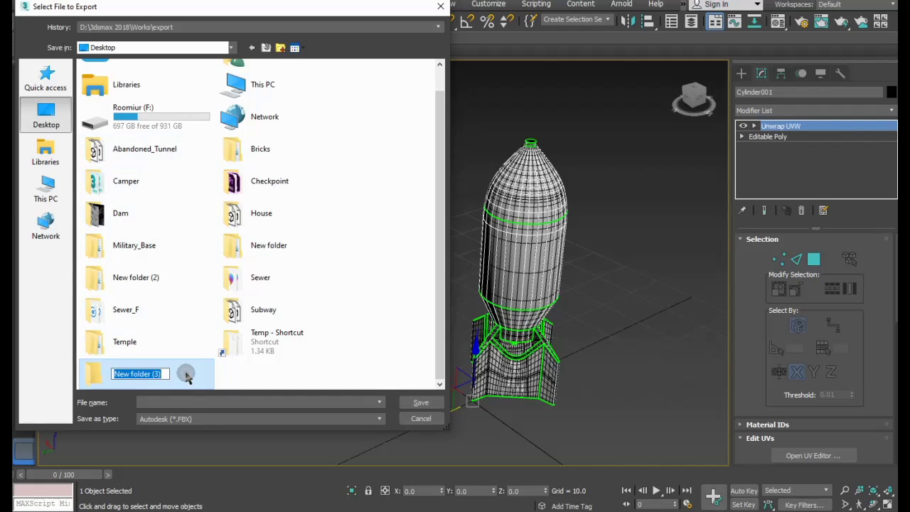
key(Return)
click(186, 424)
click(183, 422)
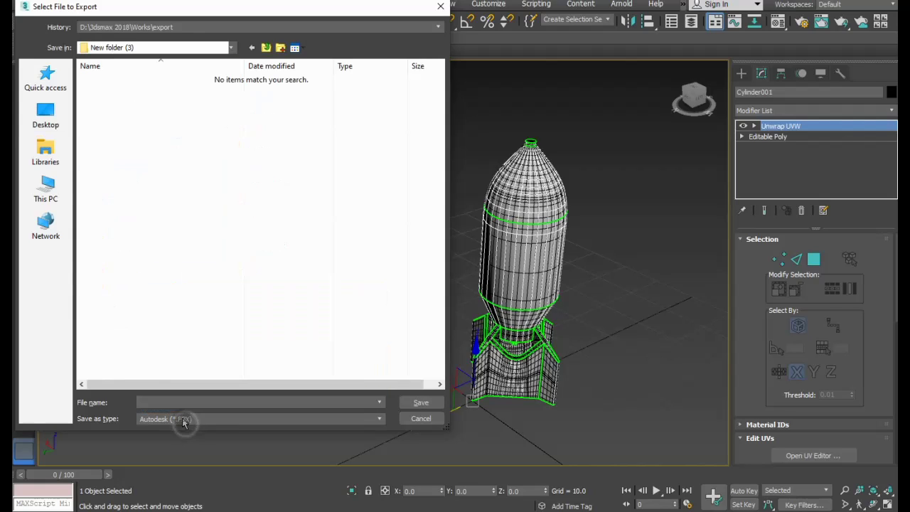
click(170, 402)
key(Return)
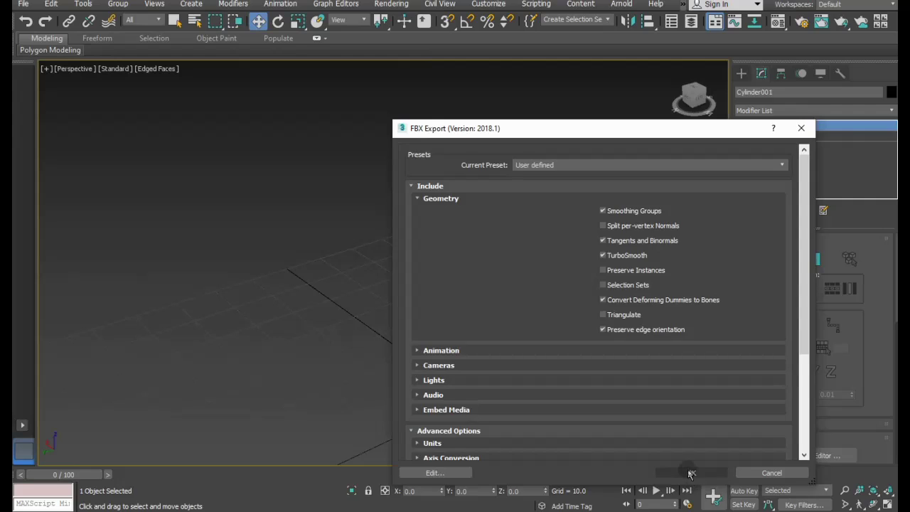
click(692, 473)
Switch to Select and Move and select the smoothed copy Cylinder002 instead.
click(258, 22)
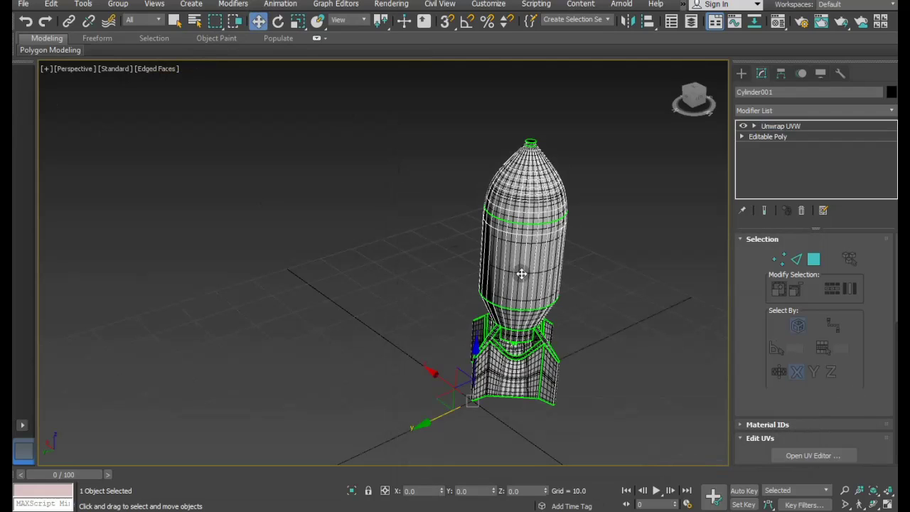
click(701, 324)
click(547, 384)
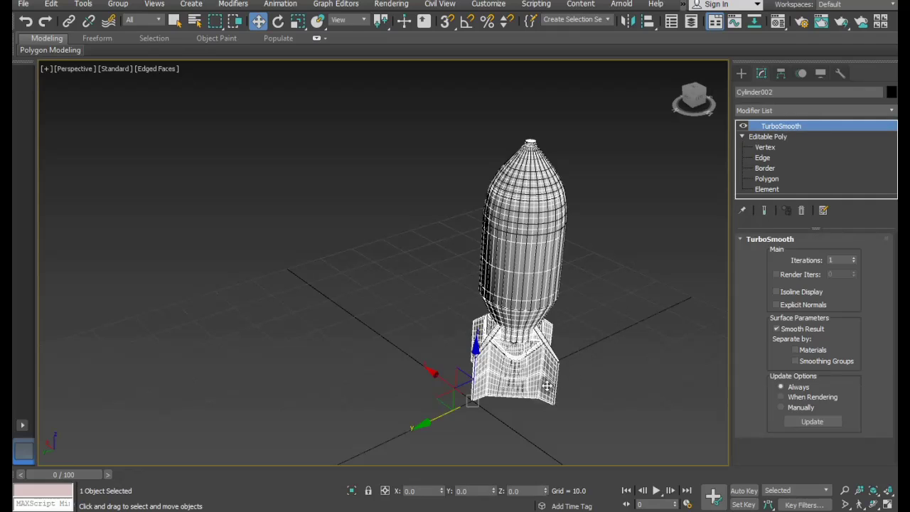
Set Cylinder002's TurboSmooth iterations to 2, export it as M_L.FBX, then reselect Cylinder001.
click(856, 257)
click(24, 4)
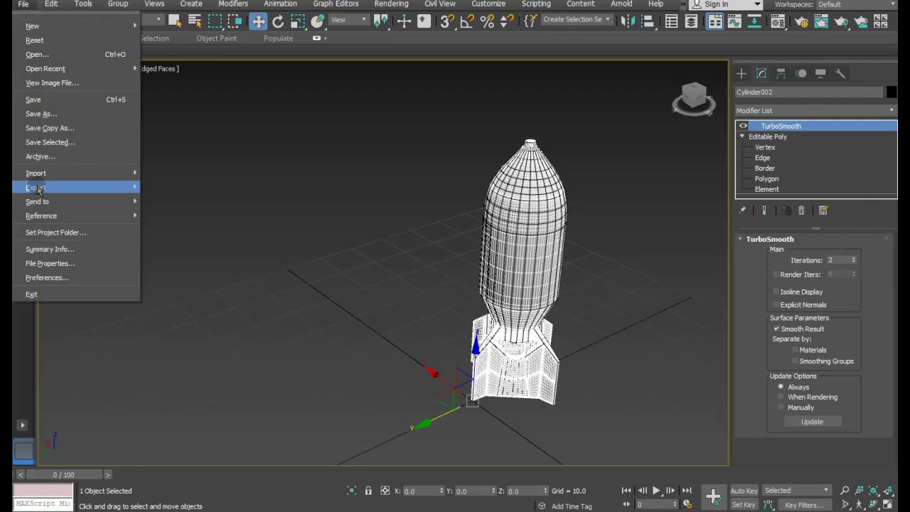
mouse_move(35, 187)
click(219, 205)
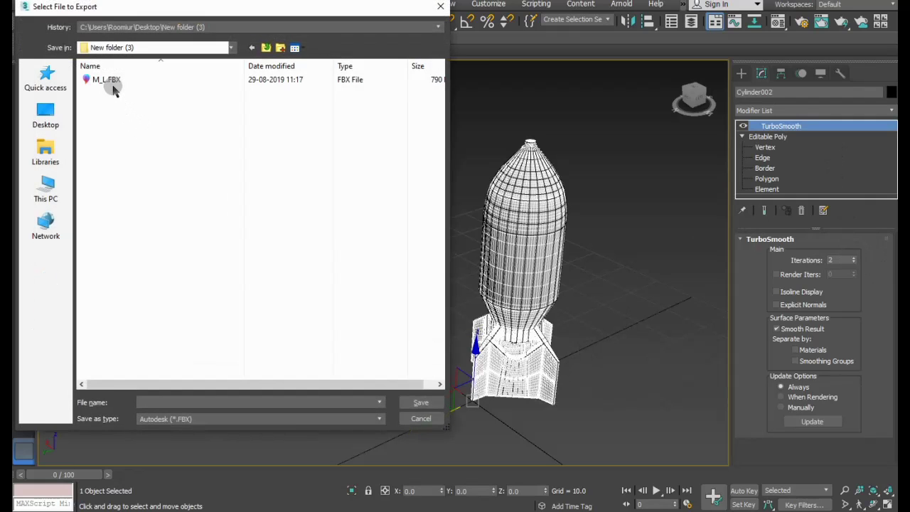
click(106, 80)
click(151, 402)
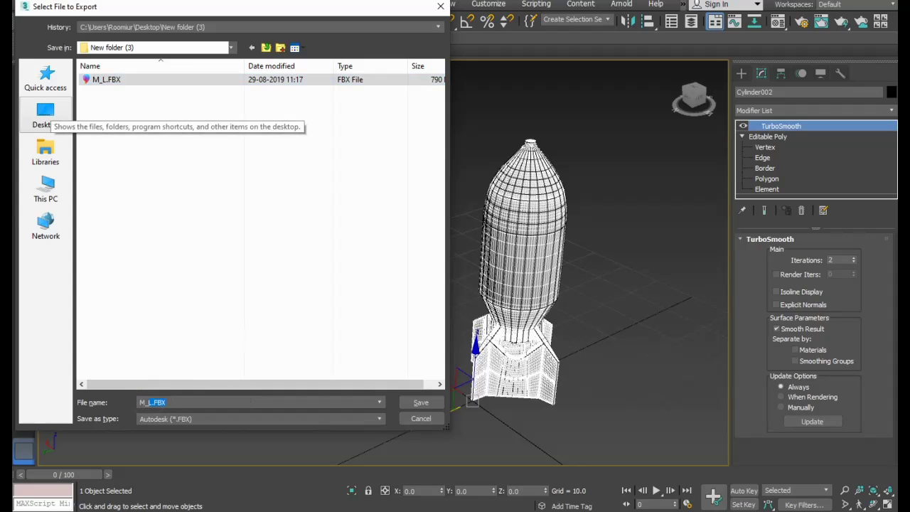
key(Return)
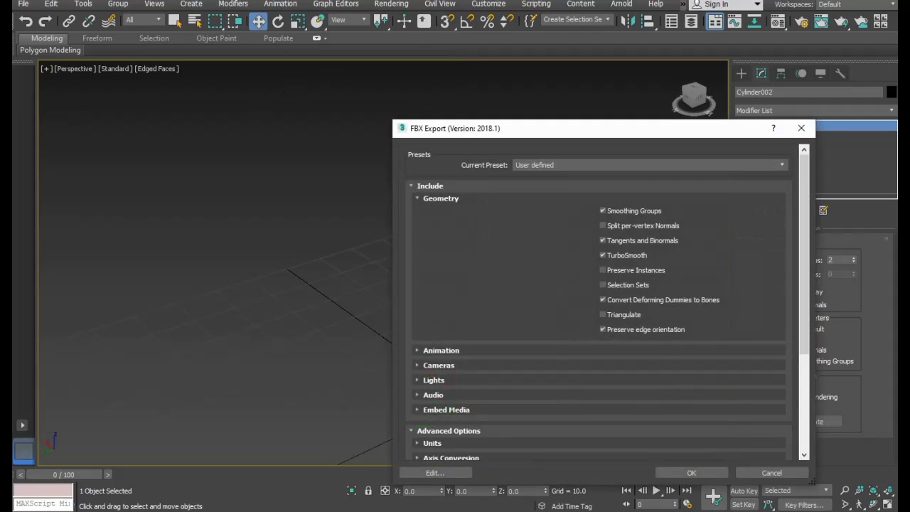
click(666, 473)
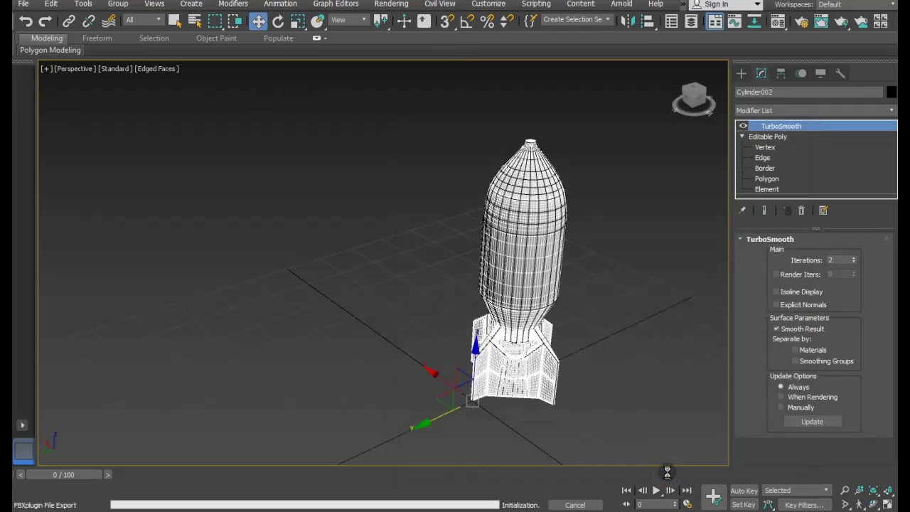
key(w)
click(519, 286)
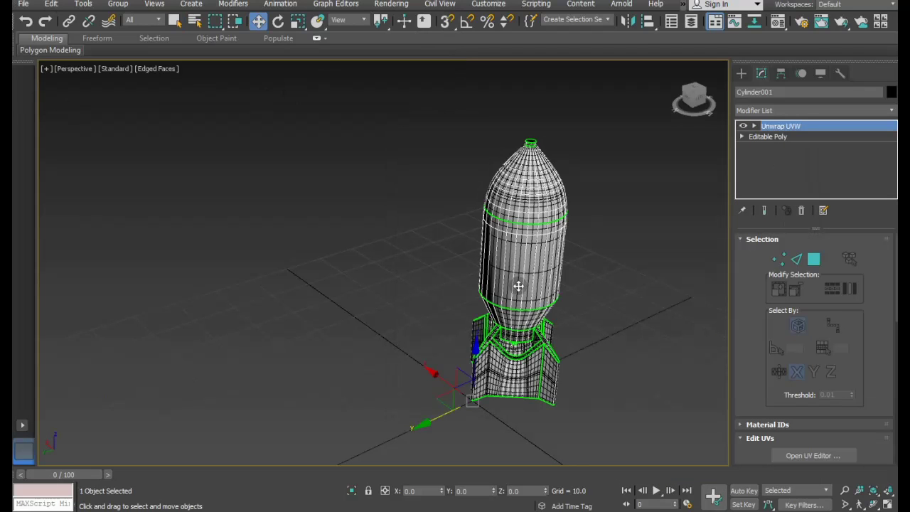
Isolate Cylinder002 and enter Polygon level of its Editable Poly.
click(531, 412)
click(500, 378)
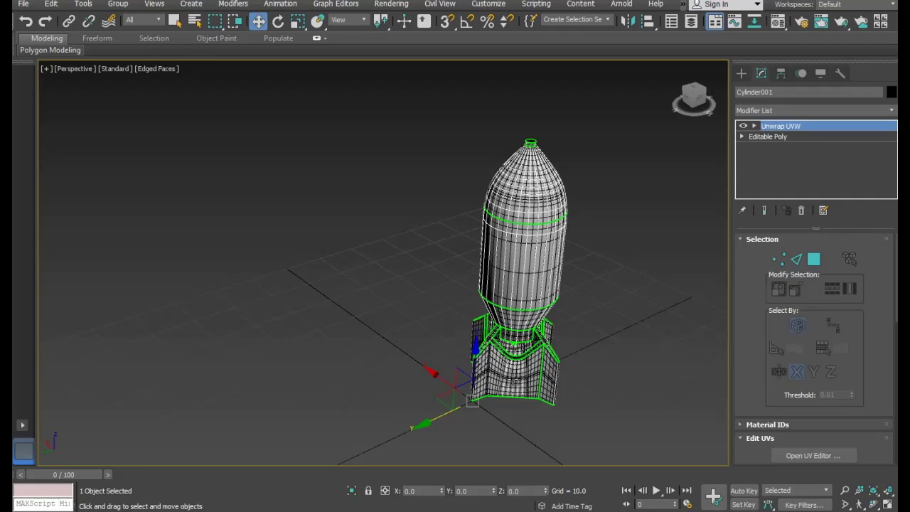
click(512, 380)
click(353, 490)
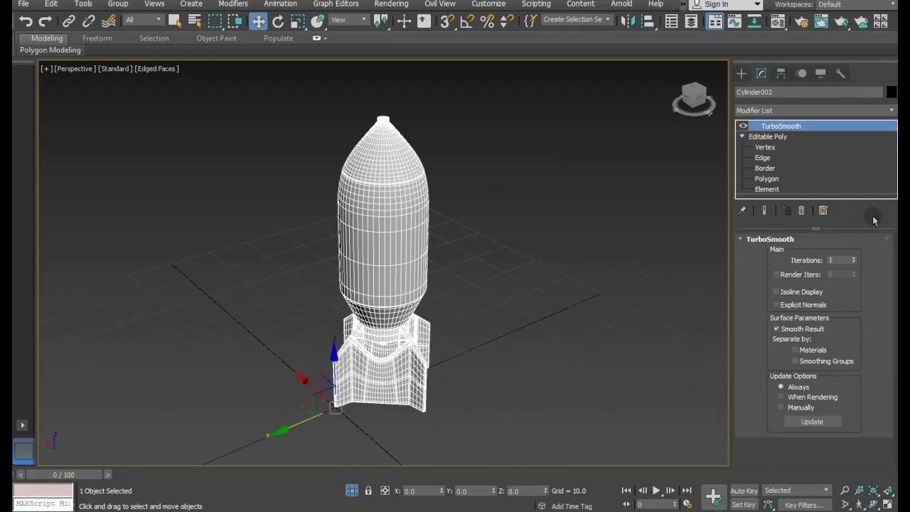
click(768, 189)
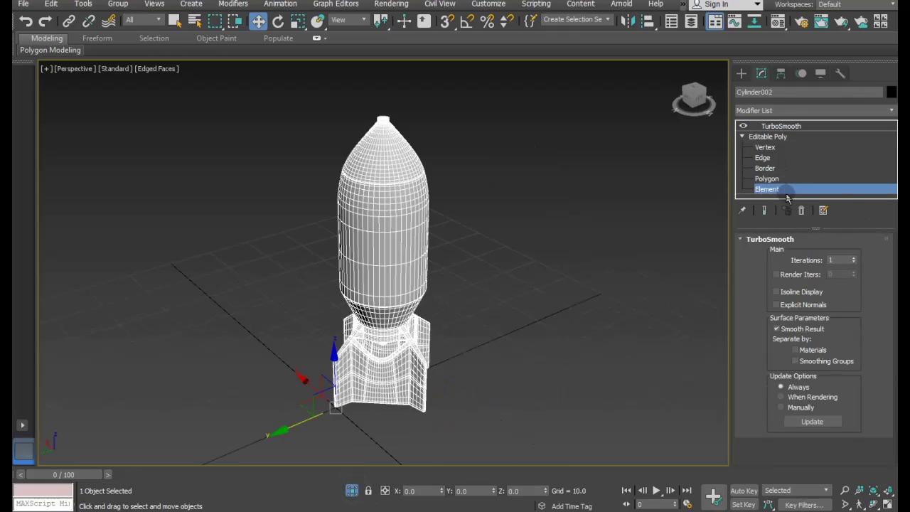
click(827, 254)
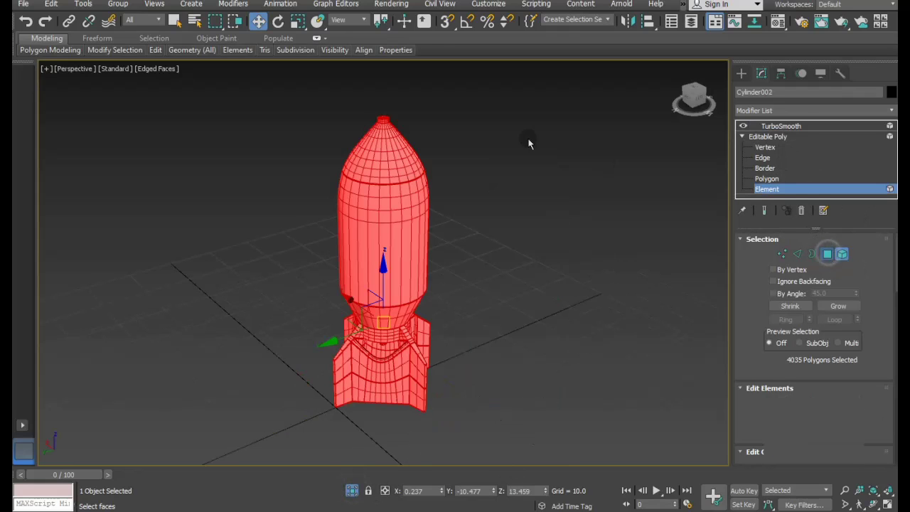
Select the nose-tip polygons and grow the selection ring by ring to cover the cap.
scroll(384, 121, up, 3)
scroll(379, 120, up, 2)
click(380, 120)
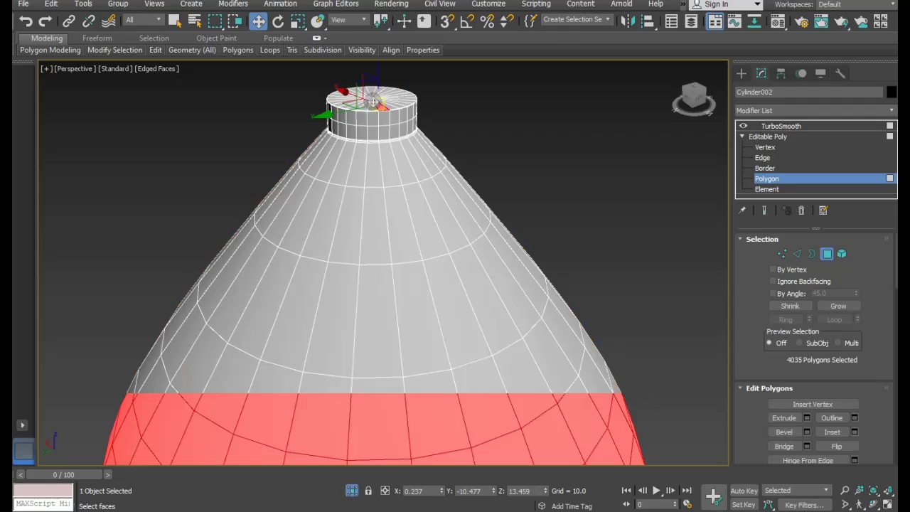
scroll(421, 89, up, 2)
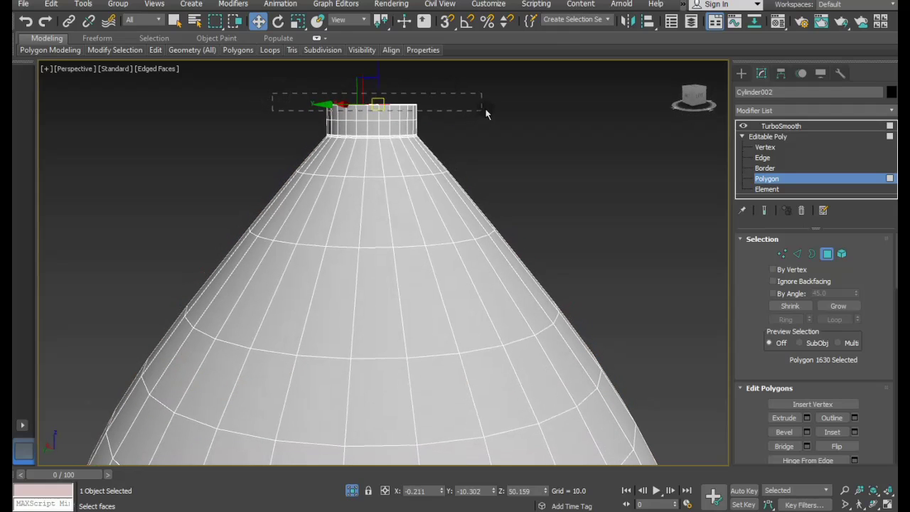
drag(486, 113, 488, 115)
click(839, 306)
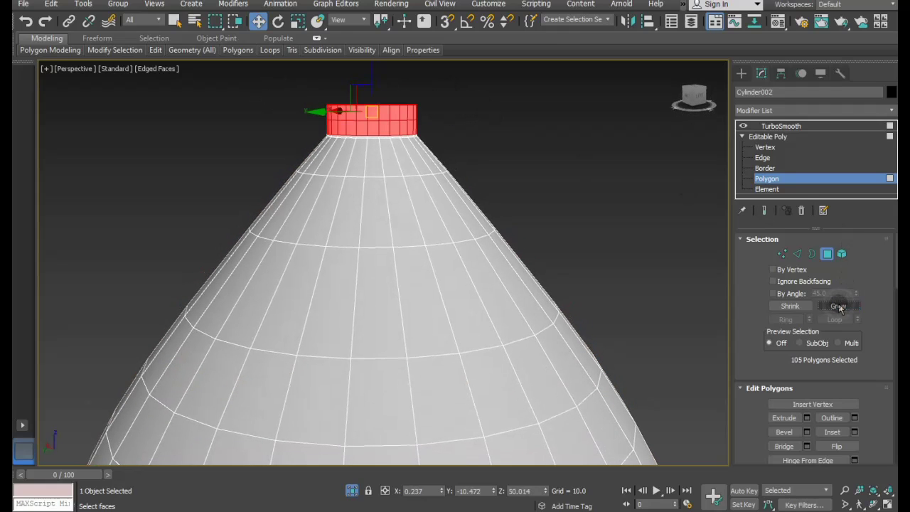
scroll(397, 128, up, 3)
scroll(379, 130, up, 2)
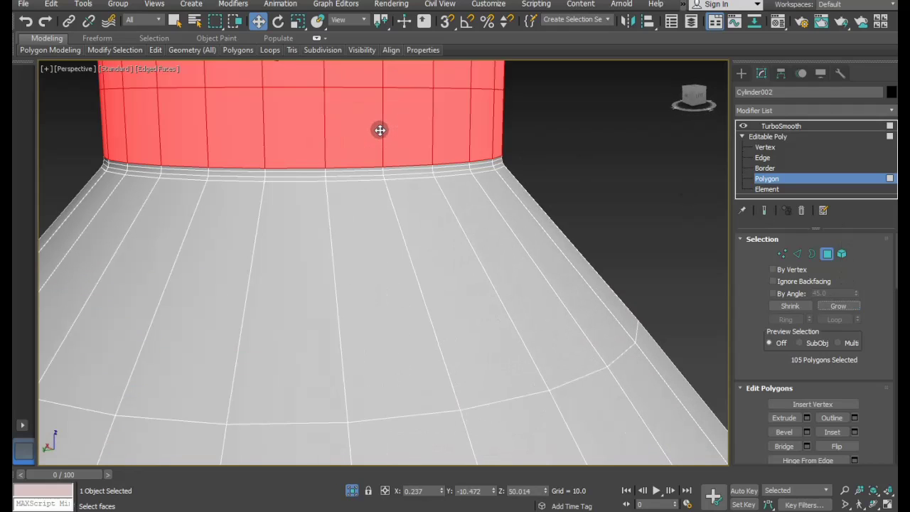
click(835, 307)
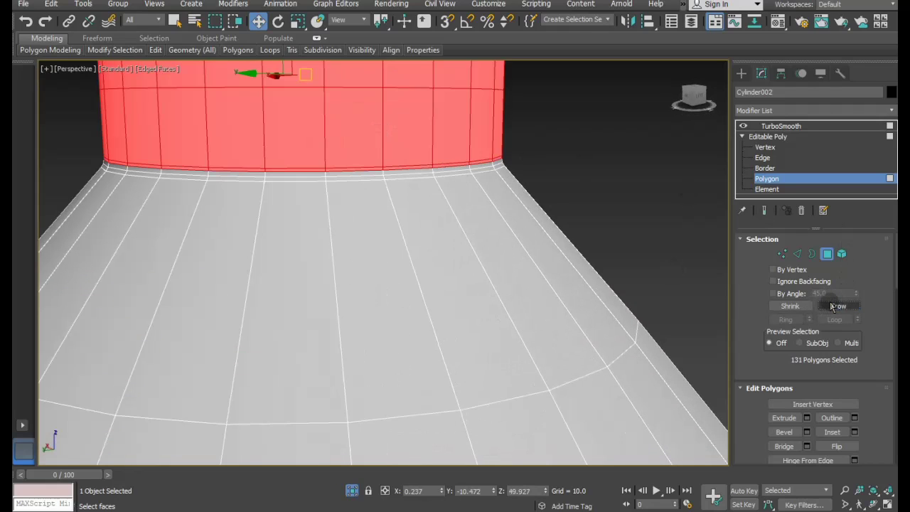
click(832, 306)
Add the pillar under the nozzle to the polygon selection.
scroll(469, 284, down, 3)
scroll(491, 293, down, 3)
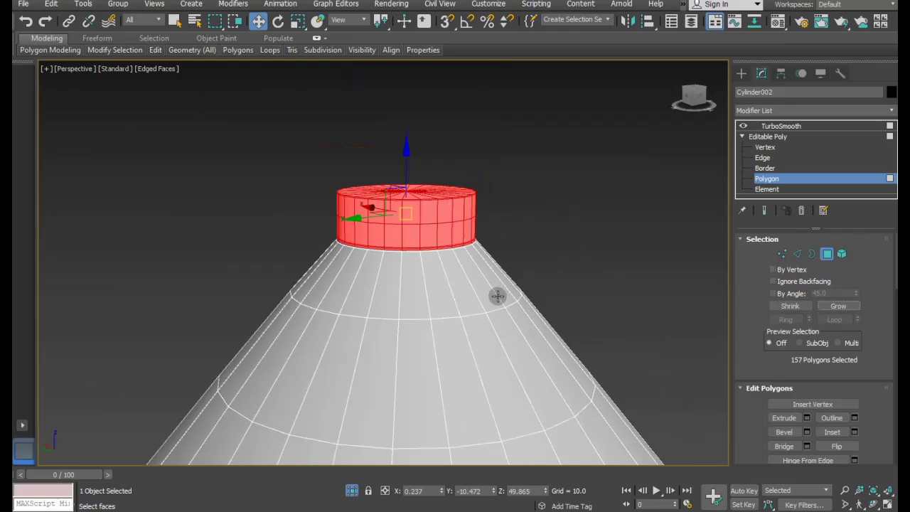
scroll(396, 183, down, 1)
scroll(396, 183, down, 4)
scroll(396, 183, down, 4)
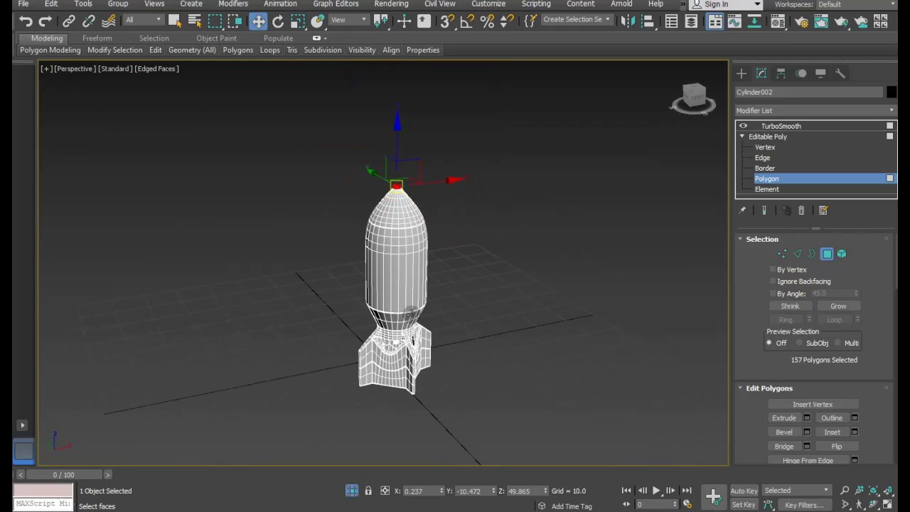
mouse_move(396, 183)
alt+middle_down()
mouse_move(427, 223)
mouse_move(413, 319)
mouse_move(378, 356)
alt+middle_up()
scroll(404, 295, up, 2)
scroll(427, 287, up, 3)
scroll(428, 330, up, 2)
scroll(386, 355, up, 2)
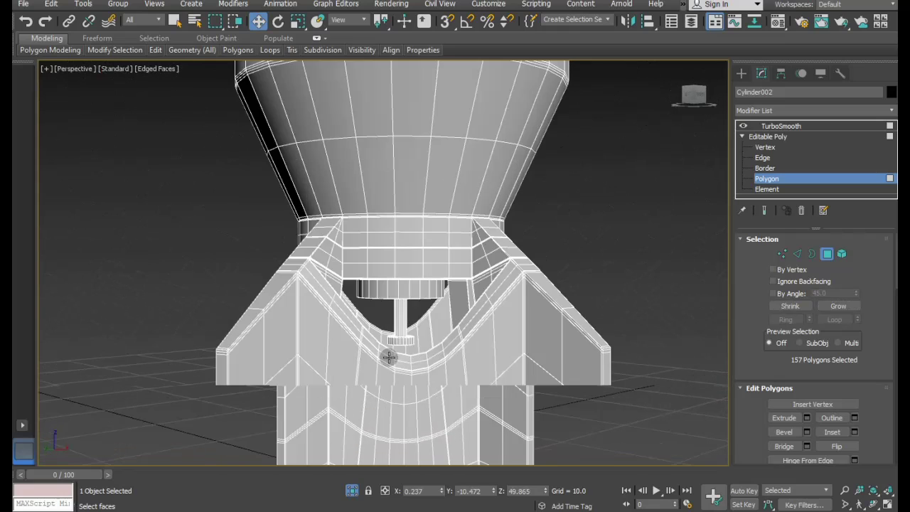
scroll(402, 345, up, 2)
scroll(401, 345, up, 3)
scroll(397, 310, up, 3)
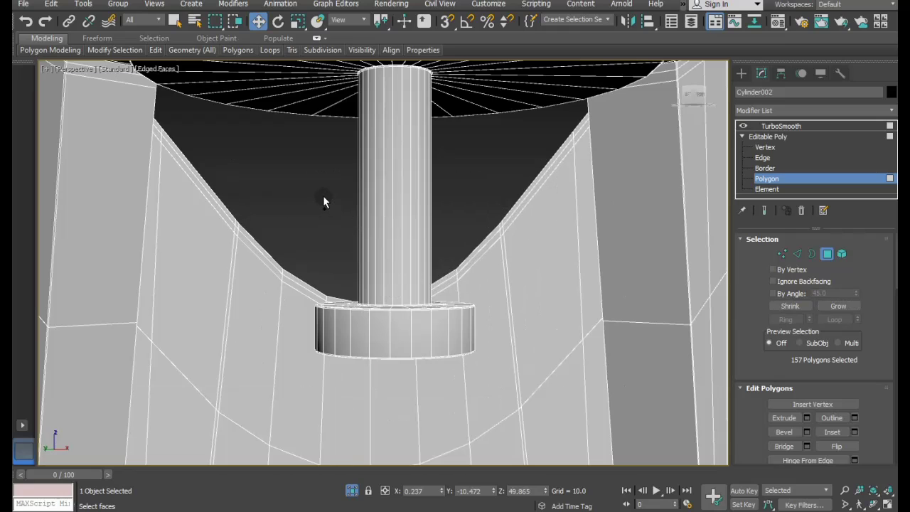
ctrl+drag(434, 199, 454, 195)
Add the base disc and the small upper cylinder under the tail to the selection.
scroll(461, 206, up, 3)
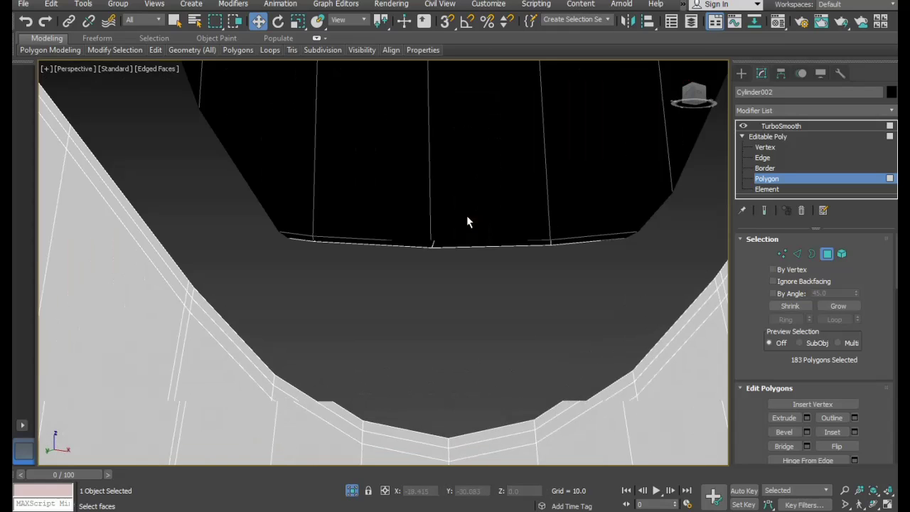
scroll(468, 220, up, 2)
scroll(469, 226, down, 2)
scroll(458, 226, down, 3)
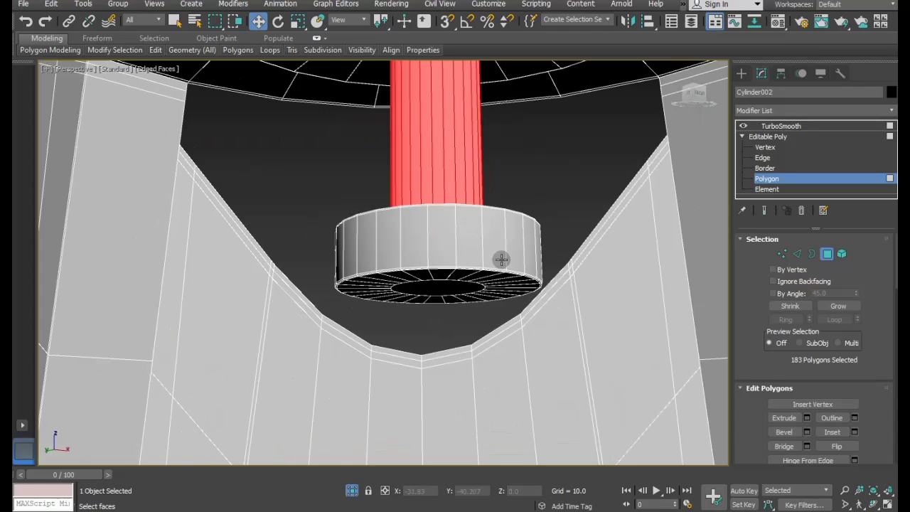
scroll(500, 258, up, 1)
alt+middle_drag(492, 260, 368, 152)
drag(310, 146, 515, 243)
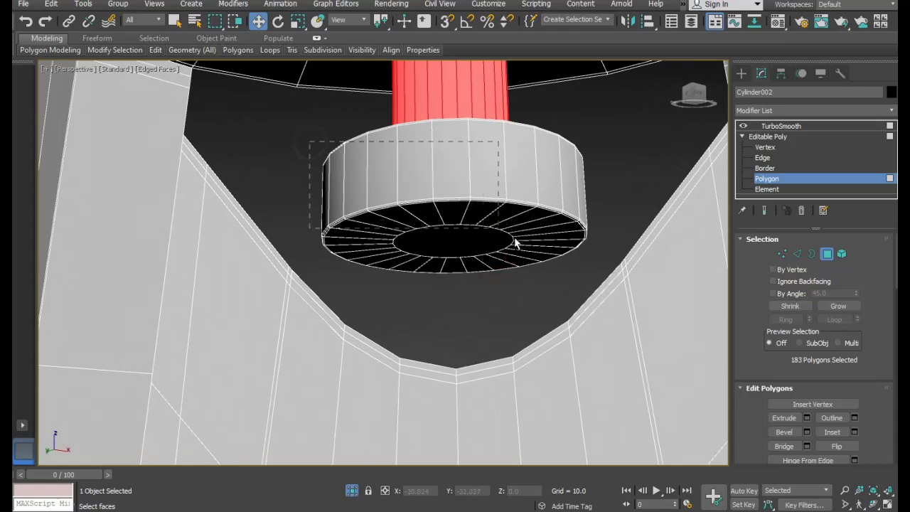
drag(587, 271, 603, 272)
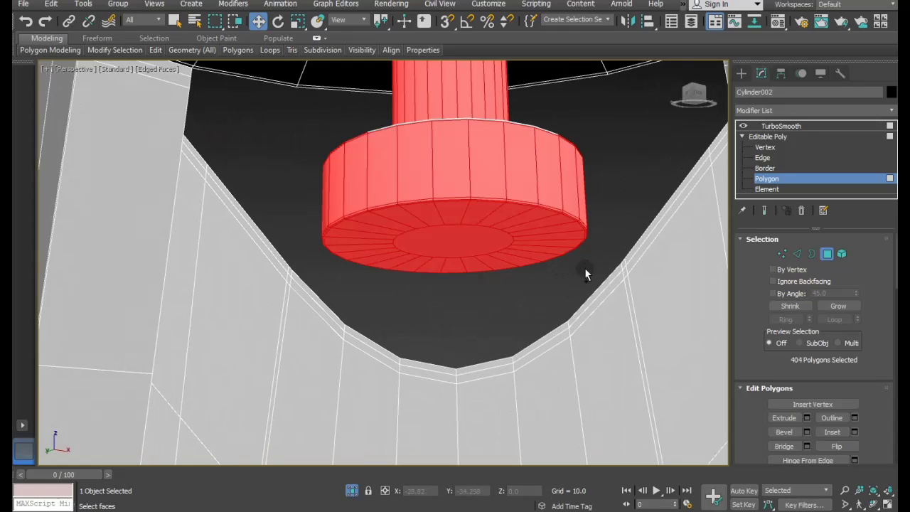
drag(325, 283, 534, 206)
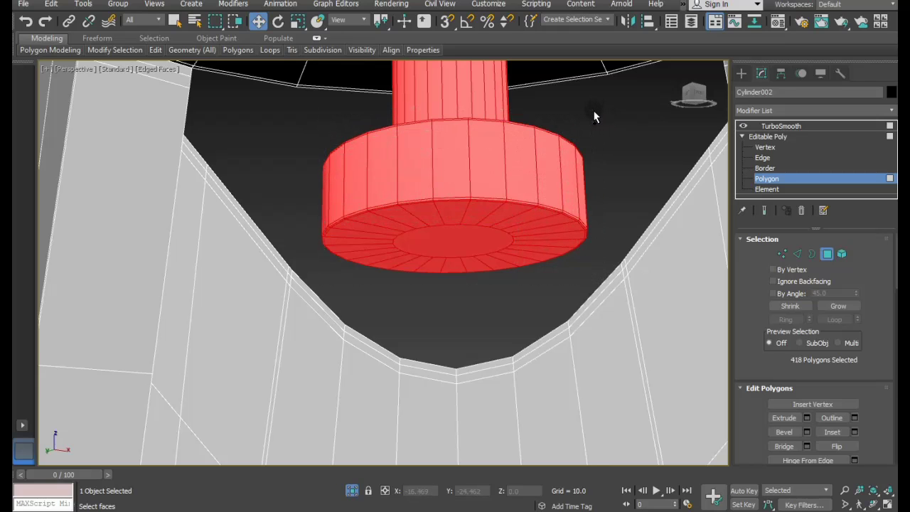
mouse_move(591, 194)
alt+middle_down()
mouse_move(579, 213)
mouse_move(621, 244)
mouse_move(543, 249)
mouse_move(460, 238)
mouse_move(463, 195)
mouse_move(486, 209)
alt+middle_up()
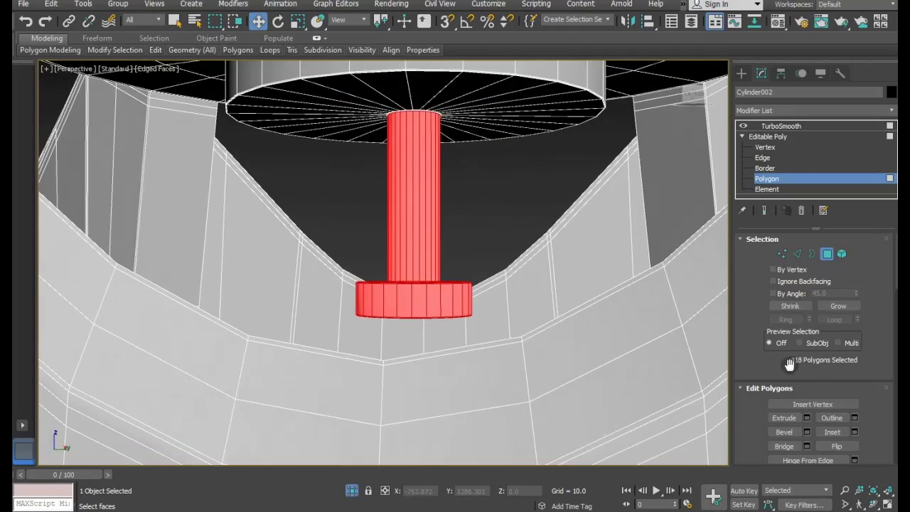
scroll(480, 313, down, 5)
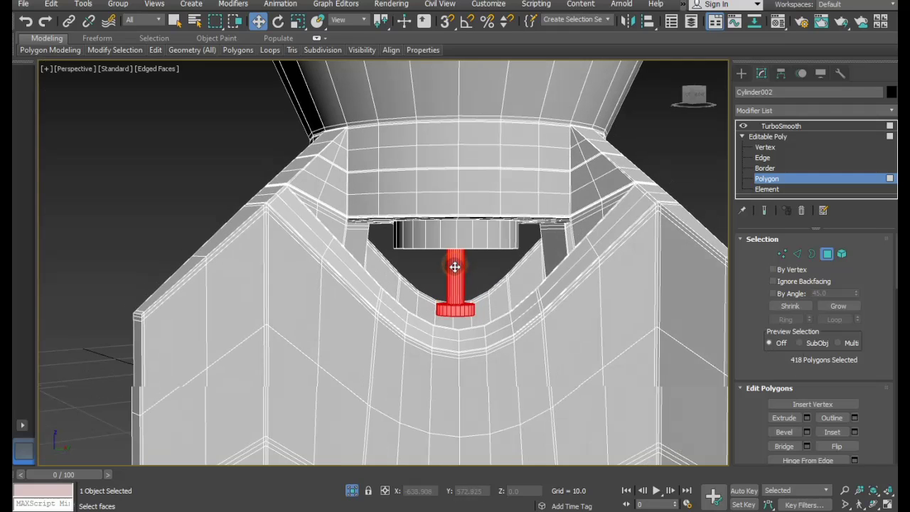
alt+middle_drag(455, 267, 441, 265)
drag(401, 249, 521, 260)
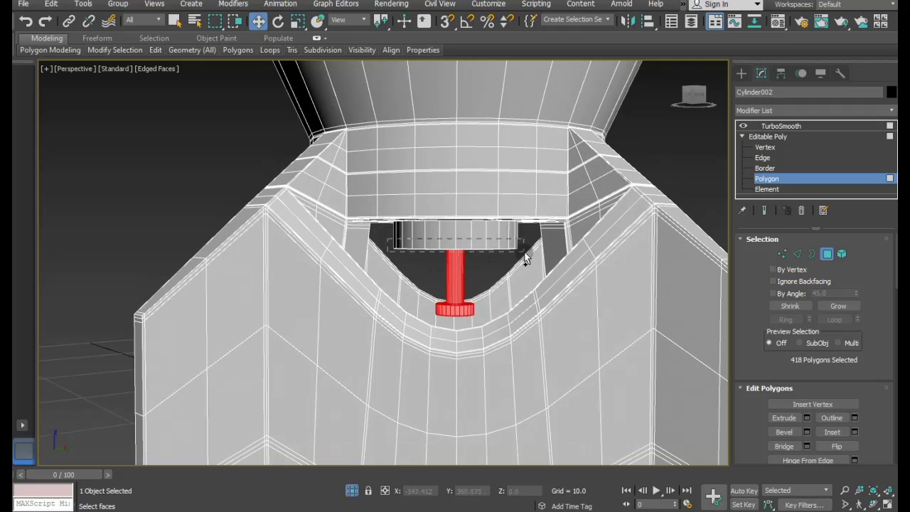
drag(523, 257, 523, 257)
alt+middle_drag(504, 248, 490, 232)
Set the selected polygons' vertex colour to pink (R242 G8 B46).
scroll(810, 386, down, 3)
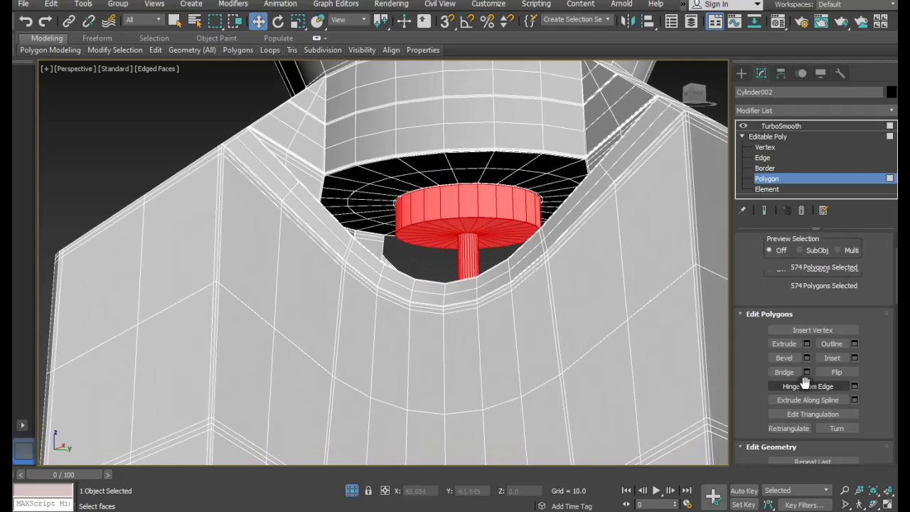
scroll(805, 381, down, 3)
scroll(803, 383, down, 3)
scroll(804, 383, down, 2)
scroll(803, 383, down, 4)
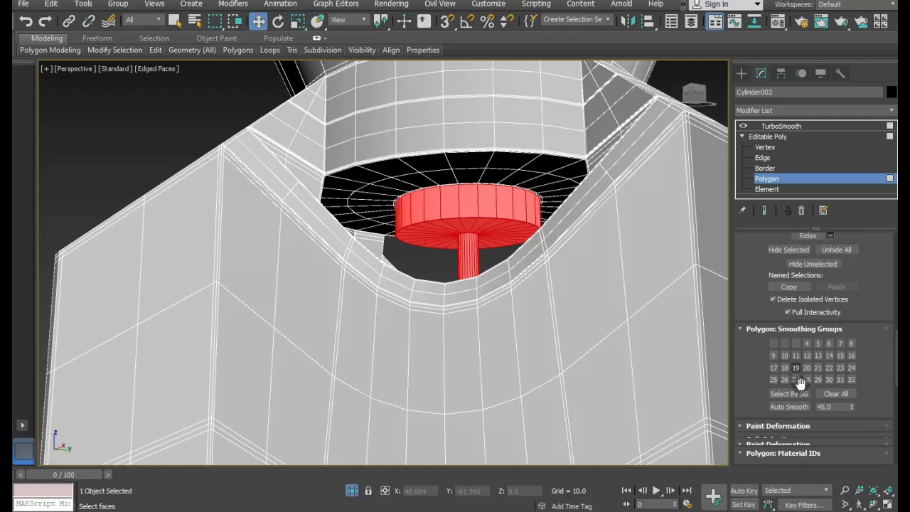
scroll(802, 381, down, 3)
scroll(802, 381, down, 2)
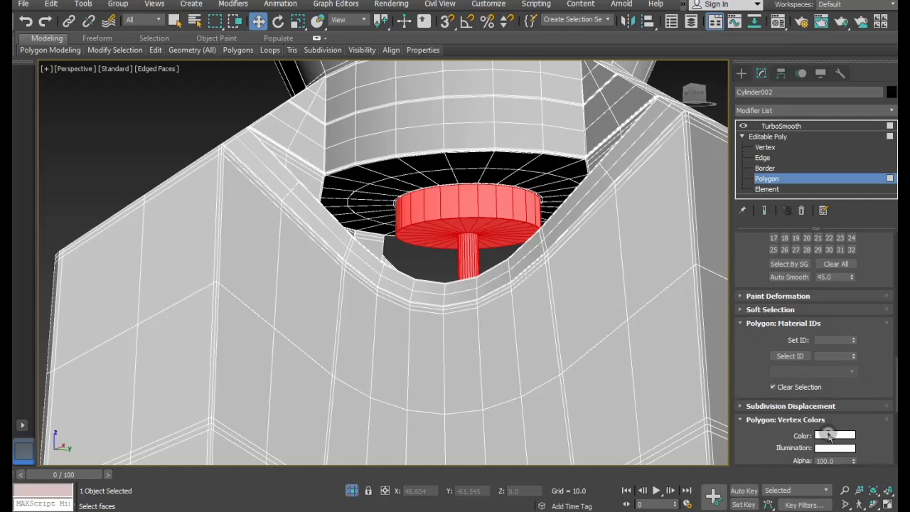
click(829, 436)
click(353, 69)
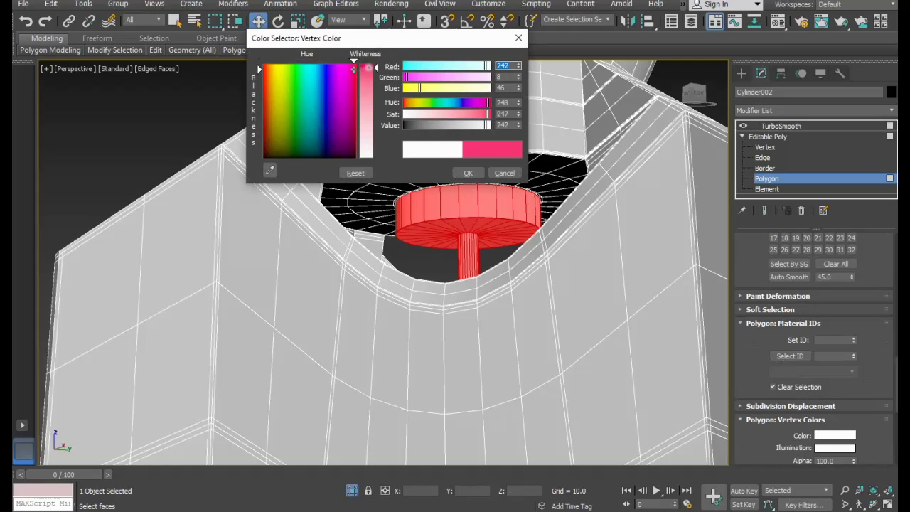
click(468, 174)
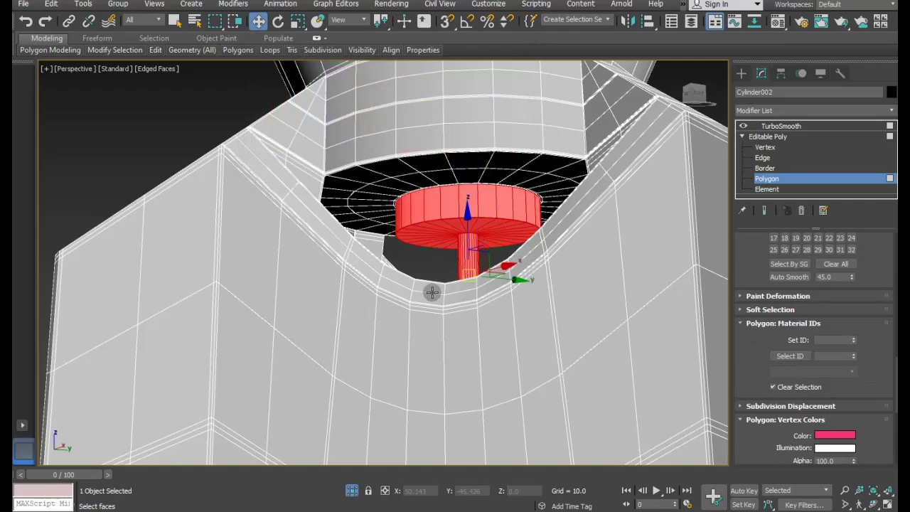
Leave polygon editing and select TurboSmooth in the modifier stack.
scroll(430, 293, down, 3)
scroll(427, 297, down, 3)
mouse_move(426, 297)
alt+middle_down()
mouse_move(492, 270)
mouse_move(507, 309)
alt+middle_up()
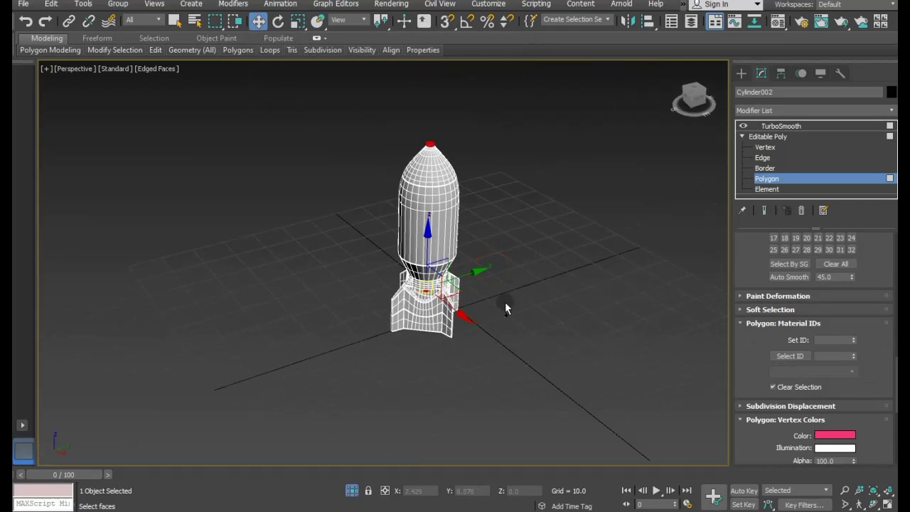
click(780, 137)
click(775, 126)
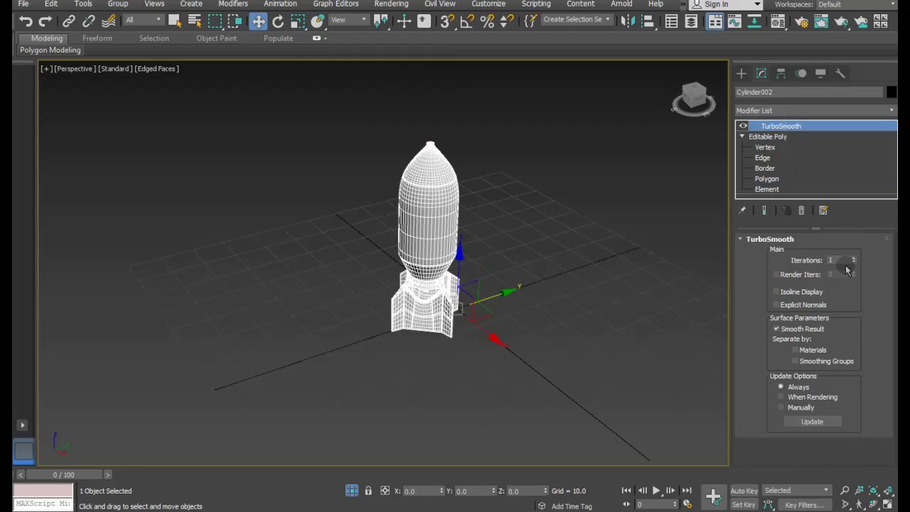
Set TurboSmooth iterations to 2 and export Cylinder002 over M_H.FBX, confirming the replacement.
click(854, 257)
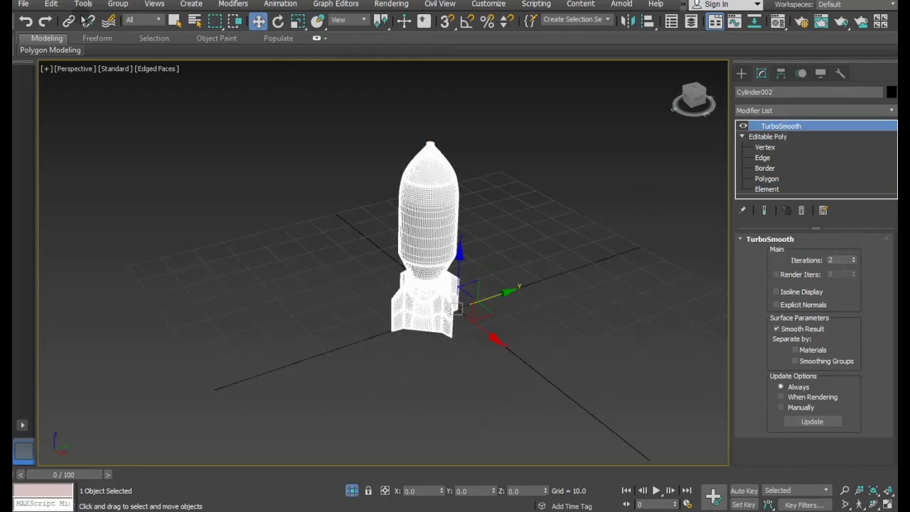
click(23, 4)
click(200, 207)
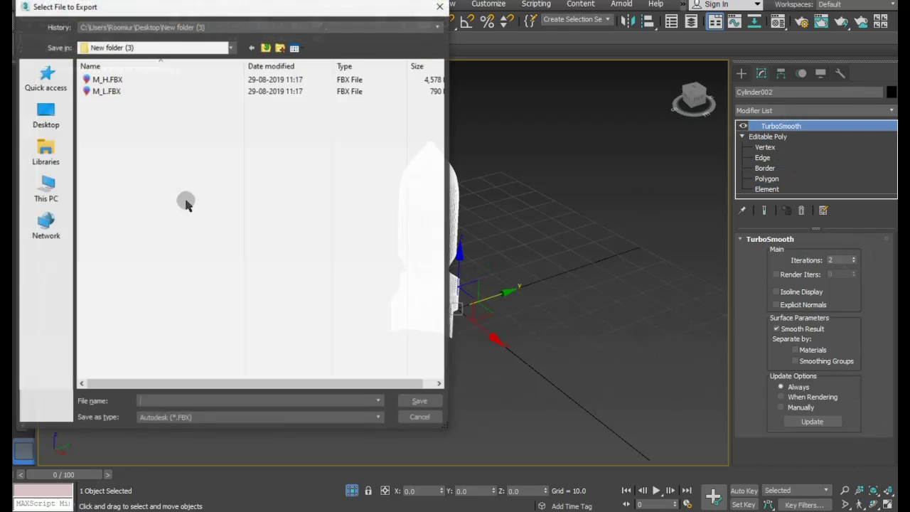
click(123, 92)
double_click(117, 79)
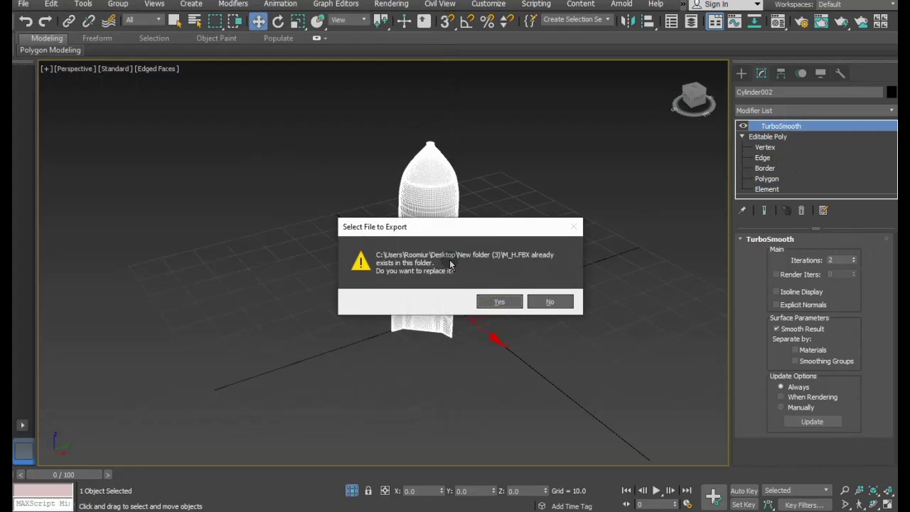
click(500, 302)
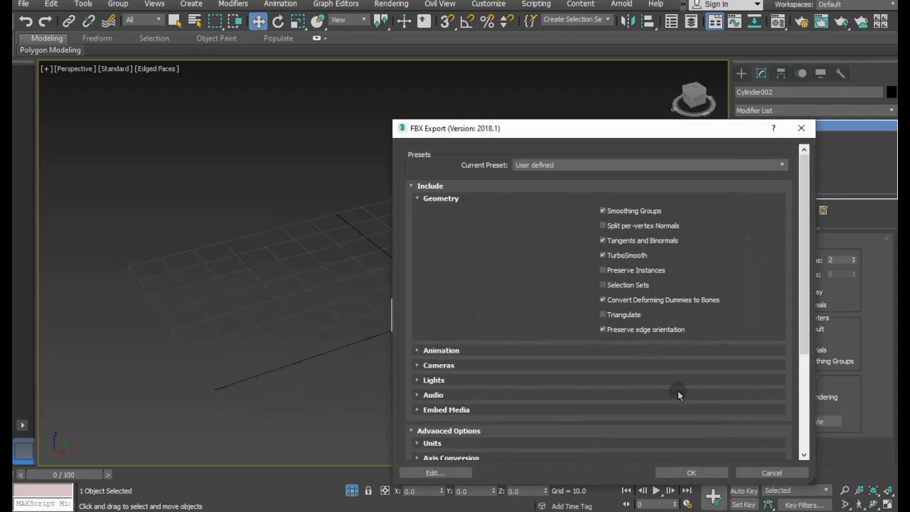
click(682, 472)
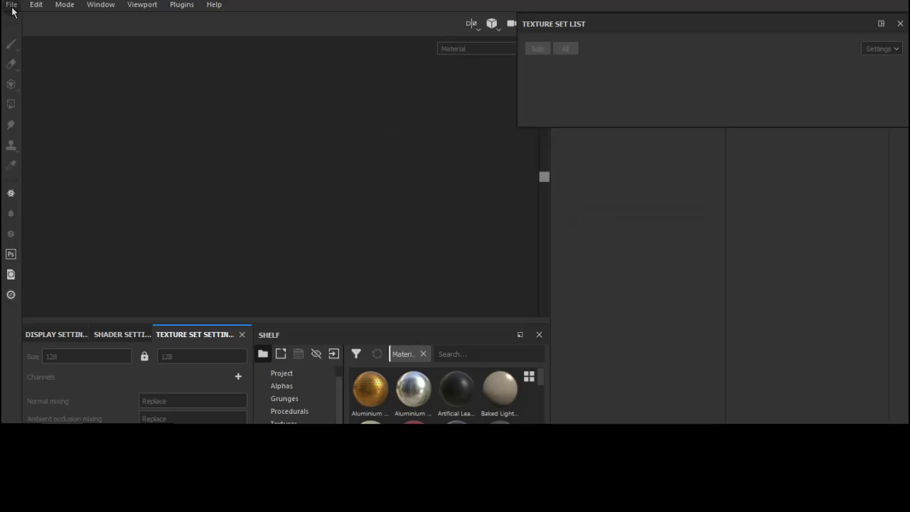
Create a new project using M_L.FBX from Desktop > New folder (3).
click(12, 4)
click(24, 18)
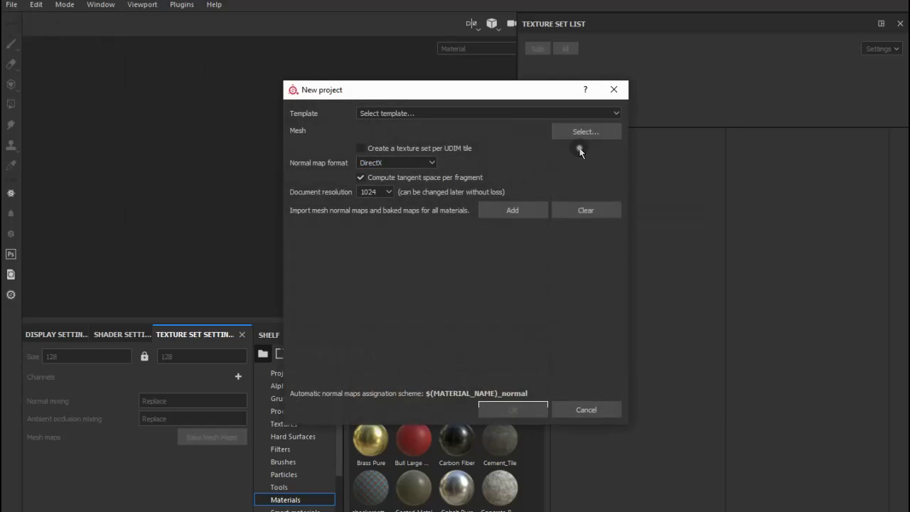
click(581, 136)
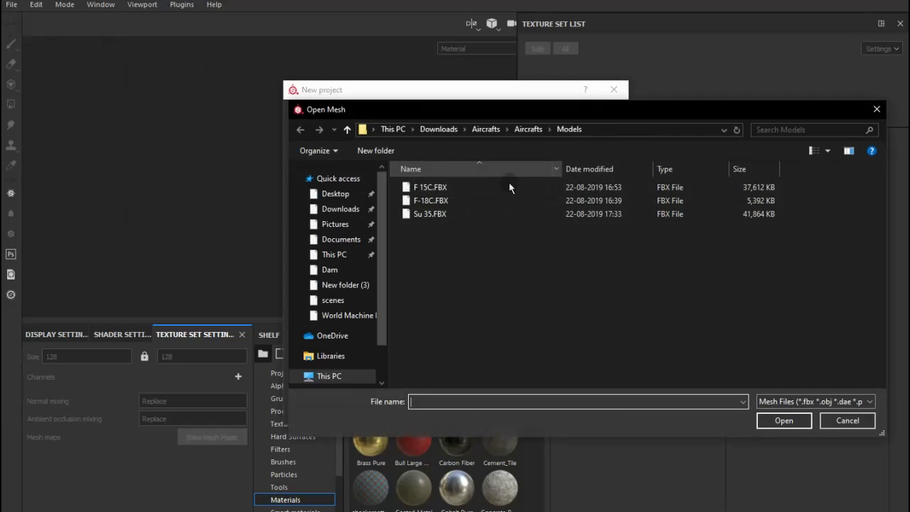
click(345, 186)
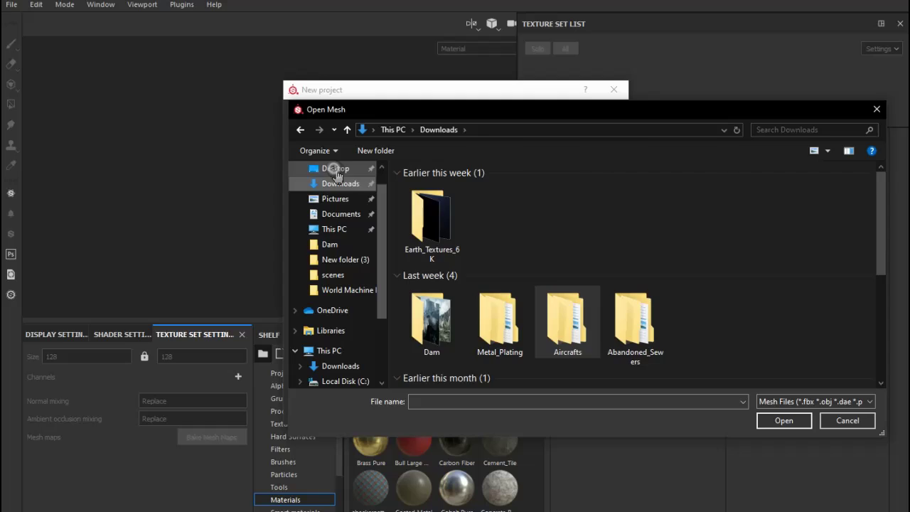
click(335, 170)
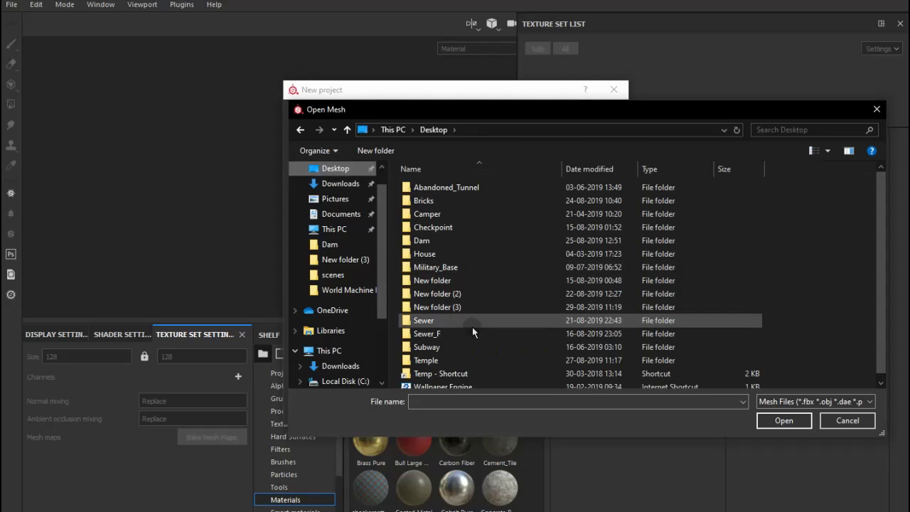
double_click(445, 310)
double_click(435, 202)
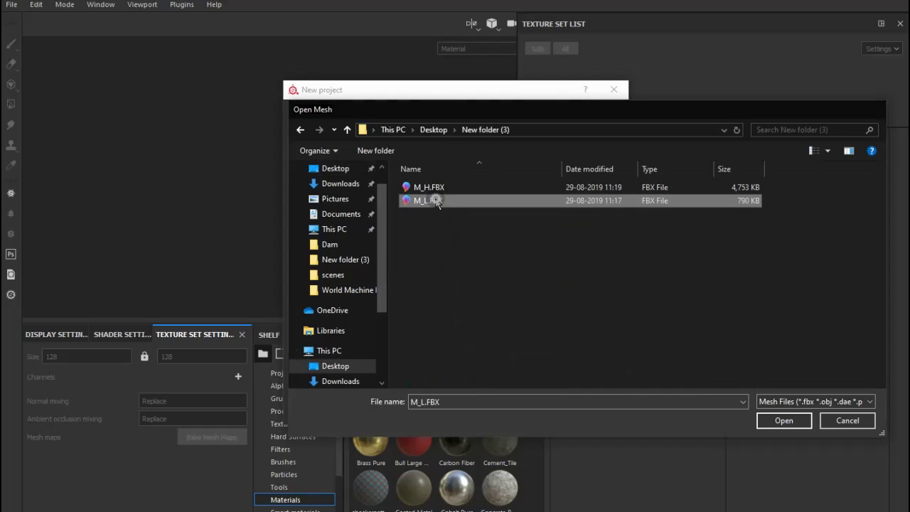
click(511, 408)
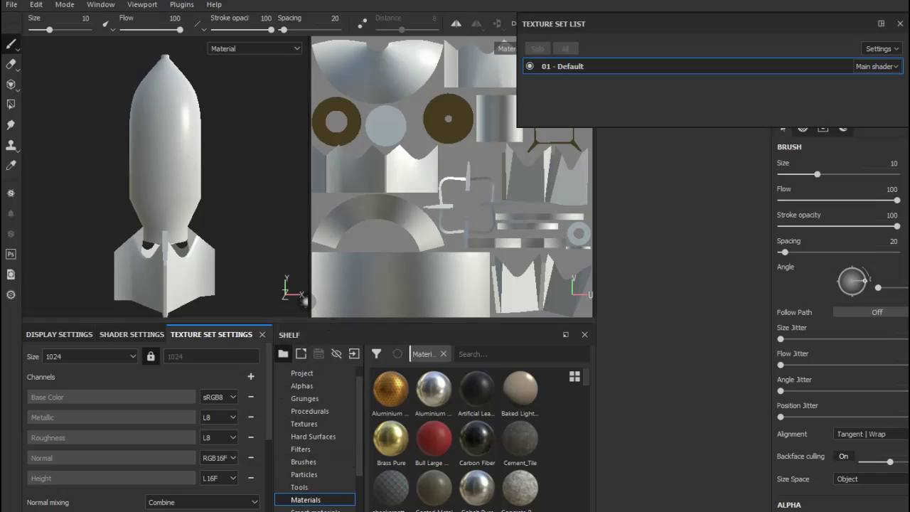
Enlarge the 3D view over the UV view, re-dock the Layers panel, and scroll Texture Set Settings.
drag(309, 302, 506, 295)
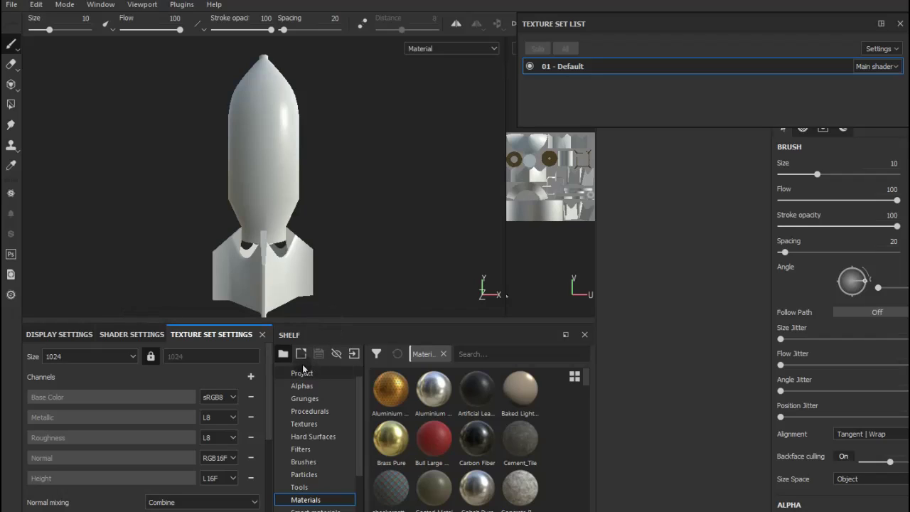
click(153, 335)
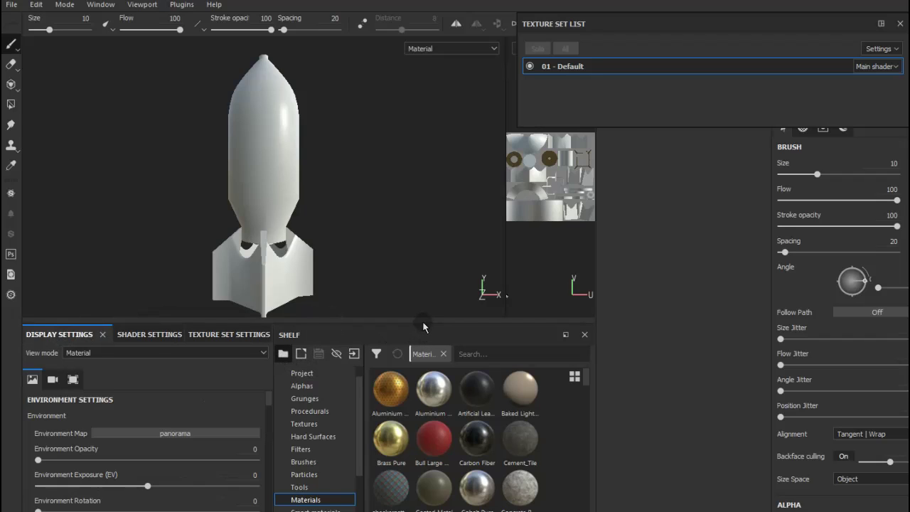
drag(421, 324, 421, 344)
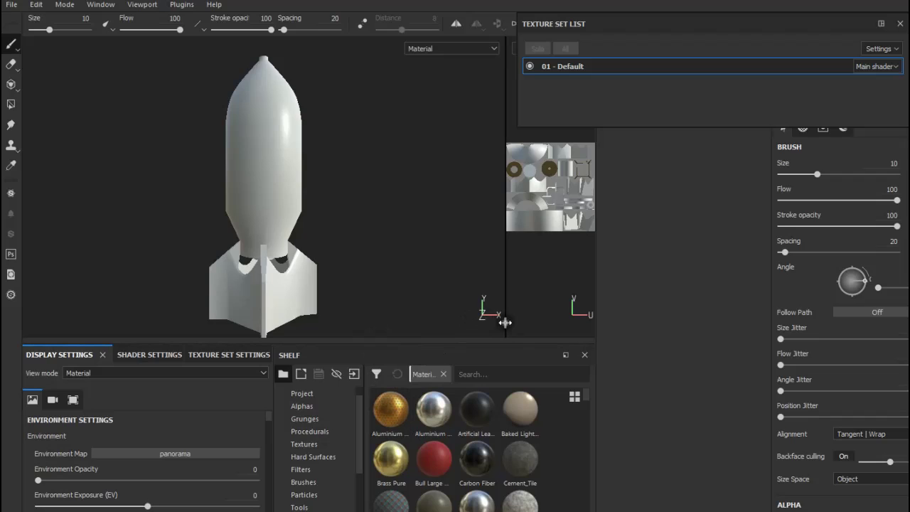
drag(504, 322, 767, 320)
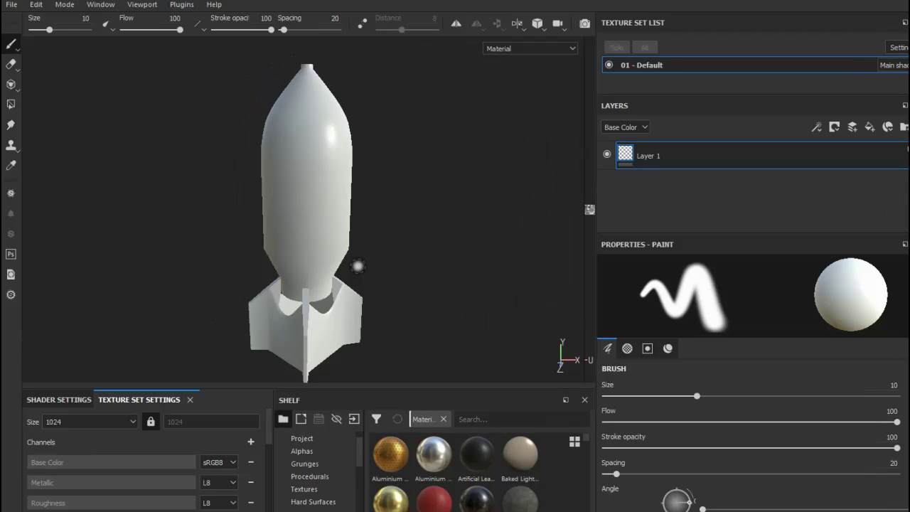
alt+drag(427, 219, 389, 238)
scroll(150, 459, down, 2)
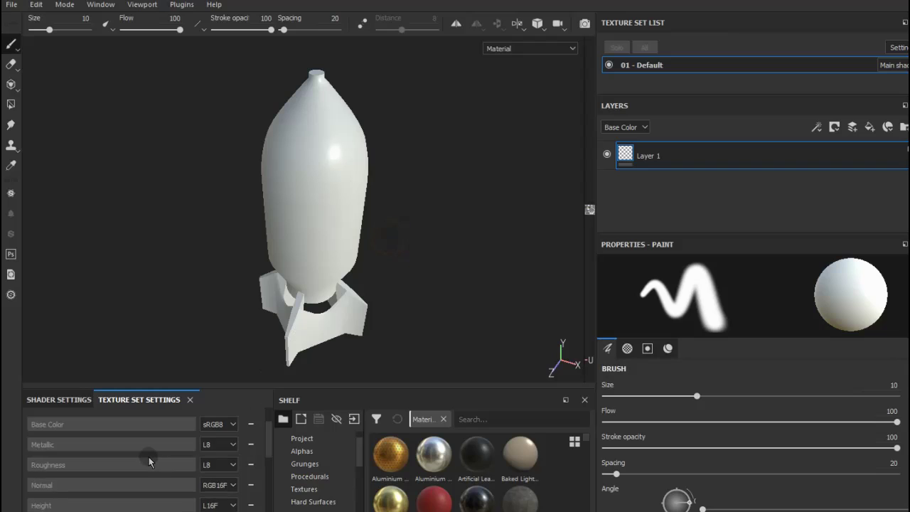
scroll(149, 458, down, 3)
scroll(200, 440, down, 2)
Set bake output size to 2048, dilation width about 26, and increase max rear distance.
click(233, 414)
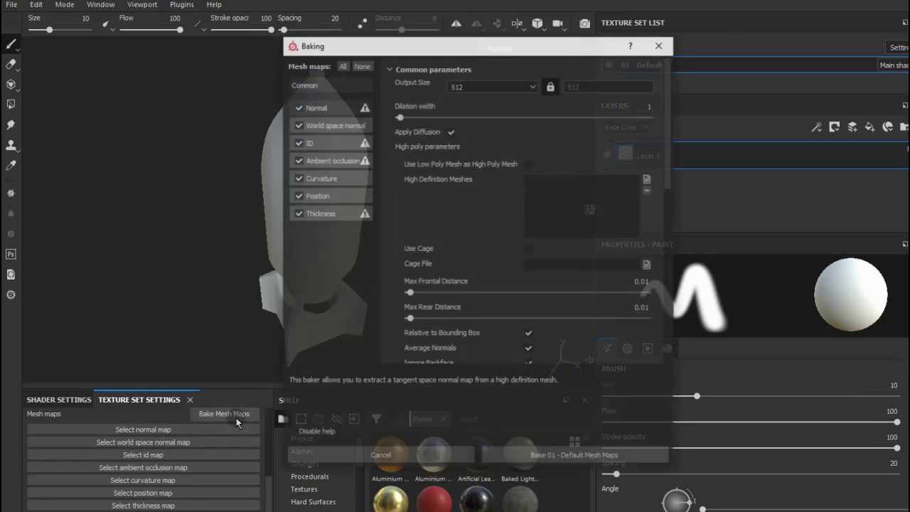
click(467, 86)
click(462, 148)
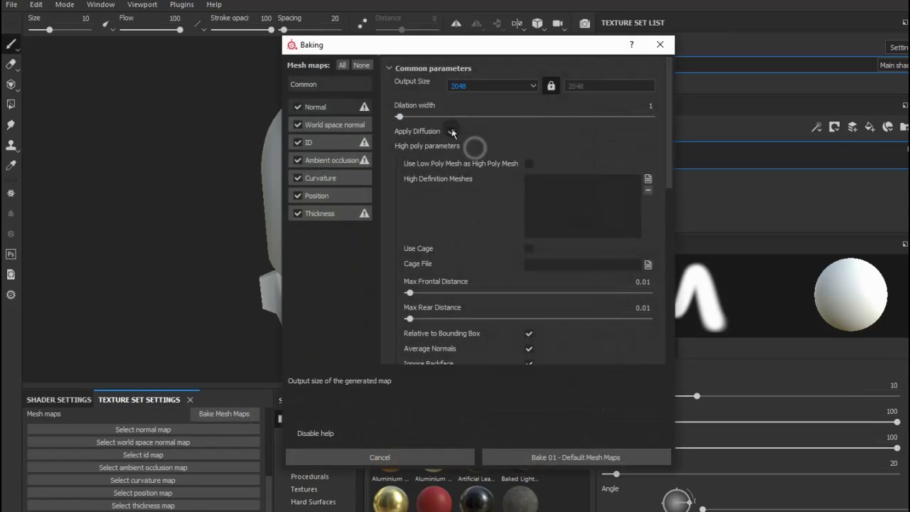
drag(399, 116, 457, 119)
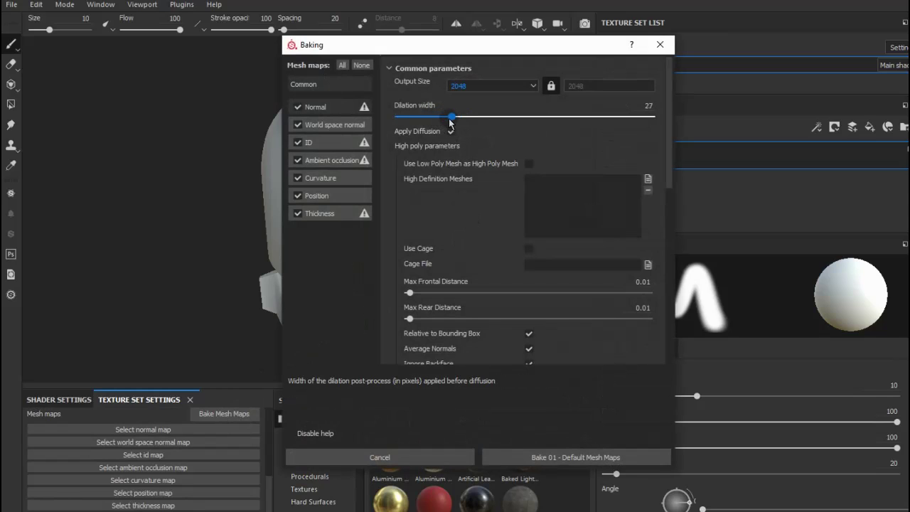
drag(409, 319, 520, 317)
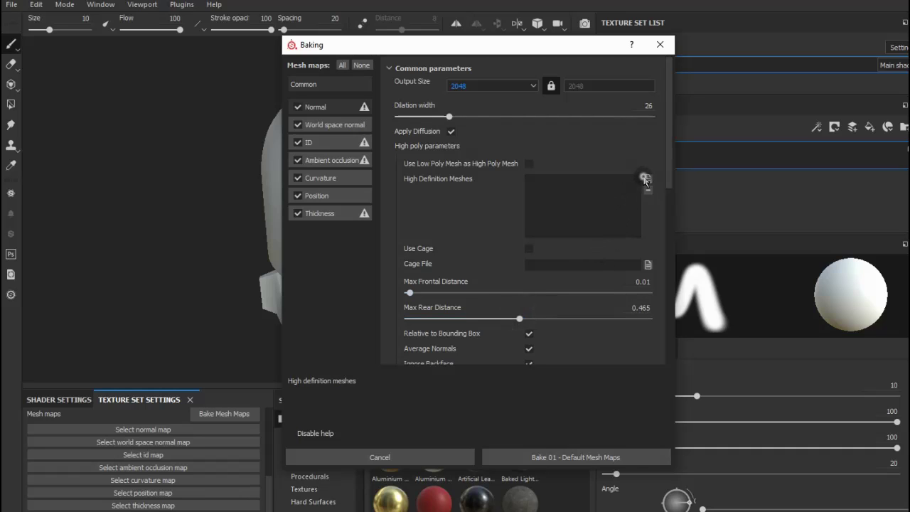
Add M_L.FBX as the high-definition mesh and exclude ambient occlusion and thickness maps.
click(648, 179)
click(463, 155)
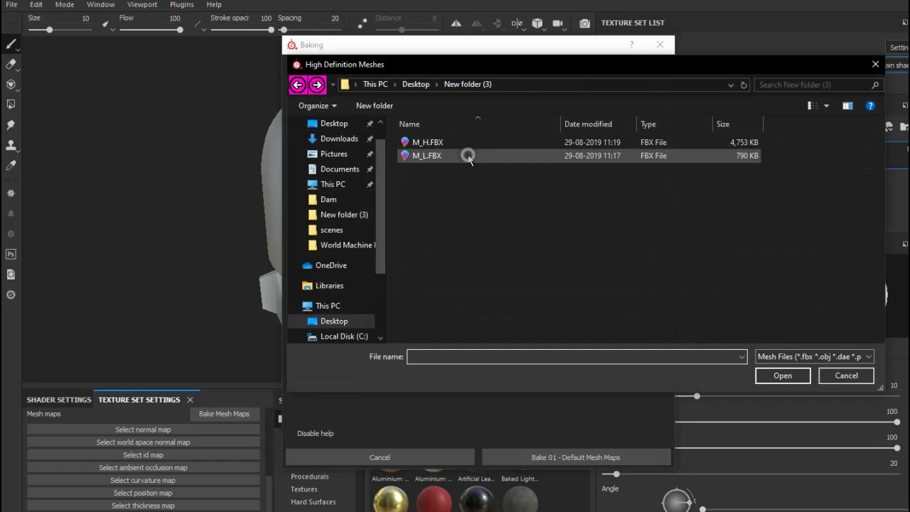
double_click(462, 147)
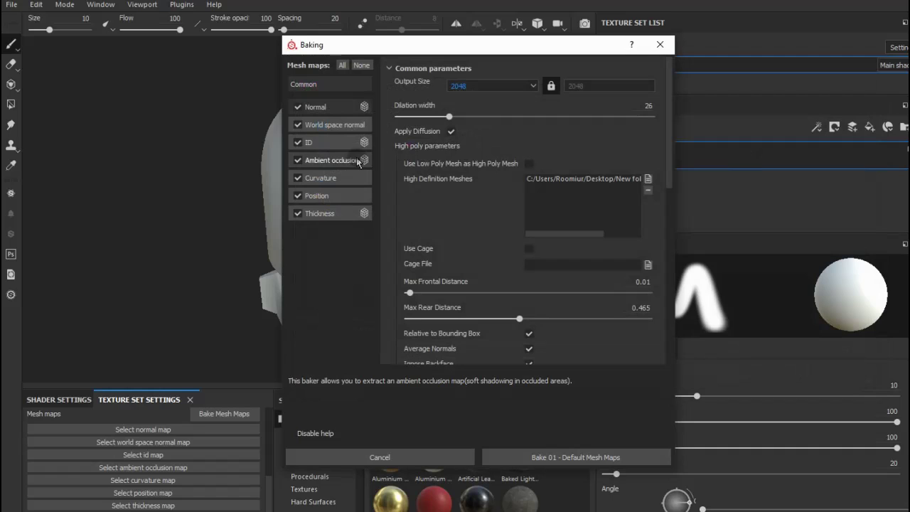
click(298, 160)
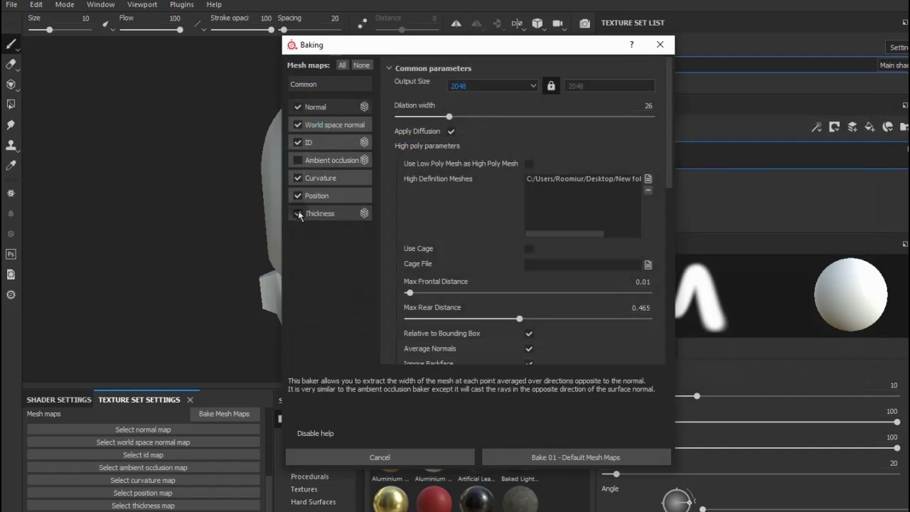
click(298, 214)
Use Subsampling 4x4 antialiasing, toggle Relative to Bounding Box, disable Average Normals, and bake.
scroll(502, 269, down, 3)
click(565, 286)
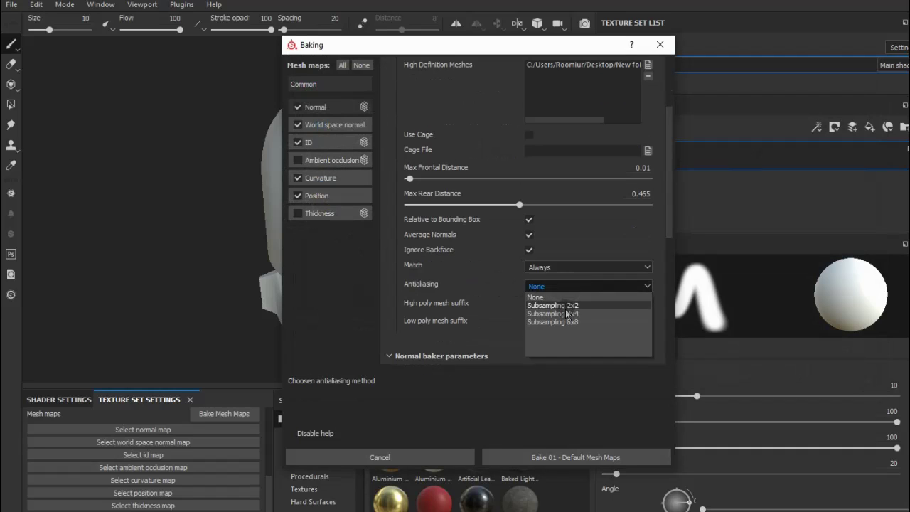
click(566, 312)
drag(672, 229, 675, 187)
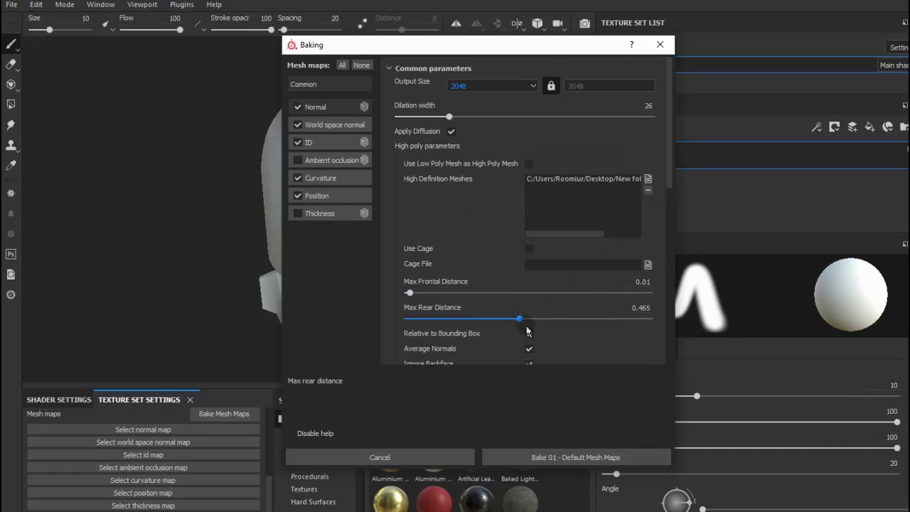
click(529, 333)
click(529, 348)
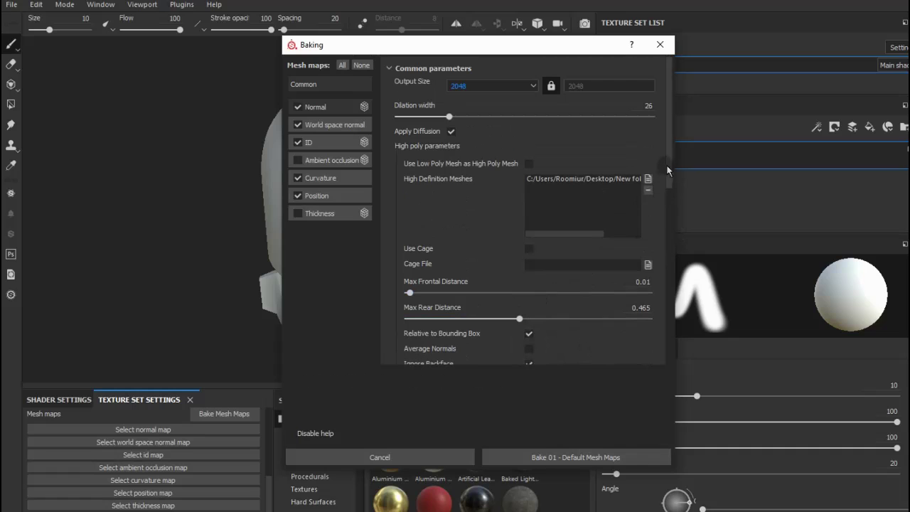
drag(668, 169, 676, 254)
drag(679, 183, 675, 114)
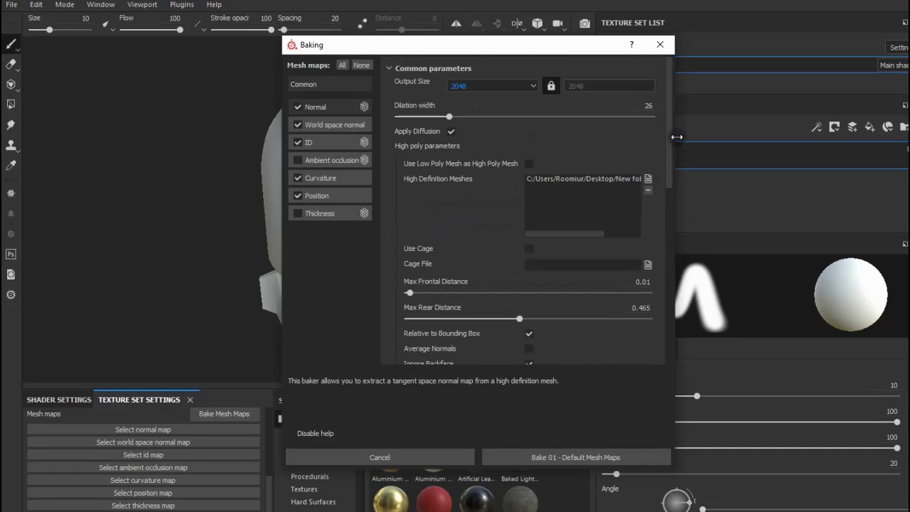
click(565, 456)
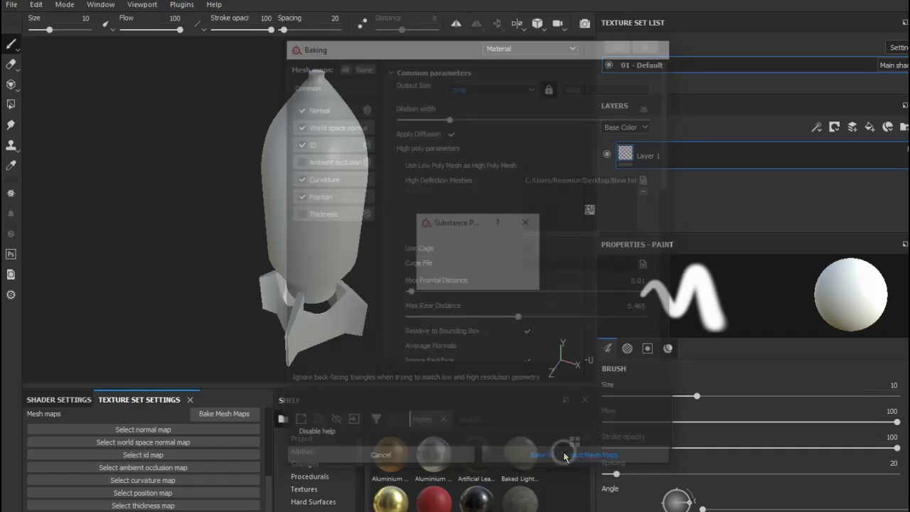
Add two new fill layers to the layer stack.
alt+drag(306, 216, 246, 203)
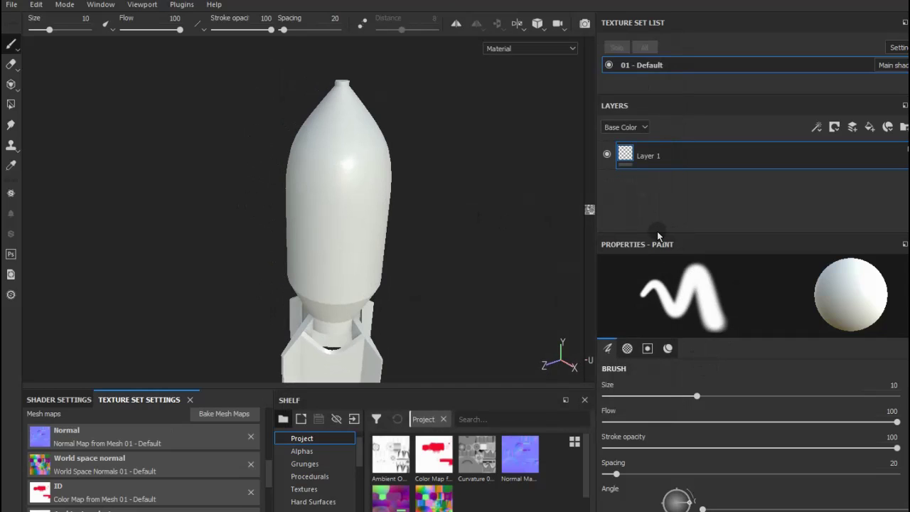
drag(652, 231, 652, 348)
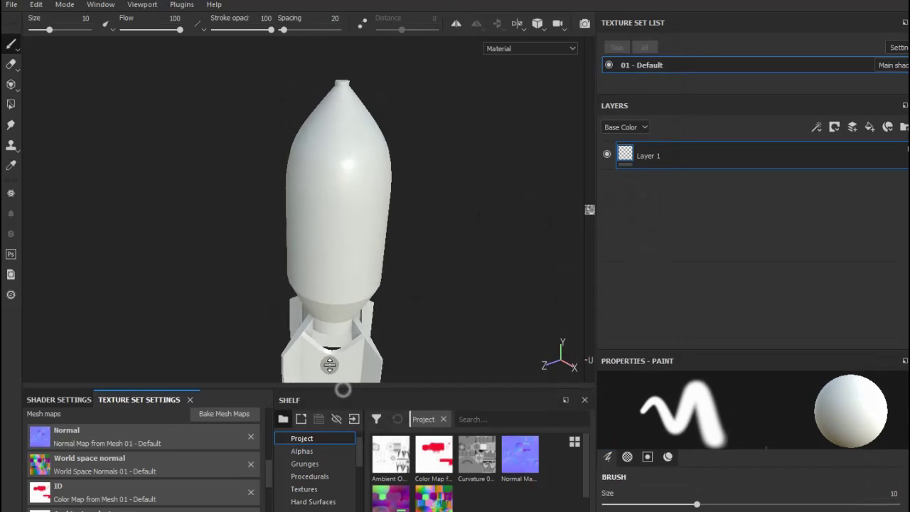
drag(344, 388, 328, 314)
click(306, 492)
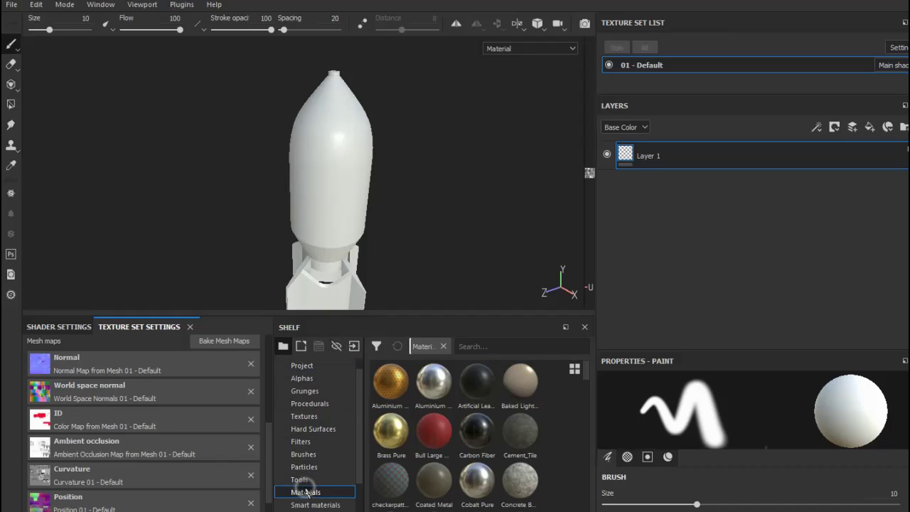
click(869, 128)
click(868, 127)
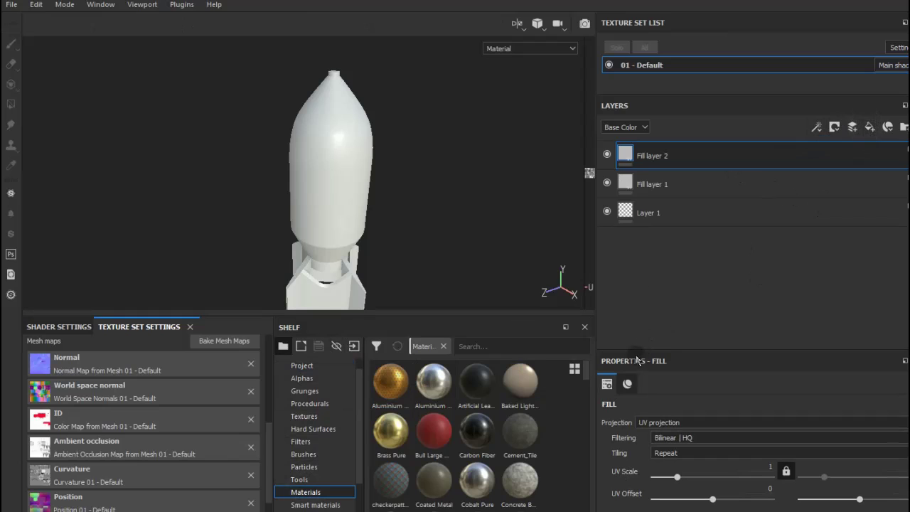
Limit Fill layer 2 to base colour only, using the ambient occlusion map as its colour.
drag(642, 353, 646, 227)
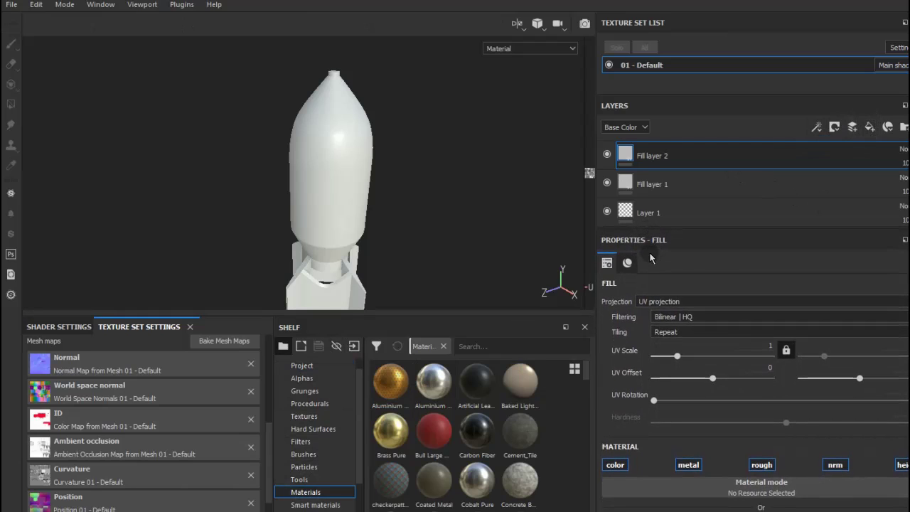
scroll(728, 352, down, 4)
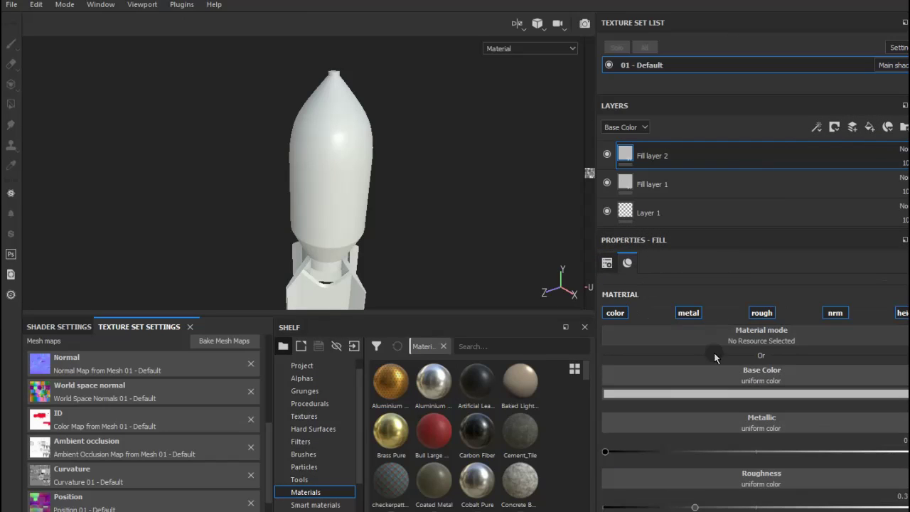
click(688, 313)
click(761, 313)
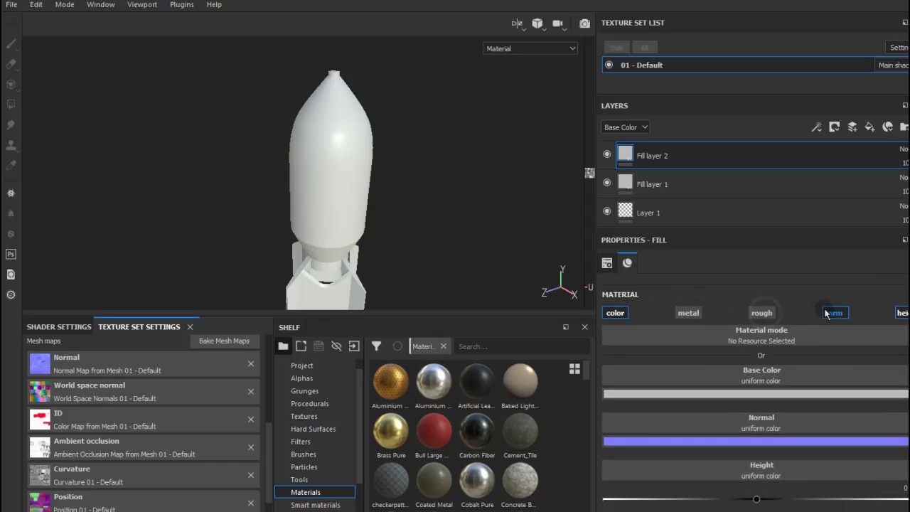
click(835, 313)
click(901, 349)
click(768, 420)
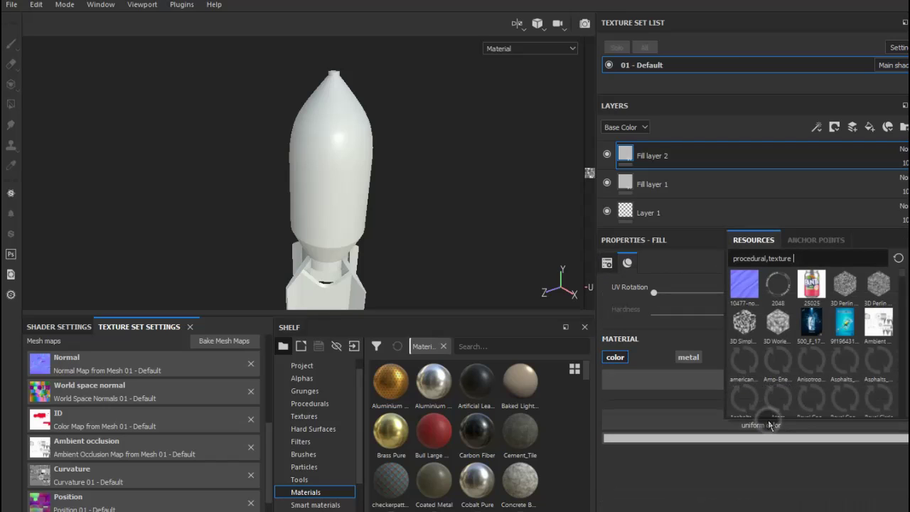
click(884, 317)
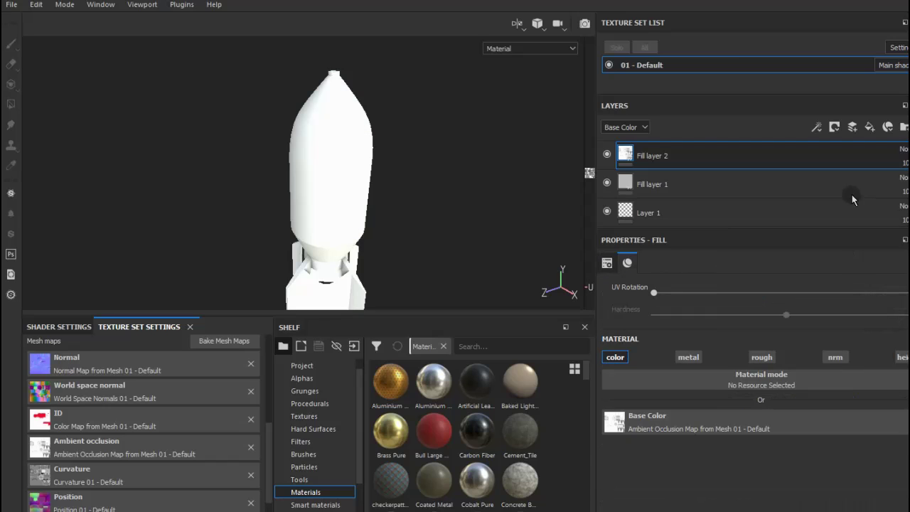
Set Fill layer 2 to Multiply blending at 43 opacity.
click(902, 151)
click(836, 37)
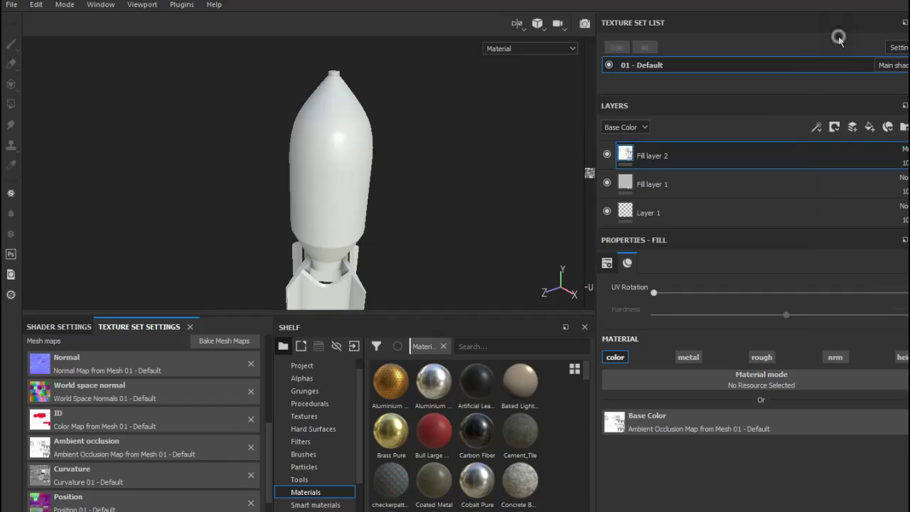
click(903, 162)
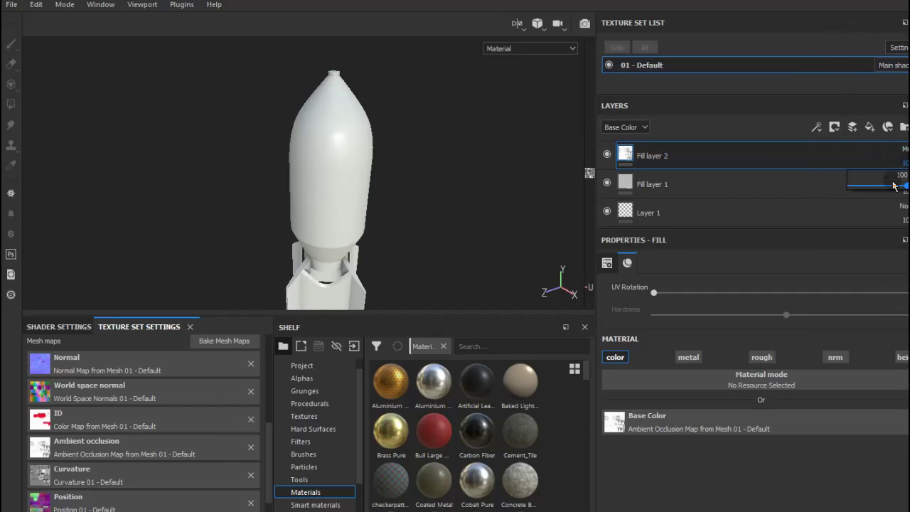
drag(893, 190, 875, 188)
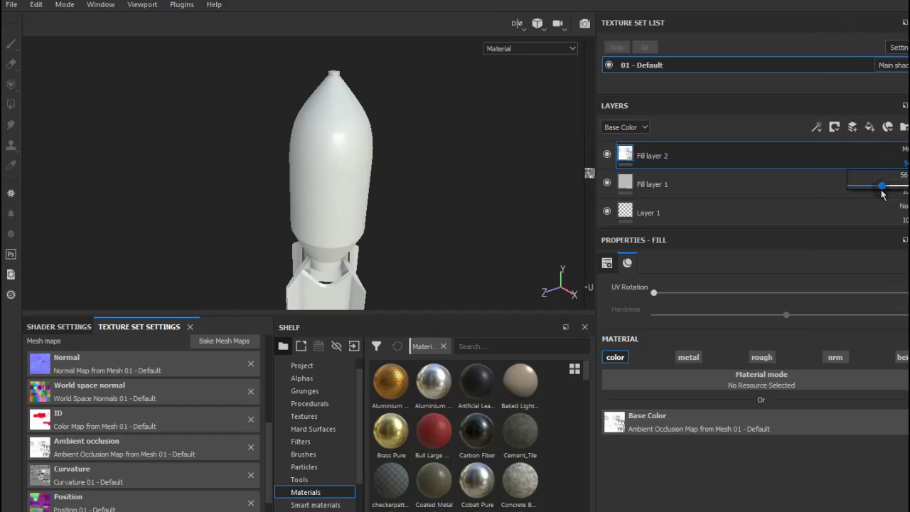
click(706, 188)
scroll(398, 434, down, 5)
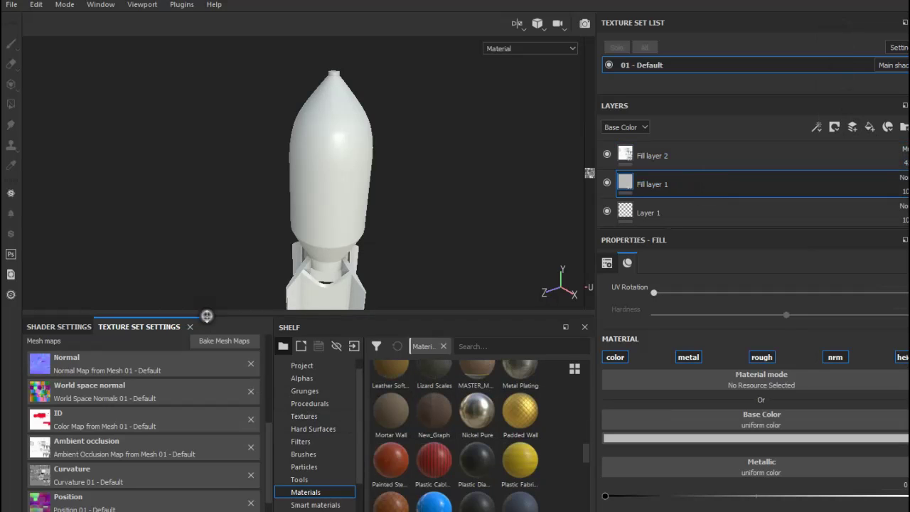
Apply the Steel Rough material to Fill layer 1 and lock its UV scale.
mouse_move(205, 321)
mouse_down()
mouse_move(198, 344)
mouse_move(198, 322)
mouse_up()
scroll(455, 427, down, 4)
scroll(462, 434, down, 4)
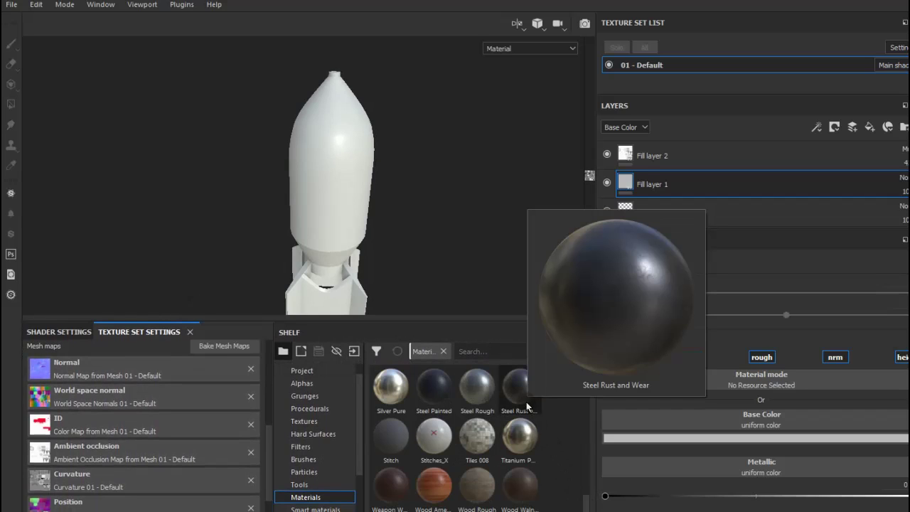
click(476, 387)
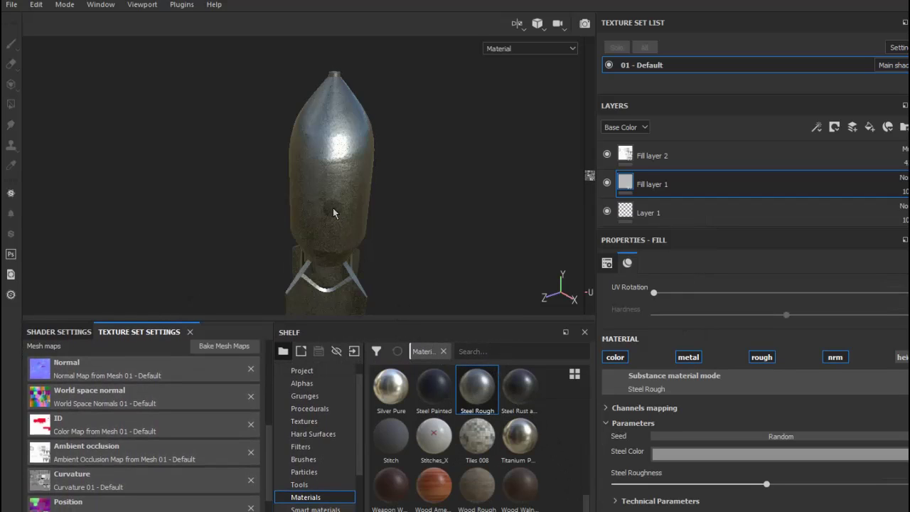
mouse_move(333, 207)
alt+mouse_down()
mouse_move(379, 164)
mouse_move(378, 200)
alt+mouse_up()
scroll(643, 295, up, 1)
scroll(638, 381, up, 1)
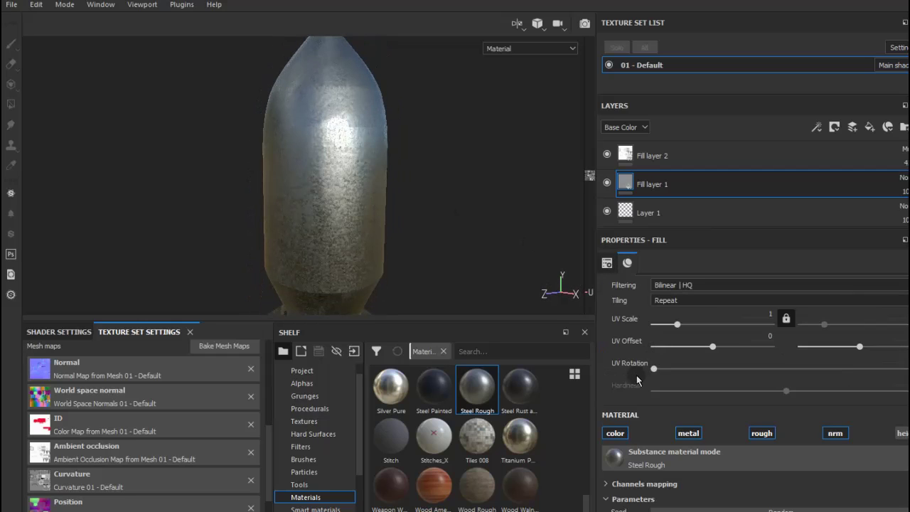
click(786, 318)
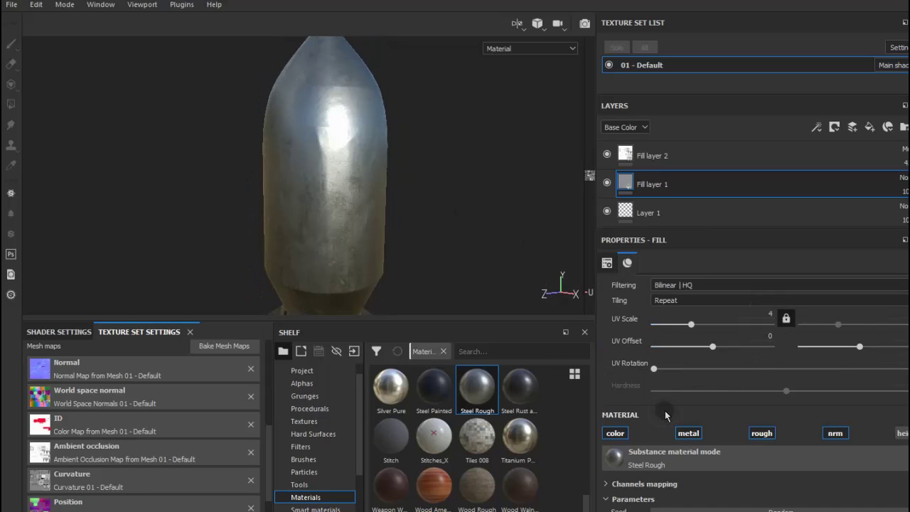
Switch Fill layer 1 to Steel Rust and Wear, with metal roughness about 0.48.
click(517, 404)
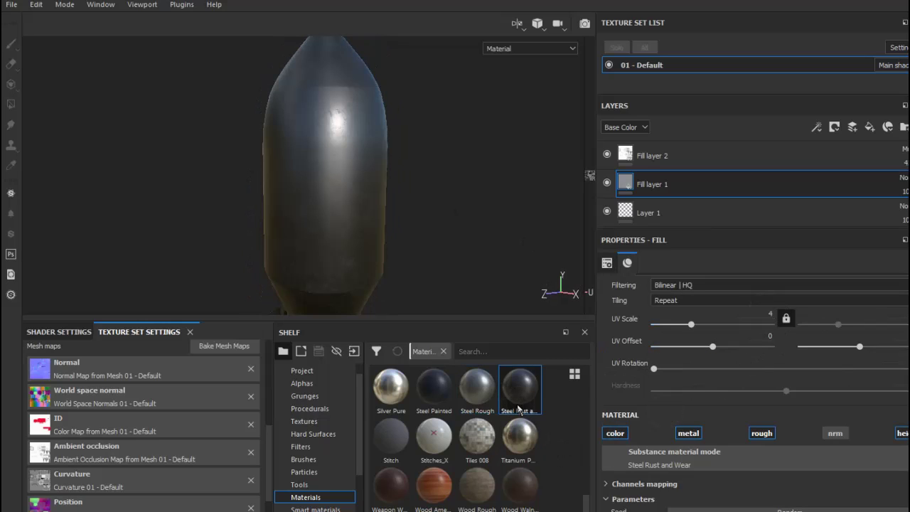
scroll(638, 421, down, 2)
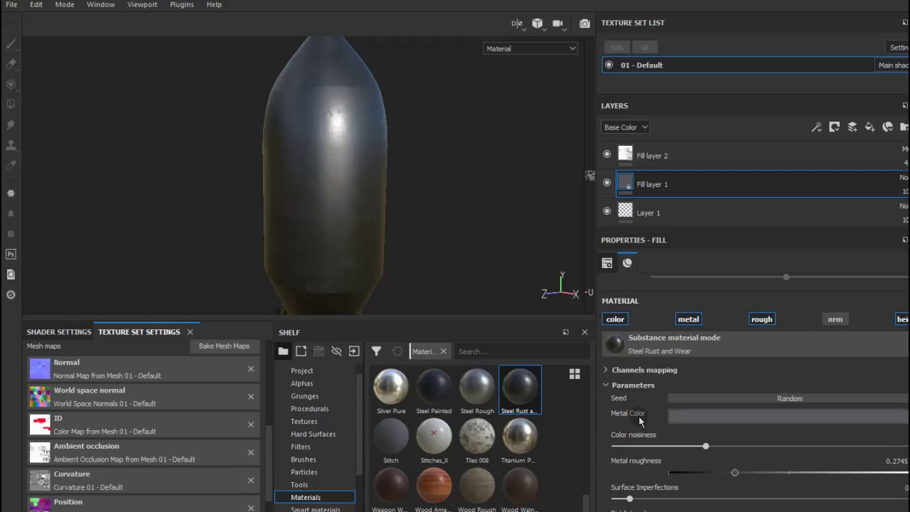
scroll(639, 421, down, 2)
click(765, 397)
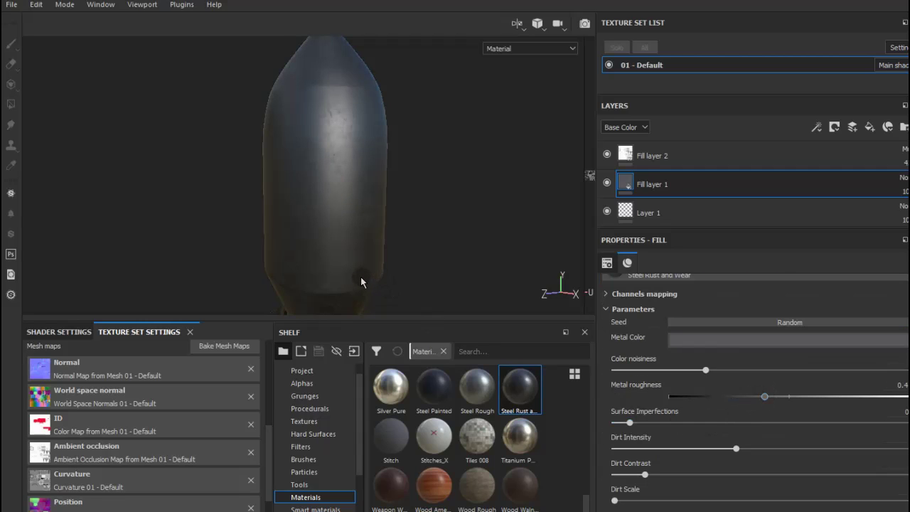
mouse_move(367, 277)
alt+mouse_down()
mouse_move(334, 292)
mouse_move(370, 271)
alt+mouse_up()
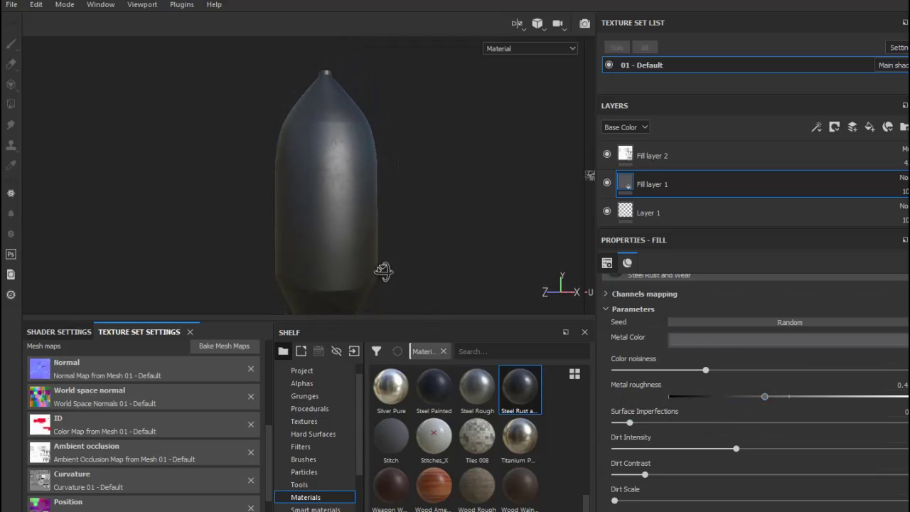
drag(765, 397, 790, 399)
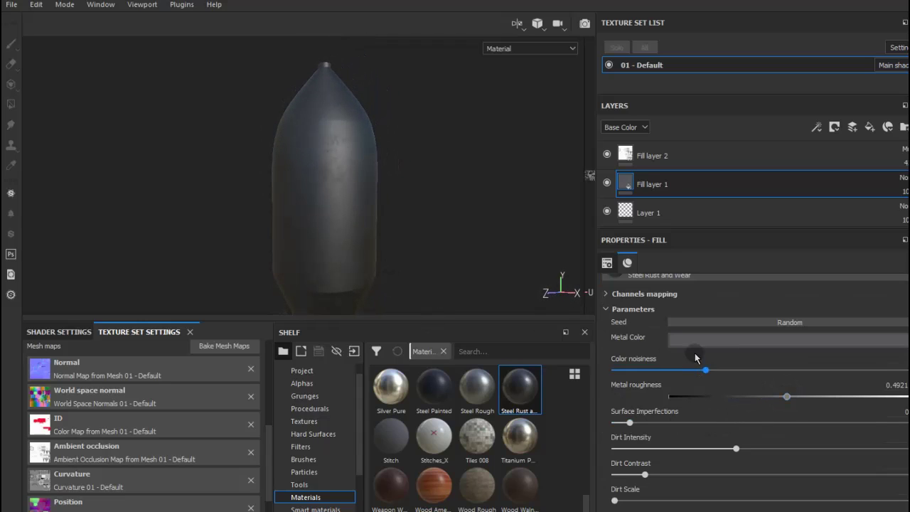
Tint the metal colour olive-brown.
click(697, 339)
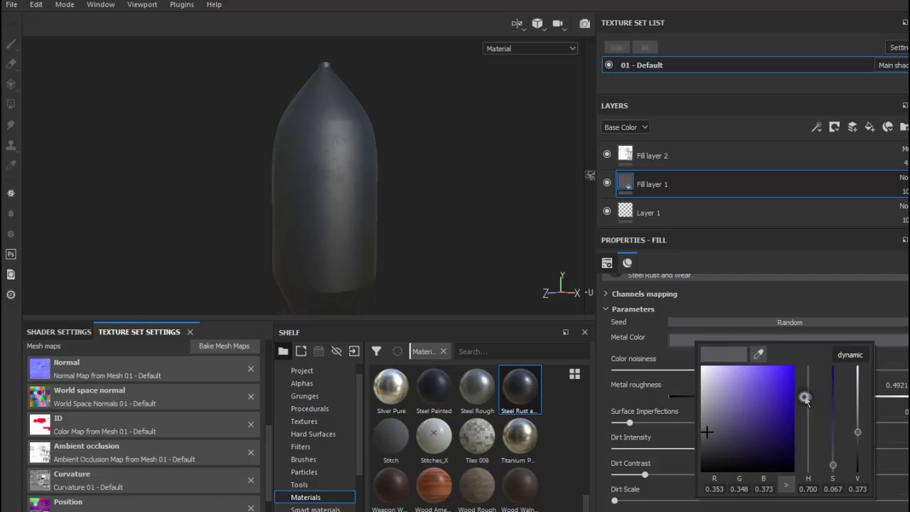
drag(806, 401, 809, 460)
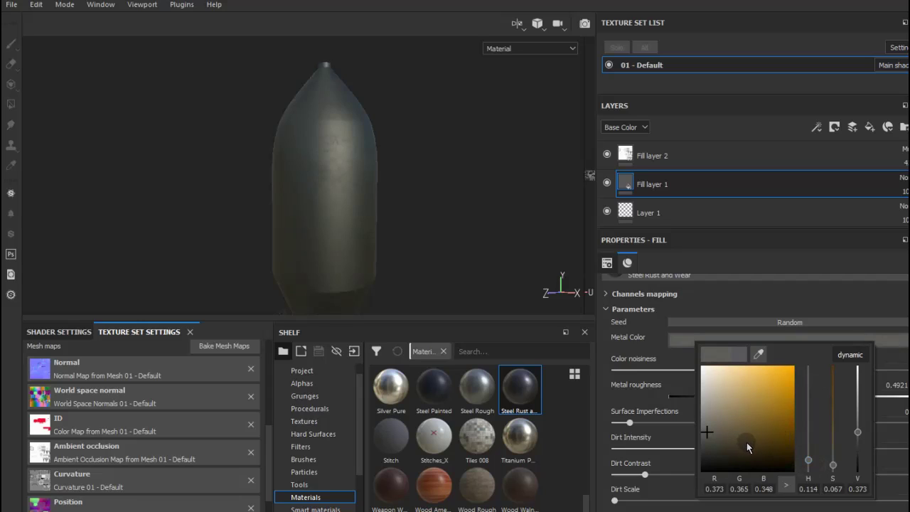
click(742, 433)
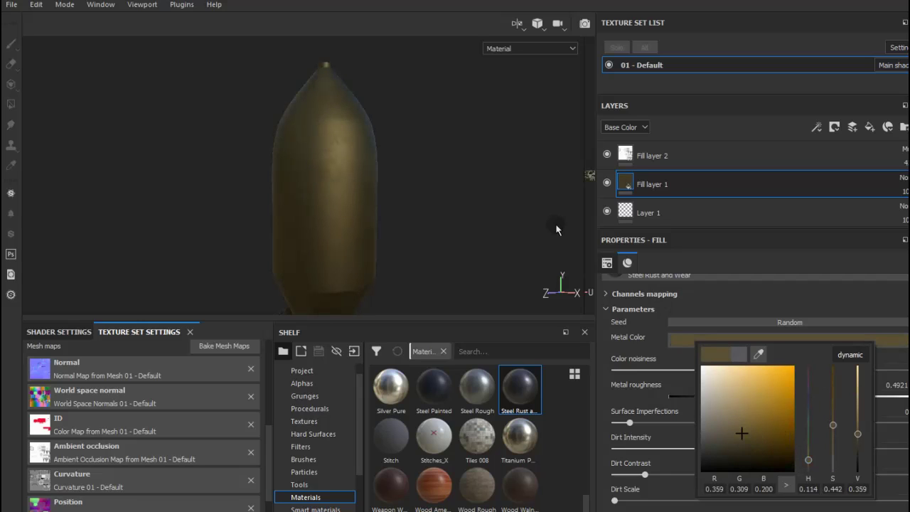
click(468, 176)
Raise the metal roughness to 0.7842 and rotate the environment lighting.
drag(847, 400, 842, 399)
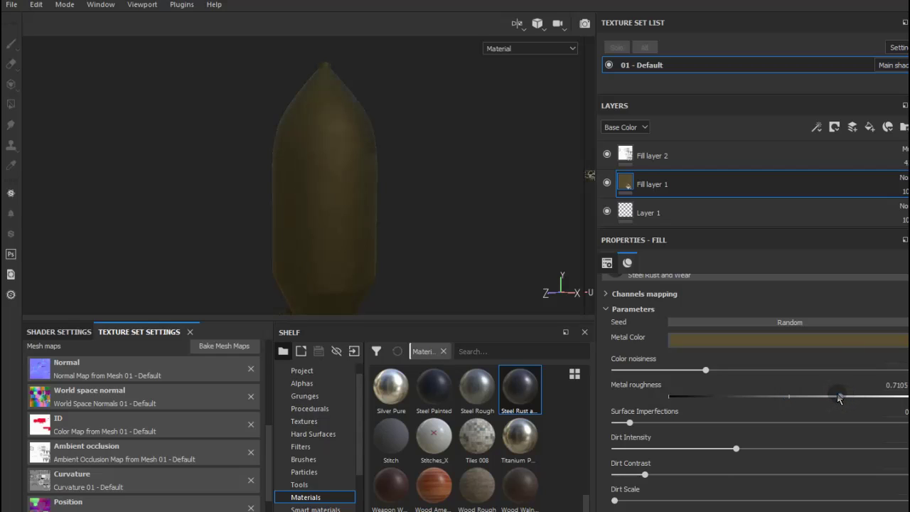
scroll(686, 452, down, 1)
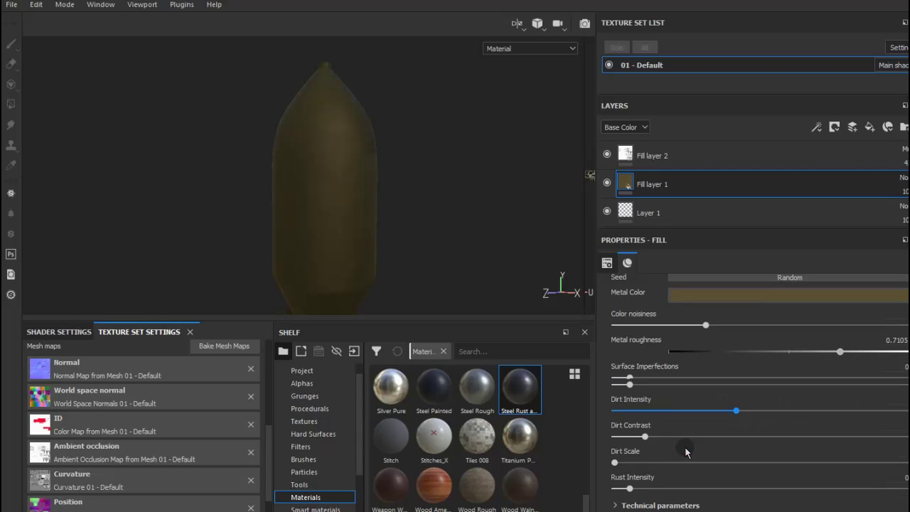
drag(839, 352, 857, 354)
mouse_move(451, 179)
shift+right_down()
mouse_move(417, 199)
mouse_move(451, 209)
shift+right_up()
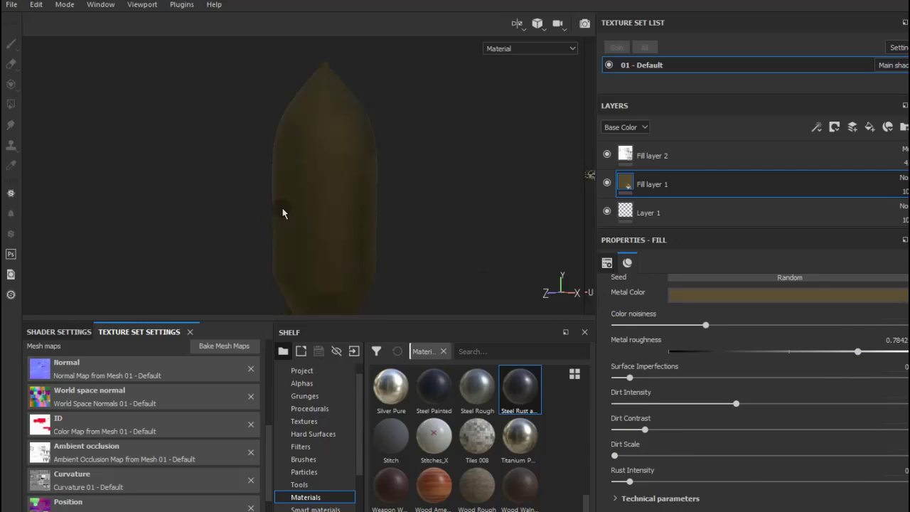
scroll(292, 209, up, 3)
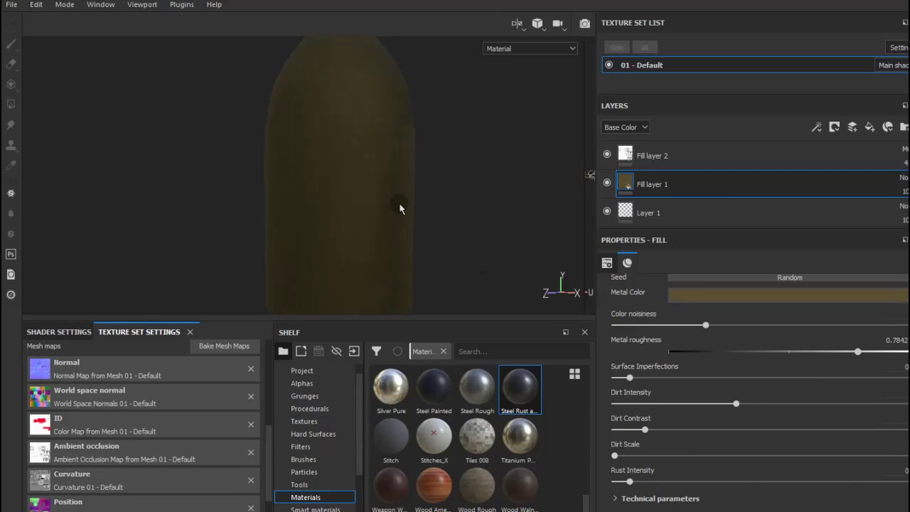
mouse_move(399, 209)
shift+right_down()
mouse_move(362, 224)
mouse_move(400, 234)
mouse_move(427, 228)
mouse_move(366, 266)
shift+right_up()
mouse_move(366, 266)
alt+mouse_down()
mouse_move(398, 266)
mouse_move(430, 231)
mouse_move(349, 223)
mouse_move(342, 244)
alt+mouse_up()
Expand the technical parameters and enable the normal channel, keeping metallic on.
scroll(368, 254, down, 3)
scroll(368, 254, down, 2)
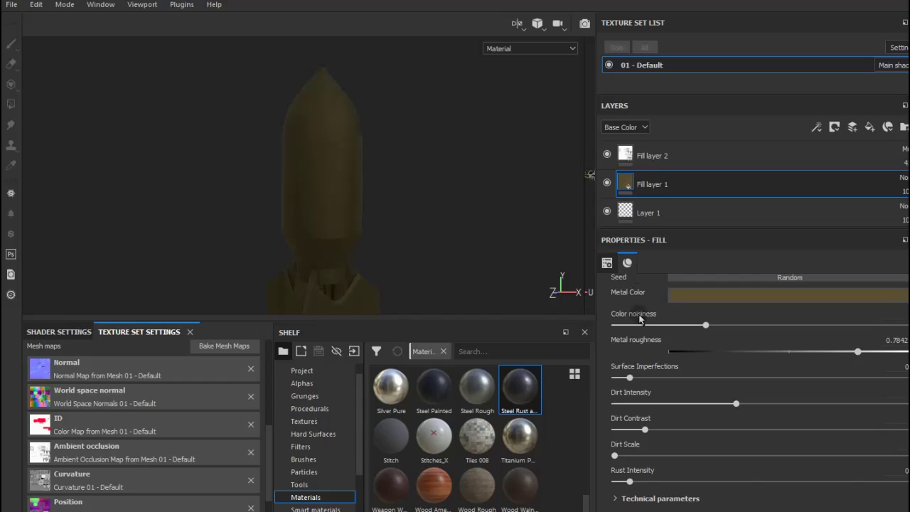
click(674, 498)
scroll(672, 442, down, 3)
scroll(670, 444, down, 2)
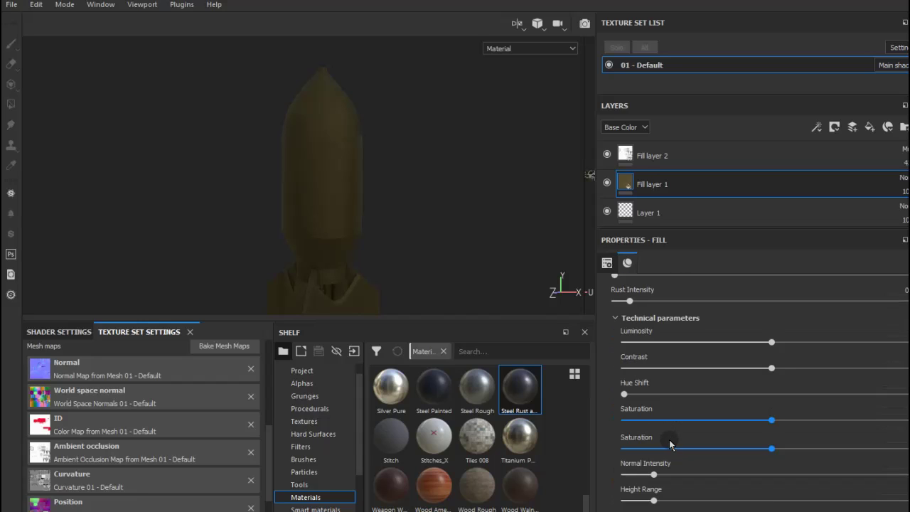
scroll(693, 451, up, 5)
scroll(692, 451, up, 5)
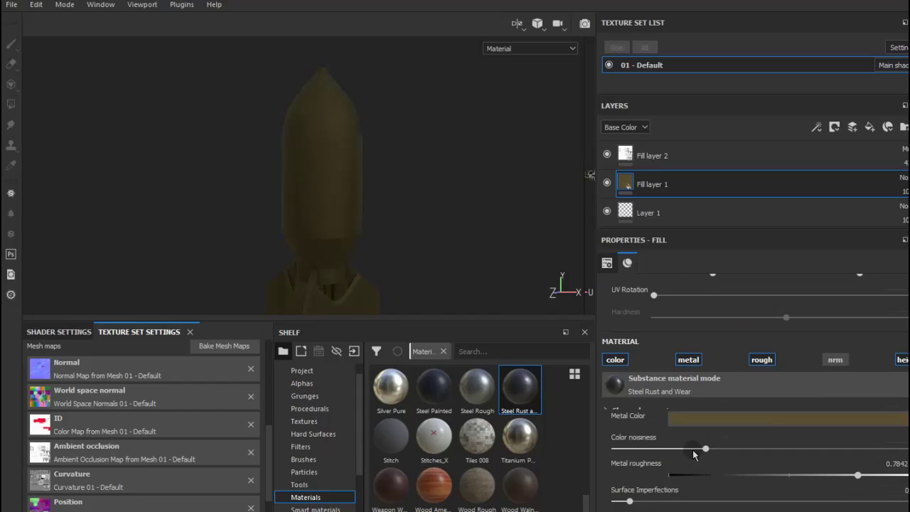
click(835, 360)
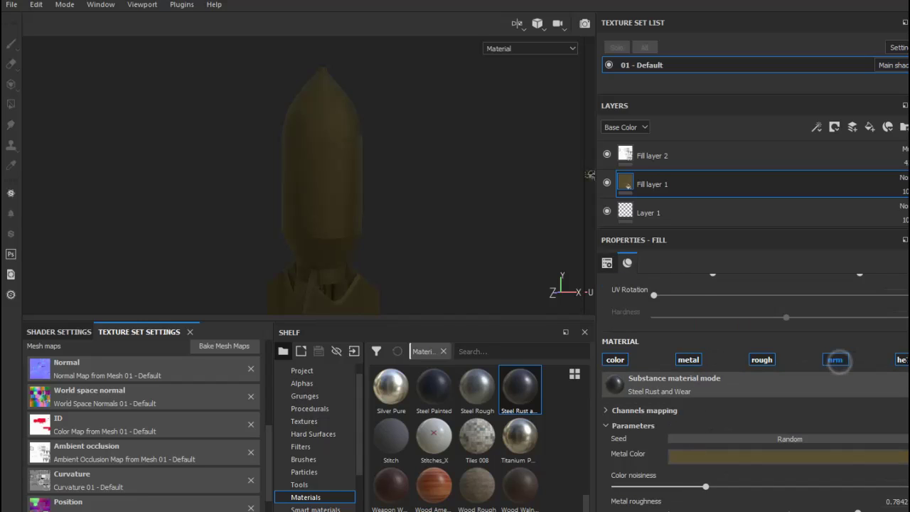
click(684, 359)
scroll(334, 233, up, 2)
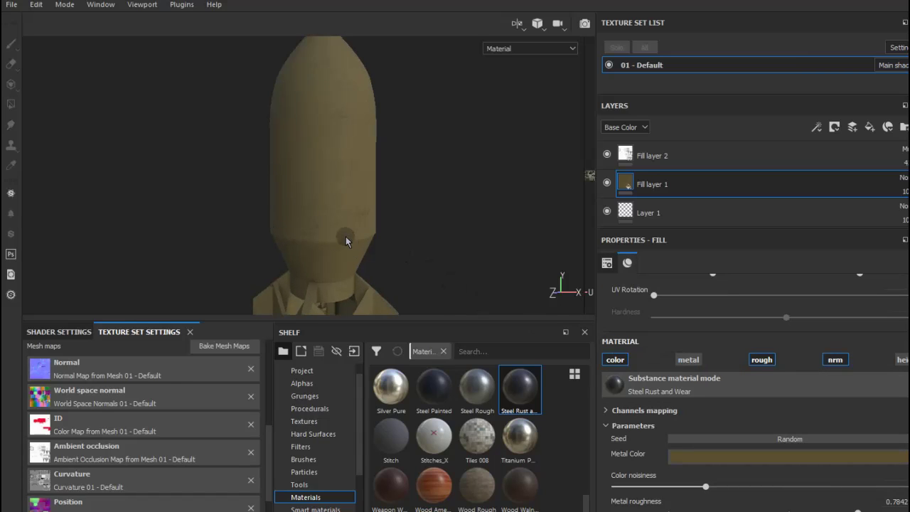
alt+drag(335, 235, 345, 230)
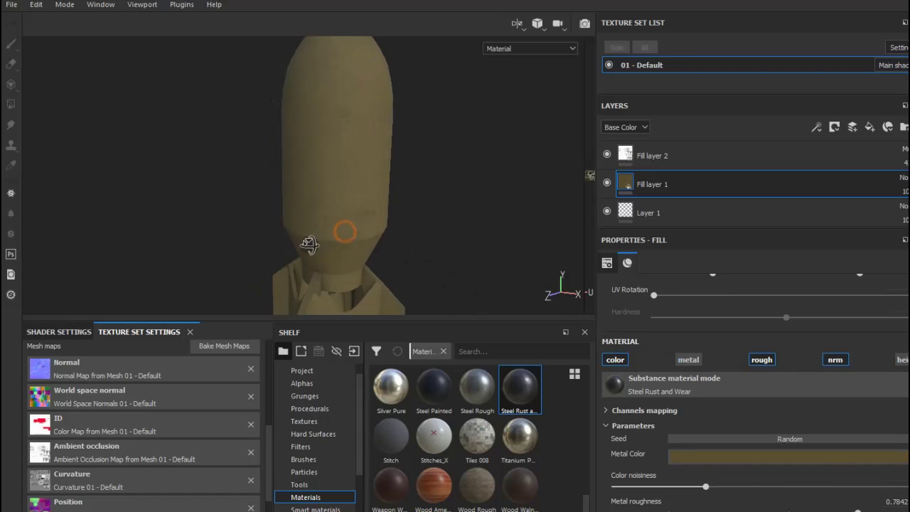
click(685, 359)
Add a Levels effect on Fill layer 1's Metallic channel, settling its value at 10.706.
click(817, 128)
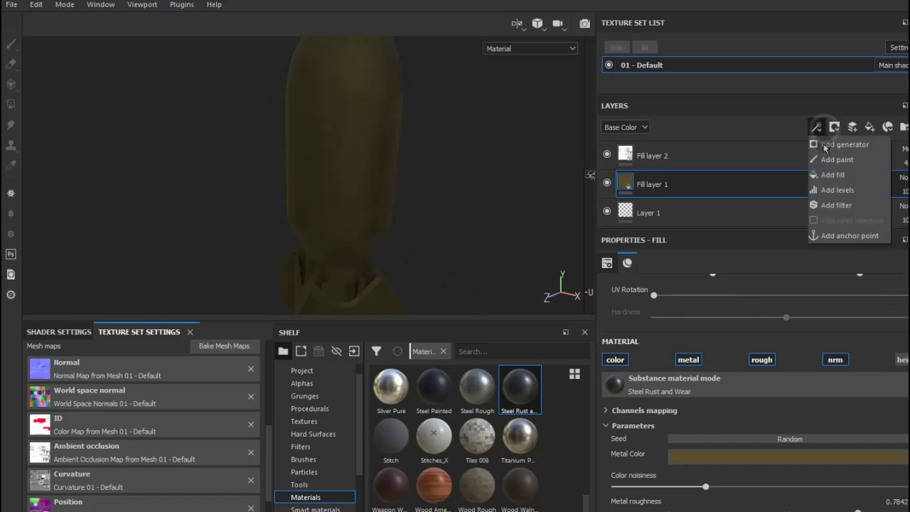
click(838, 191)
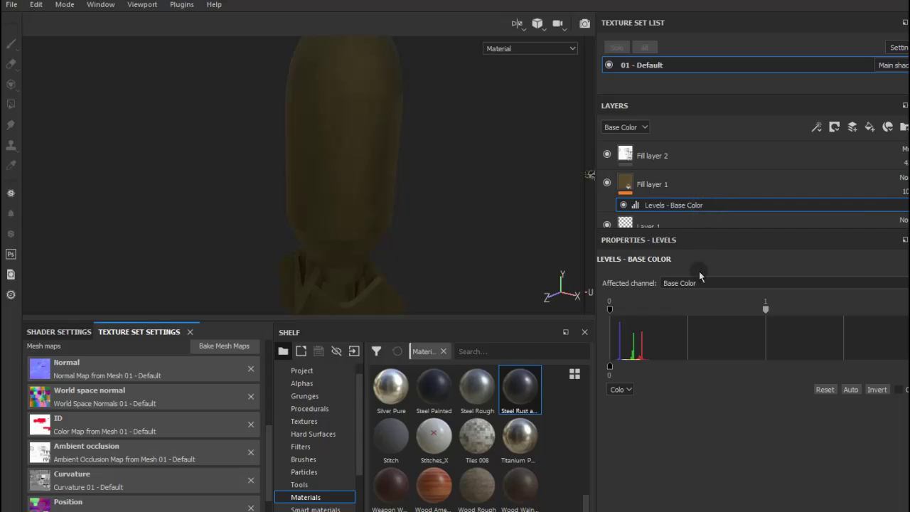
click(691, 283)
click(662, 302)
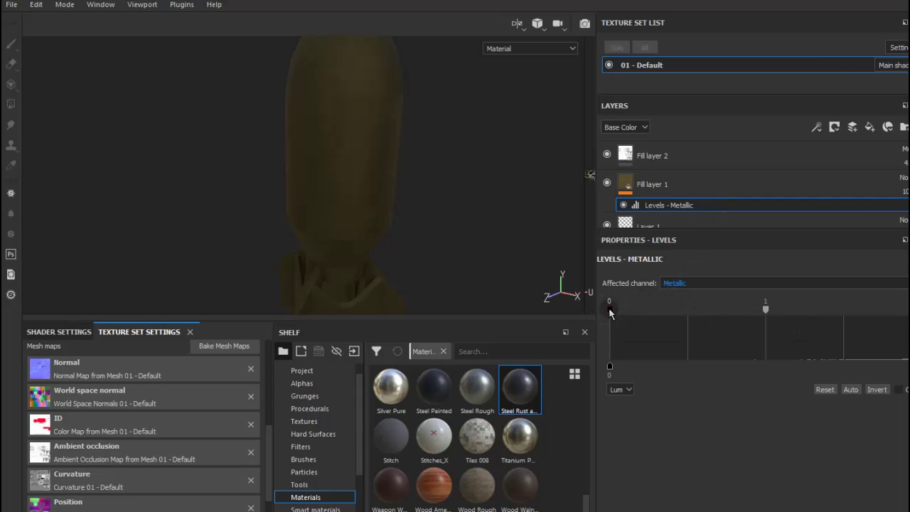
drag(609, 310, 831, 310)
drag(831, 311, 604, 310)
drag(766, 311, 678, 311)
mouse_move(759, 317)
mouse_down()
mouse_move(894, 313)
mouse_move(747, 313)
mouse_move(882, 317)
mouse_move(867, 313)
mouse_up()
mouse_move(386, 193)
alt+mouse_down()
mouse_move(406, 219)
mouse_move(476, 202)
mouse_move(457, 246)
alt+mouse_up()
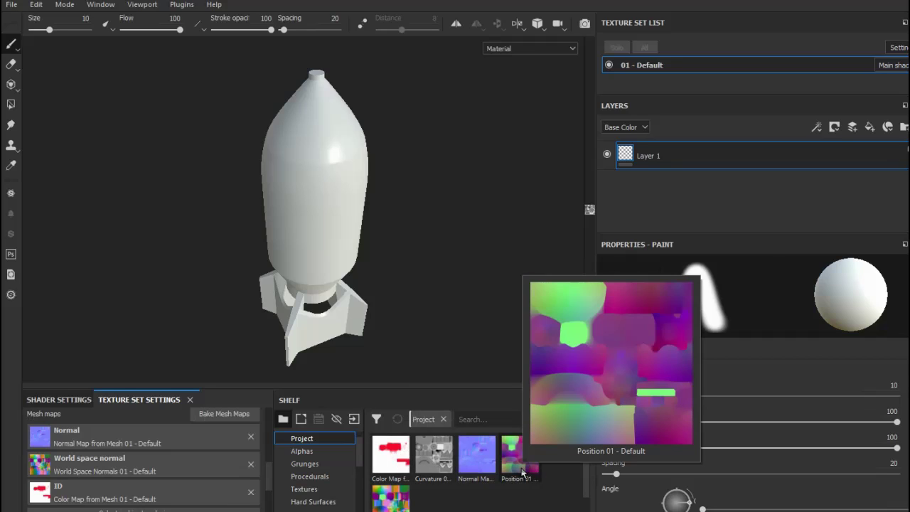
Bake only the ambient occlusion map for 01 - Default, antialiasing set to None.
click(224, 413)
click(362, 65)
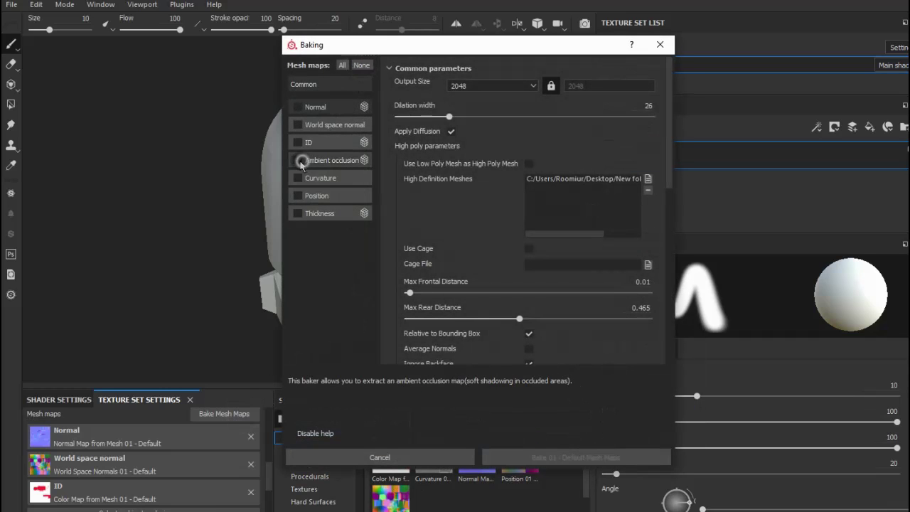
click(292, 157)
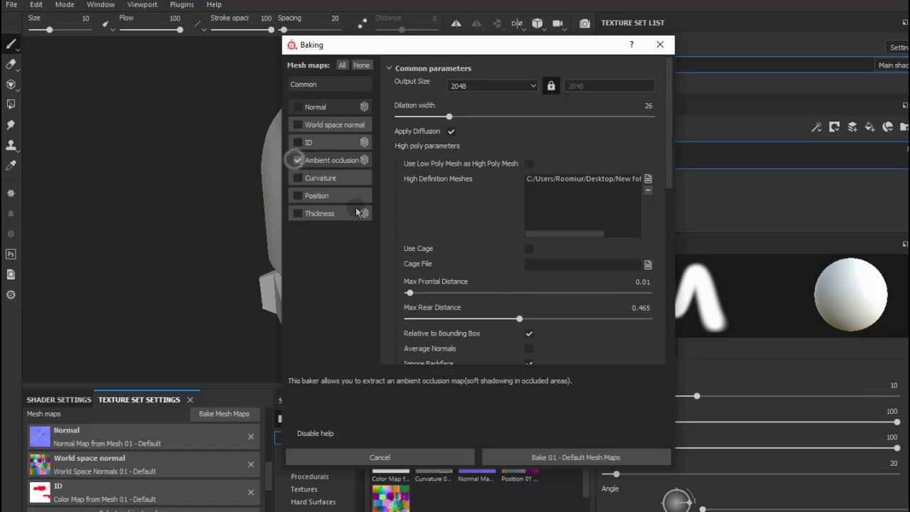
scroll(480, 283, down, 2)
click(573, 324)
click(551, 335)
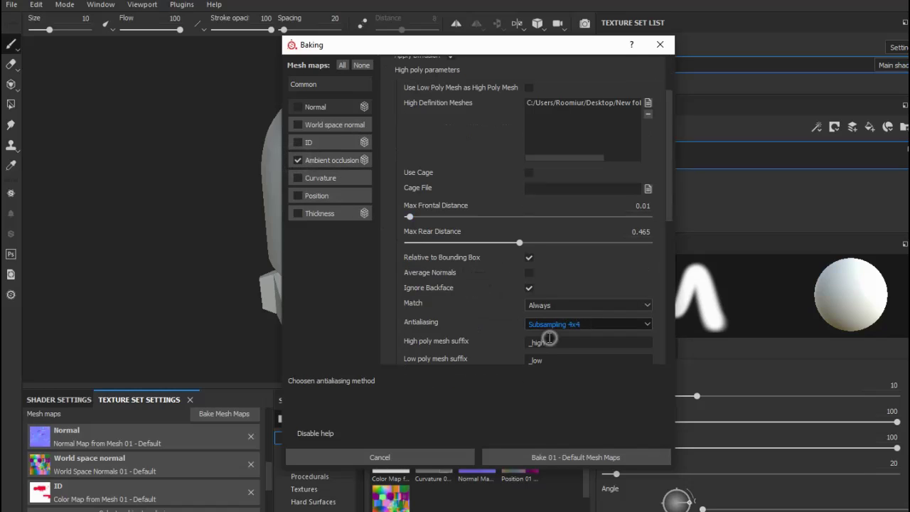
click(603, 463)
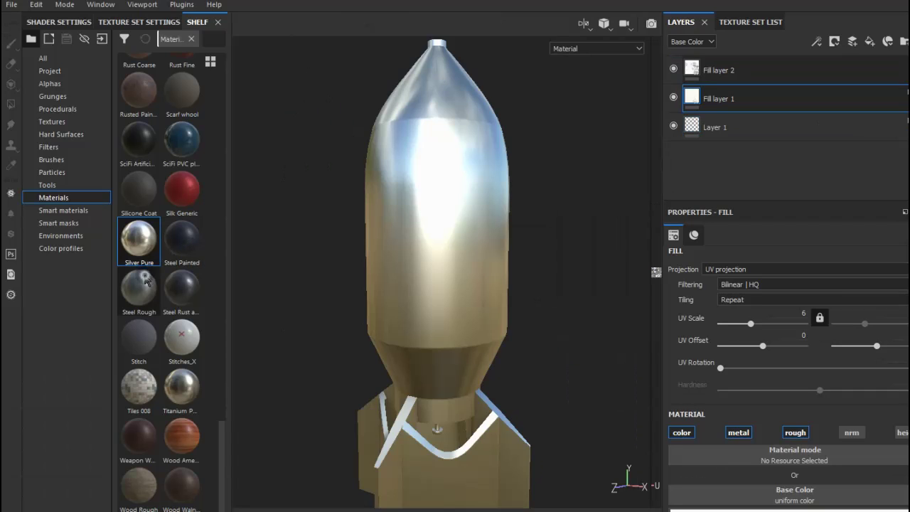
Apply Steel Rough to Fill layer 1 and raise its steel roughness.
click(138, 288)
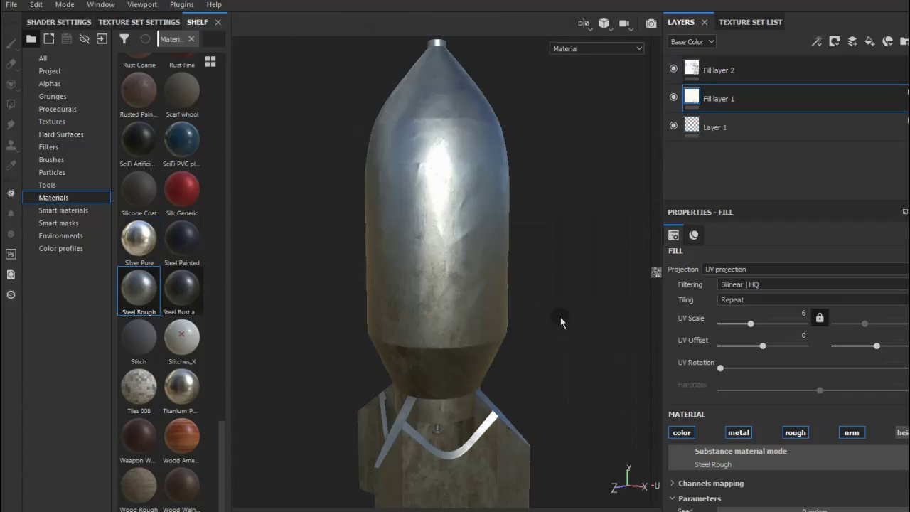
scroll(718, 410, down, 3)
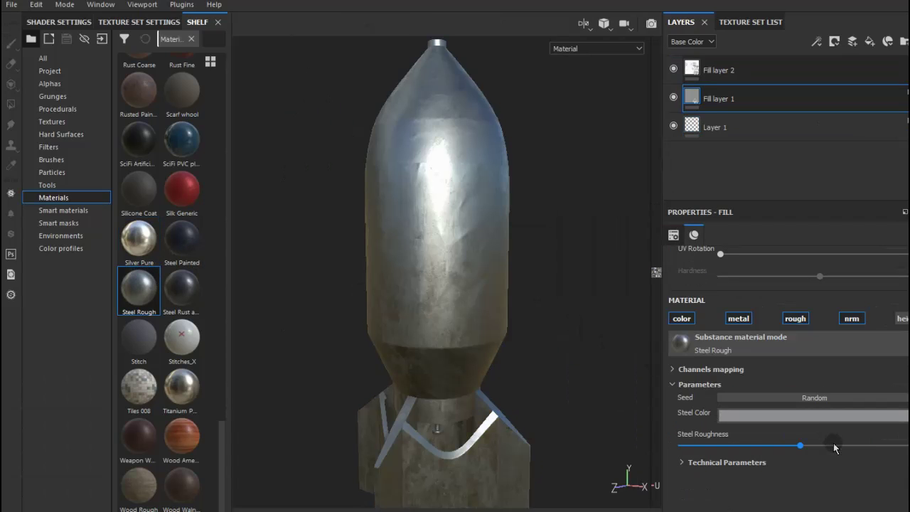
drag(882, 448, 868, 448)
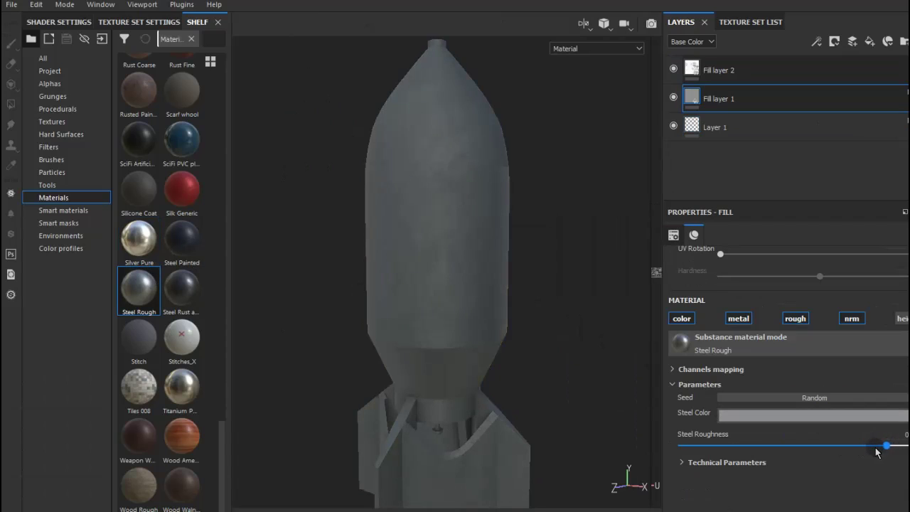
Tint the steel a warm brown (0.515, 0.407, 0.280).
click(792, 416)
drag(843, 329, 846, 382)
click(778, 361)
drag(779, 363, 769, 346)
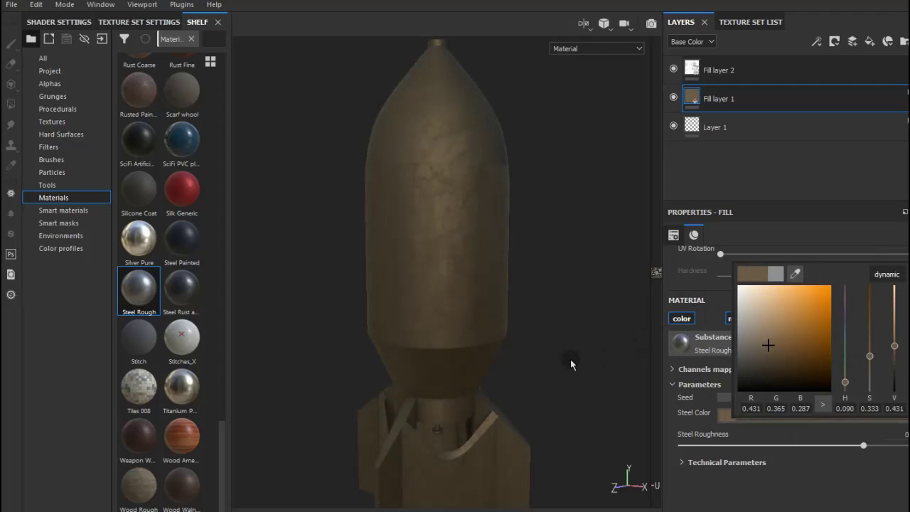
drag(773, 346, 769, 345)
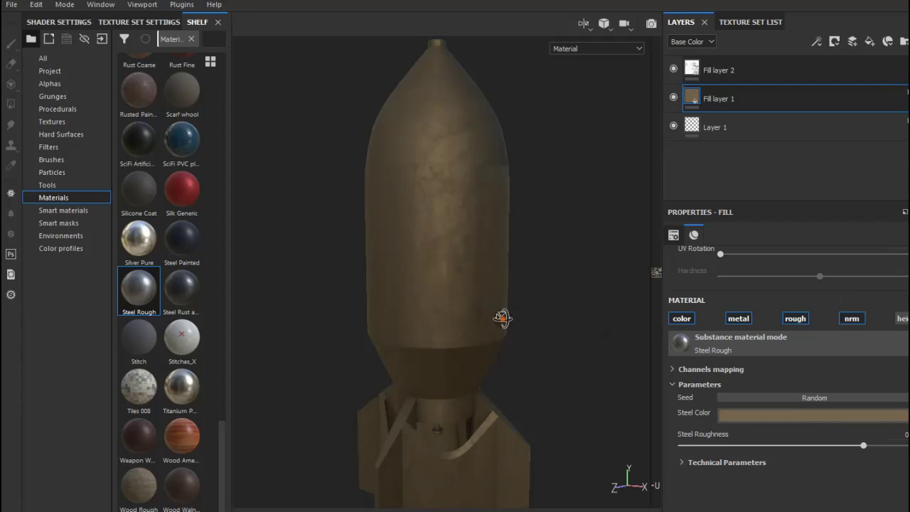
mouse_move(500, 319)
alt+mouse_down()
mouse_move(527, 372)
mouse_move(537, 356)
alt+mouse_up()
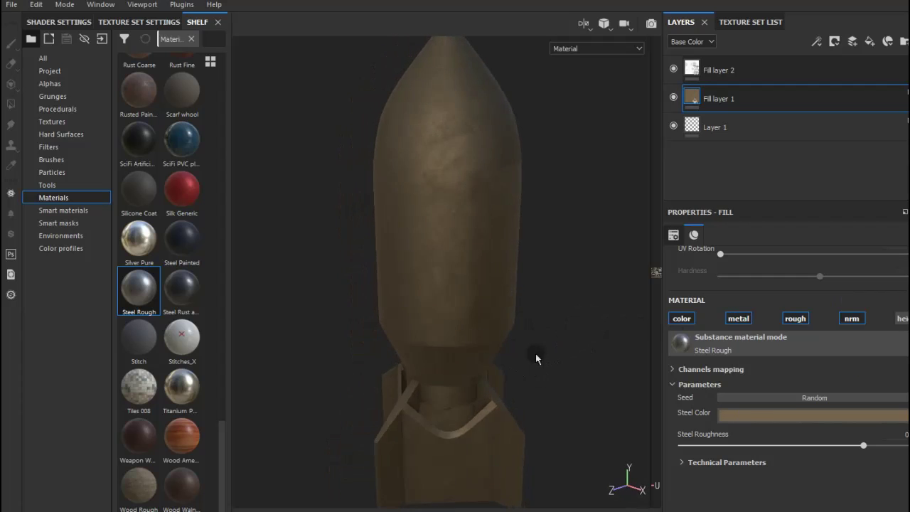
click(752, 414)
click(778, 338)
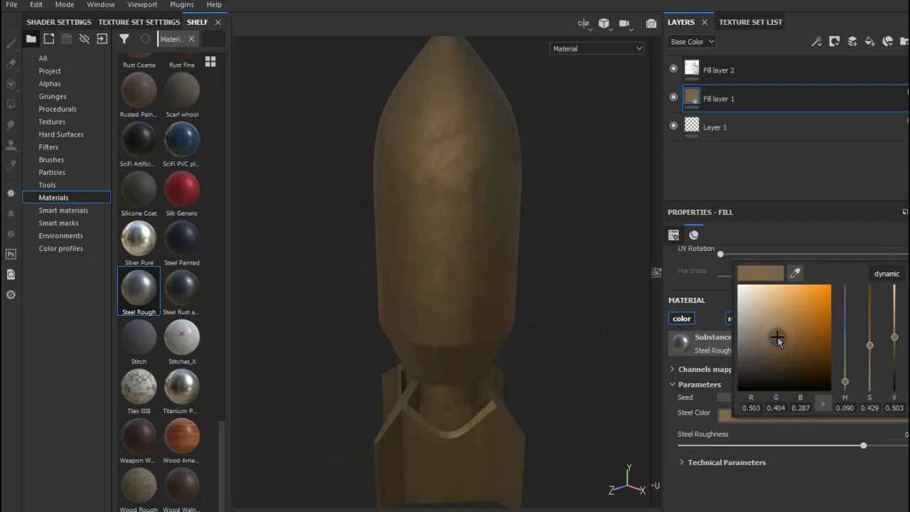
drag(778, 337, 781, 335)
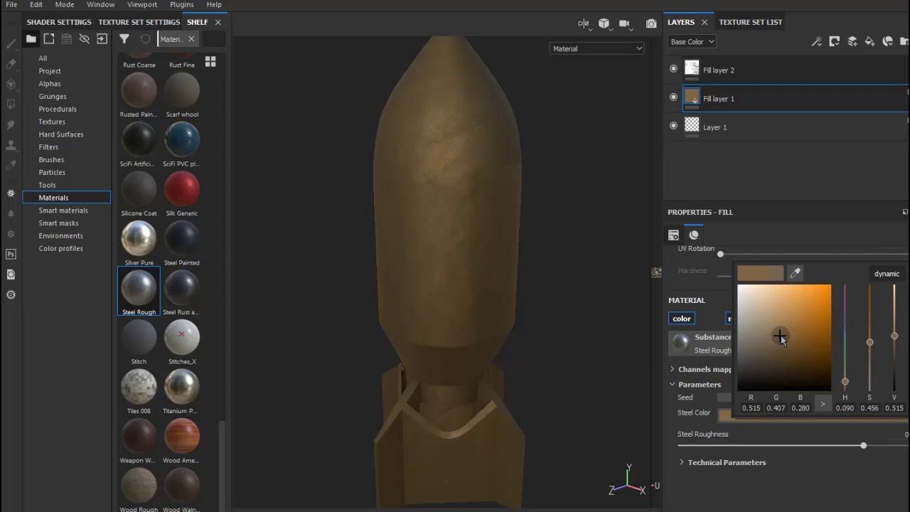
click(546, 338)
mouse_move(474, 437)
alt+mouse_down()
mouse_move(548, 421)
mouse_move(455, 405)
alt+mouse_up()
Mask Fill layer 1 to the white ID body colour and nudge steel roughness up.
right_click(742, 99)
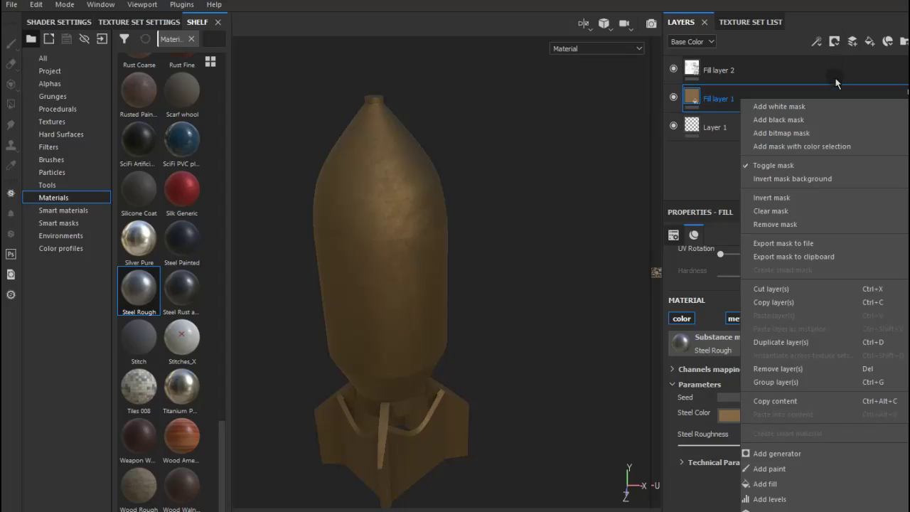
click(821, 144)
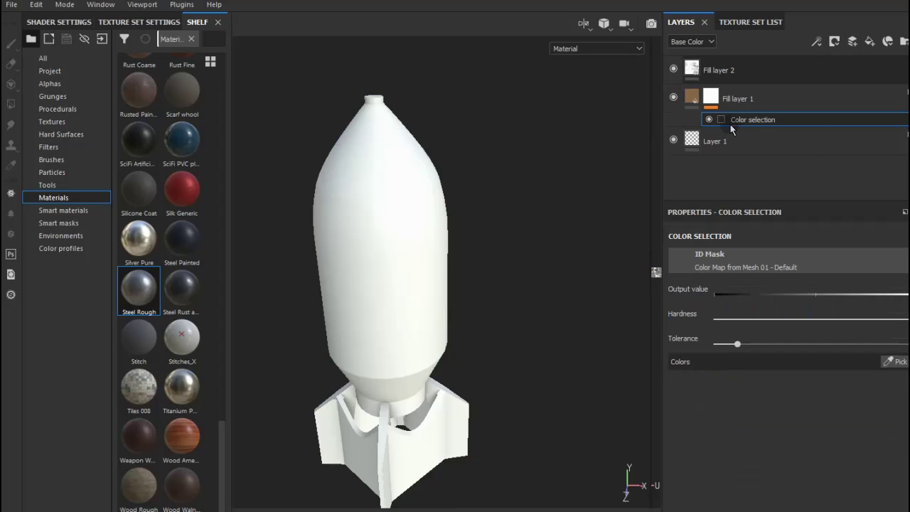
click(890, 362)
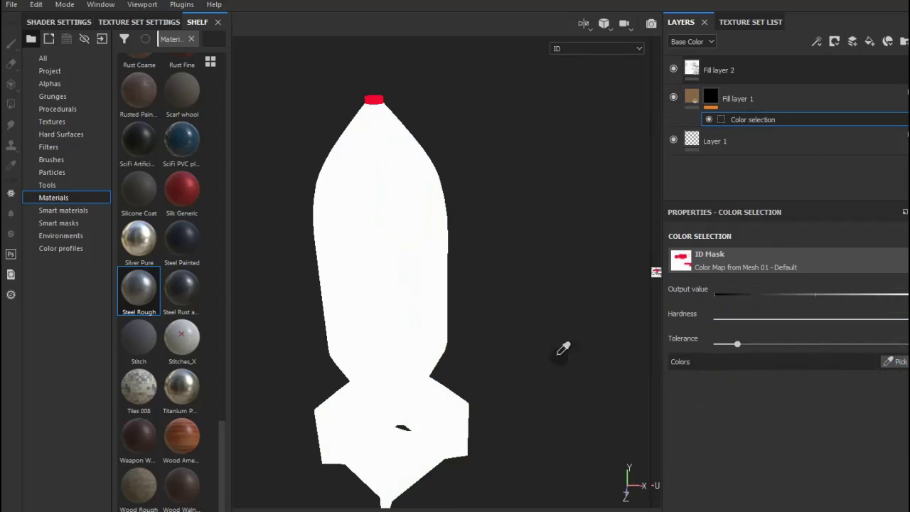
click(361, 297)
mouse_move(506, 367)
alt+mouse_down()
mouse_move(491, 355)
mouse_move(539, 308)
alt+mouse_up()
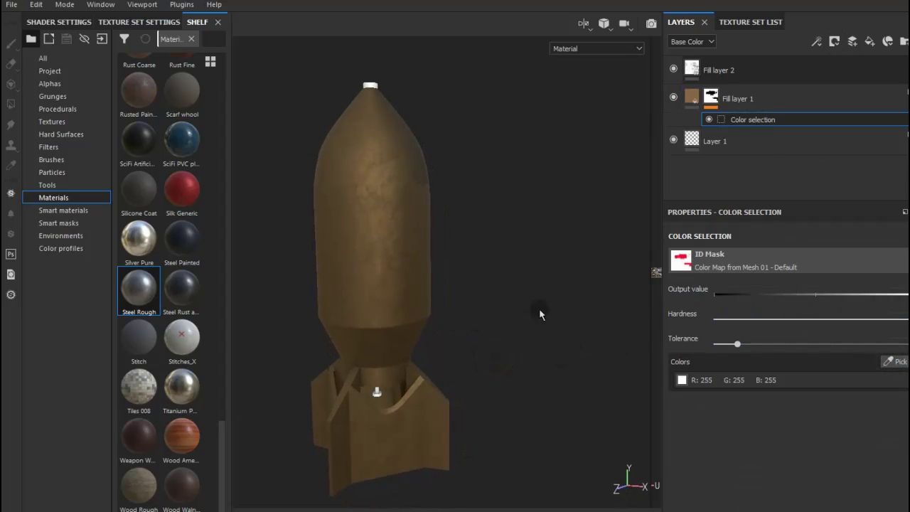
click(692, 97)
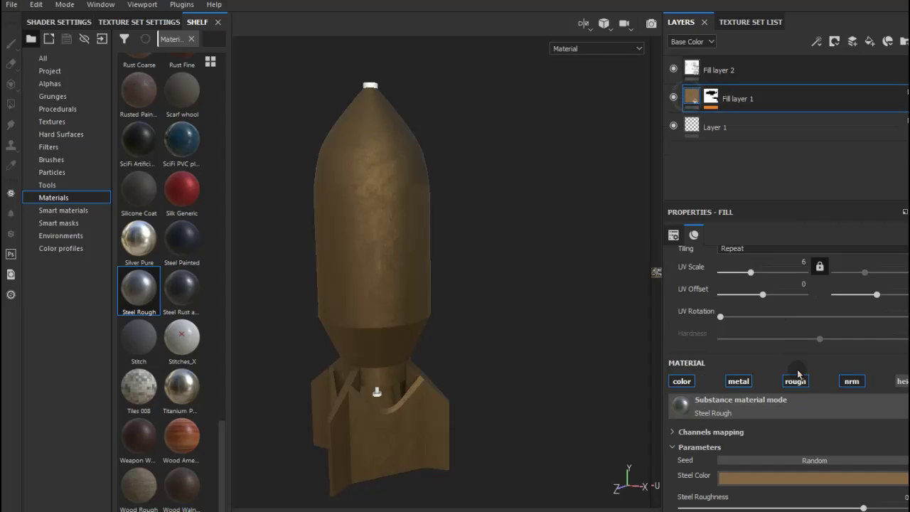
scroll(872, 407, down, 2)
scroll(872, 407, down, 3)
drag(864, 401, 885, 402)
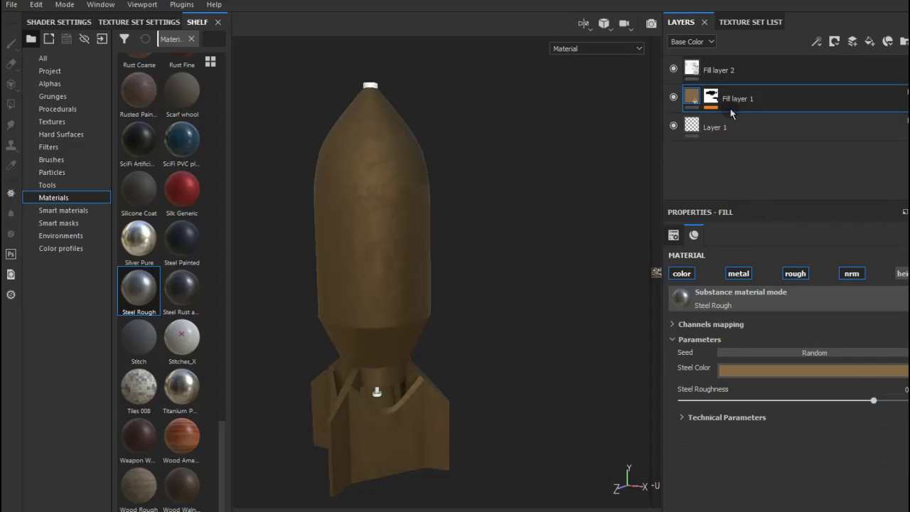
Duplicate Fill layer 1 and sample the bomb tip's ID colour into the copy's mask.
right_click(758, 101)
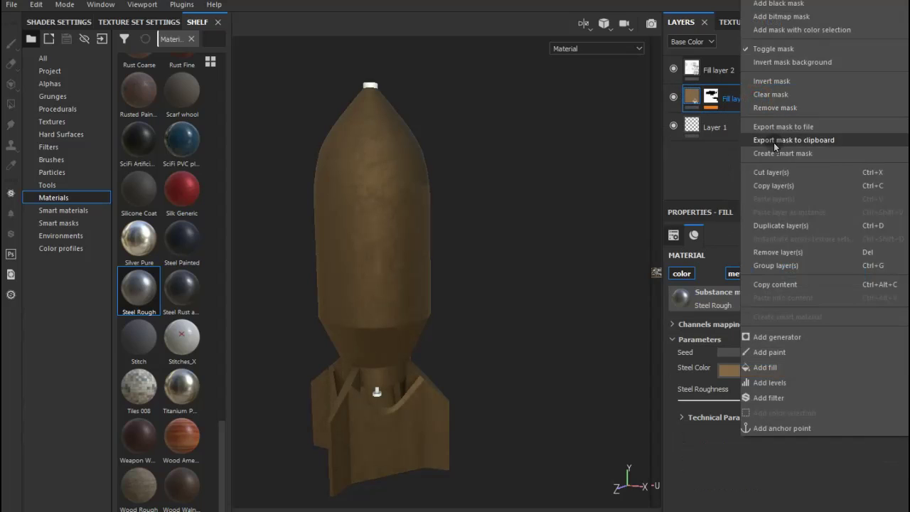
click(774, 226)
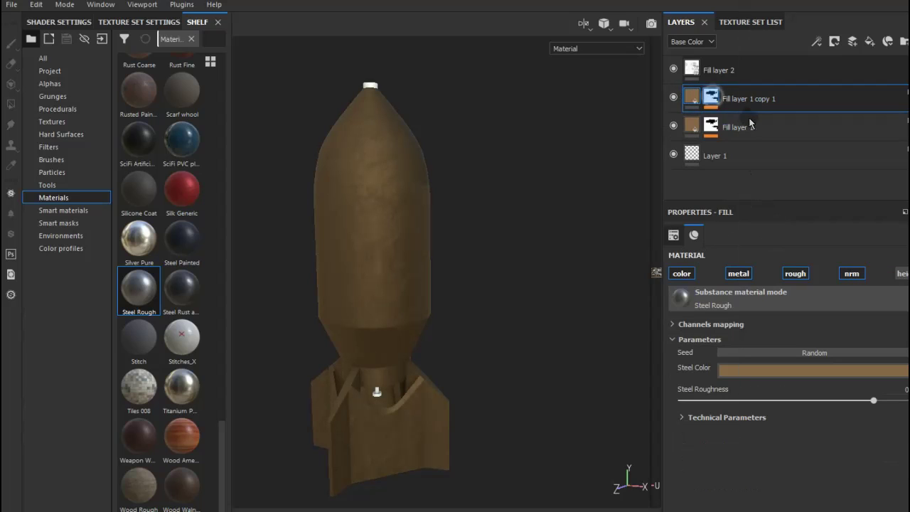
key(1)
click(892, 120)
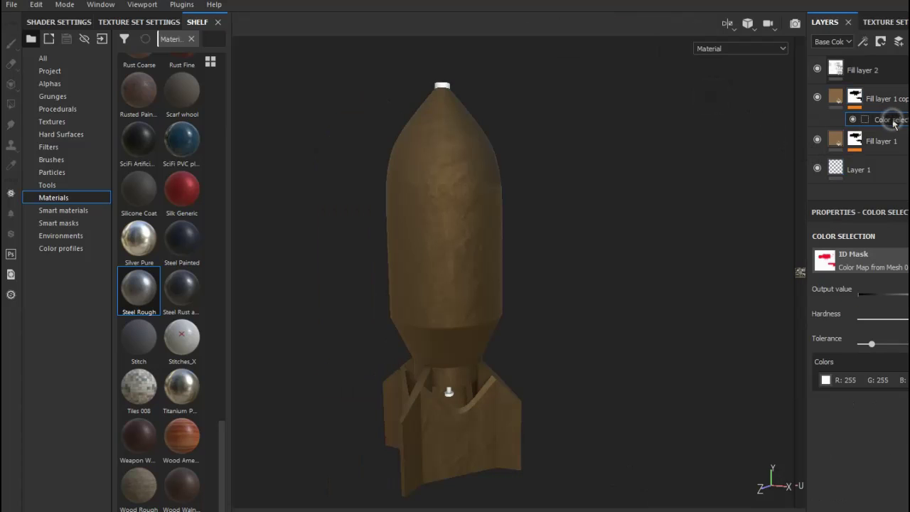
mouse_move(805, 284)
mouse_down()
mouse_move(632, 262)
mouse_move(666, 260)
mouse_up()
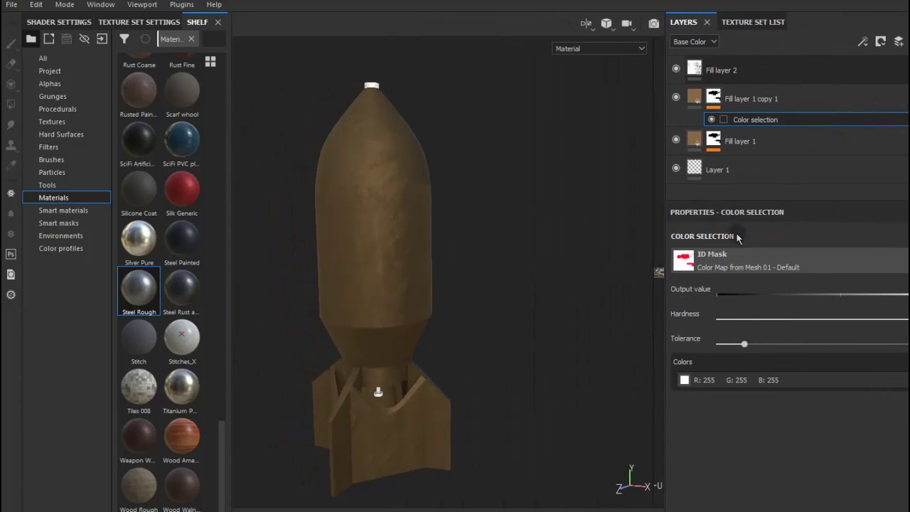
drag(723, 202, 620, 201)
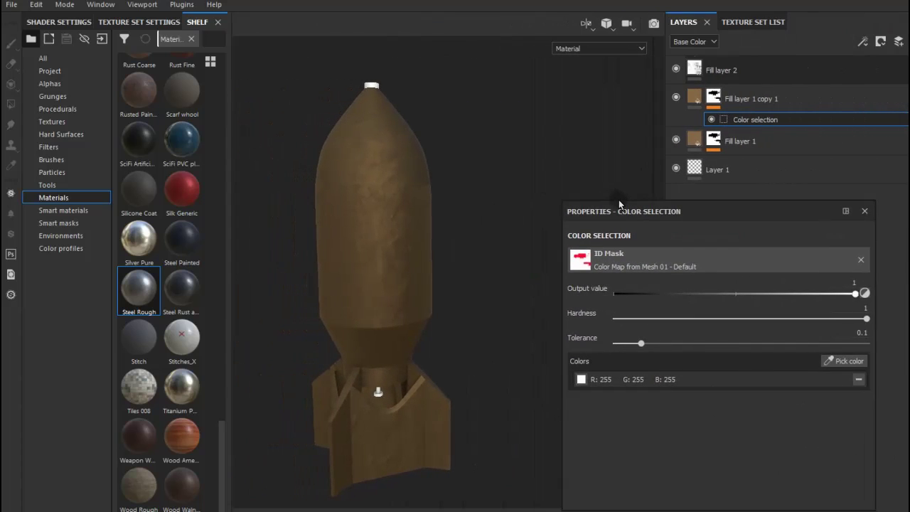
click(843, 364)
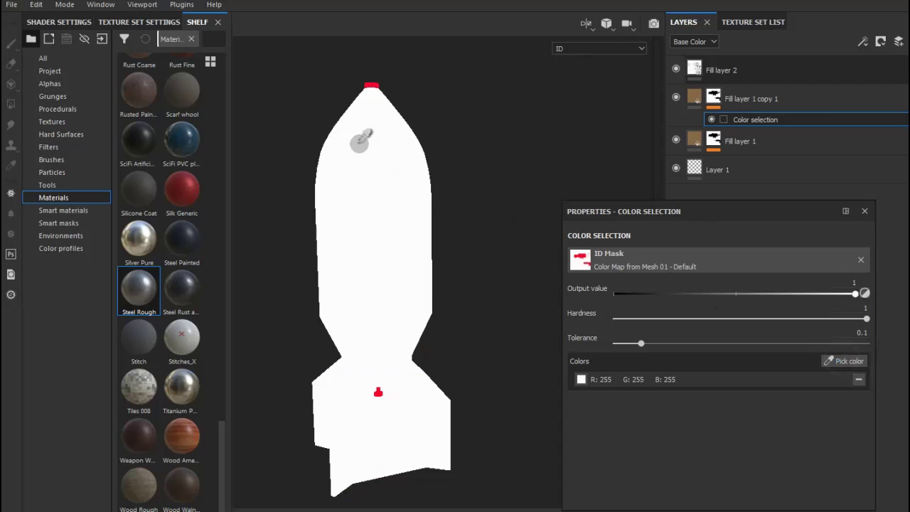
click(371, 84)
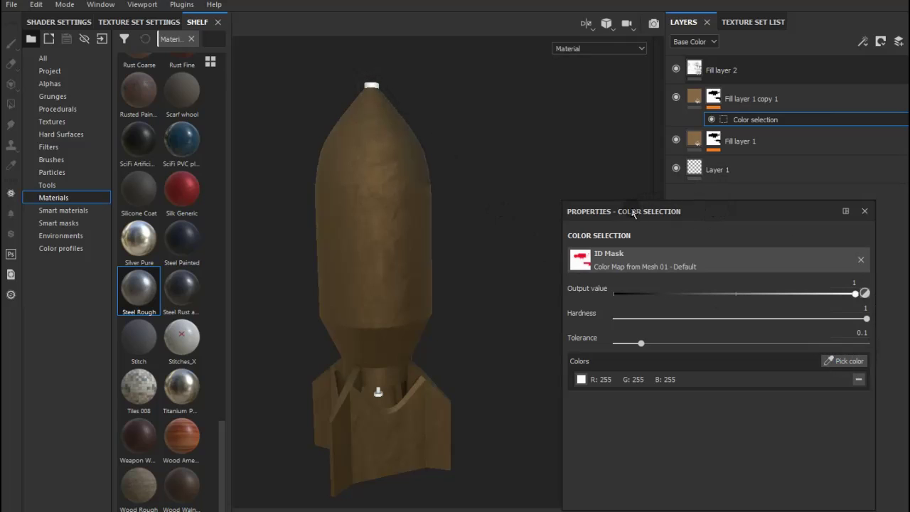
drag(633, 213, 706, 463)
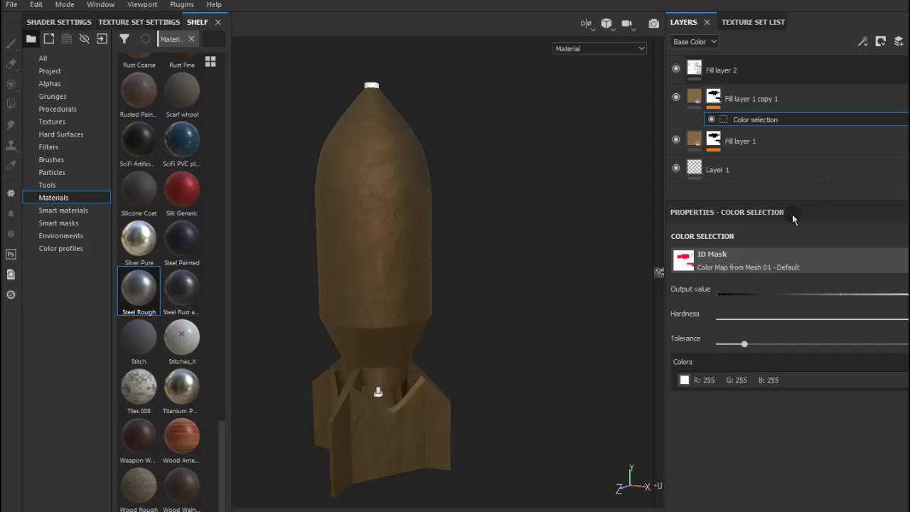
Make the copy's steel colour a dark grey (0.335).
click(702, 101)
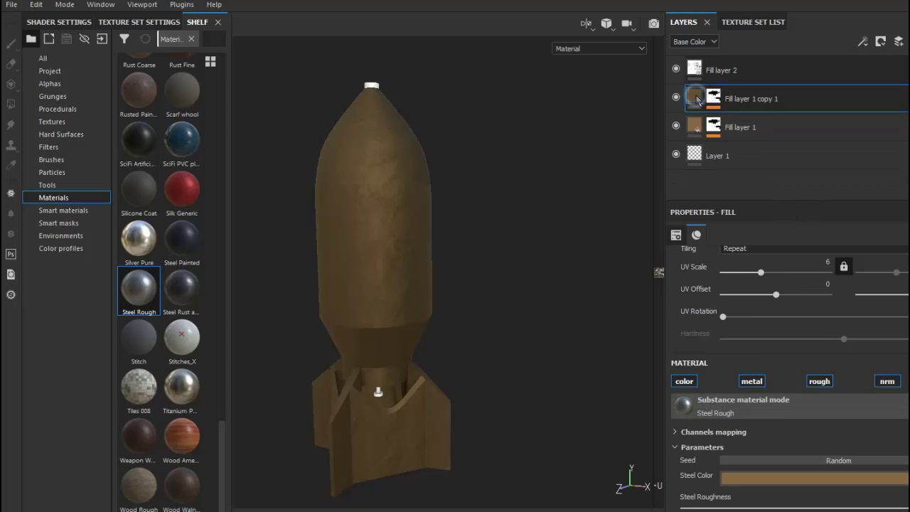
click(740, 482)
click(738, 425)
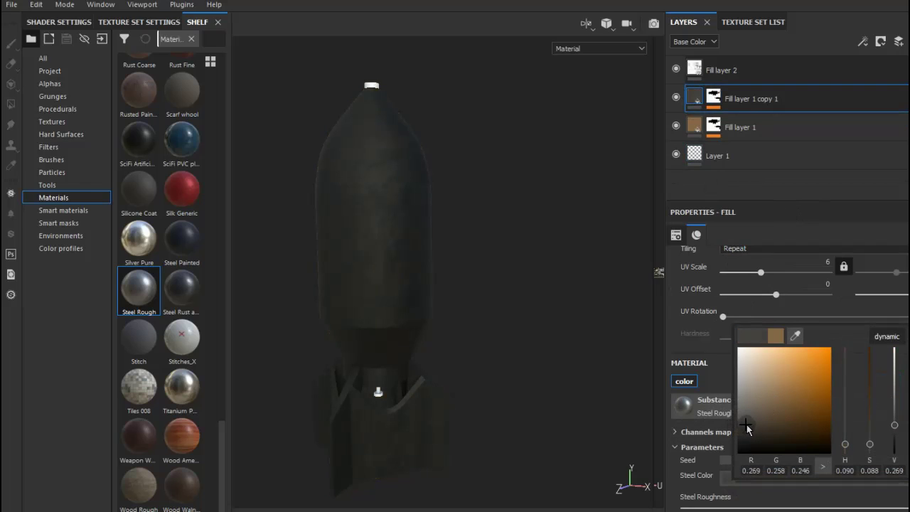
drag(746, 425, 743, 424)
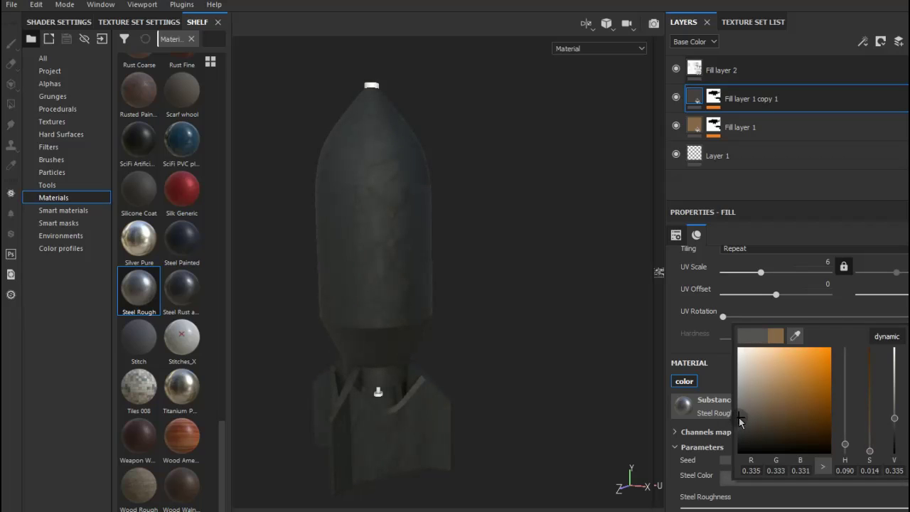
click(690, 89)
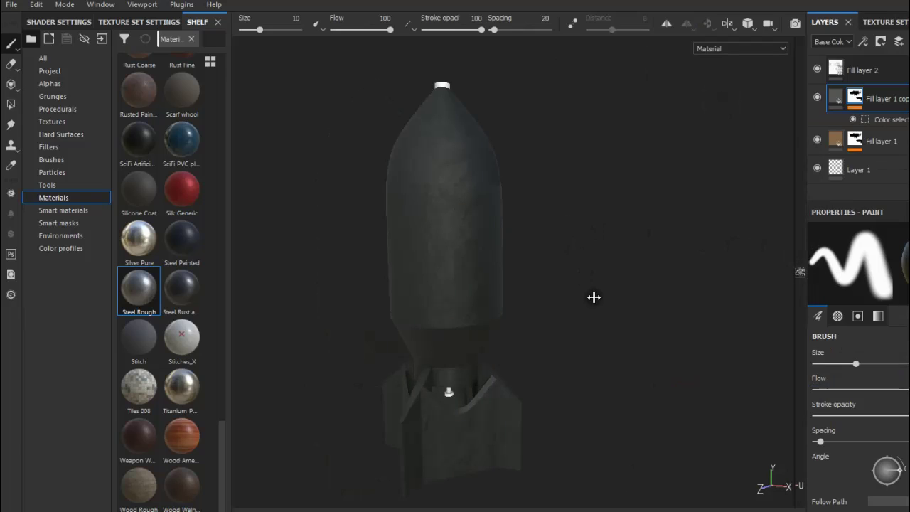
Remove white from the copy's colour selection and pick the red ID at the bomb tip.
click(882, 119)
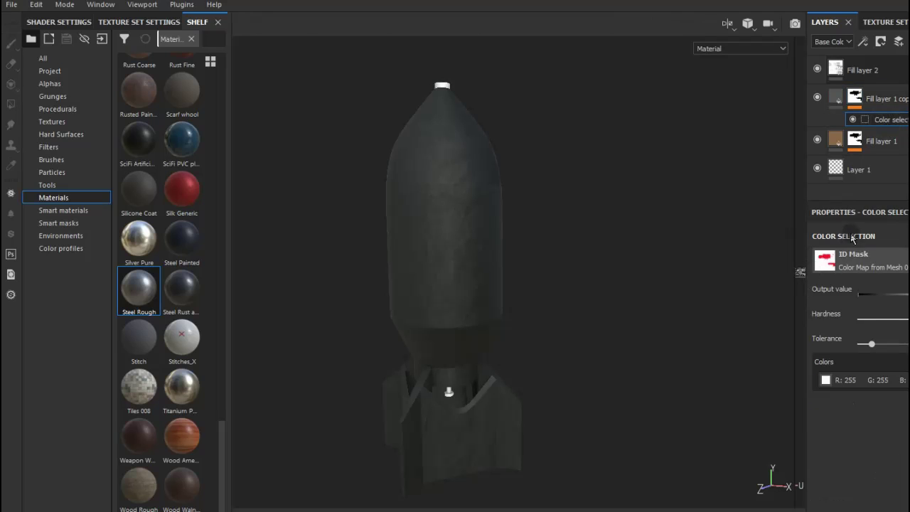
drag(805, 225, 573, 206)
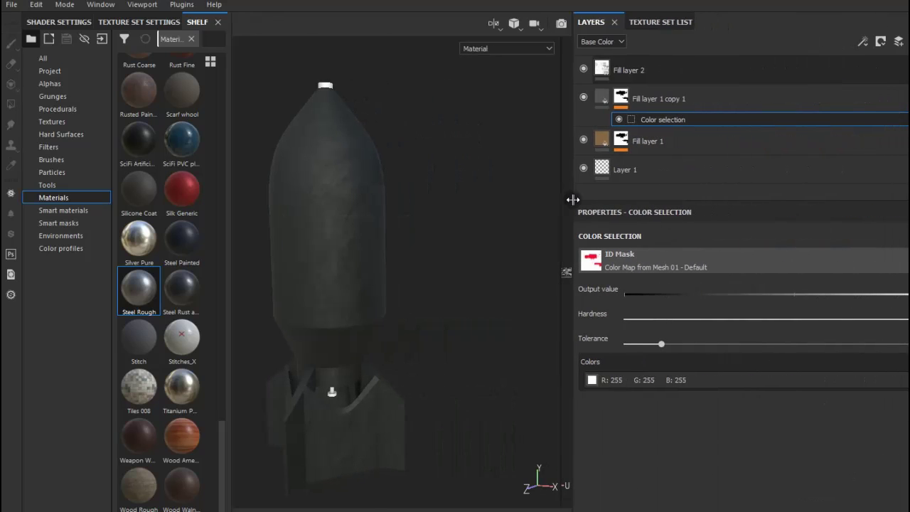
drag(627, 207, 506, 212)
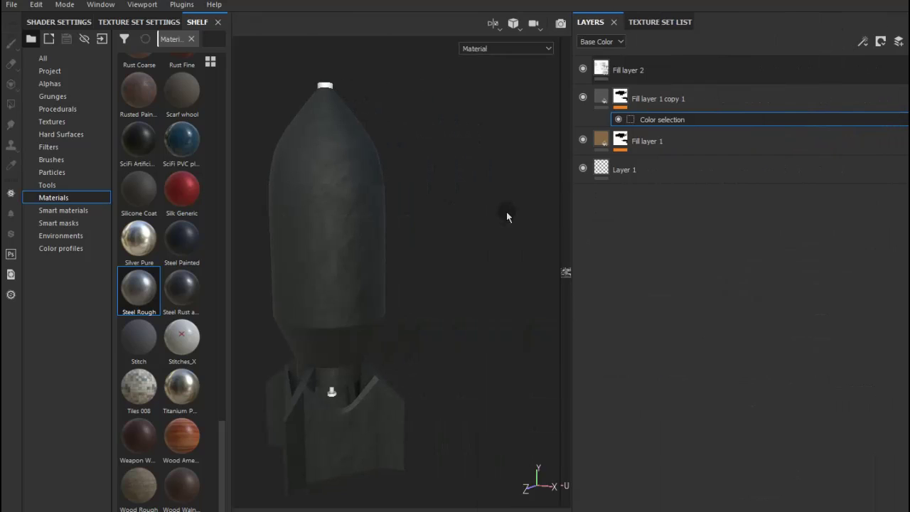
click(840, 384)
click(825, 362)
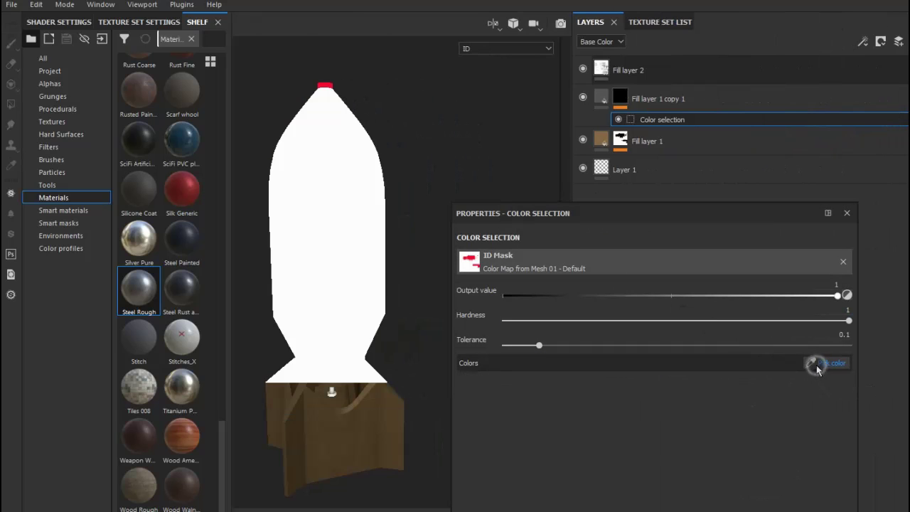
click(334, 397)
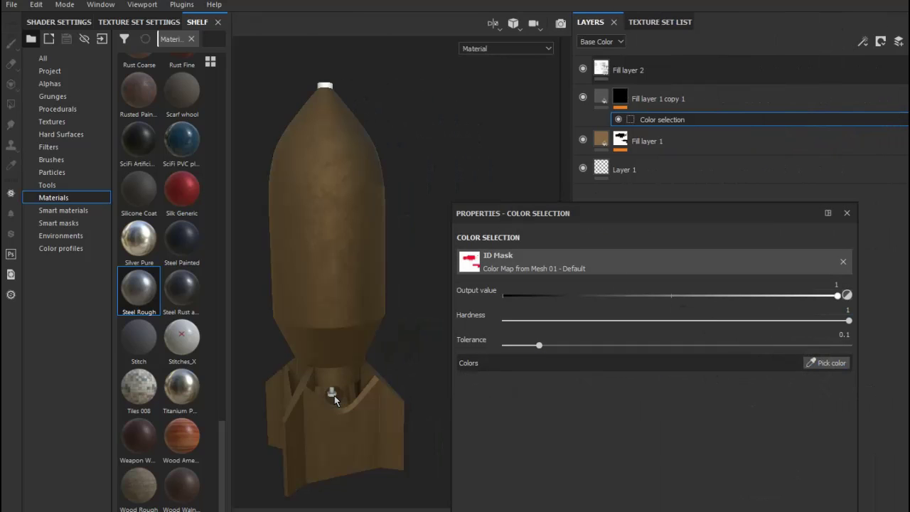
click(828, 363)
click(326, 84)
Zoom to the nose cap and resample its red ID colour into the mask.
alt+drag(330, 114, 345, 217)
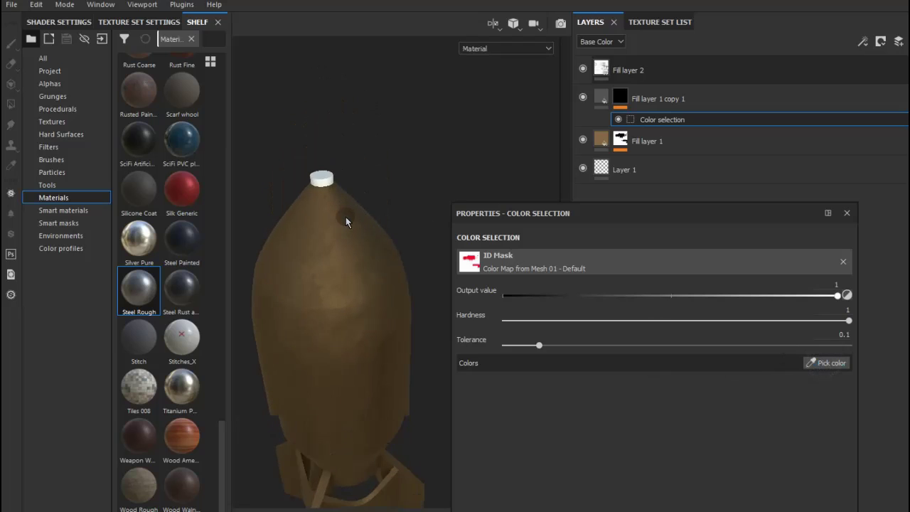
scroll(346, 216, up, 2)
scroll(348, 217, up, 2)
click(827, 363)
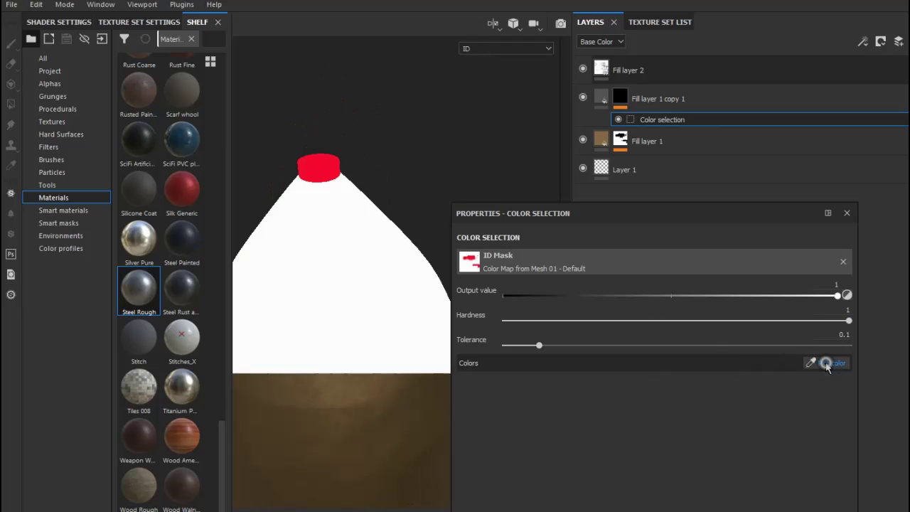
click(313, 172)
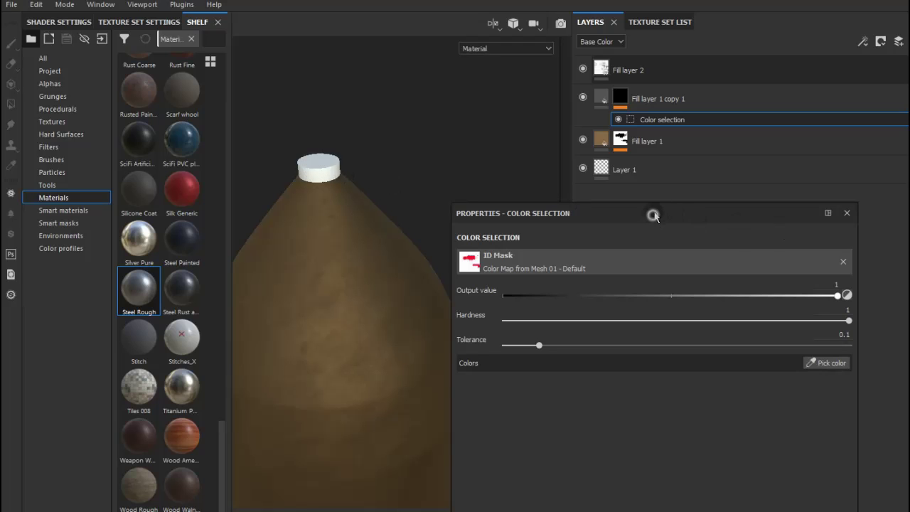
drag(652, 216, 649, 142)
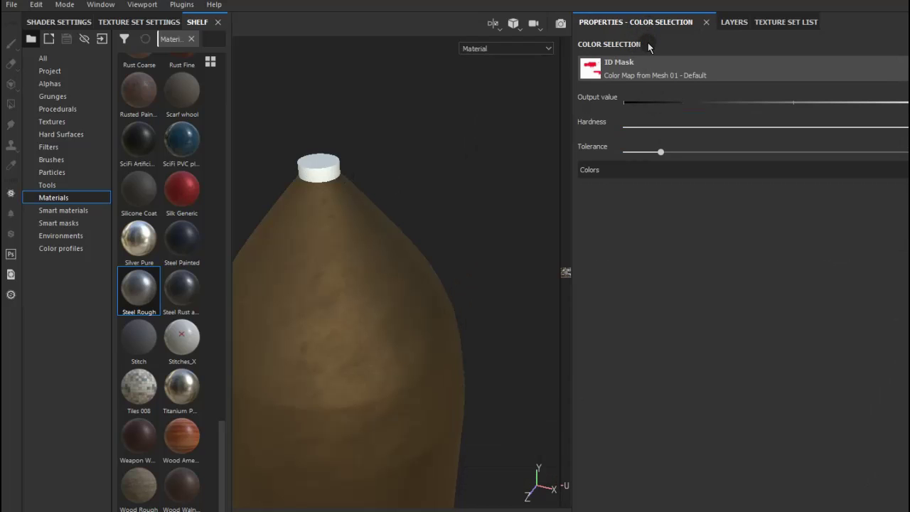
mouse_move(643, 22)
mouse_down()
mouse_move(504, 125)
mouse_move(544, 123)
mouse_up()
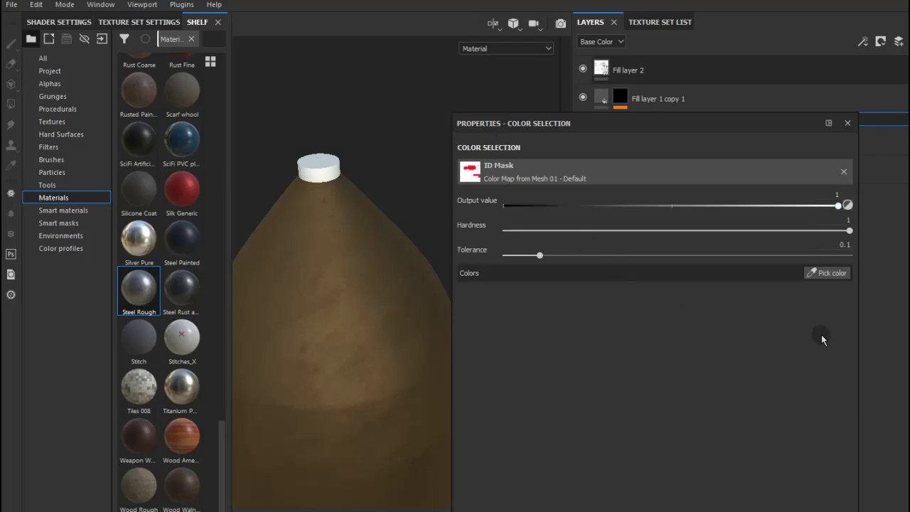
click(825, 273)
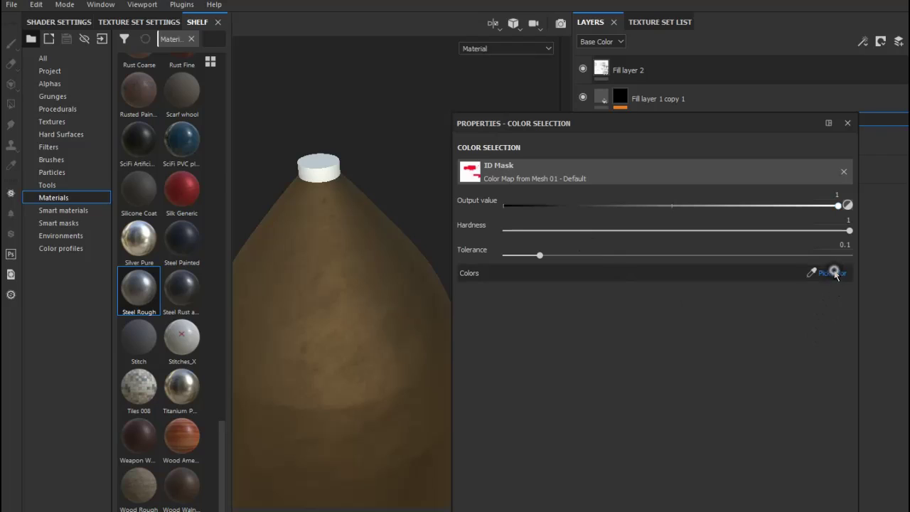
click(317, 181)
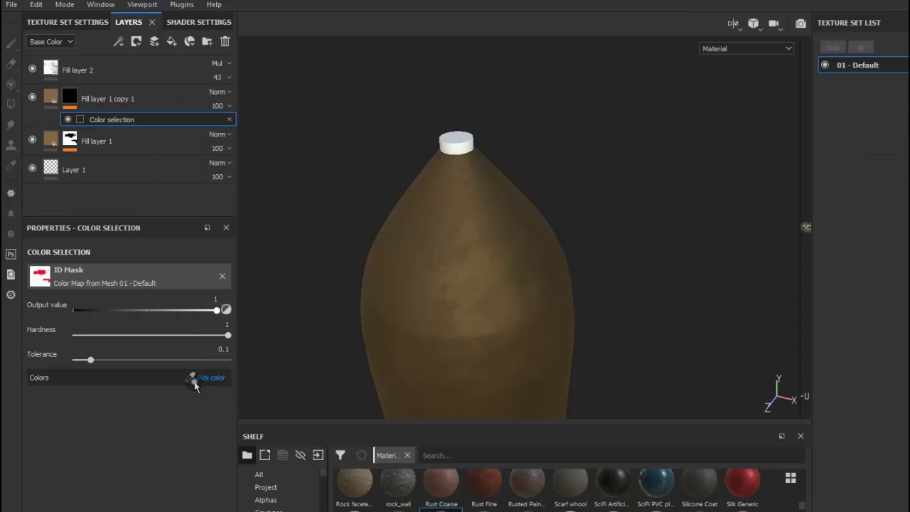
click(203, 377)
Select the cap's fill layer and make its steel a light neutral grey with roughness about 0.48.
click(453, 142)
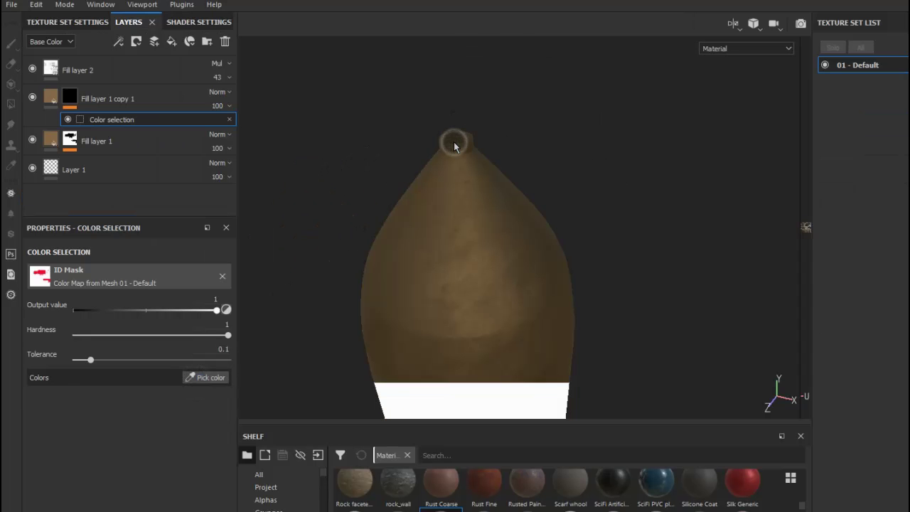
click(51, 99)
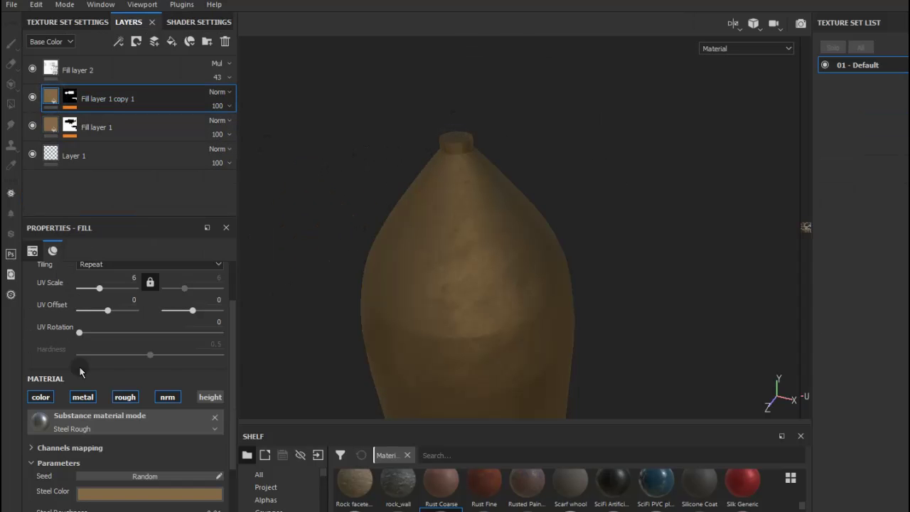
scroll(100, 398, down, 2)
scroll(100, 427, down, 2)
click(102, 430)
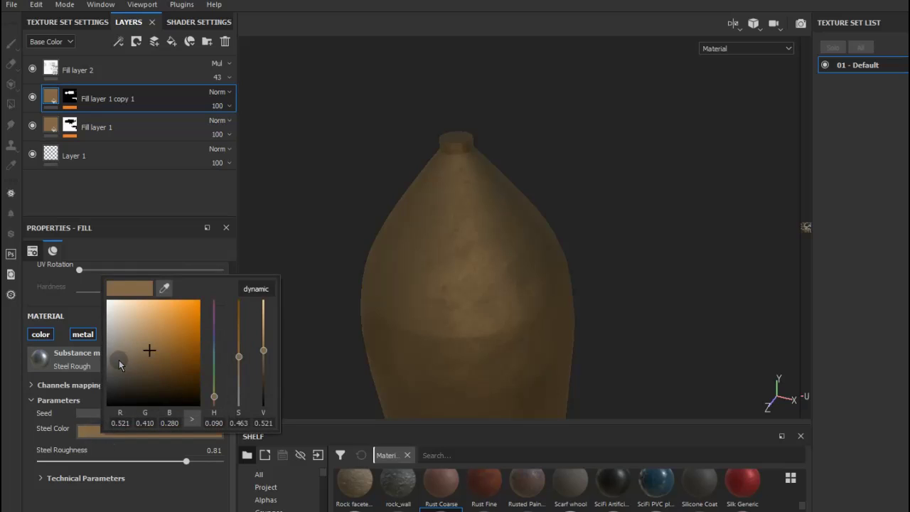
drag(111, 371, 107, 337)
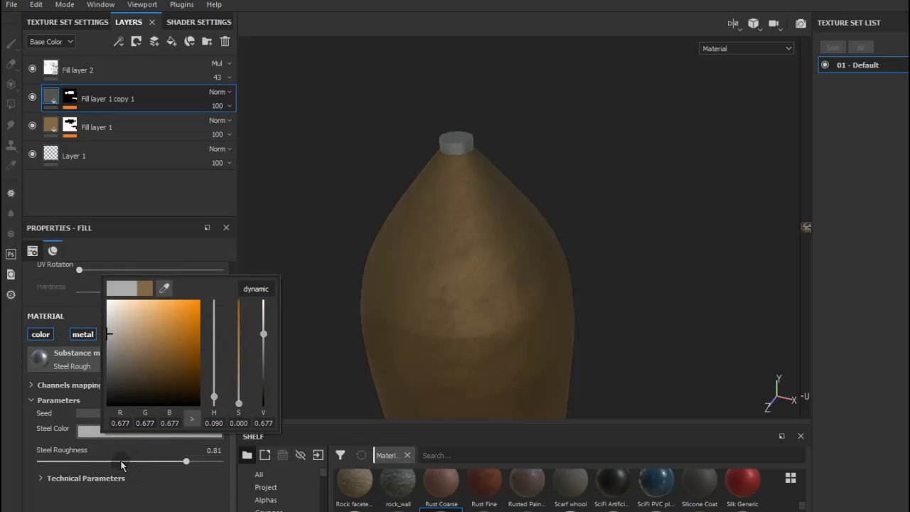
mouse_move(128, 462)
mouse_down()
mouse_move(117, 462)
mouse_move(127, 461)
mouse_up()
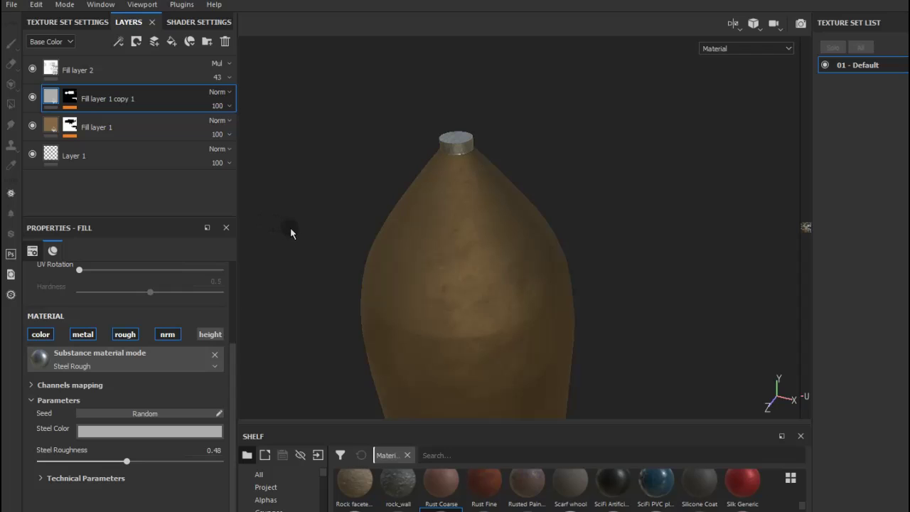
alt+drag(440, 214, 502, 198)
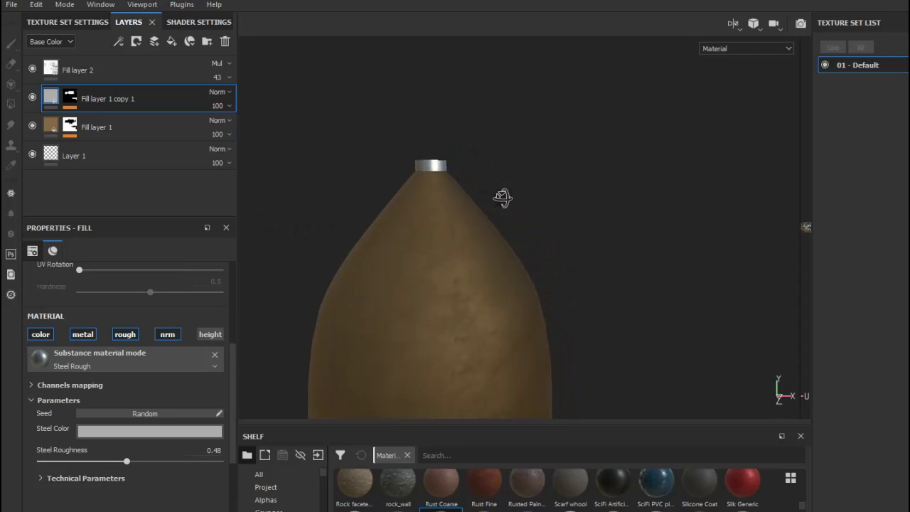
Darken the cap's grey steel to 0.437 and raise its roughness to 0.62.
click(178, 431)
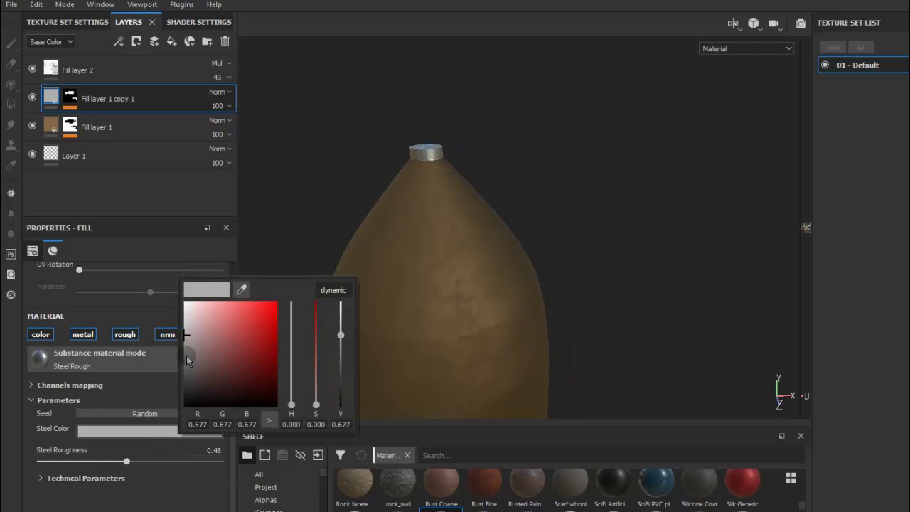
drag(187, 357, 183, 362)
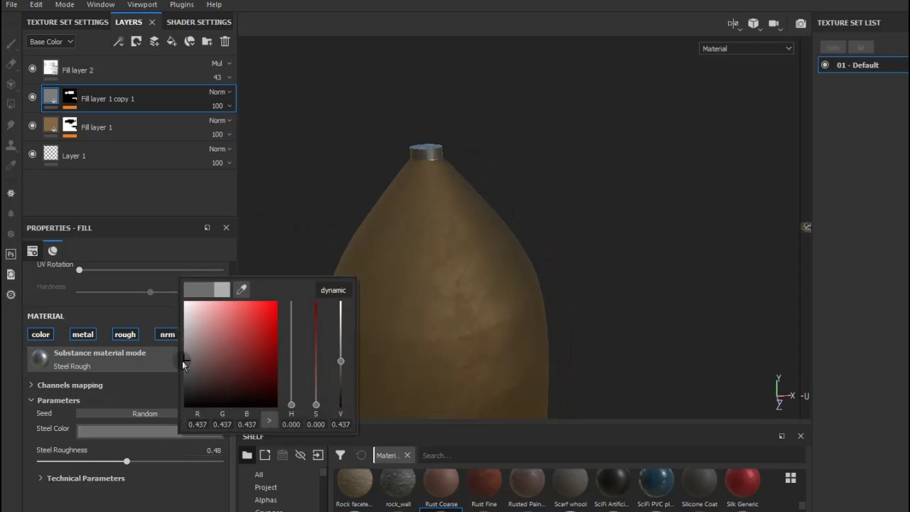
drag(127, 462, 146, 462)
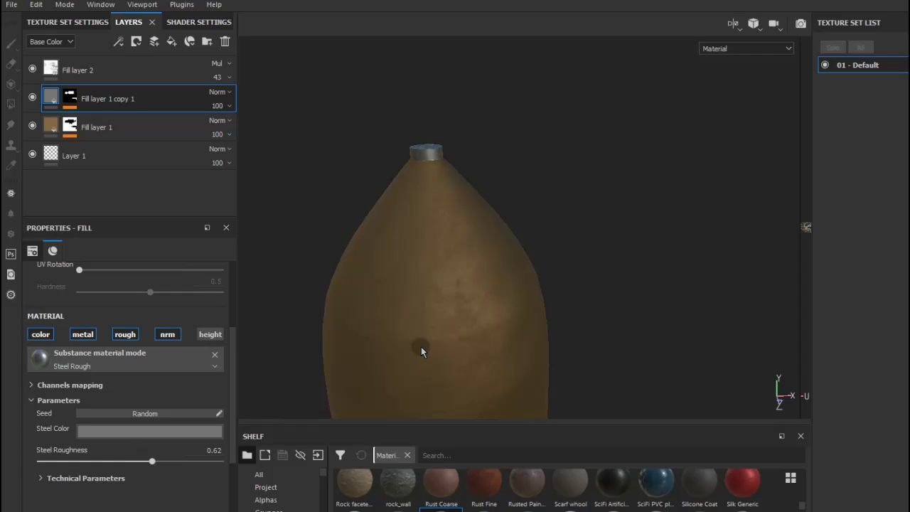
scroll(460, 236, up, 3)
scroll(418, 301, down, 2)
scroll(445, 342, down, 2)
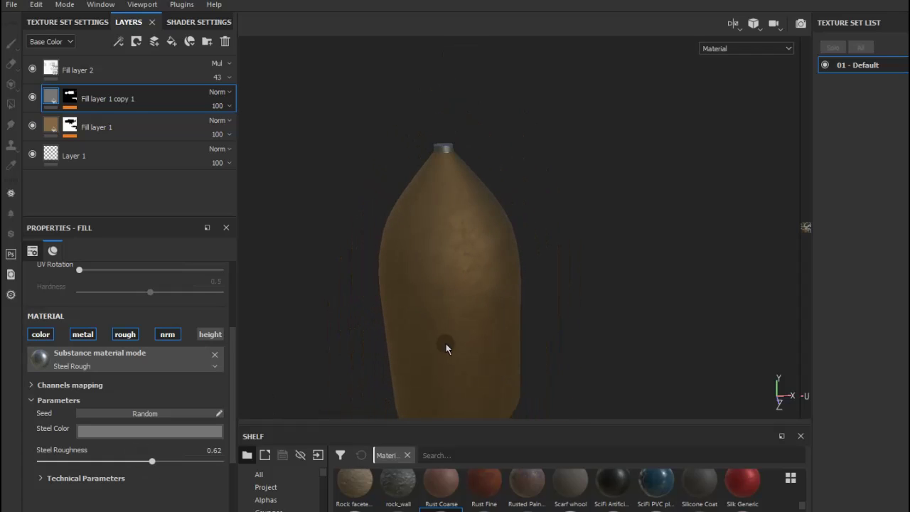
mouse_move(445, 342)
alt+mouse_down()
mouse_move(446, 218)
mouse_move(434, 288)
mouse_move(418, 281)
alt+mouse_up()
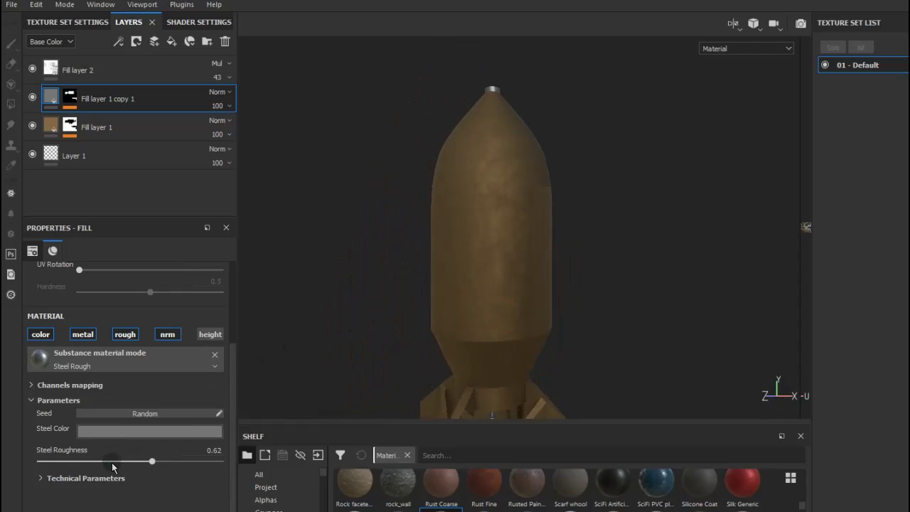
On Fill layer 1, tune the body's steel colour to a dark olive (0.437, 0.379, 0.274).
click(59, 138)
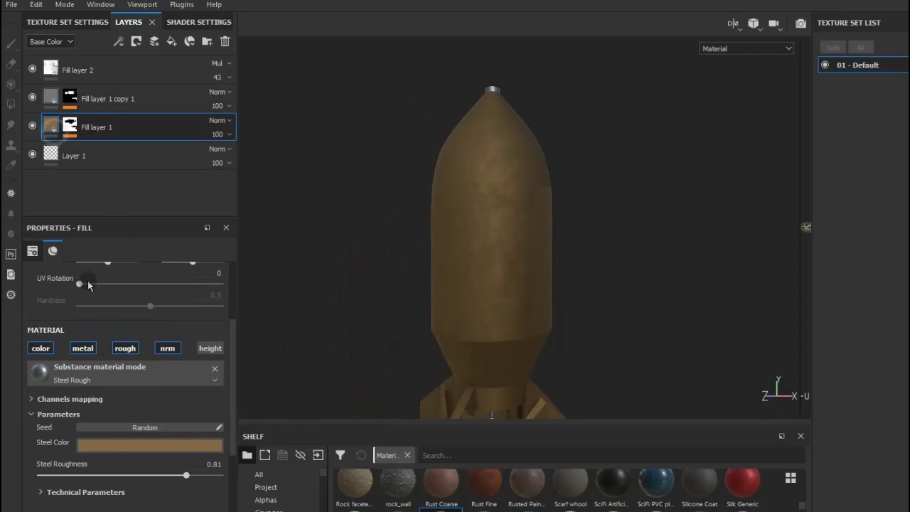
click(113, 445)
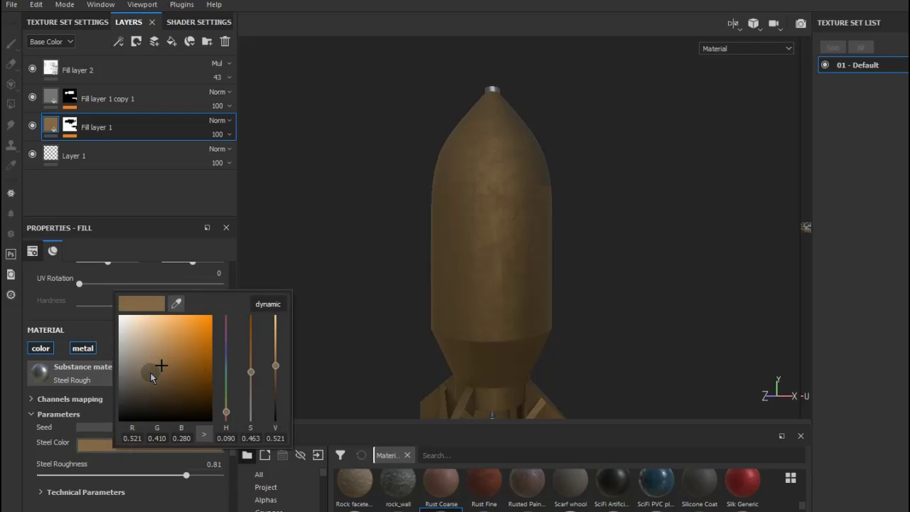
drag(150, 374, 148, 372)
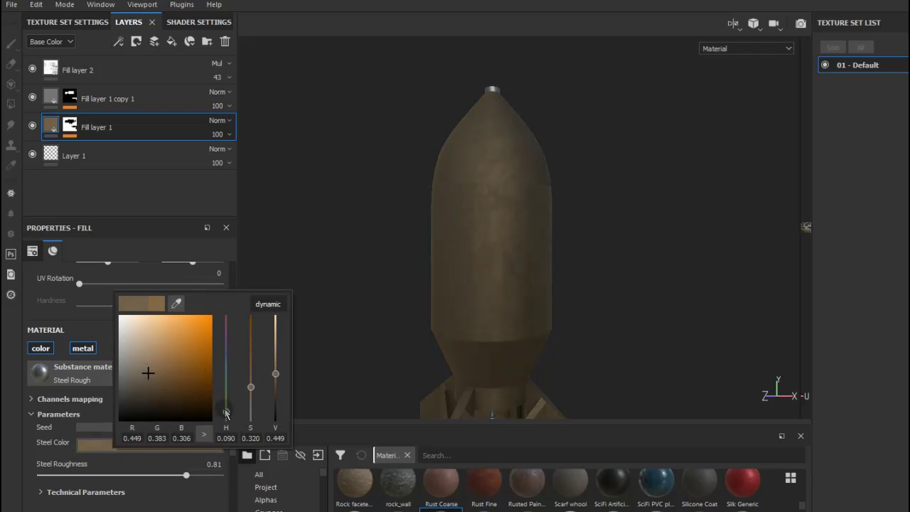
mouse_move(226, 413)
mouse_down()
mouse_move(232, 383)
mouse_move(233, 396)
mouse_up()
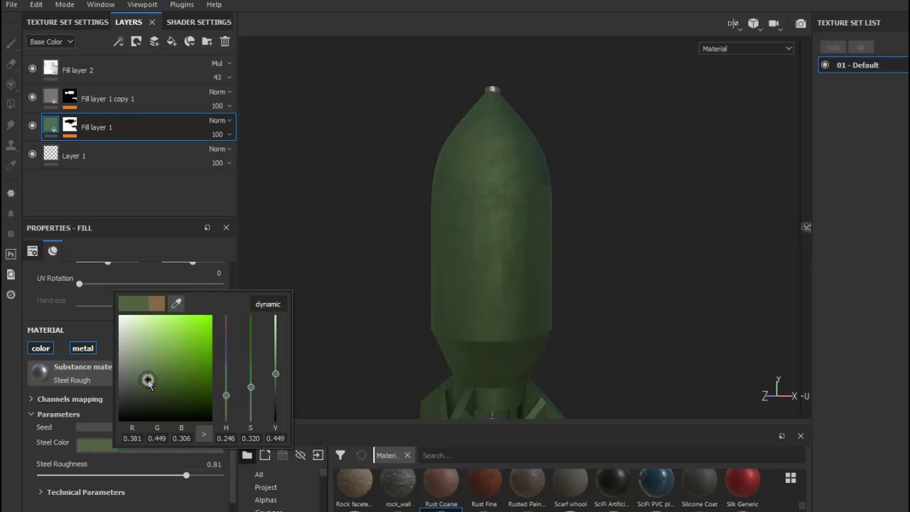
drag(148, 381, 139, 379)
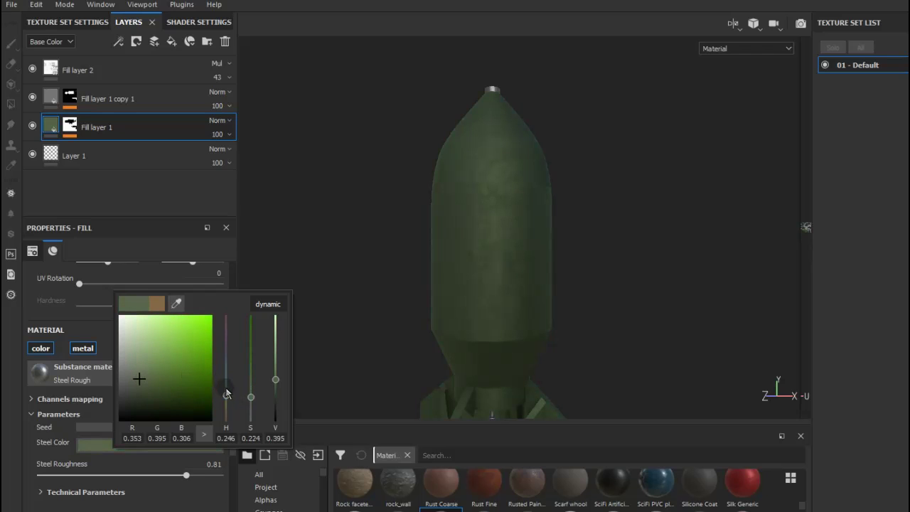
drag(226, 393, 234, 410)
mouse_move(145, 373)
mouse_down()
mouse_move(147, 359)
mouse_move(141, 386)
mouse_move(154, 376)
mouse_up()
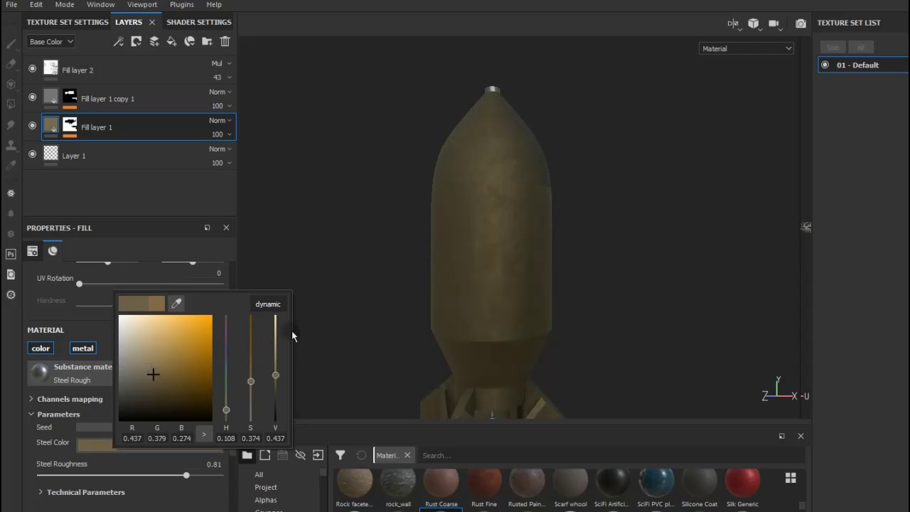
alt+drag(464, 281, 494, 309)
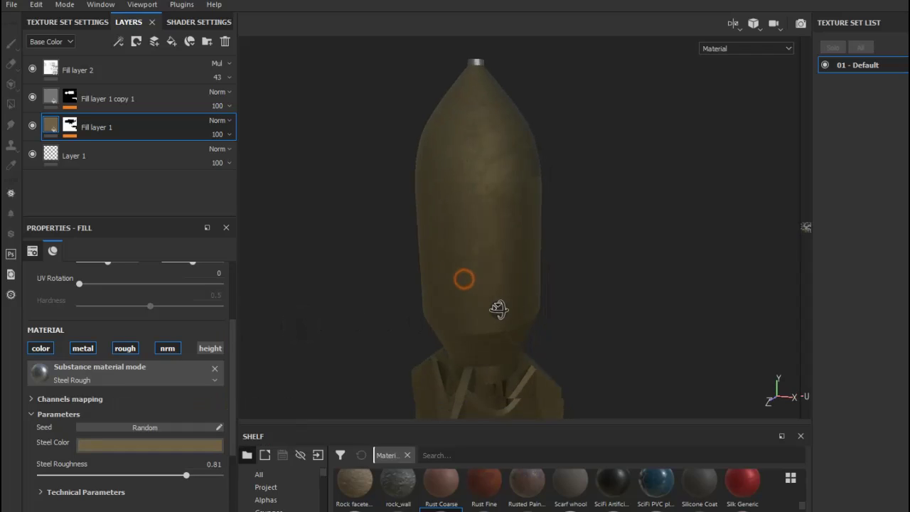
Save via File > Save, then add a white Fill layer 3 above Fill layer 1 copy 1.
click(12, 4)
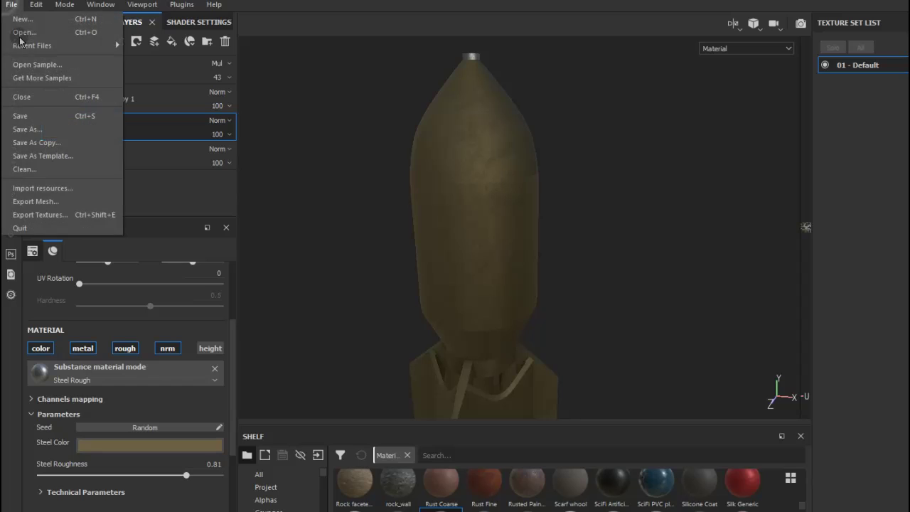
click(20, 116)
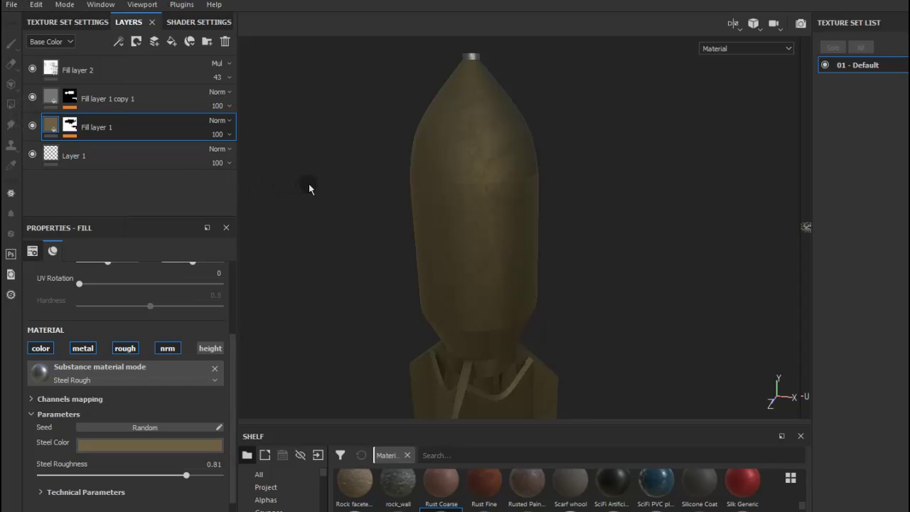
click(92, 91)
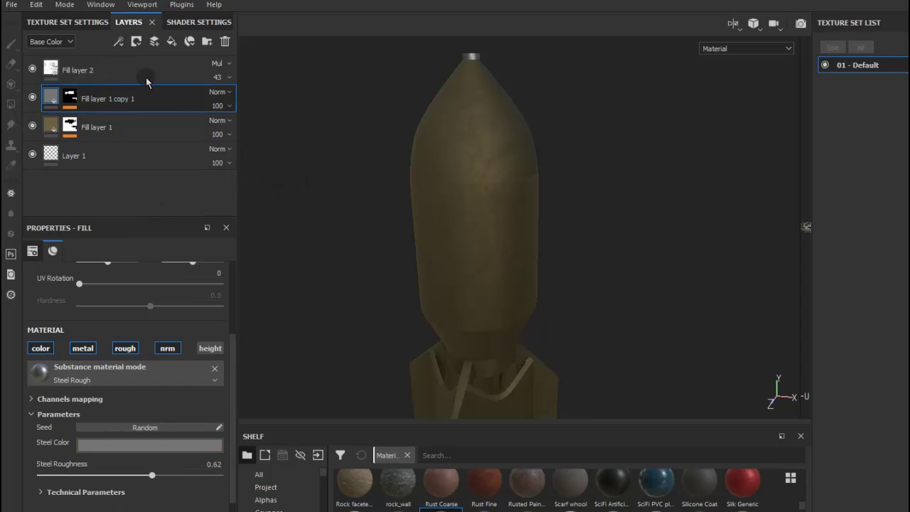
click(117, 123)
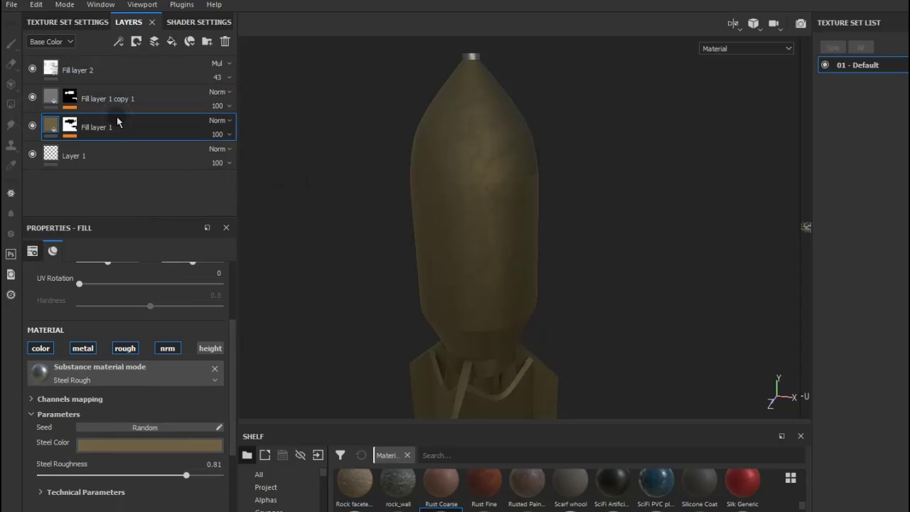
click(118, 97)
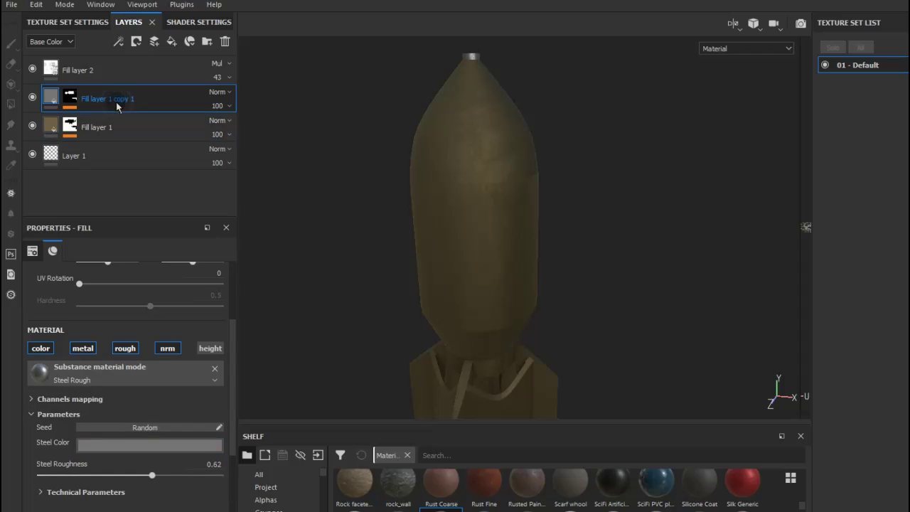
click(174, 44)
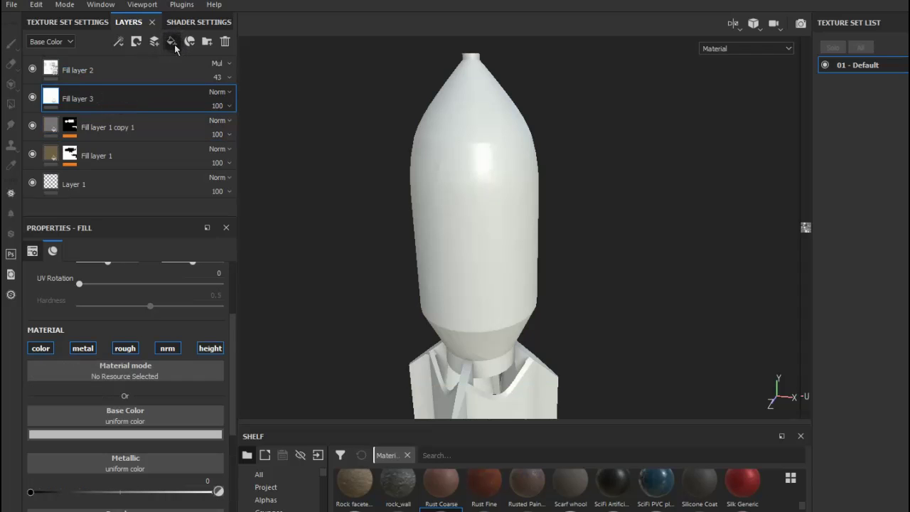
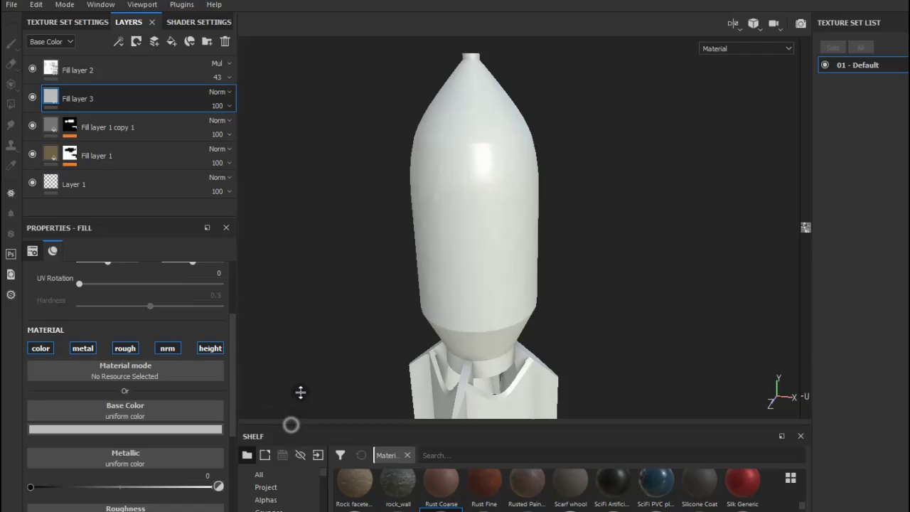
Apply the Edge Damage smart mask from the enlarged Shelf to Fill layer 3.
drag(300, 393, 308, 332)
scroll(298, 457, down, 2)
scroll(298, 458, down, 2)
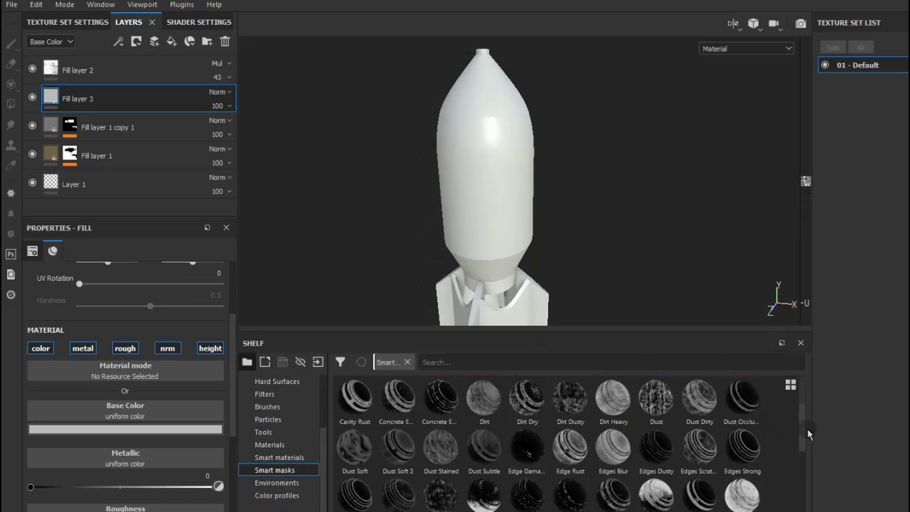
scroll(800, 445, down, 1)
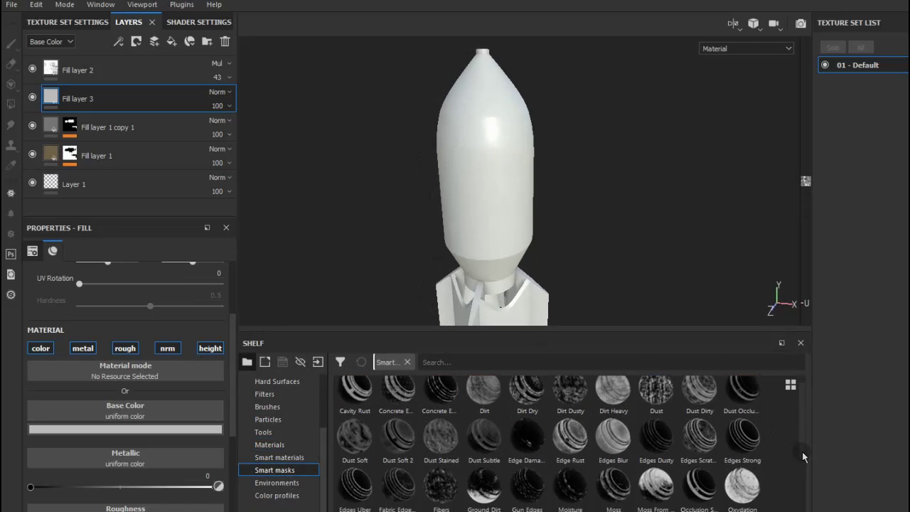
scroll(746, 458, down, 1)
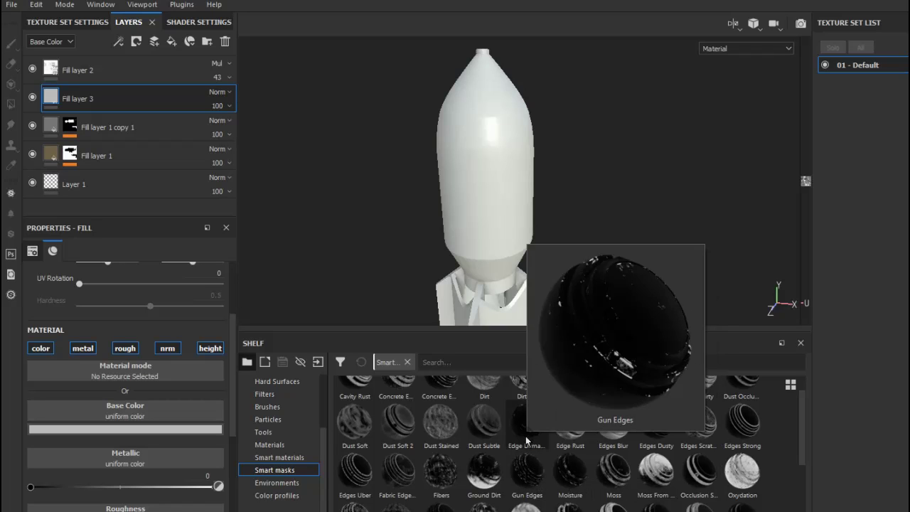
drag(526, 425, 148, 110)
mouse_move(503, 173)
alt+mouse_down()
mouse_move(524, 197)
mouse_move(518, 211)
alt+mouse_up()
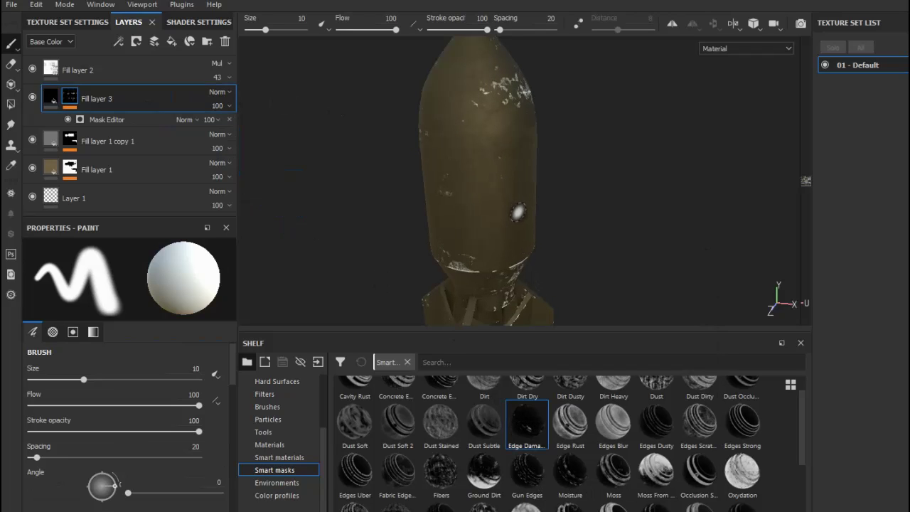
Select Fill layer 3's fill and browse the Materials shelf.
click(50, 100)
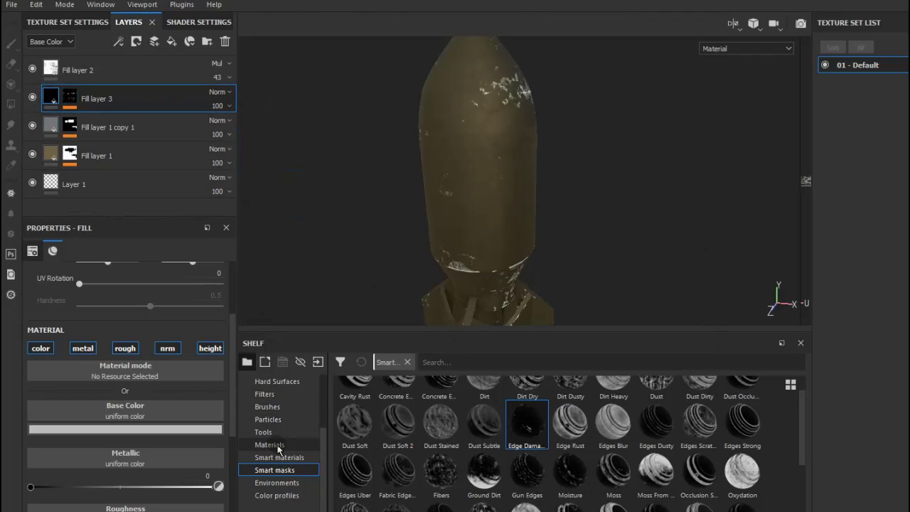
click(274, 445)
scroll(548, 457, down, 5)
scroll(535, 486, down, 5)
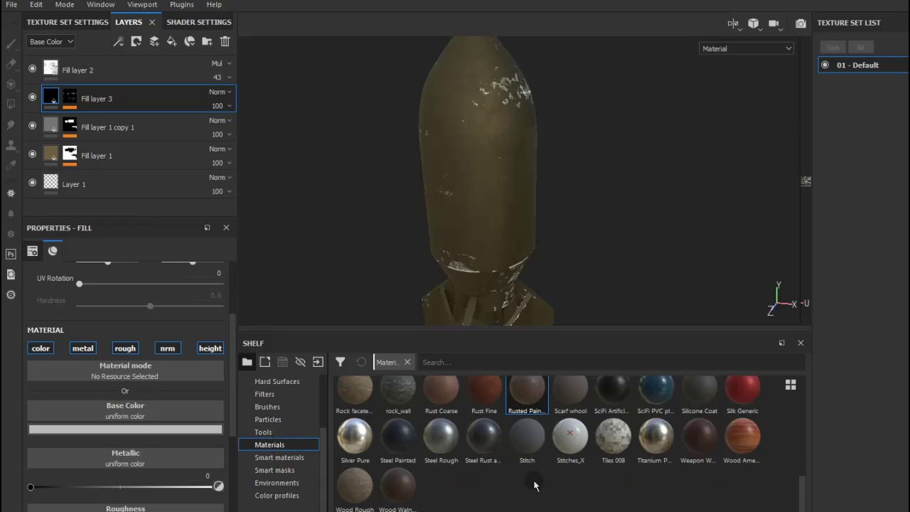
Apply the Steel Rough material to Fill layer 3 and select its mask.
drag(441, 438, 579, 159)
scroll(472, 267, up, 3)
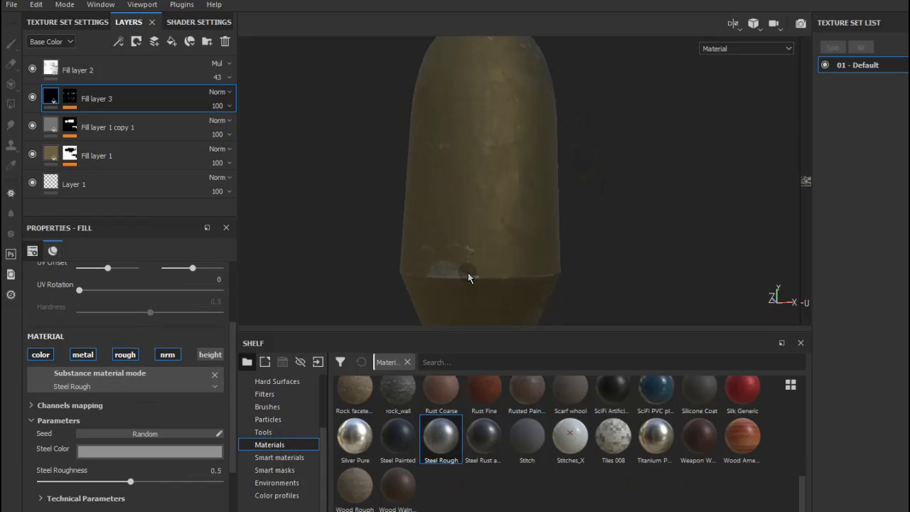
click(69, 98)
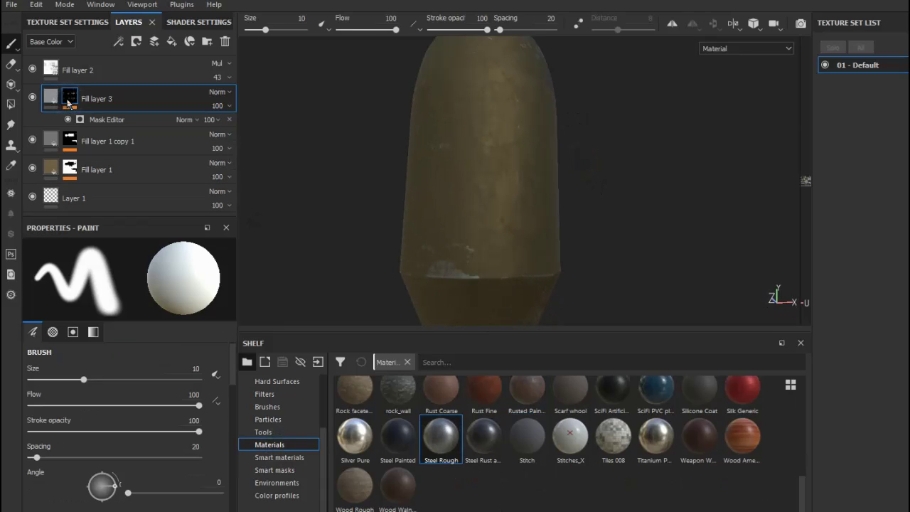
Set the edge mask's Global Balance to 0.42 and Global Contrast to 0.85.
scroll(128, 356, down, 3)
scroll(129, 373, down, 3)
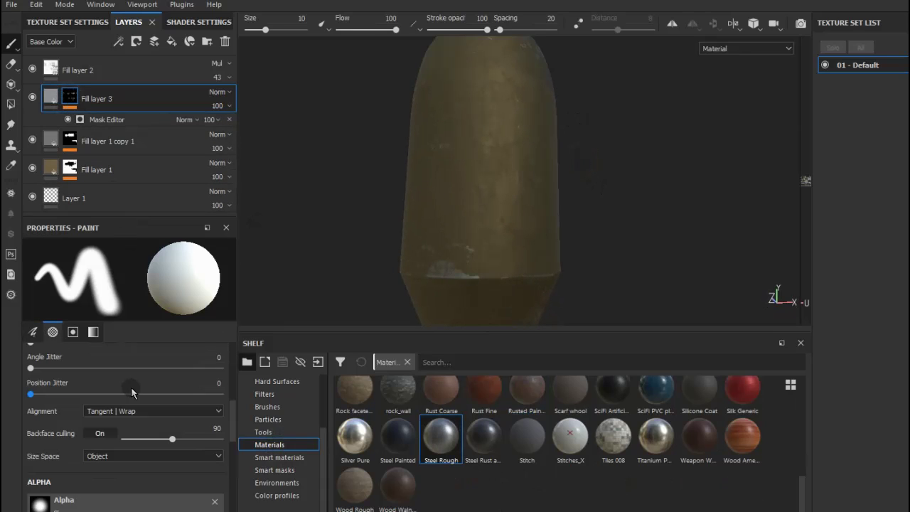
scroll(132, 391, down, 3)
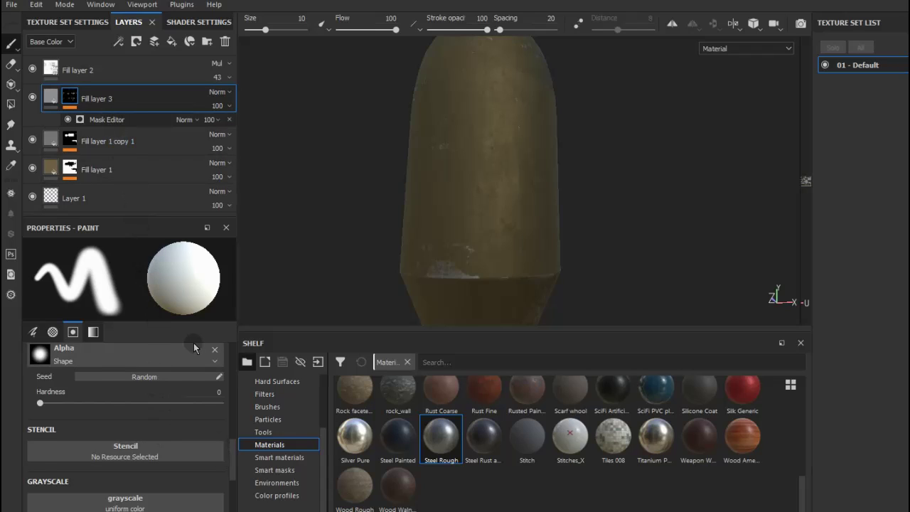
scroll(231, 298, up, 2)
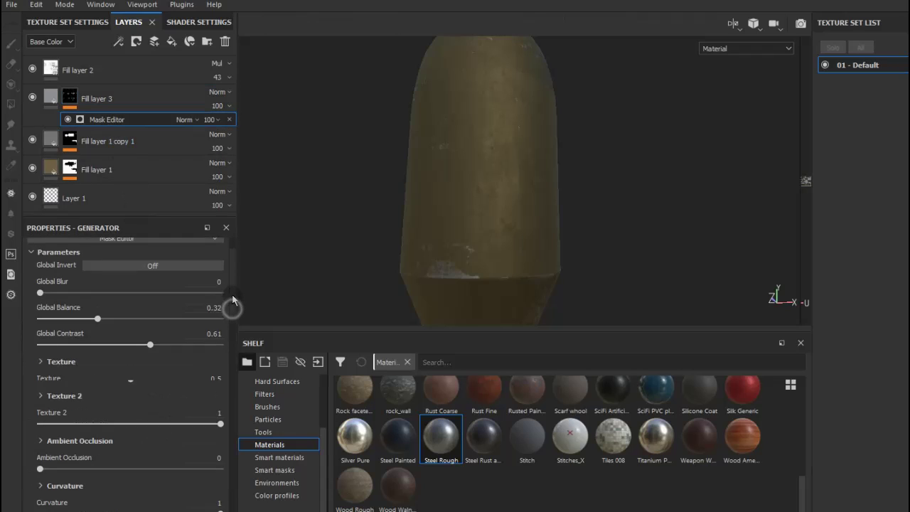
scroll(232, 302, up, 2)
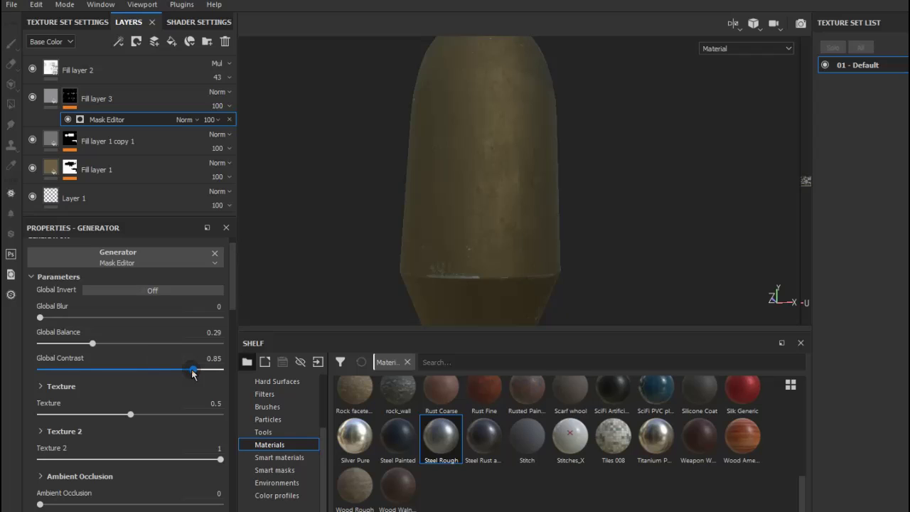
drag(107, 346, 113, 347)
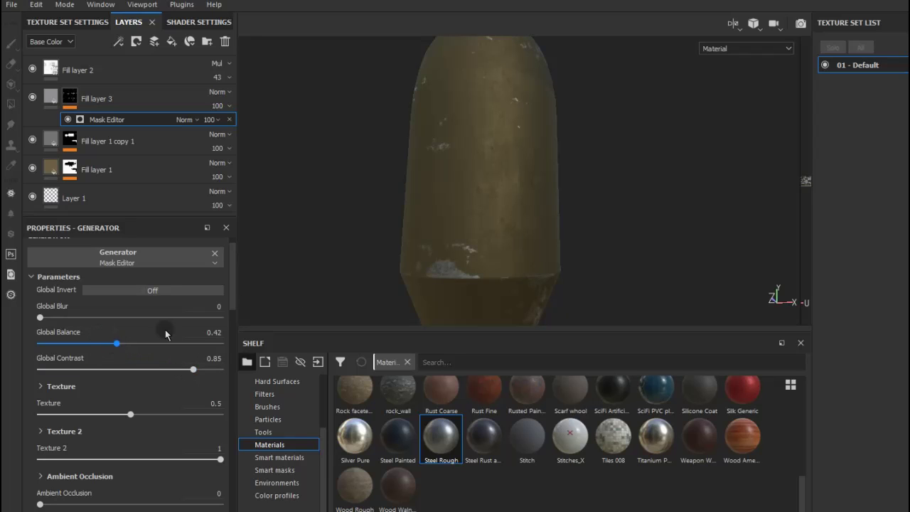
mouse_move(534, 234)
alt+mouse_down()
mouse_move(530, 272)
mouse_move(518, 189)
mouse_move(489, 311)
mouse_move(470, 268)
mouse_move(490, 286)
mouse_move(465, 287)
mouse_move(300, 192)
alt+mouse_up()
Darken Fill layer 3's Steel Color to a neutral grey and set Steel Roughness to 0.64.
click(57, 99)
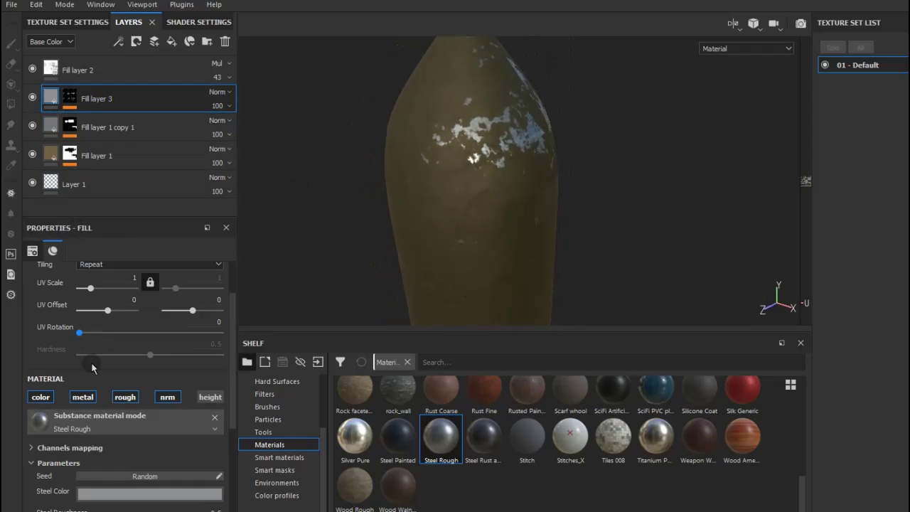
click(98, 493)
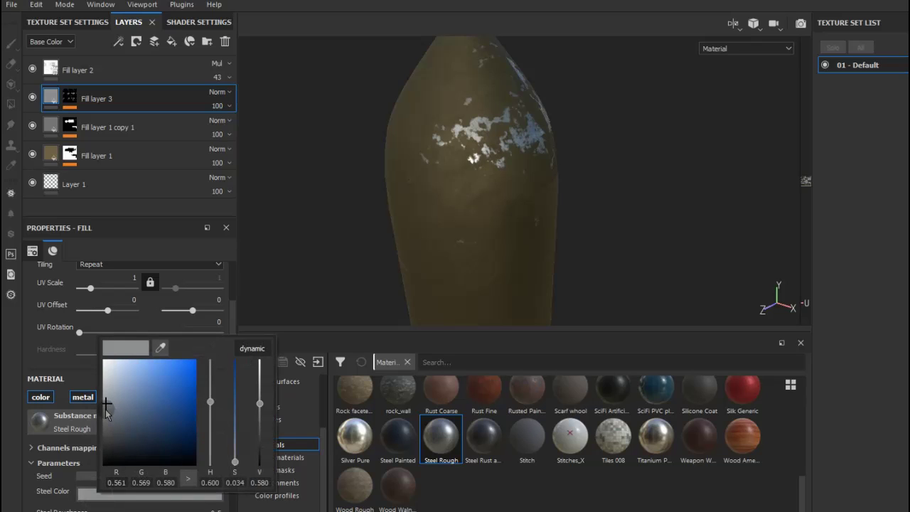
drag(105, 411, 100, 425)
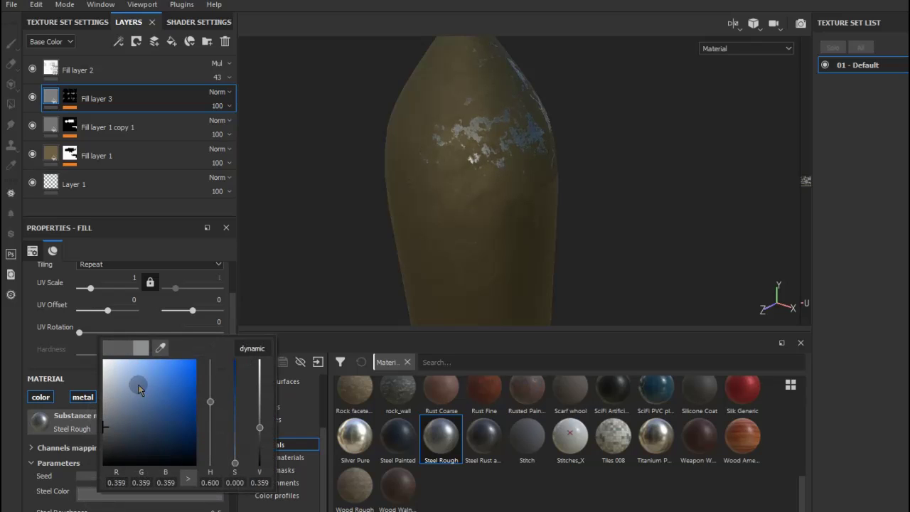
scroll(141, 441, down, 3)
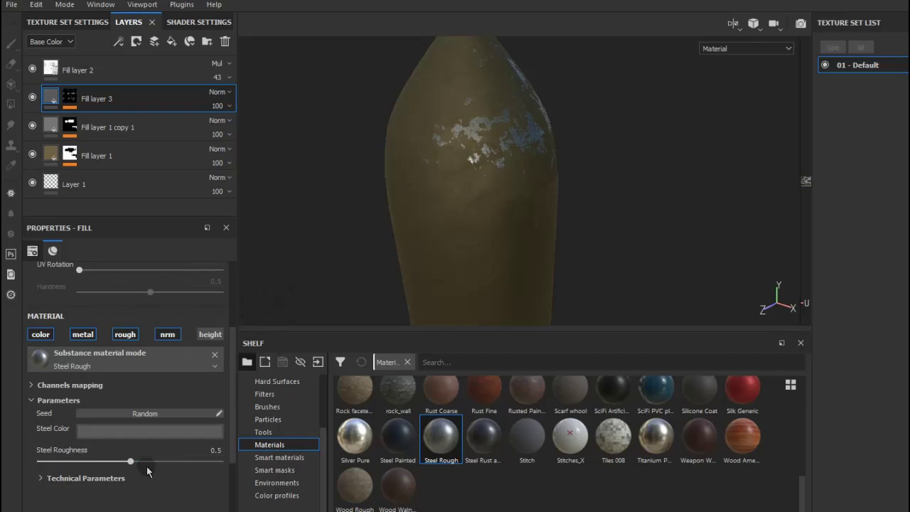
drag(150, 463, 155, 464)
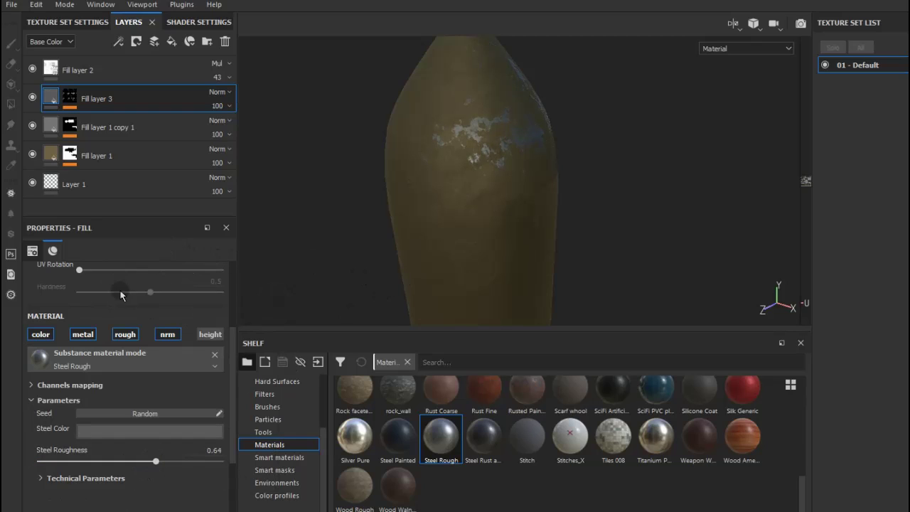
alt+right_drag(460, 203, 520, 138)
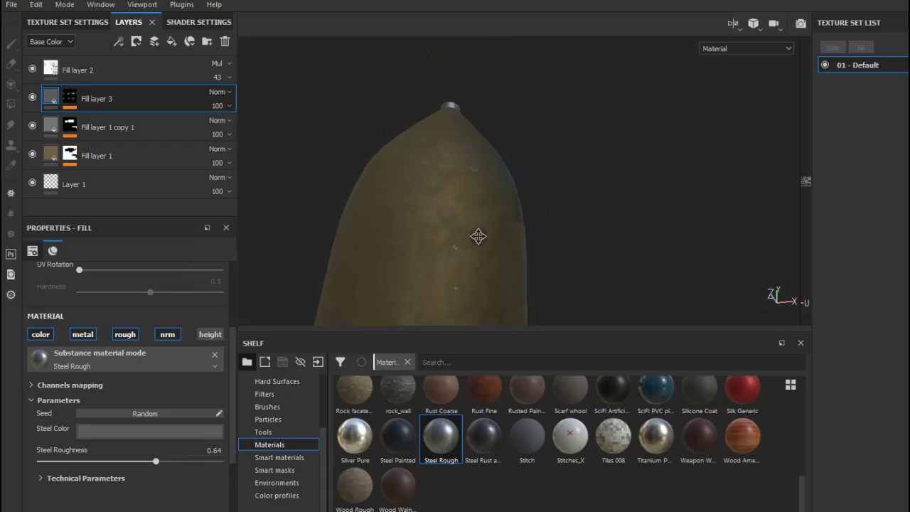
alt+right_drag(479, 236, 519, 96)
mouse_move(519, 94)
alt+mouse_down()
mouse_move(488, 195)
mouse_move(616, 177)
mouse_move(692, 203)
mouse_move(690, 219)
mouse_move(532, 204)
mouse_move(455, 258)
mouse_move(575, 252)
mouse_move(442, 209)
mouse_move(301, 197)
mouse_move(311, 240)
mouse_move(436, 214)
mouse_move(435, 229)
alt+mouse_up()
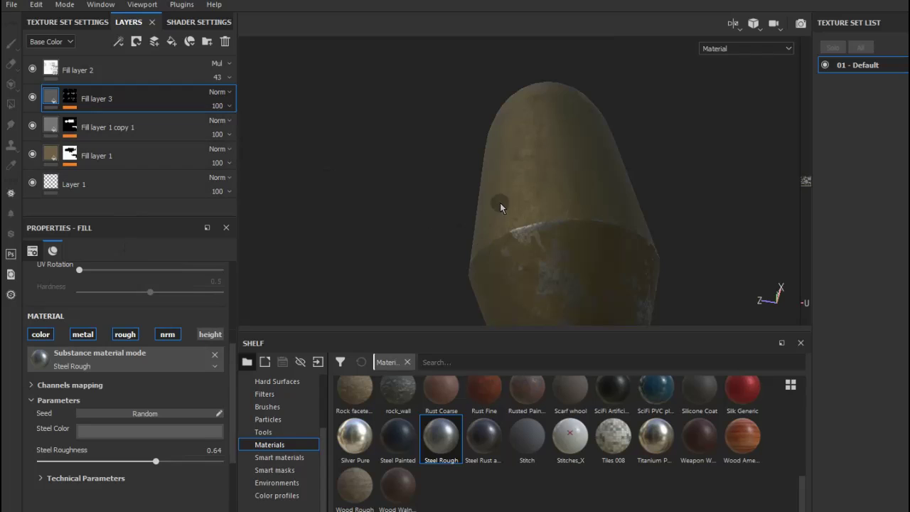
mouse_move(494, 197)
alt+mouse_down()
mouse_move(618, 256)
mouse_move(509, 305)
mouse_move(515, 220)
mouse_move(465, 266)
mouse_move(516, 278)
alt+mouse_up()
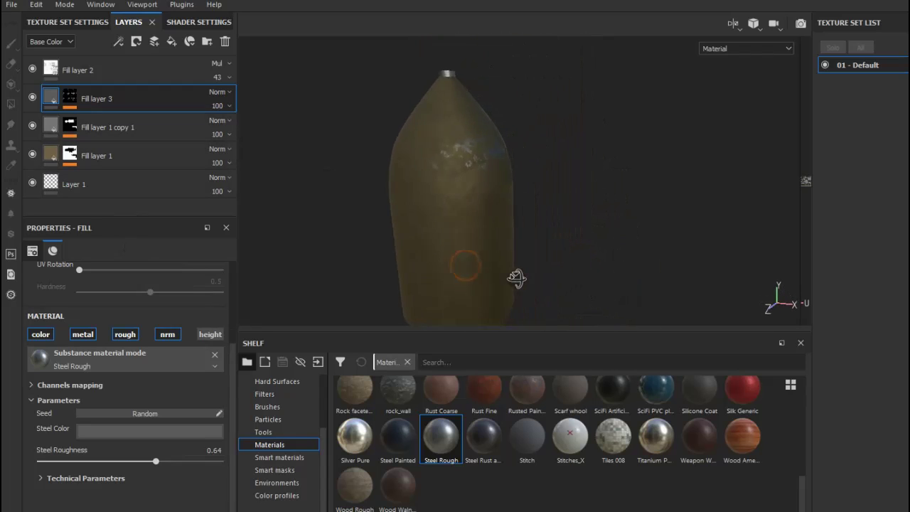
Duplicate Fill layer 3 and clear the copy's mask.
right_click(99, 91)
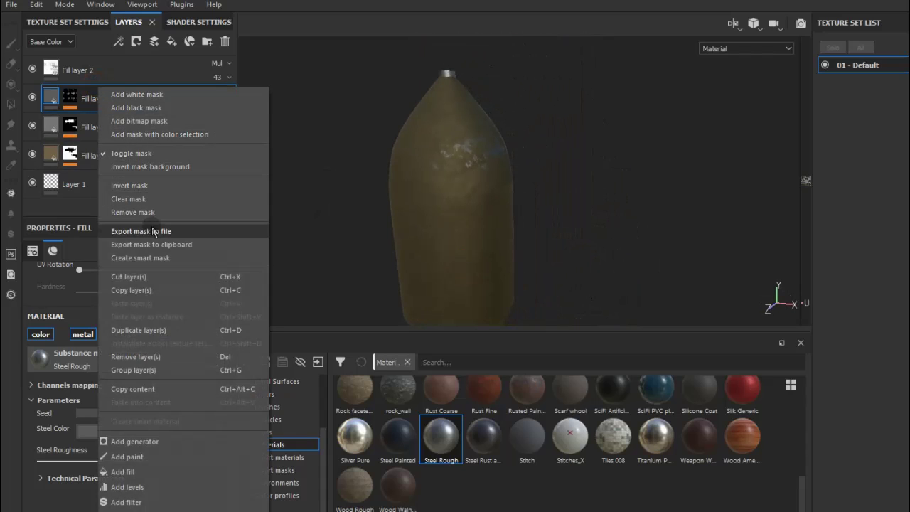
click(134, 331)
right_click(86, 98)
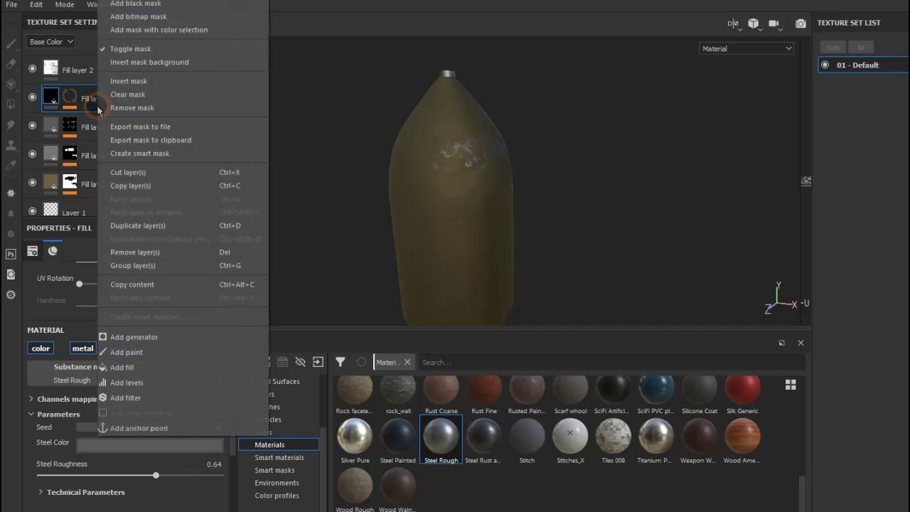
click(134, 93)
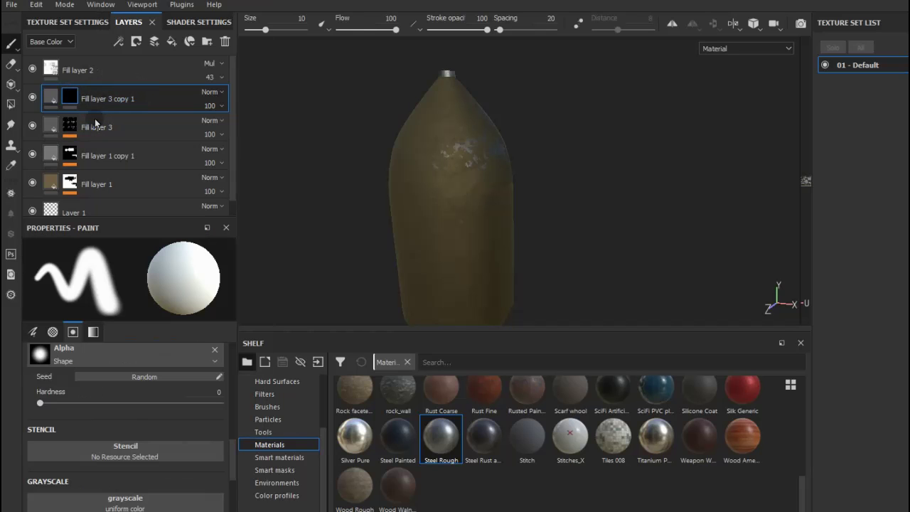
Apply the Edges Scratches smart mask to Fill layer 3 copy 1.
click(274, 470)
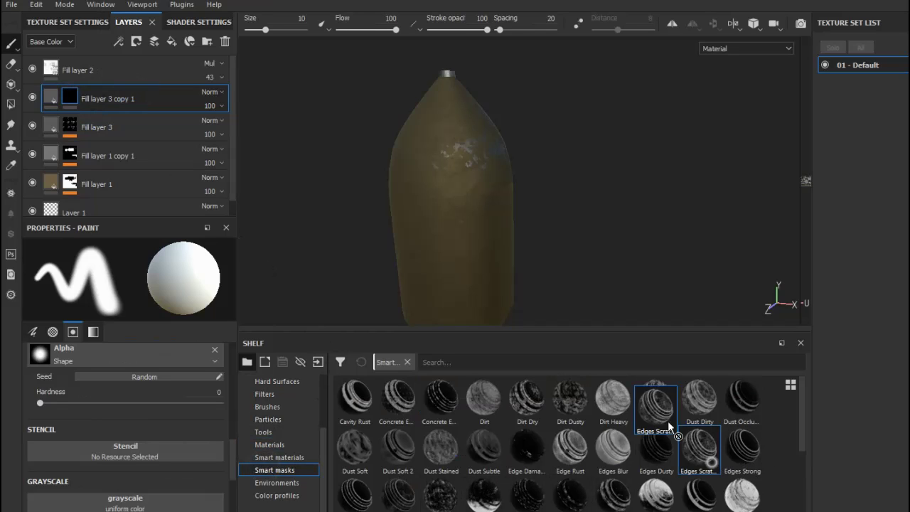
drag(699, 450, 132, 111)
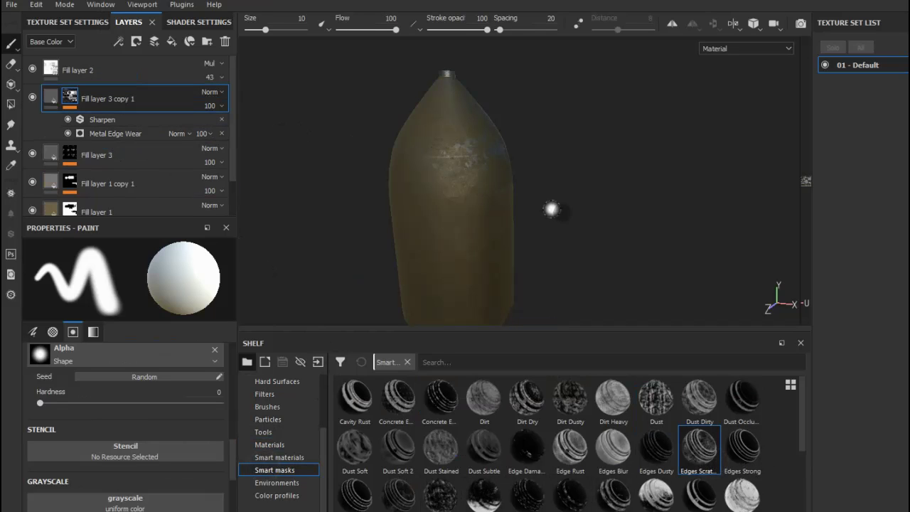
alt+drag(554, 210, 572, 168)
mouse_move(548, 226)
alt+mouse_down()
mouse_move(424, 243)
mouse_move(506, 221)
alt+mouse_up()
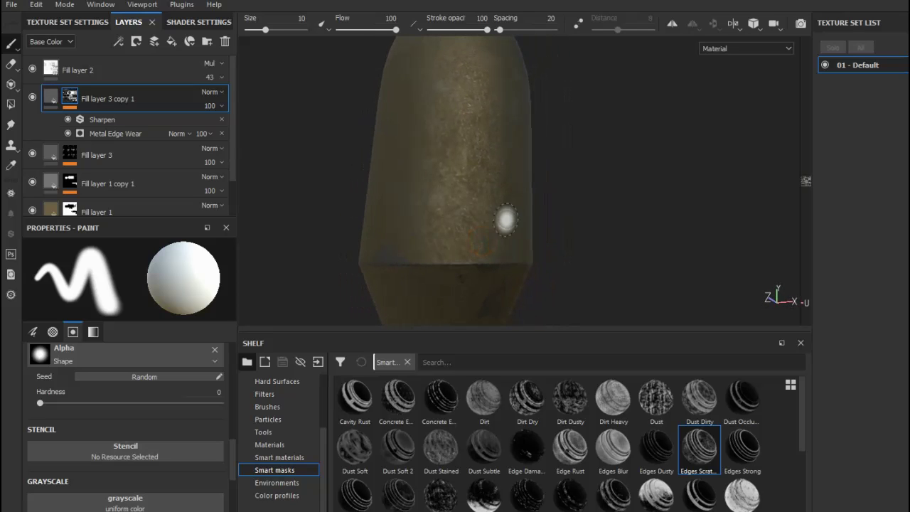
mouse_move(506, 219)
shift+right_down()
mouse_move(488, 209)
mouse_move(503, 211)
shift+right_up()
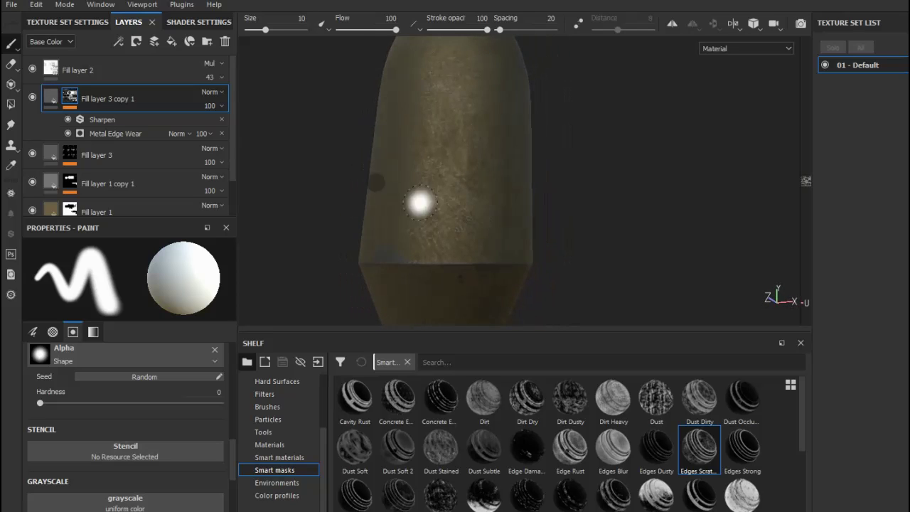
click(204, 23)
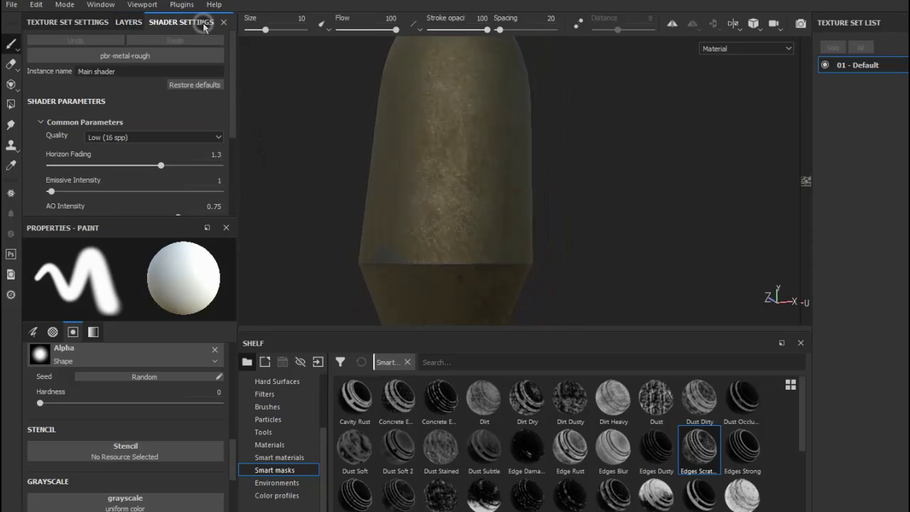
Bring up the Display Settings panel via Window > Views.
click(104, 24)
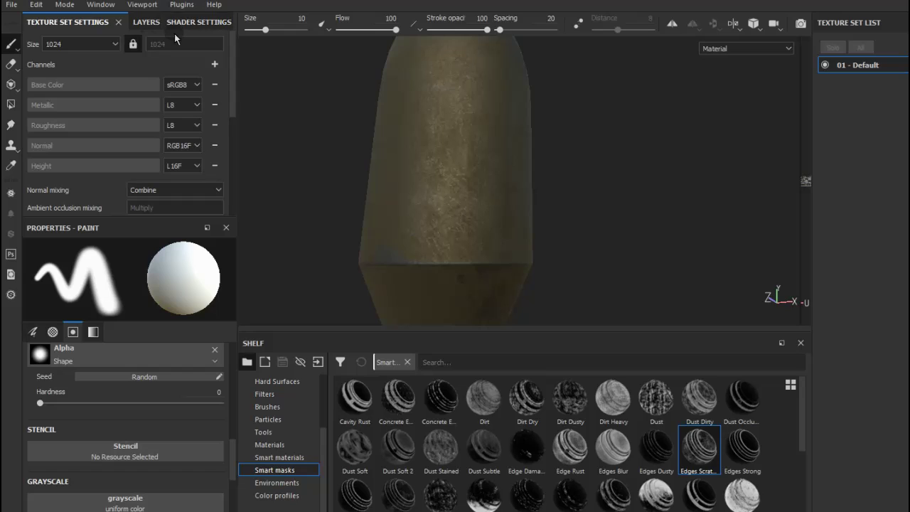
click(135, 5)
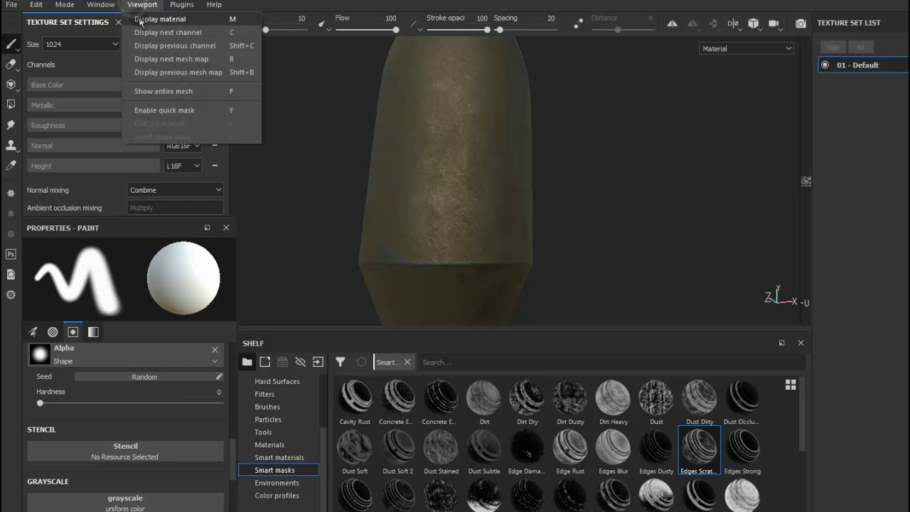
click(179, 19)
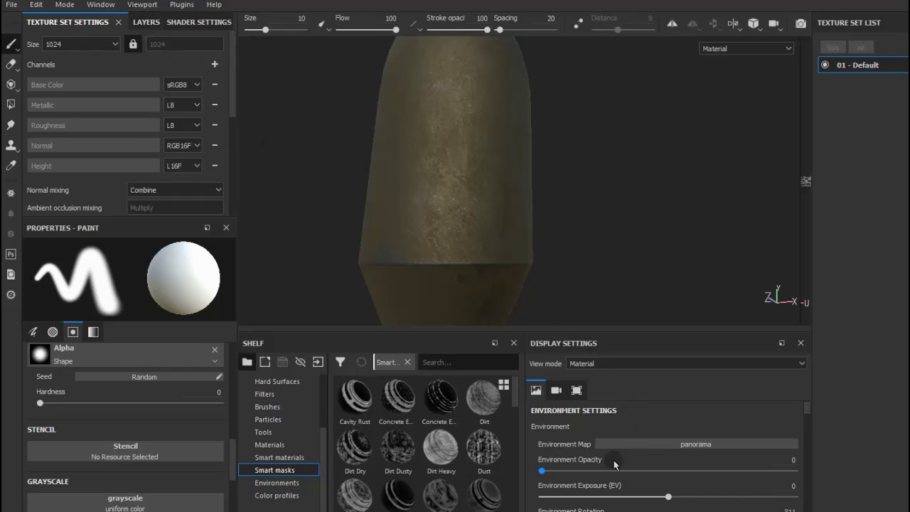
Set Environment Exposure to 0.75 and Environment Opacity to 9.
drag(675, 498, 667, 494)
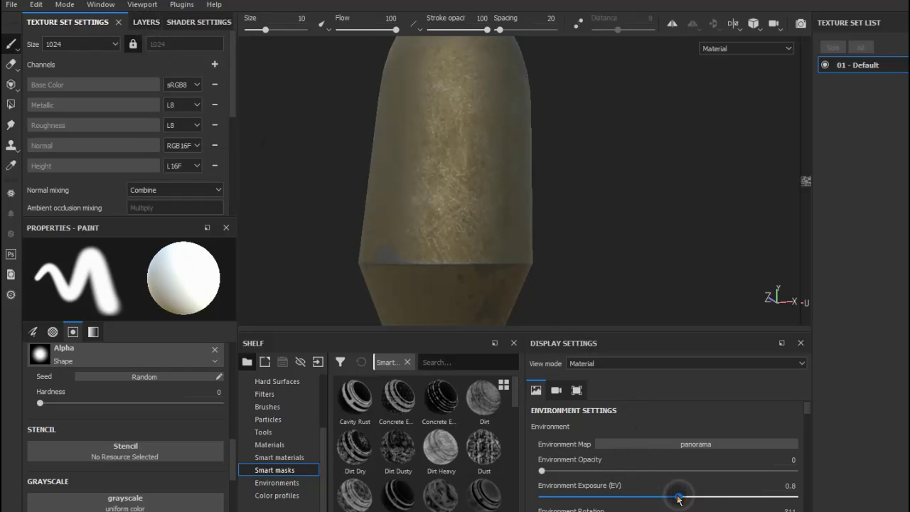
click(599, 470)
drag(601, 471, 565, 471)
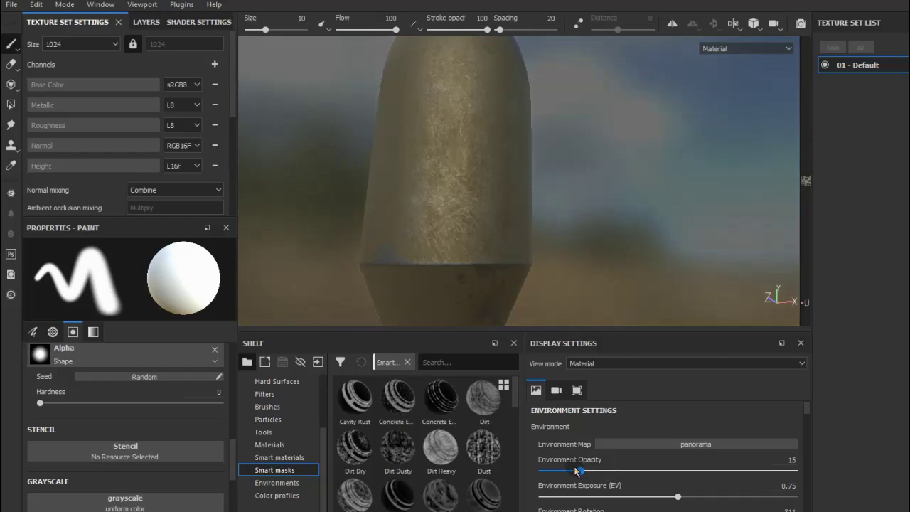
scroll(443, 296, down, 5)
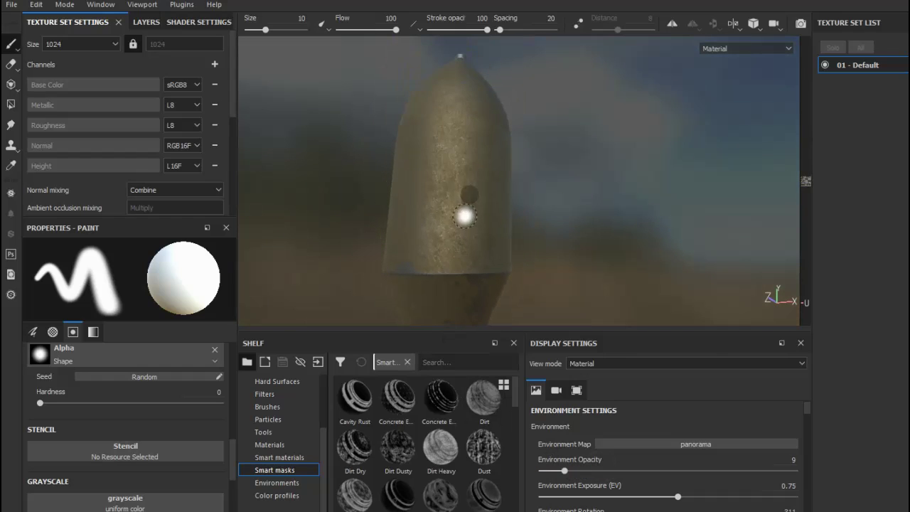
alt+drag(463, 216, 537, 305)
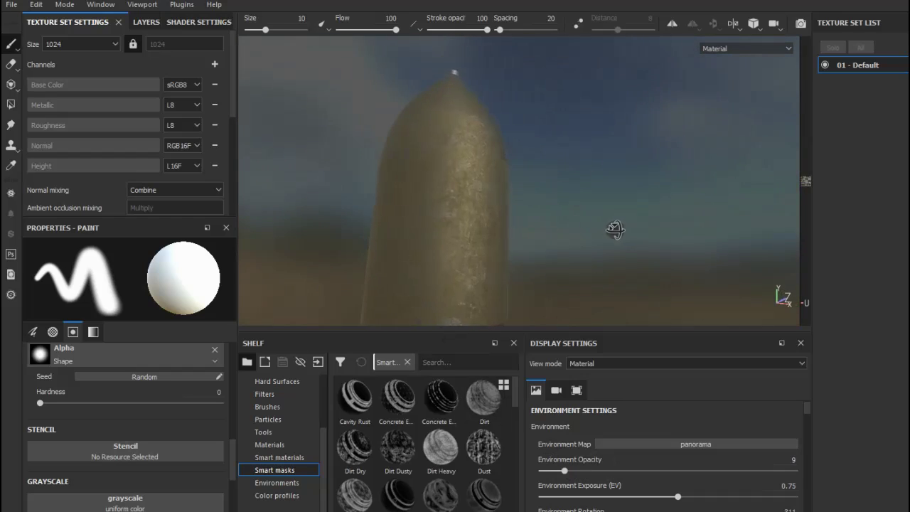
alt+drag(537, 305, 595, 244)
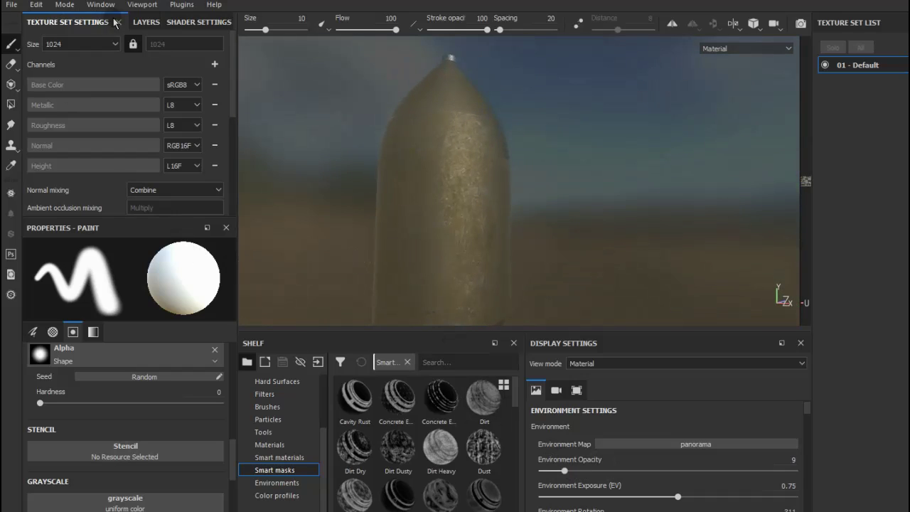
click(138, 23)
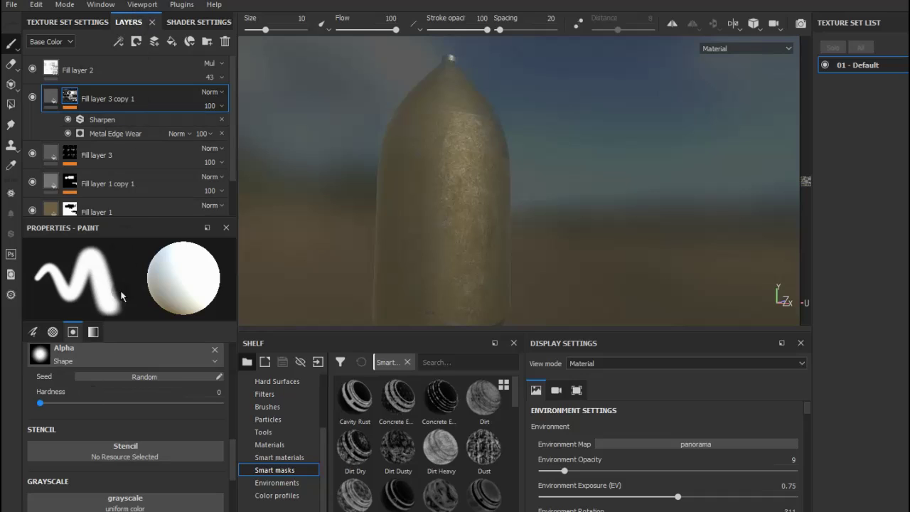
Select Fill layer 3 copy 1 and nudge its Steel Roughness to 0.67.
click(114, 133)
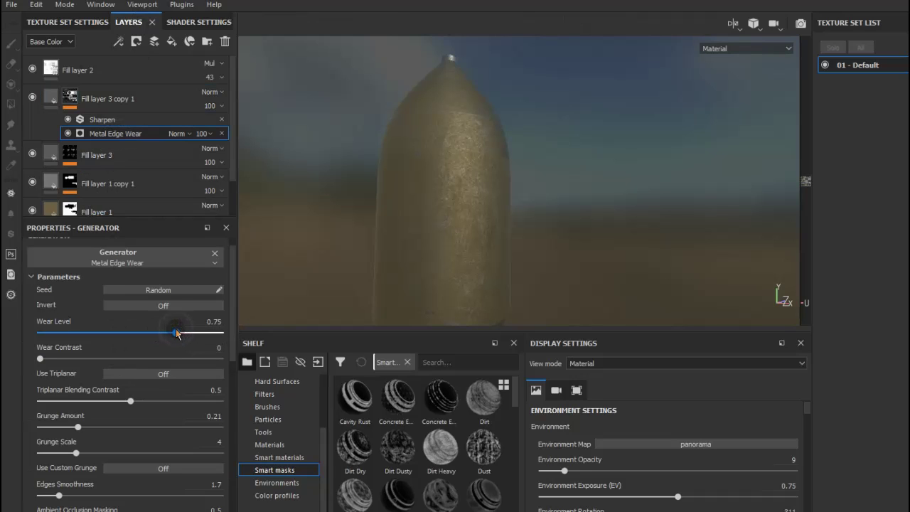
mouse_move(394, 249)
alt+mouse_down()
mouse_move(541, 264)
mouse_move(418, 220)
mouse_move(479, 256)
mouse_move(452, 209)
alt+mouse_up()
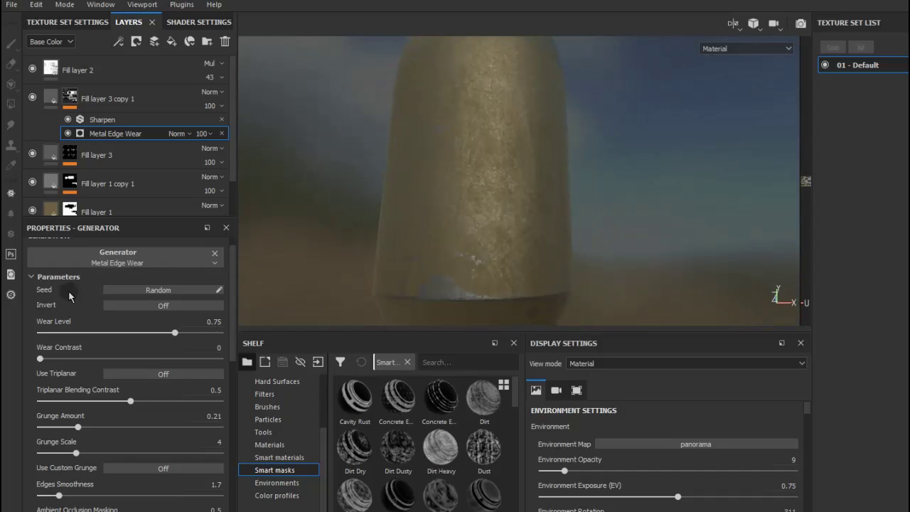
click(50, 100)
scroll(121, 384, down, 3)
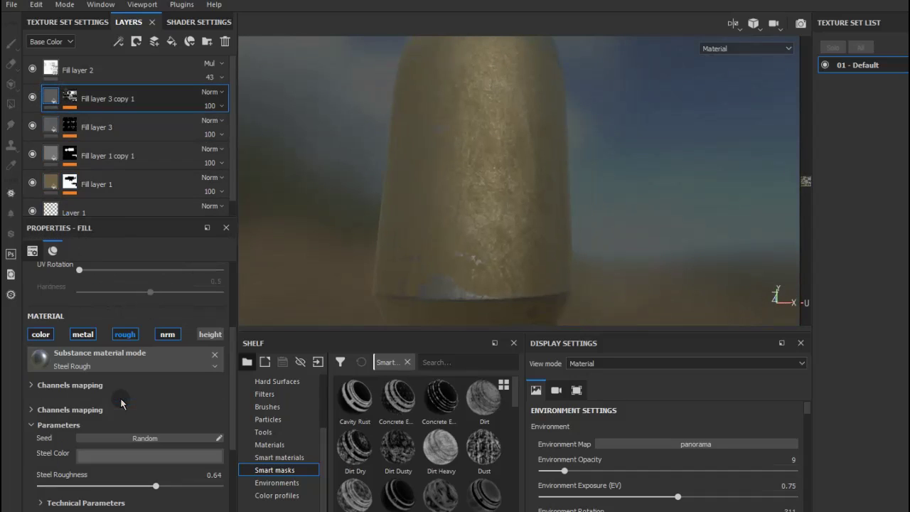
scroll(143, 440, down, 2)
drag(156, 462, 158, 465)
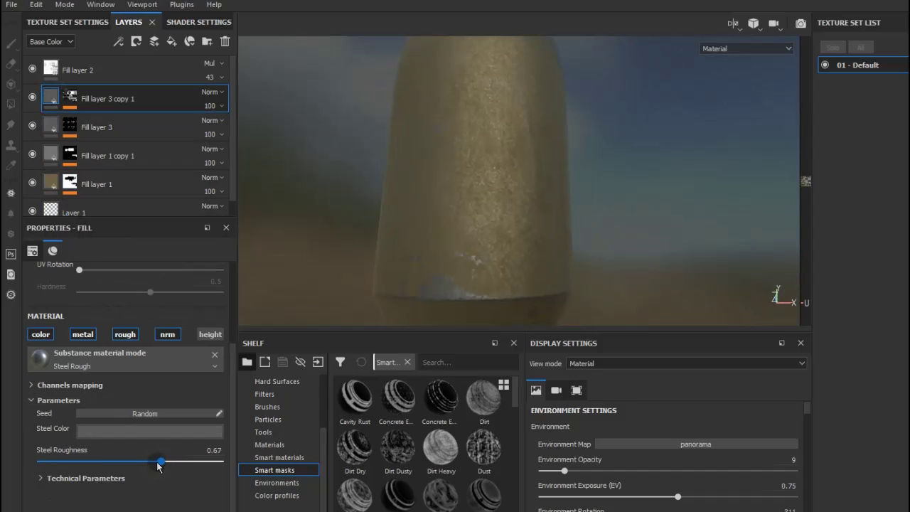
mouse_move(479, 273)
alt+mouse_down()
mouse_move(520, 218)
mouse_move(607, 243)
mouse_move(442, 284)
mouse_move(417, 192)
mouse_move(483, 305)
mouse_move(442, 252)
alt+mouse_up()
Lower Environment Opacity to 1 and raise Steel Roughness to 0.69.
drag(564, 470, 546, 473)
mouse_move(585, 248)
alt+mouse_down()
mouse_move(570, 311)
mouse_move(523, 330)
mouse_move(511, 360)
alt+mouse_up()
drag(551, 479, 545, 481)
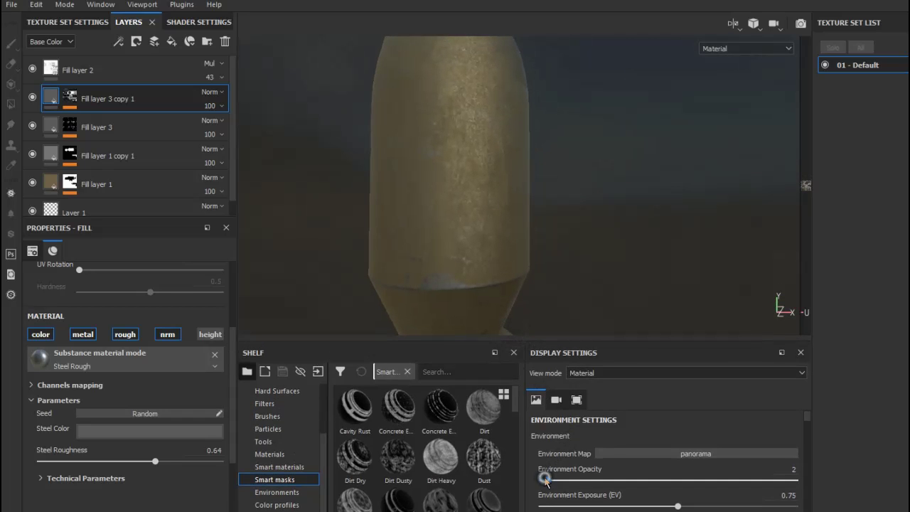
alt+drag(504, 228, 557, 244)
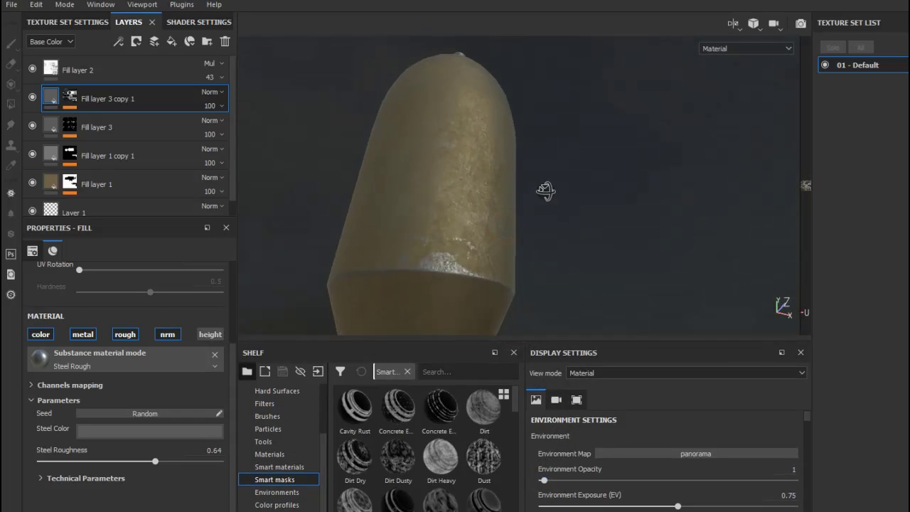
scroll(556, 245, down, 1)
scroll(474, 270, down, 2)
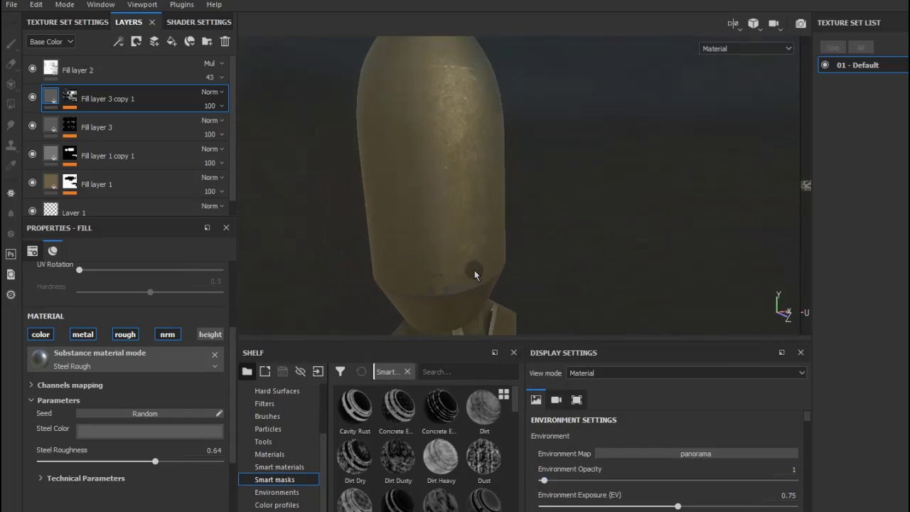
scroll(474, 270, down, 2)
mouse_move(560, 294)
alt+mouse_down()
mouse_move(544, 291)
mouse_move(595, 270)
alt+mouse_up()
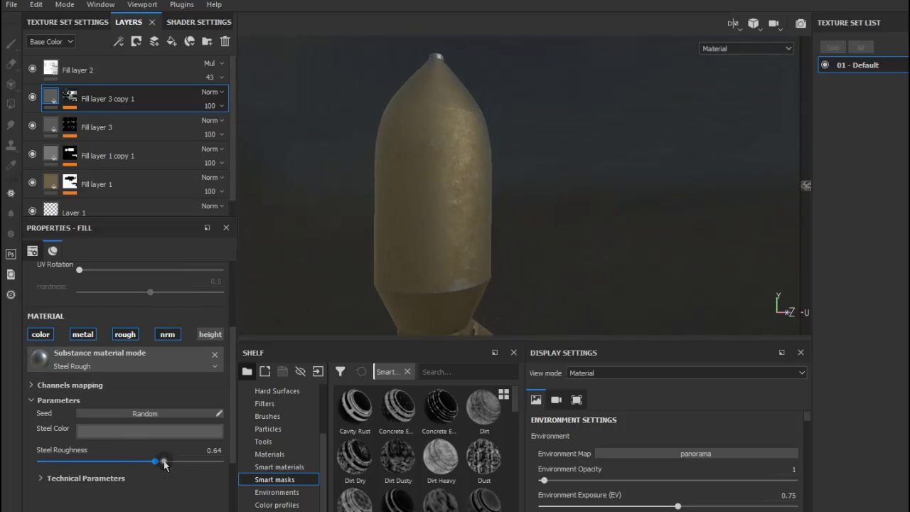
click(165, 461)
click(89, 478)
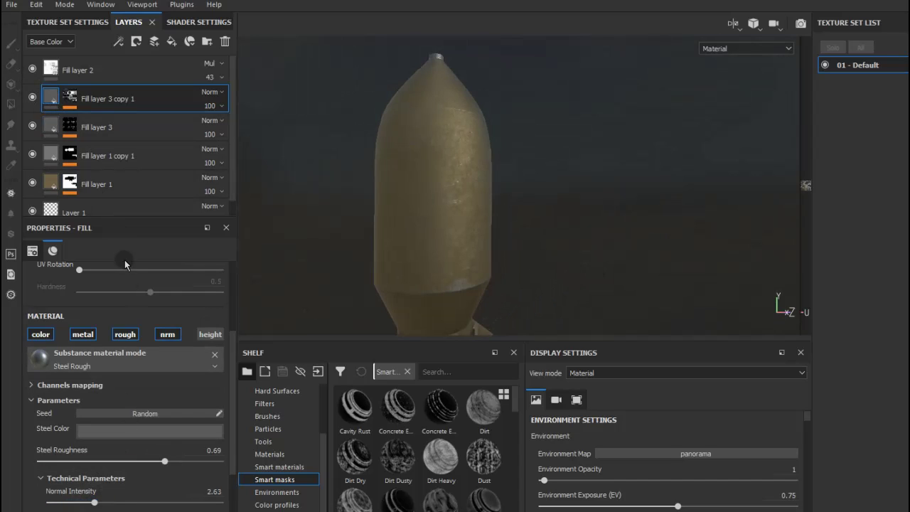
Check UV Scale on Fill layer 3 and Fill layer 1 copy 1, which tiles at 6.
scroll(140, 414, up, 4)
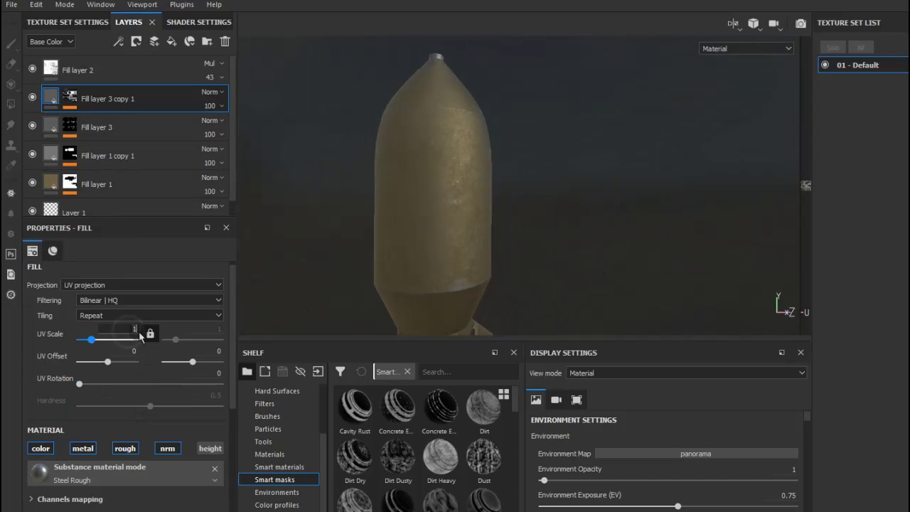
key(Return)
key(Down)
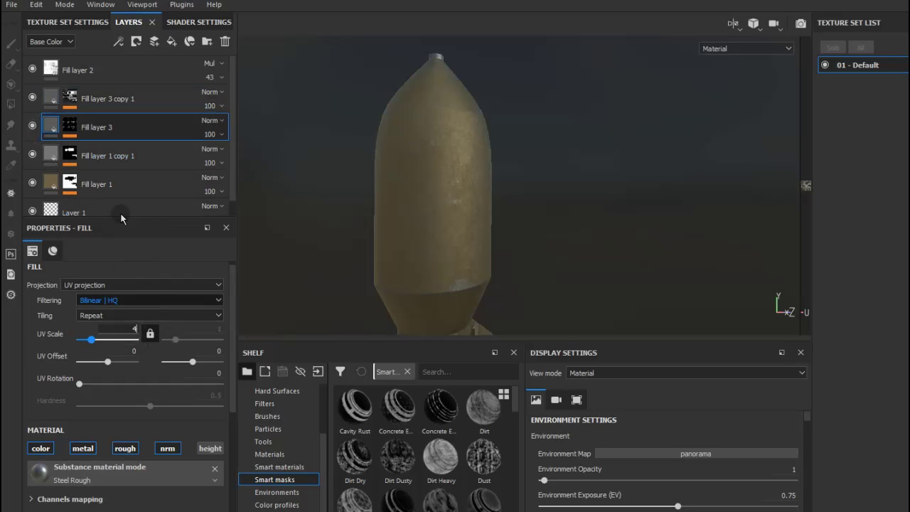
key(Down)
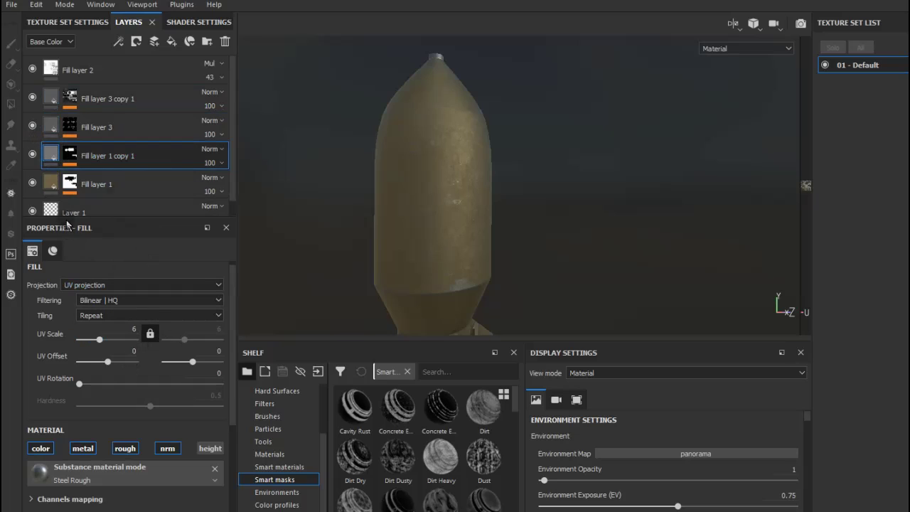
mouse_move(494, 224)
alt+mouse_down()
mouse_move(432, 243)
mouse_move(315, 234)
mouse_move(420, 253)
mouse_move(524, 315)
mouse_move(480, 280)
mouse_move(483, 170)
mouse_move(493, 264)
mouse_move(576, 195)
mouse_move(620, 213)
mouse_move(595, 258)
mouse_move(416, 223)
alt+mouse_up()
mouse_move(355, 199)
alt+mouse_down()
mouse_move(300, 215)
mouse_move(466, 239)
alt+mouse_up()
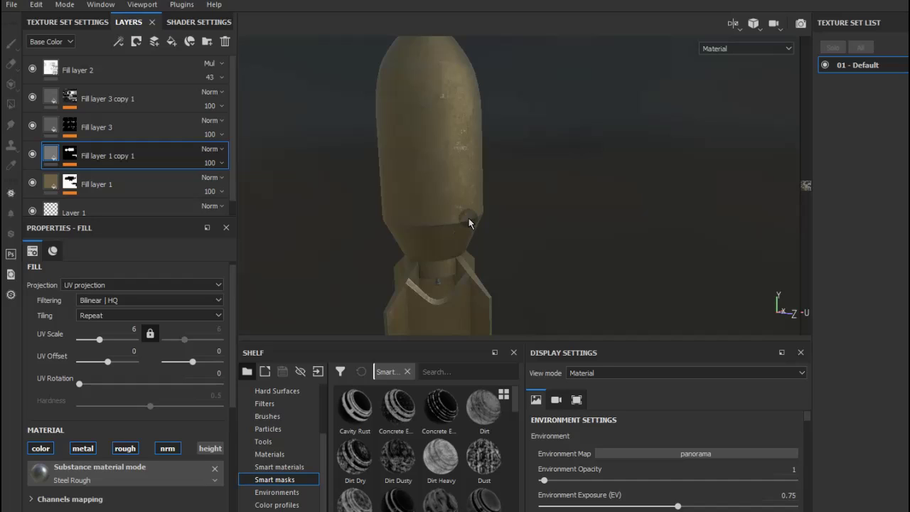
Cycle the viewport with C through Base Color, Metallic, Roughness and Normal to Height.
key(c)
key(c)
mouse_move(469, 220)
alt+mouse_down()
mouse_move(494, 213)
mouse_move(398, 215)
alt+mouse_up()
key(c)
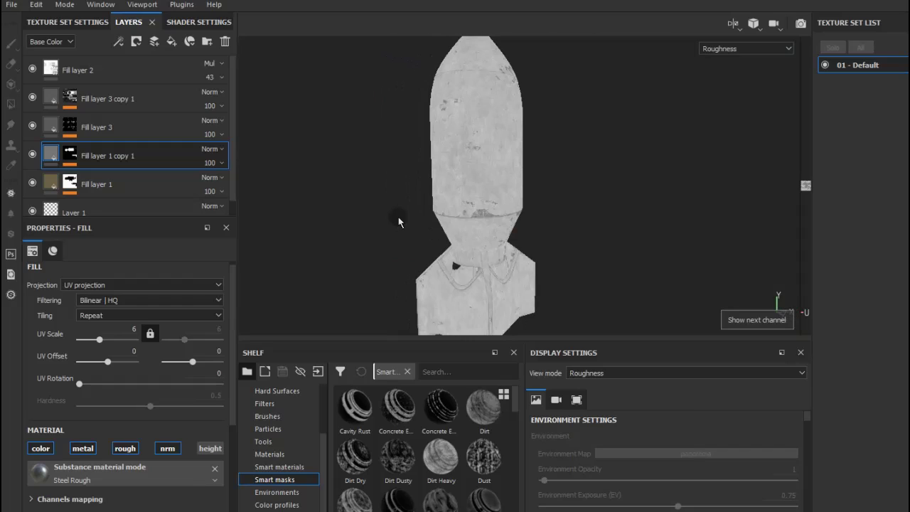
key(c)
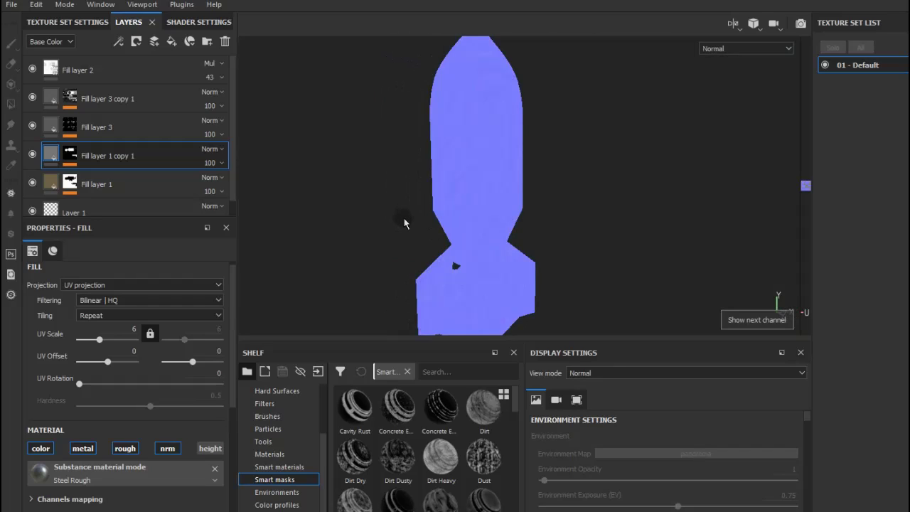
key(c)
alt+drag(609, 236, 559, 229)
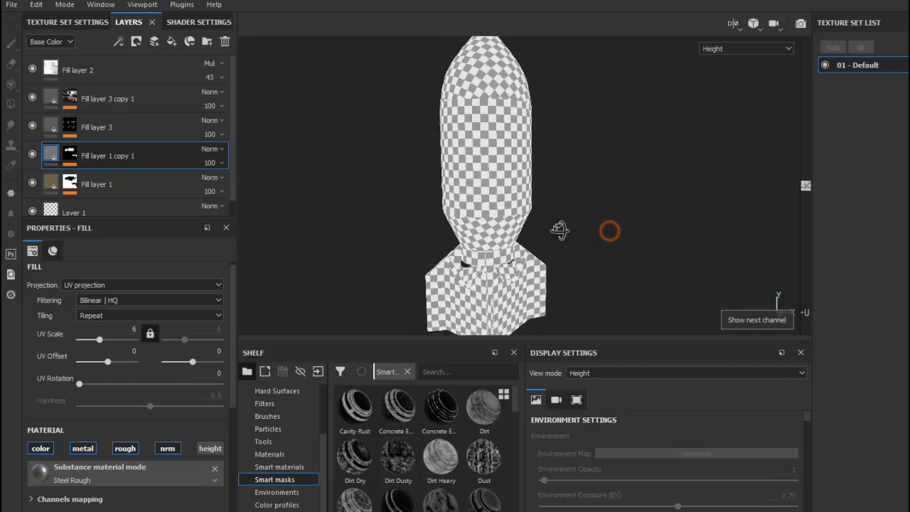
alt+right_drag(559, 230, 372, 223)
alt+right_drag(685, 248, 538, 246)
mouse_move(538, 246)
alt+mouse_down()
mouse_move(317, 274)
mouse_move(325, 246)
mouse_move(431, 220)
mouse_move(692, 252)
mouse_move(623, 307)
mouse_move(611, 281)
mouse_move(564, 283)
alt+mouse_up()
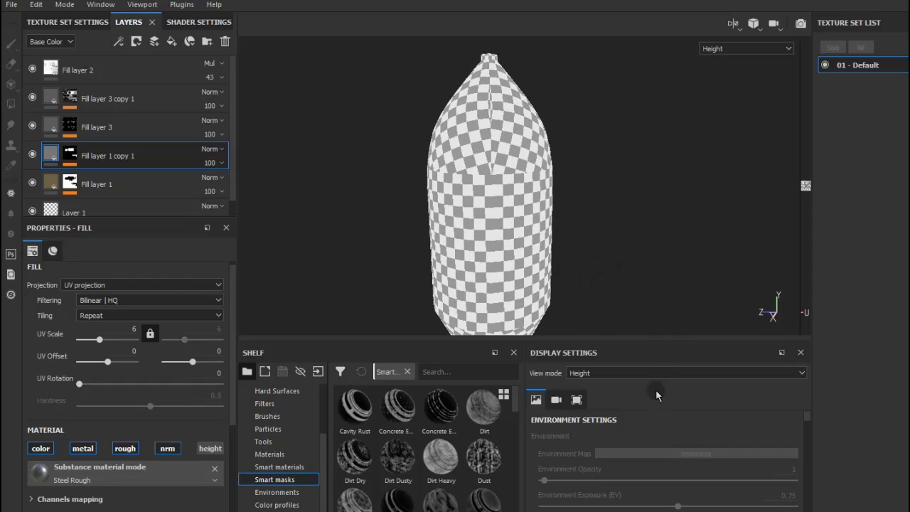
Turn on Show mesh wireframe in Display Settings.
scroll(645, 415, down, 3)
scroll(645, 415, down, 3)
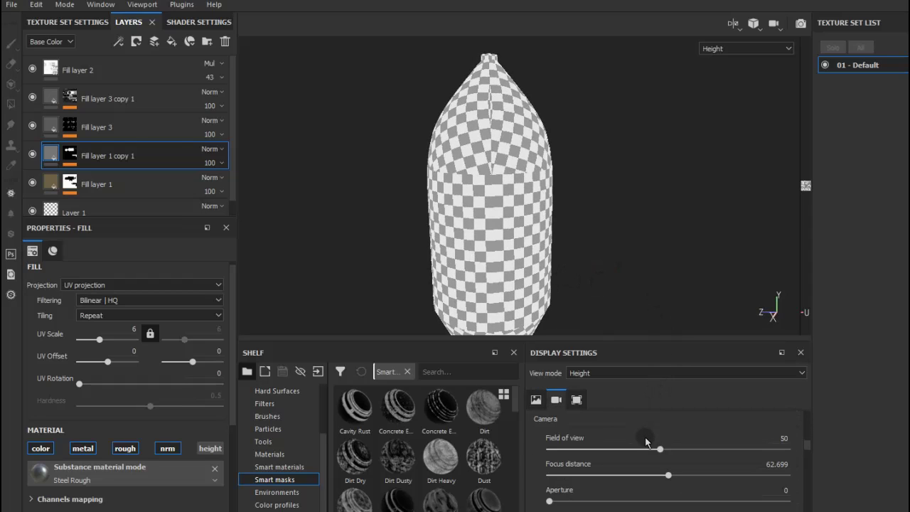
scroll(646, 448, down, 2)
drag(805, 460, 807, 413)
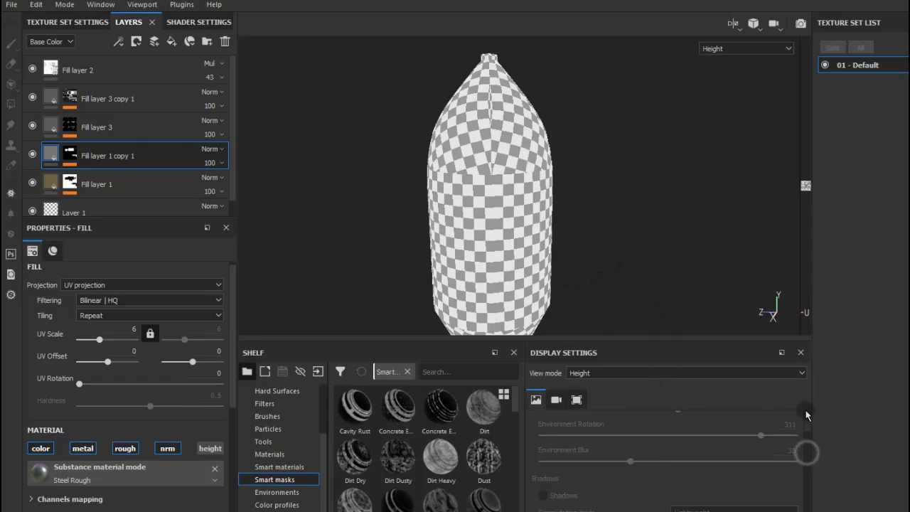
scroll(678, 435, down, 2)
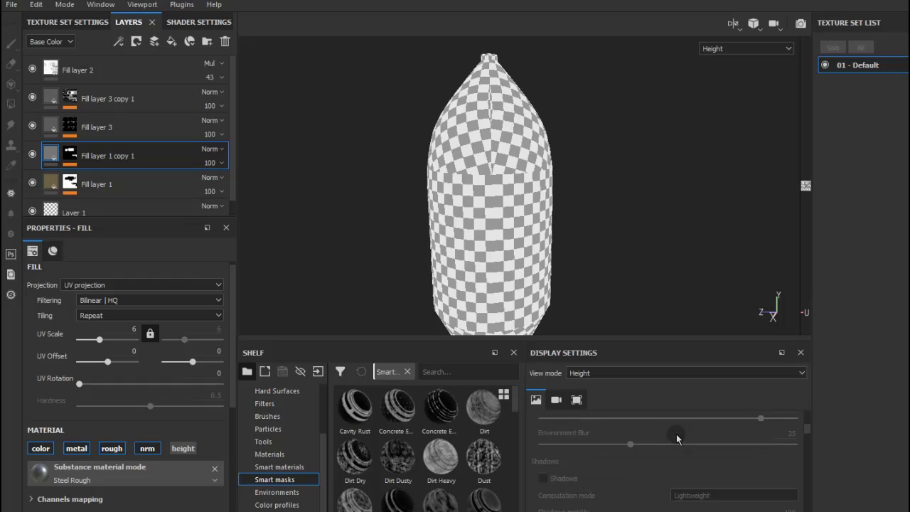
scroll(679, 435, down, 2)
scroll(677, 437, down, 2)
scroll(676, 439, down, 2)
scroll(677, 438, down, 2)
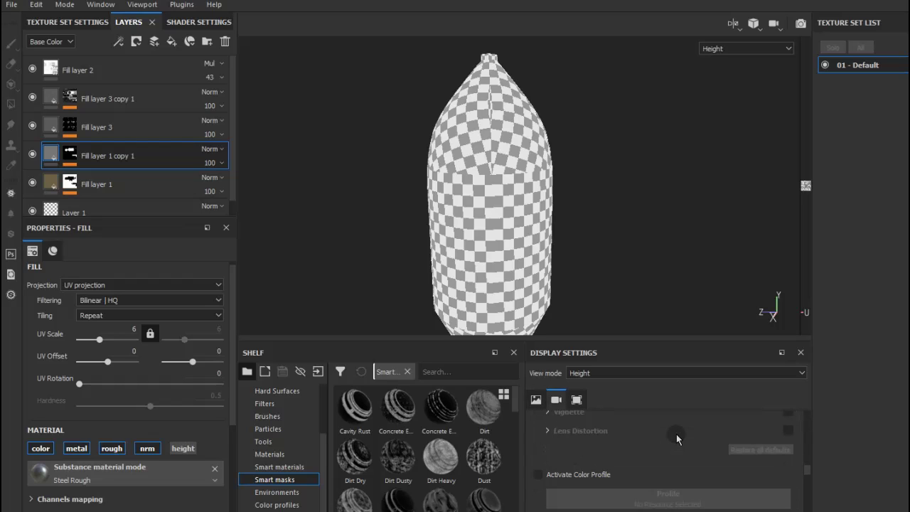
scroll(676, 438, down, 2)
scroll(677, 438, down, 2)
scroll(677, 439, down, 1)
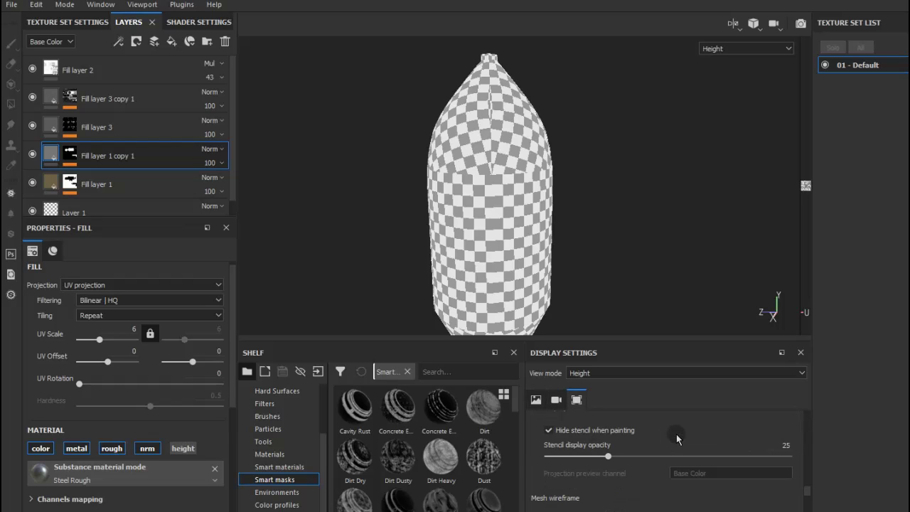
scroll(677, 439, down, 2)
click(549, 451)
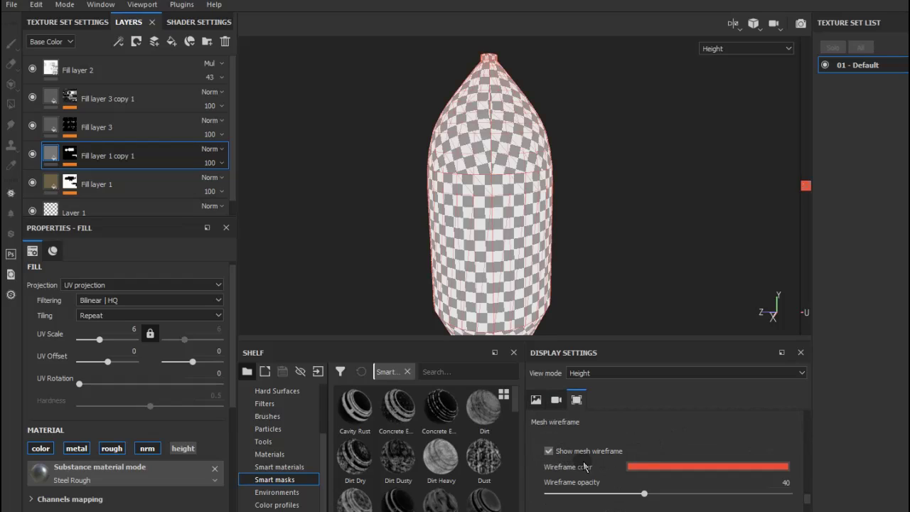
Set the wireframe opacity to 72 and its colour to black.
drag(681, 493, 722, 498)
click(690, 467)
click(688, 435)
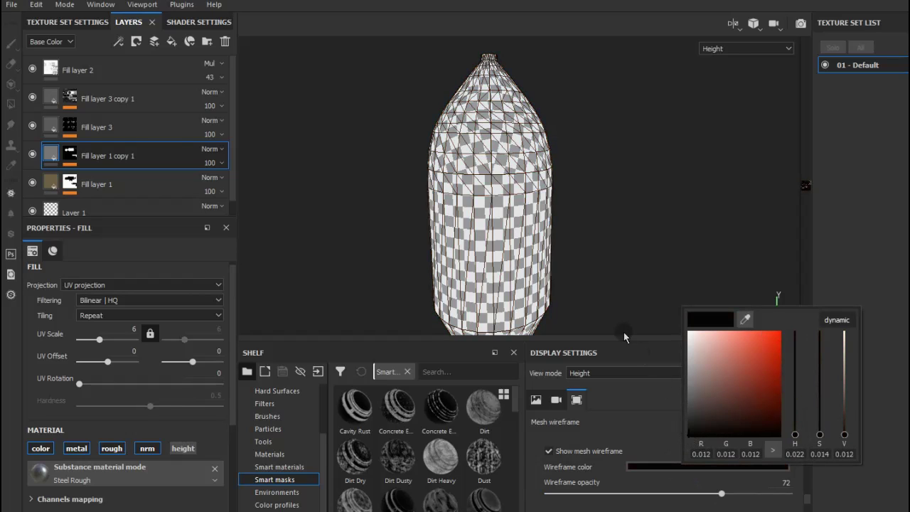
click(612, 287)
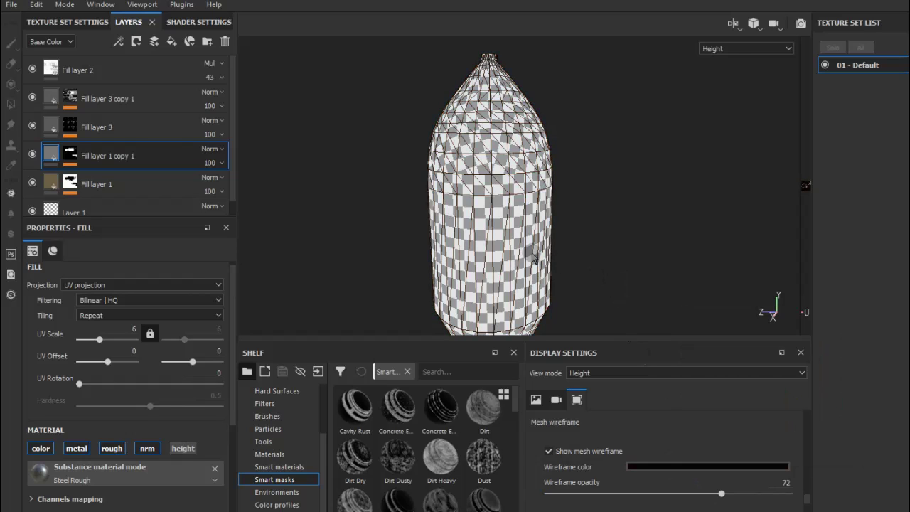
alt+drag(534, 258, 537, 219)
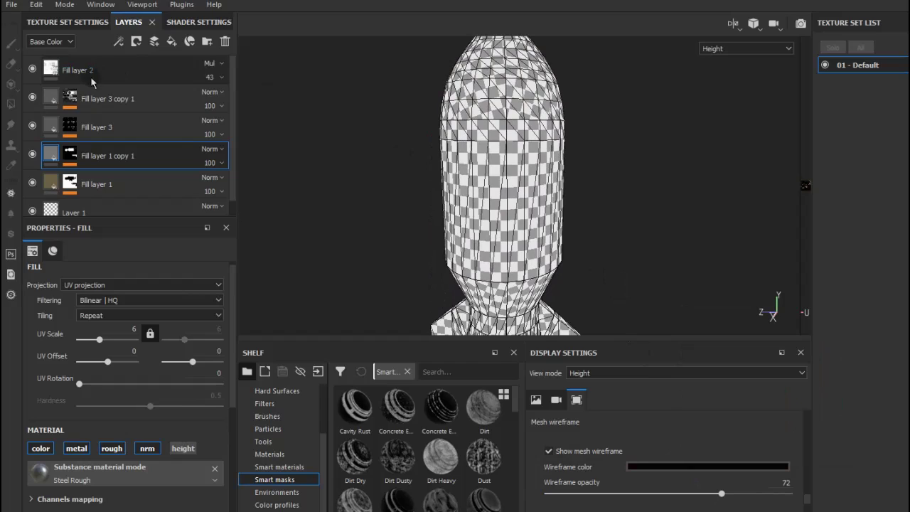
Add Fill layer 4 with a black mask.
click(173, 42)
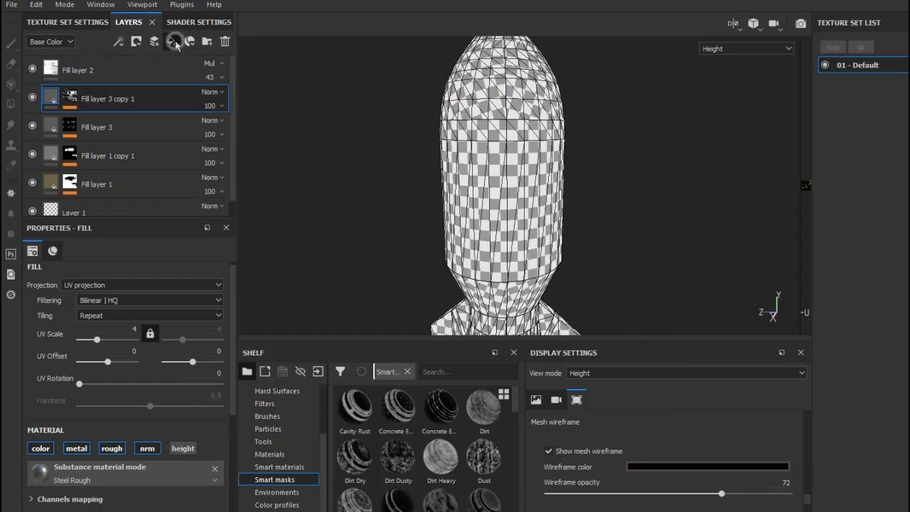
right_click(148, 104)
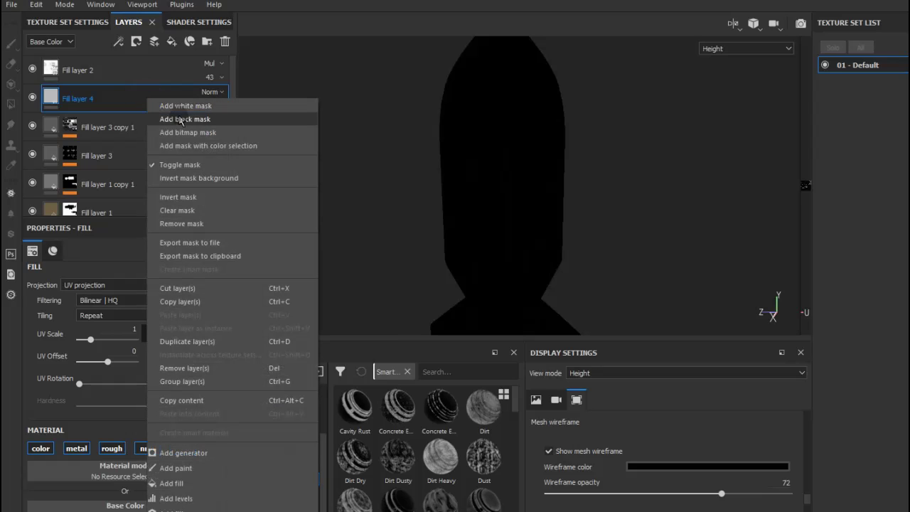
click(178, 112)
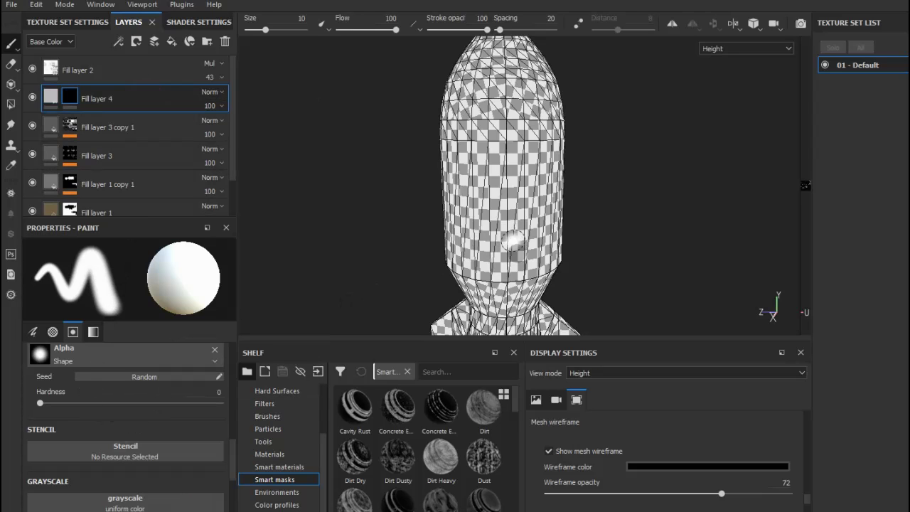
Shrink the brush to 3.11 and paint a straight vertical line on the body.
ctrl+right_drag(508, 259, 498, 259)
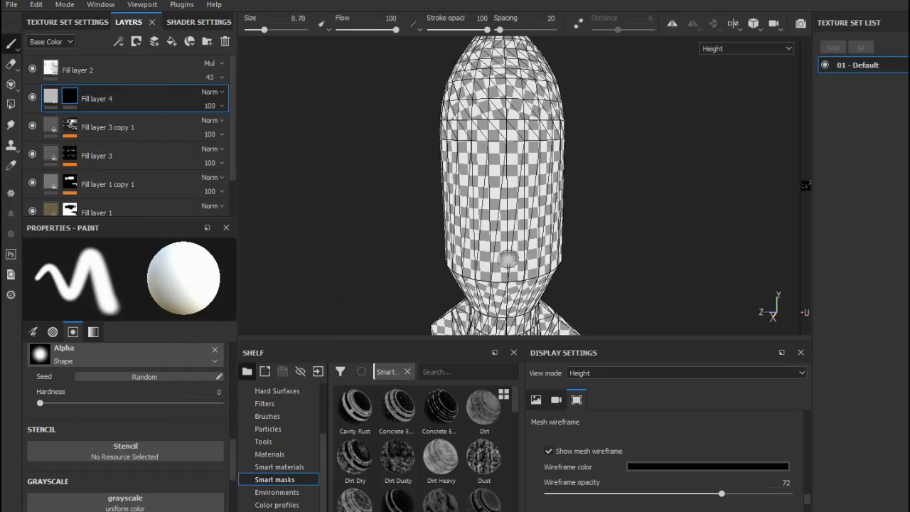
ctrl+right_drag(509, 156, 505, 142)
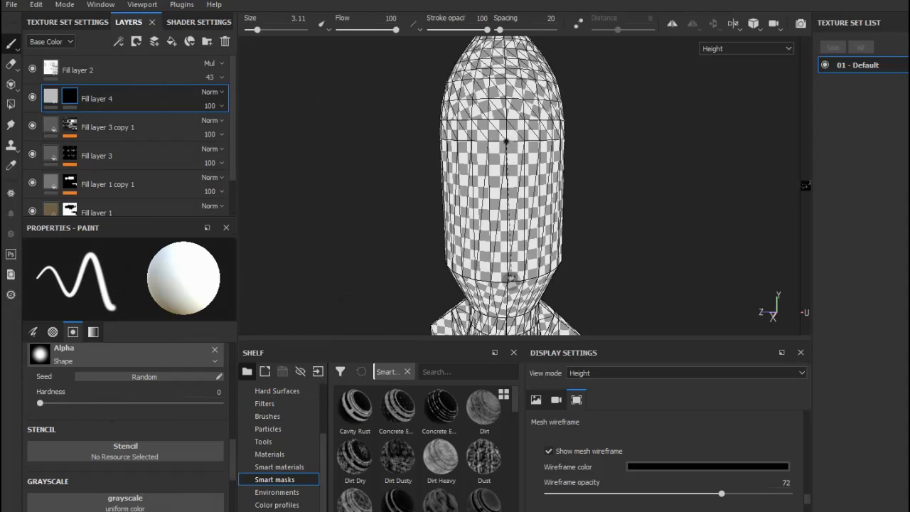
key(shift)
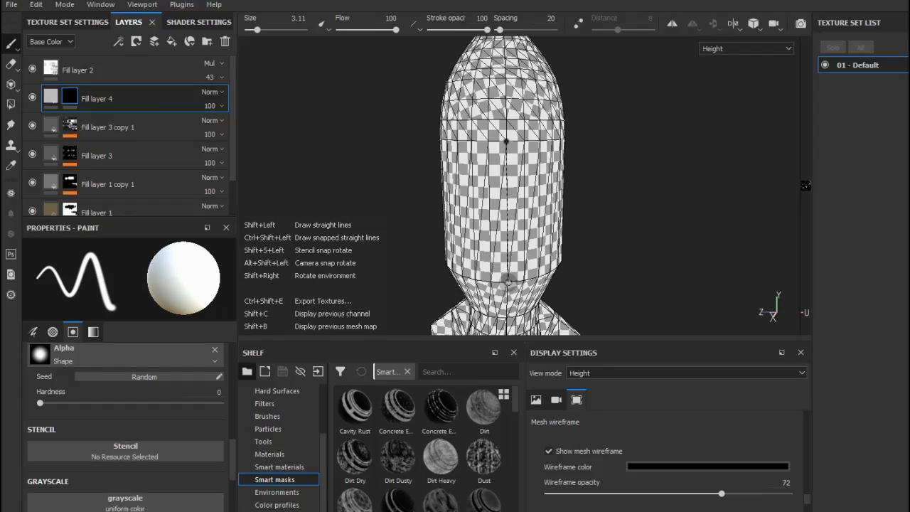
shift+click(507, 280)
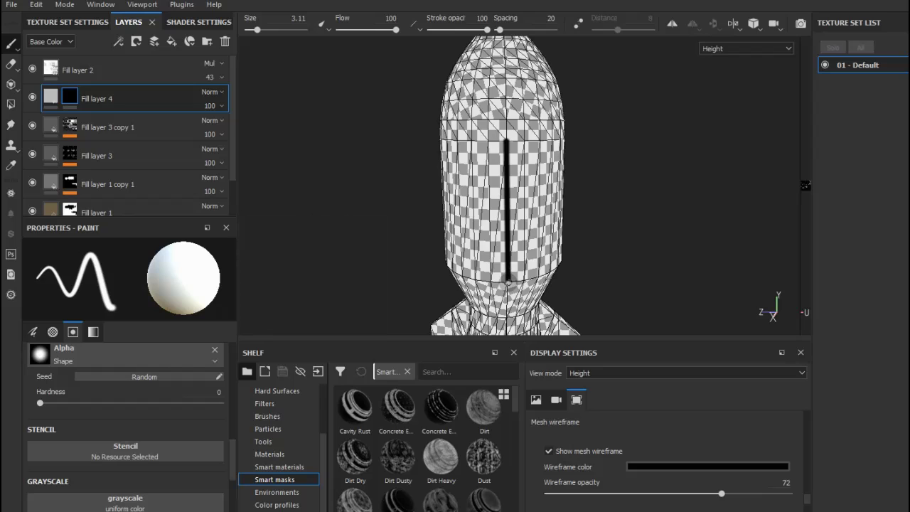
Clear the mask and repaint the straight vertical seam at brush size 1.86.
right_click(69, 98)
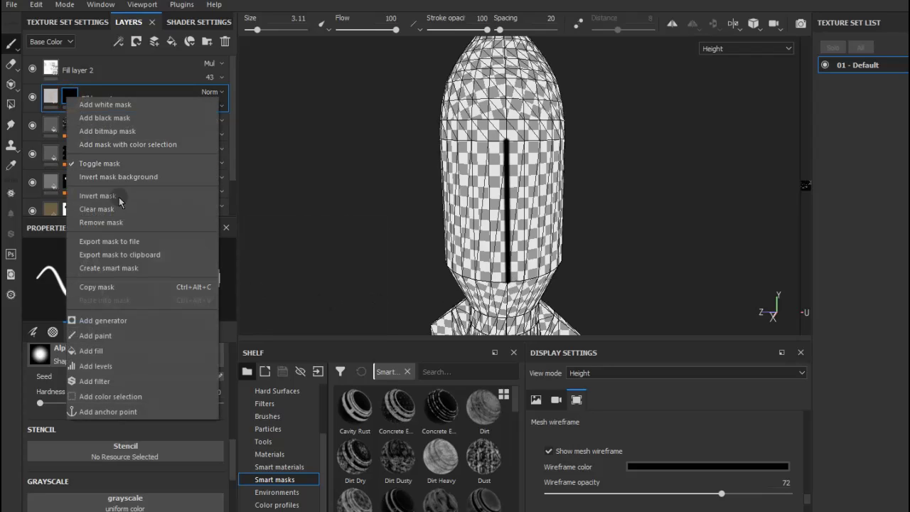
click(106, 209)
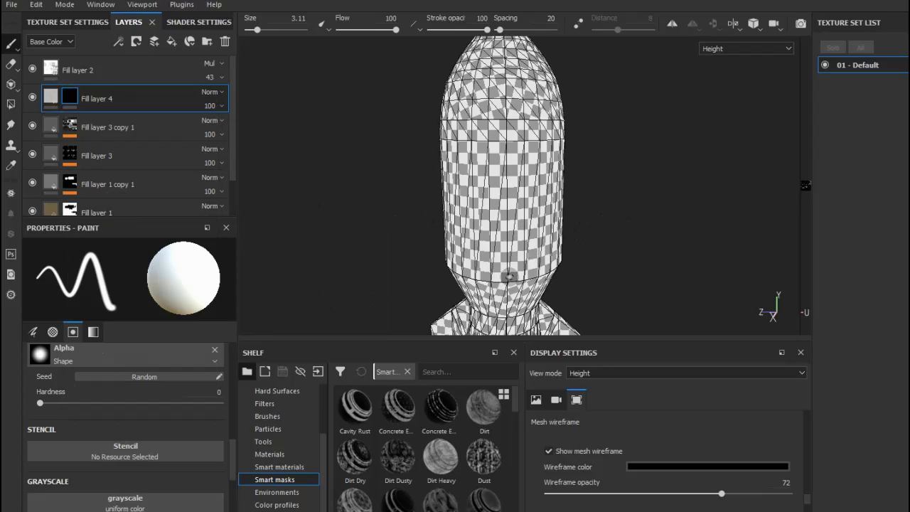
key(bracketleft)
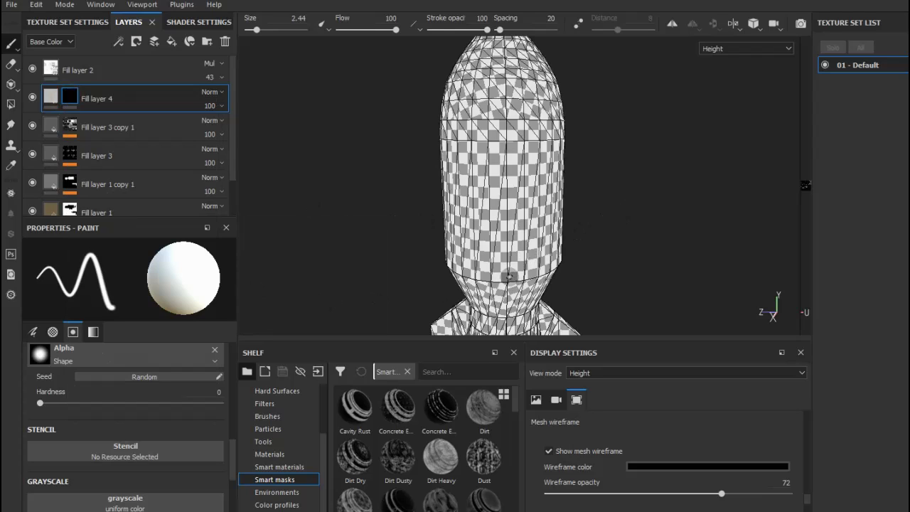
key(bracketleft)
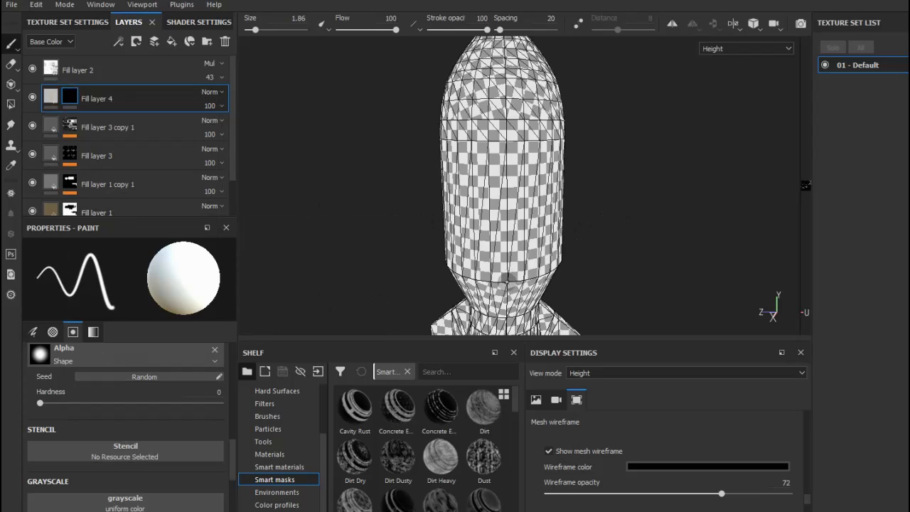
key(shift)
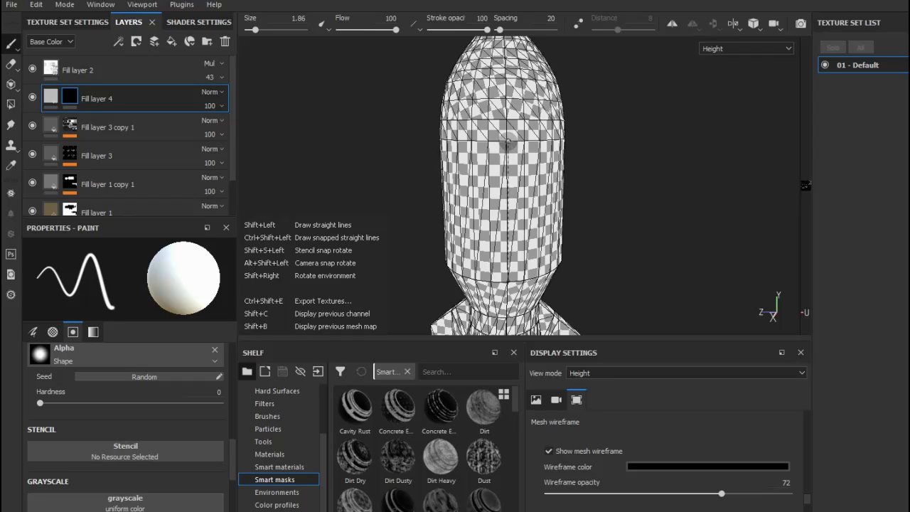
shift+click(506, 141)
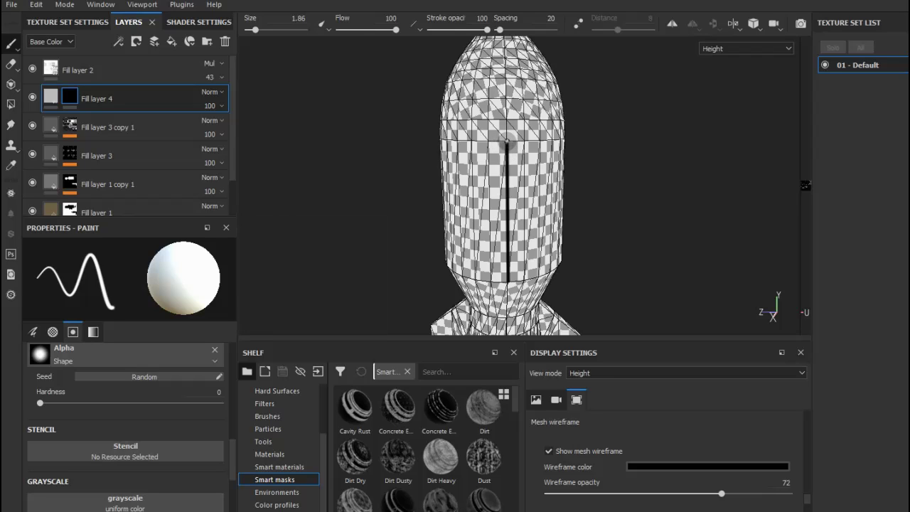
Paint the lower part of the vertical seam on Fill layer 4's mask, down toward the fins.
mouse_move(529, 133)
alt+mouse_down()
mouse_move(542, 107)
mouse_move(515, 108)
alt+mouse_up()
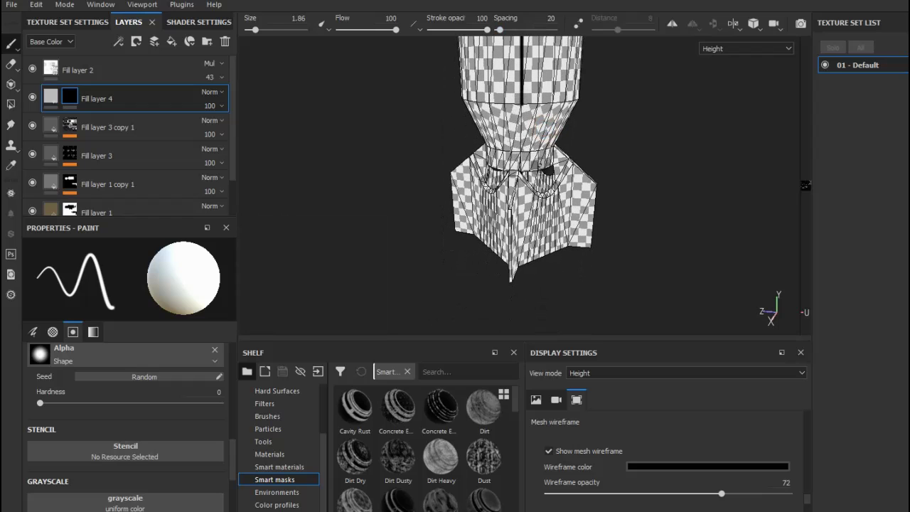
alt+drag(532, 162, 522, 183)
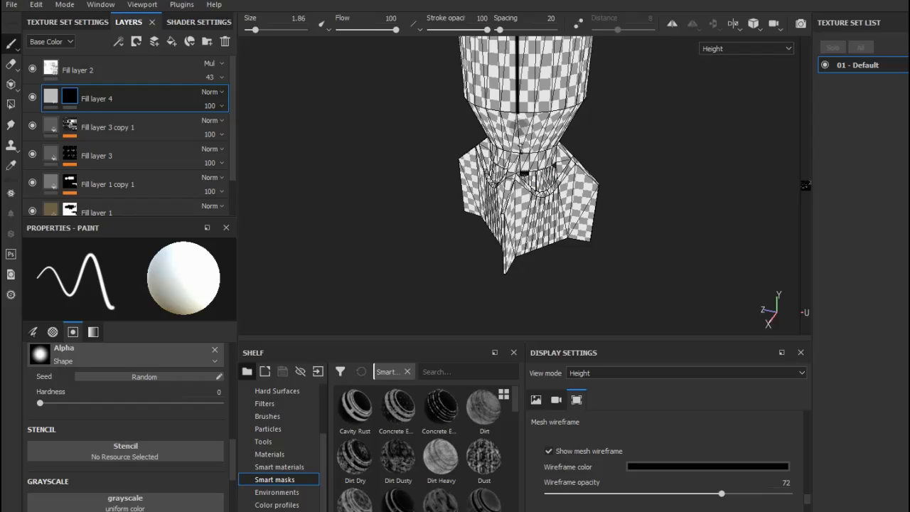
shift+click(519, 108)
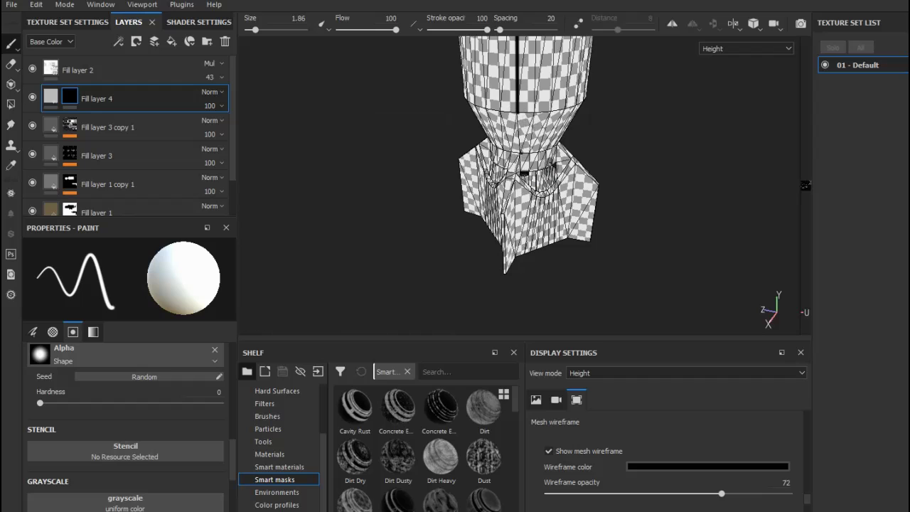
scroll(523, 151, up, 1)
scroll(523, 142, up, 1)
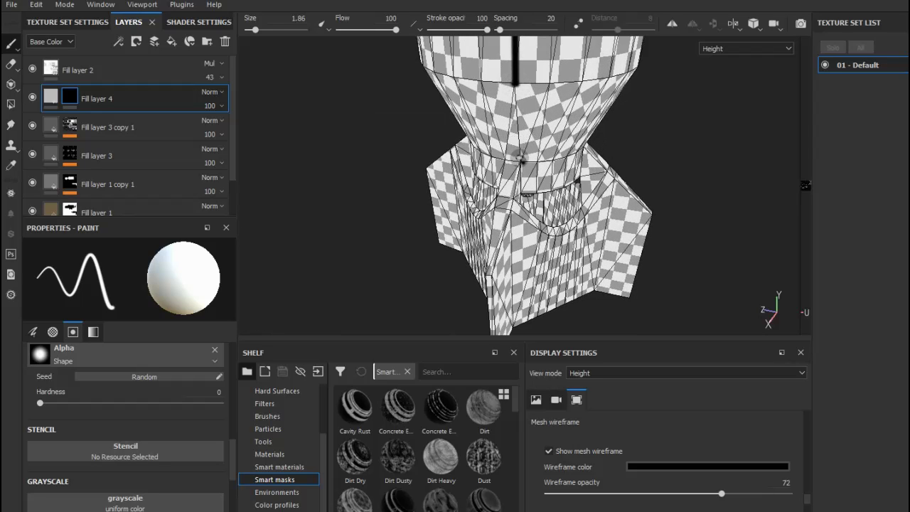
shift+click(521, 162)
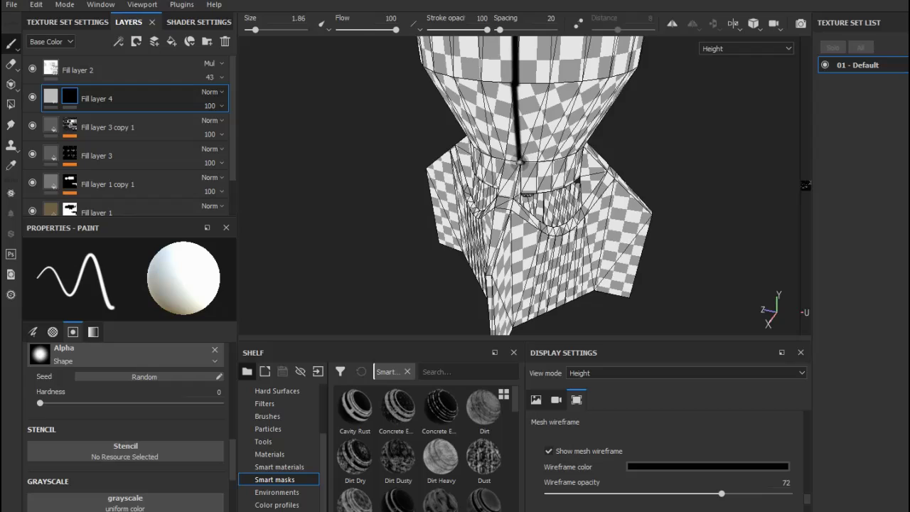
key(ctrl+z)
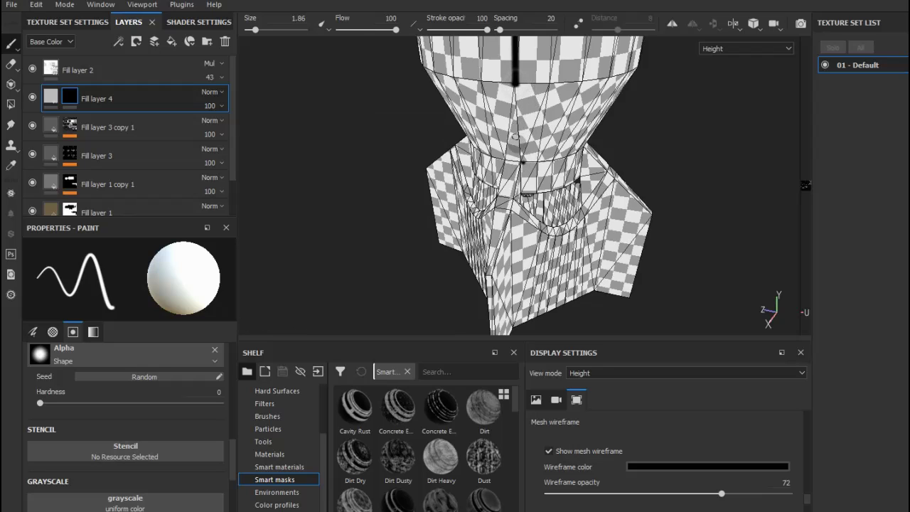
shift+click(521, 162)
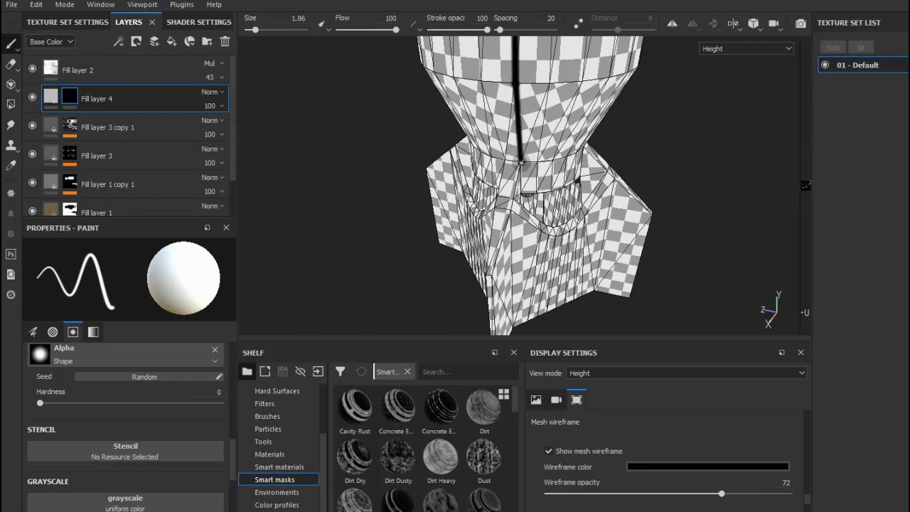
Continue the straight vertical seam up the bomb's body to the neck.
alt+drag(504, 229, 506, 207)
scroll(525, 170, down, 2)
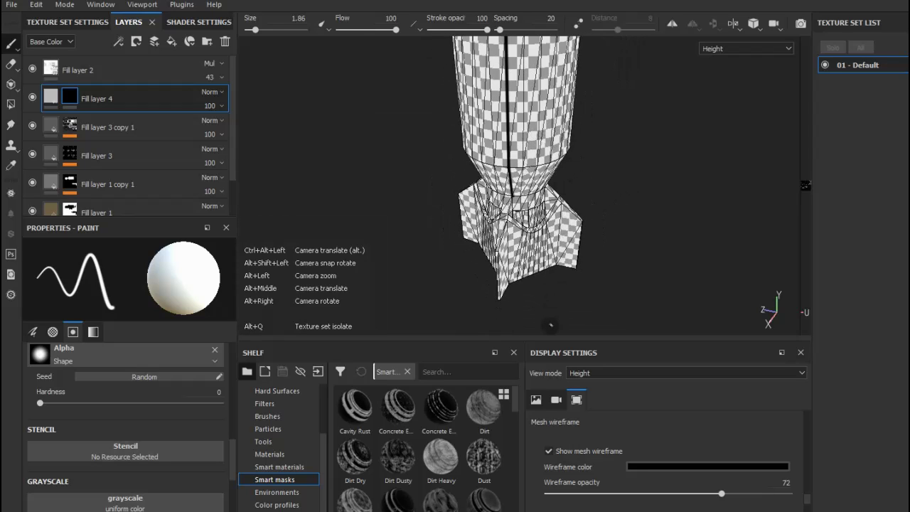
alt+drag(532, 148, 498, 317)
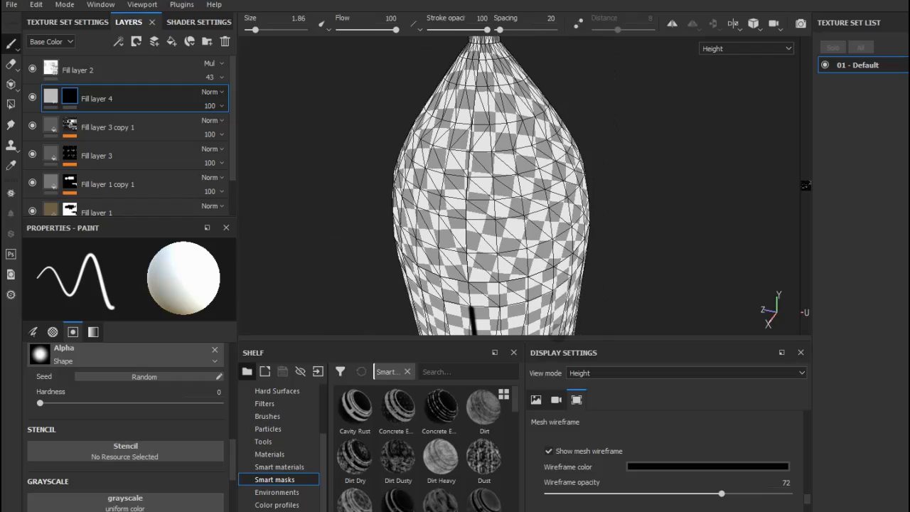
alt+drag(474, 309, 498, 270)
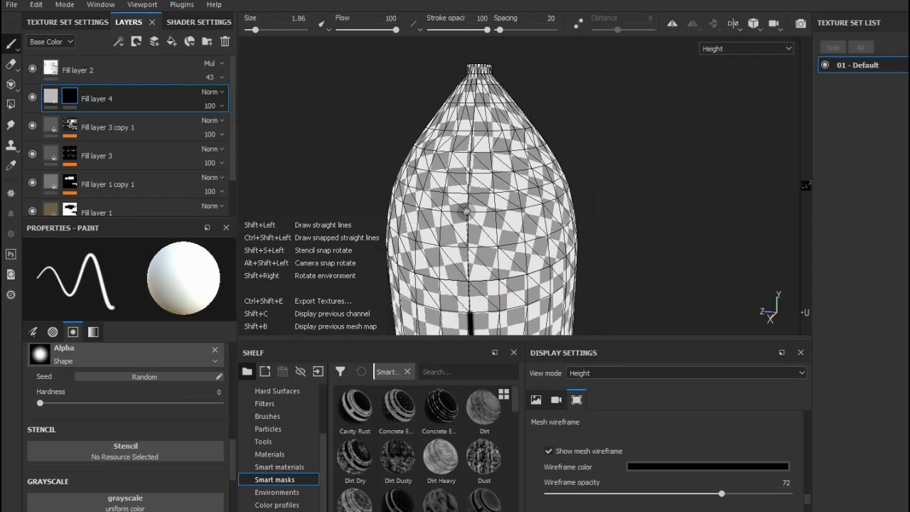
shift+click(469, 211)
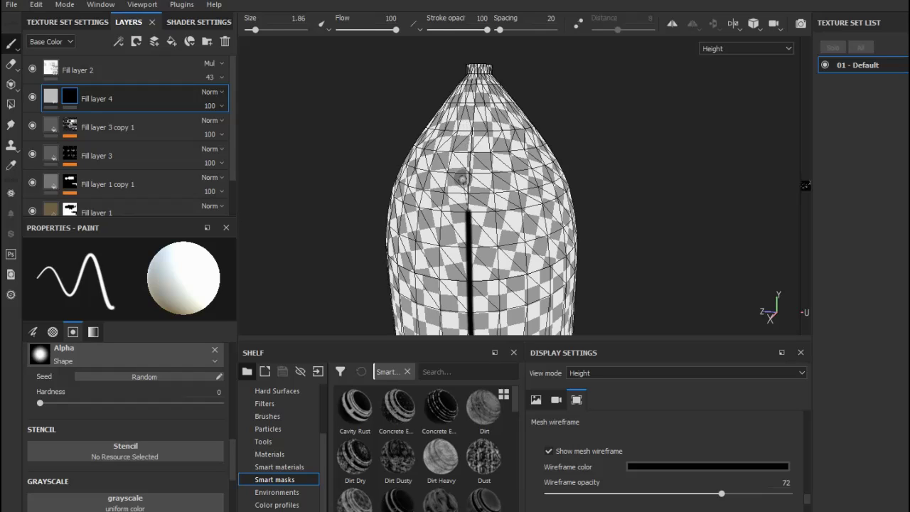
shift+click(467, 174)
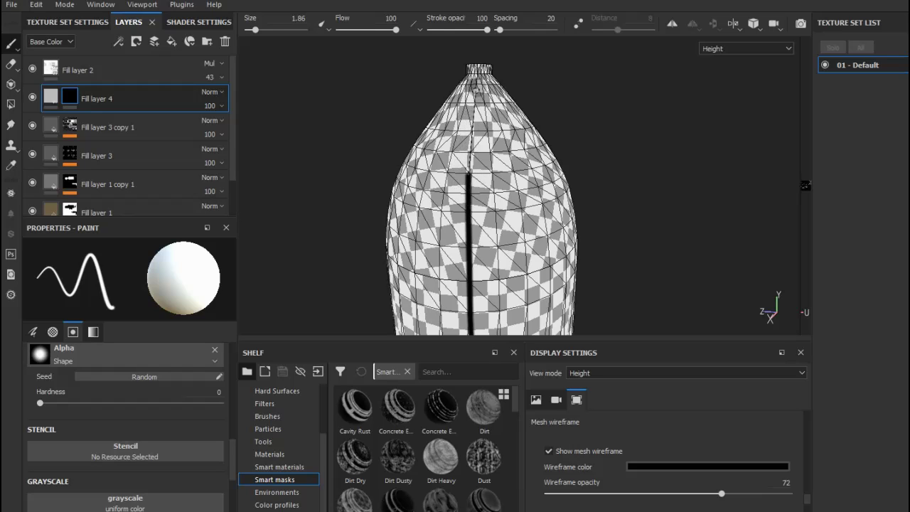
shift+click(476, 74)
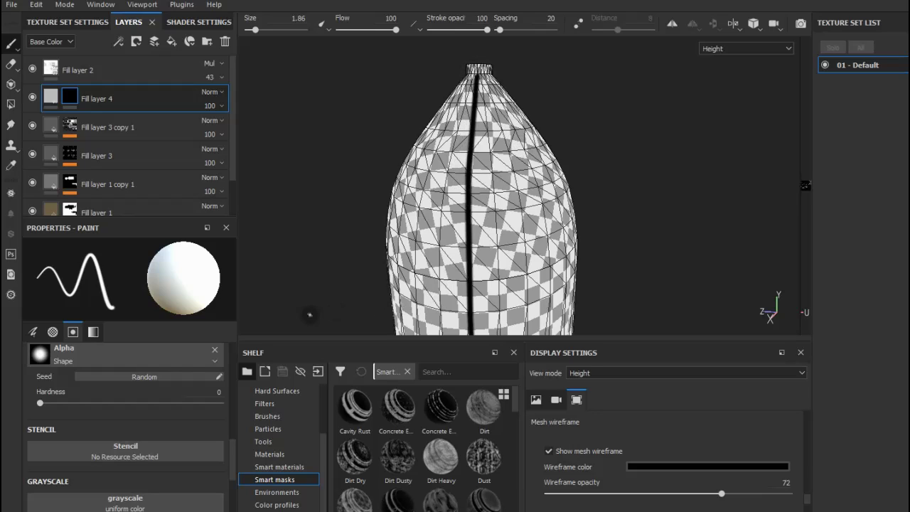
Switch to Material view with the mesh wireframe hidden, then select Fill layer 4's fill properties.
key(m)
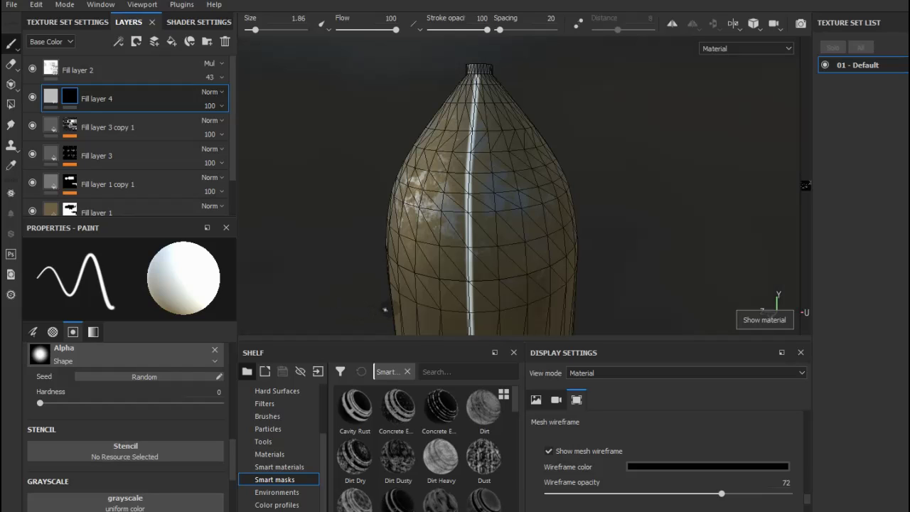
click(564, 453)
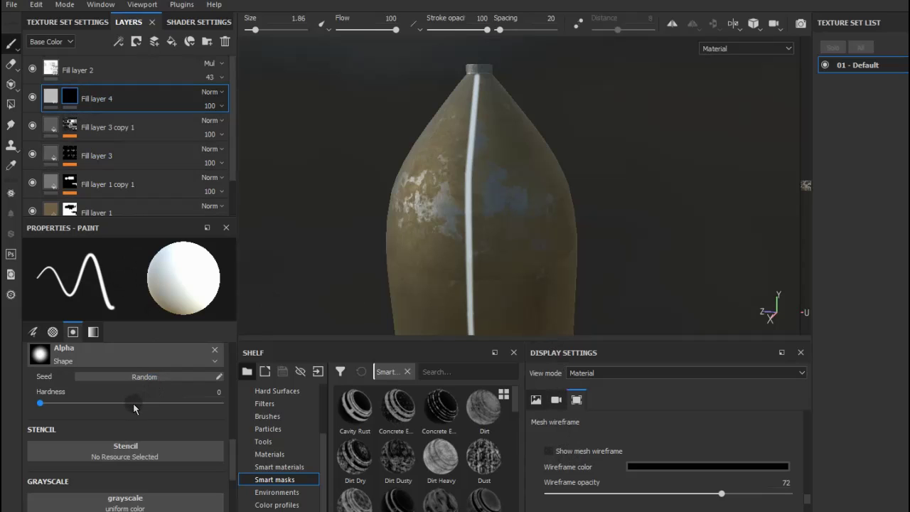
alt+drag(487, 193, 545, 206)
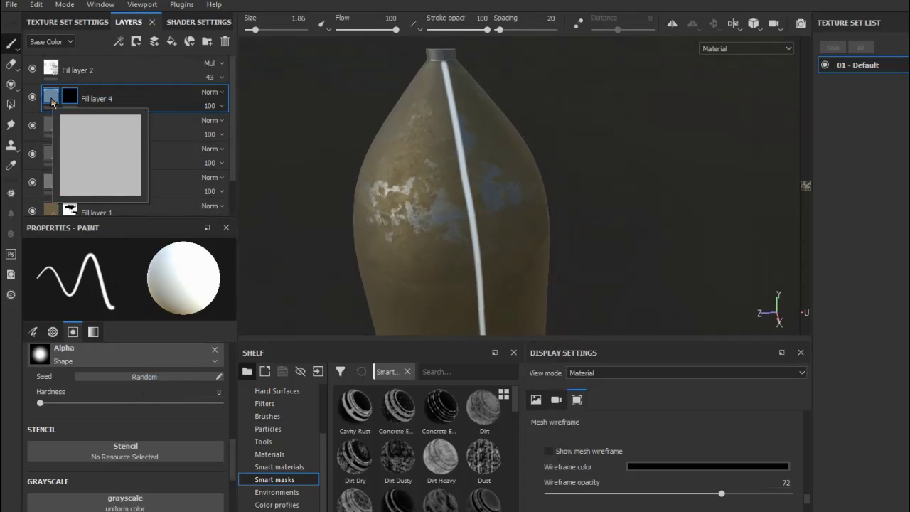
click(52, 102)
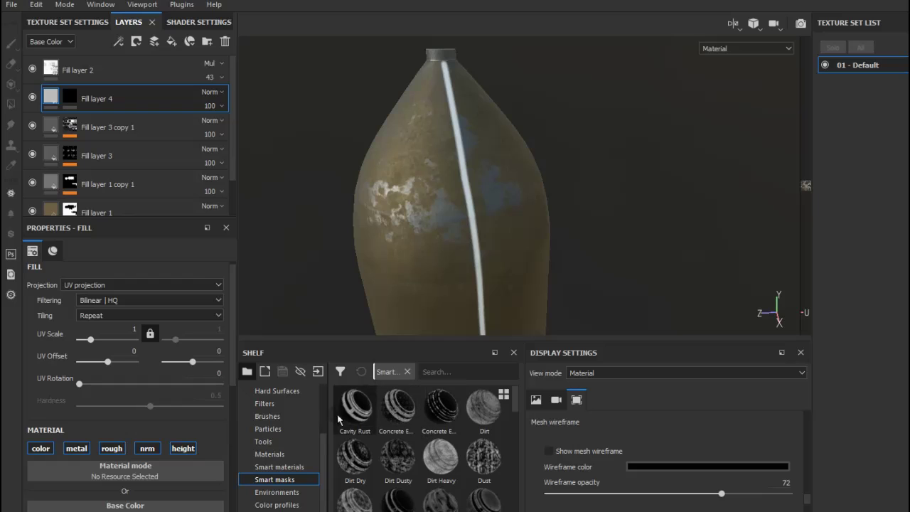
Apply the Steel Painted material from the Shelf's Materials to Fill layer 4.
click(284, 453)
scroll(431, 483, down, 5)
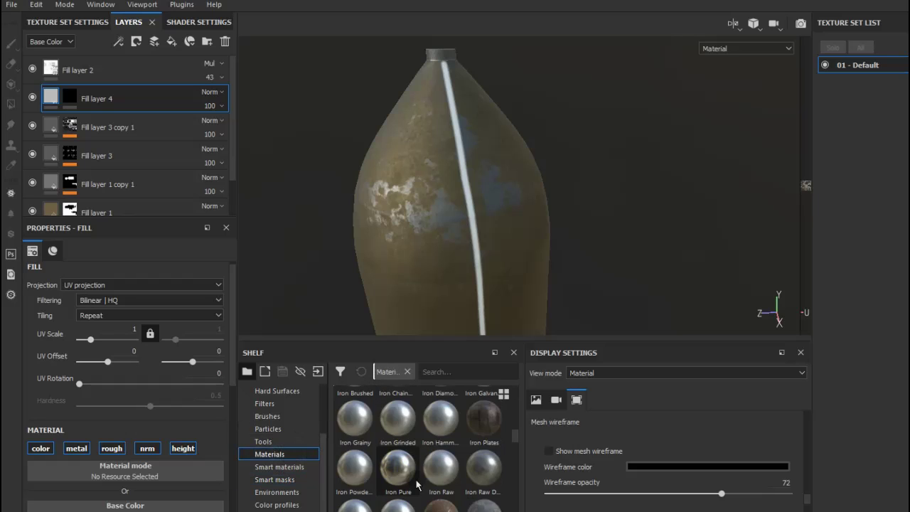
scroll(420, 478, down, 5)
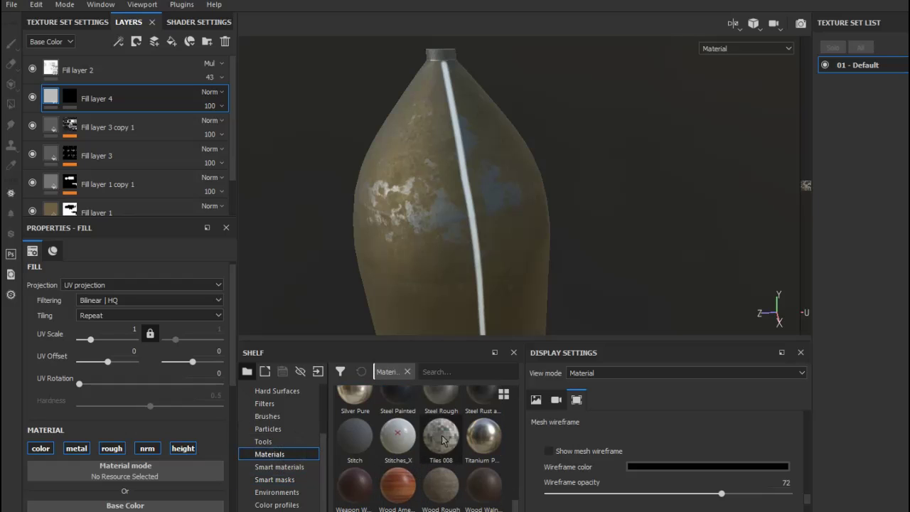
click(383, 400)
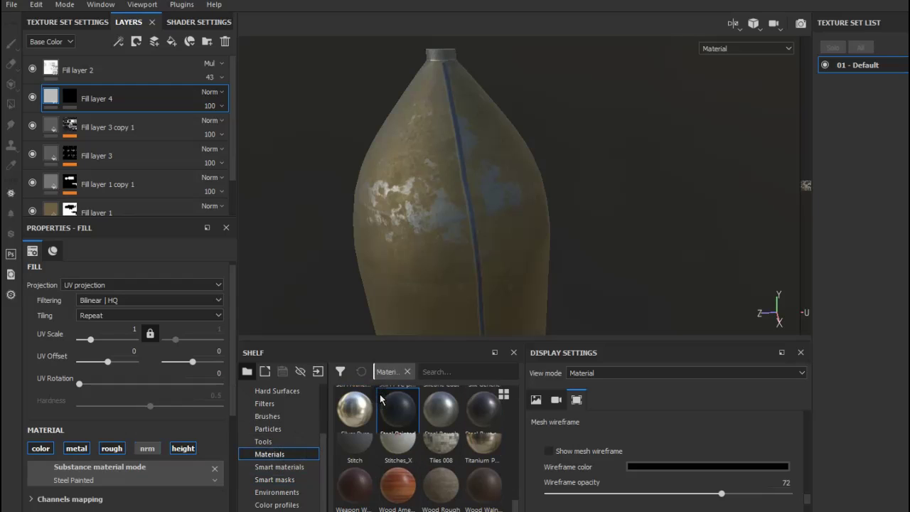
alt+drag(533, 270, 469, 249)
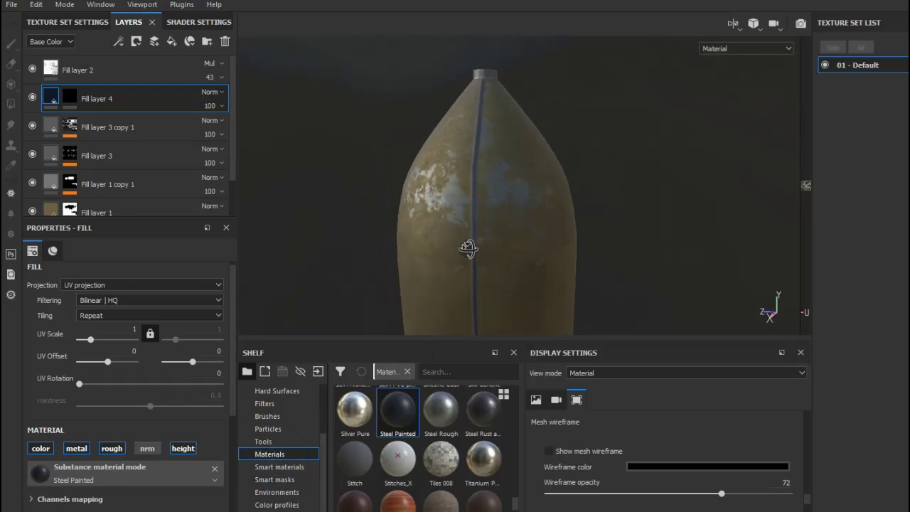
Enable the fill's normal channel and raise Paint Roughness to about 0.55.
scroll(110, 450, down, 2)
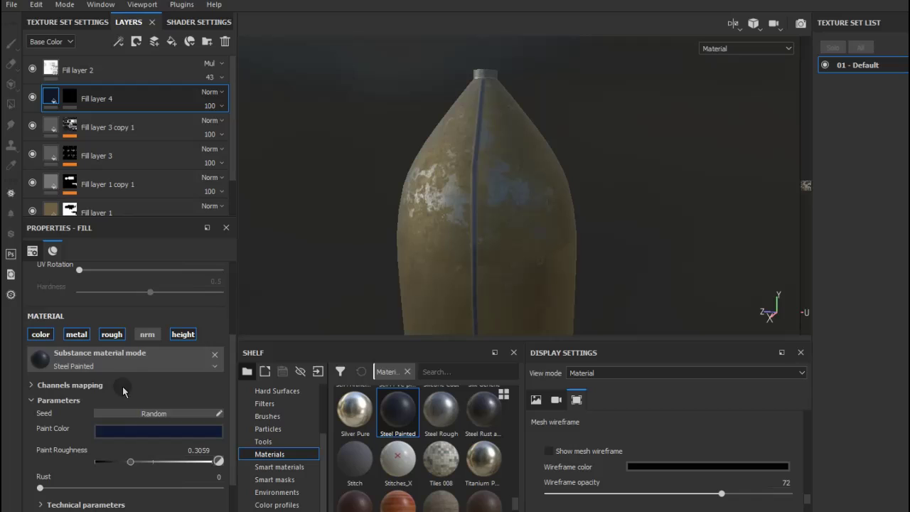
click(146, 334)
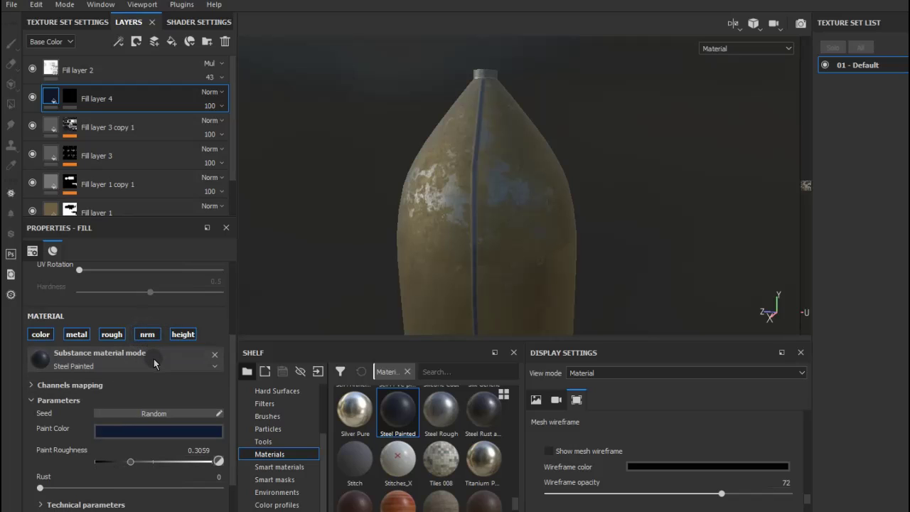
alt+drag(417, 284, 353, 256)
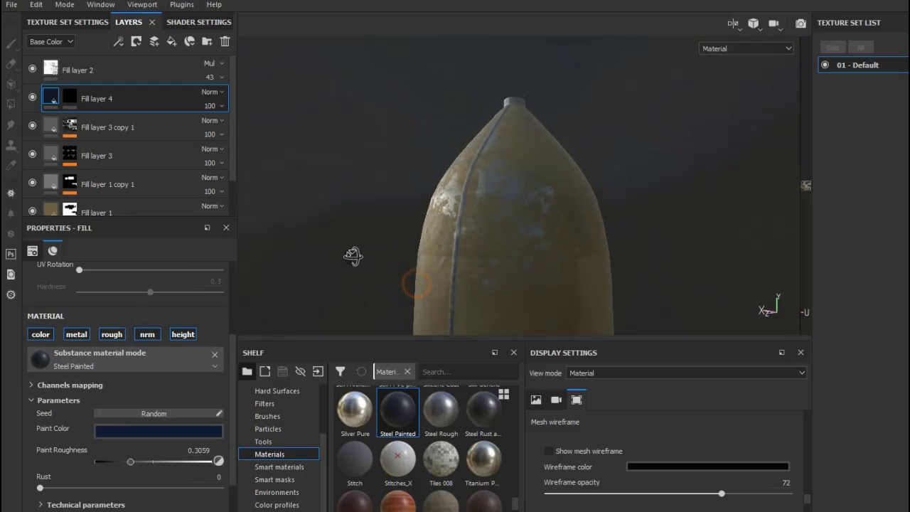
alt+drag(487, 304, 528, 93)
mouse_move(514, 240)
alt+mouse_down()
mouse_move(538, 179)
mouse_move(578, 200)
mouse_move(585, 215)
alt+mouse_up()
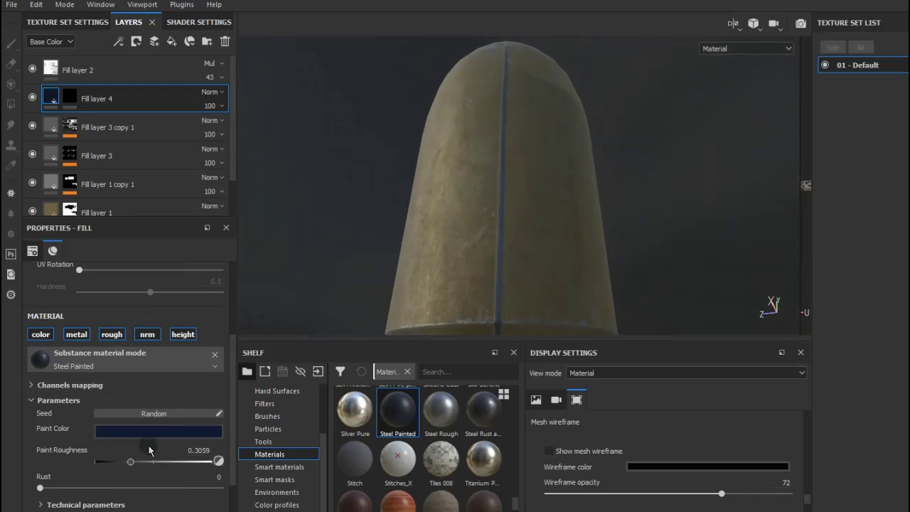
drag(155, 462, 158, 462)
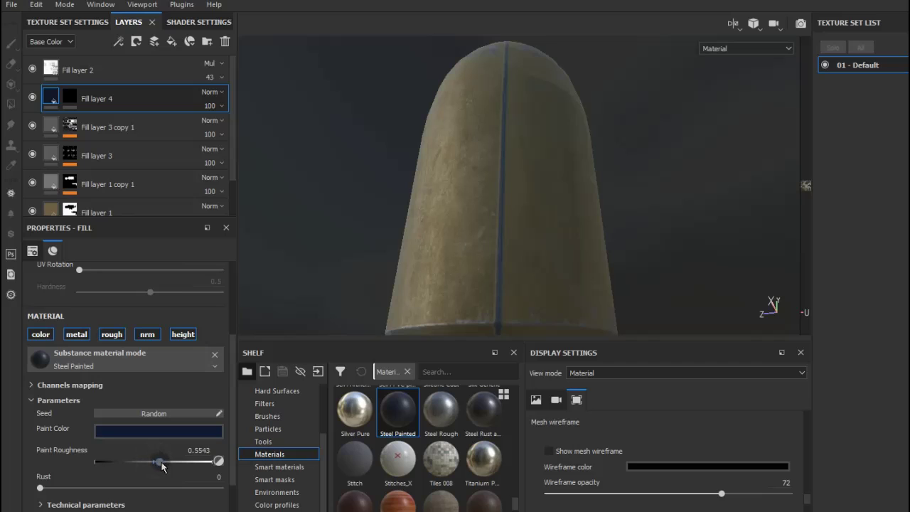
click(148, 434)
Change the paint colour from blue to olive (RGB 0.293, 0.265, 0.158).
drag(263, 341, 264, 391)
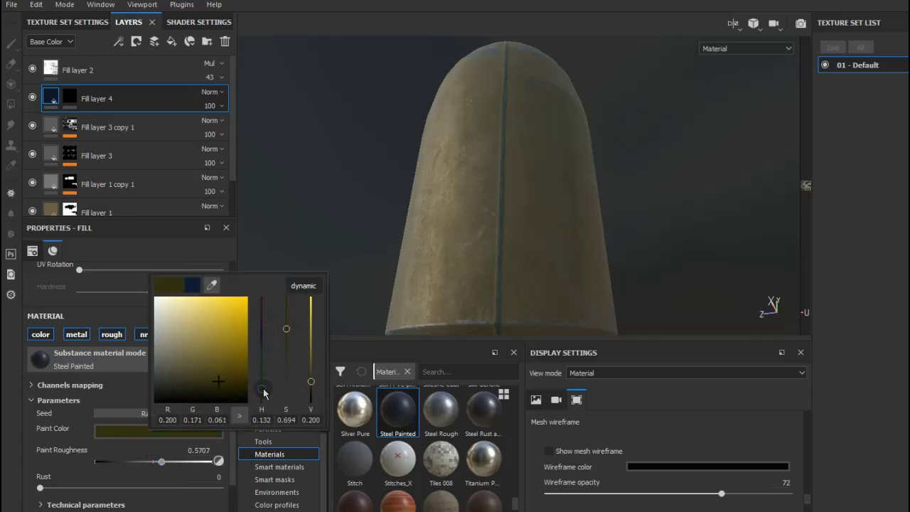
click(206, 374)
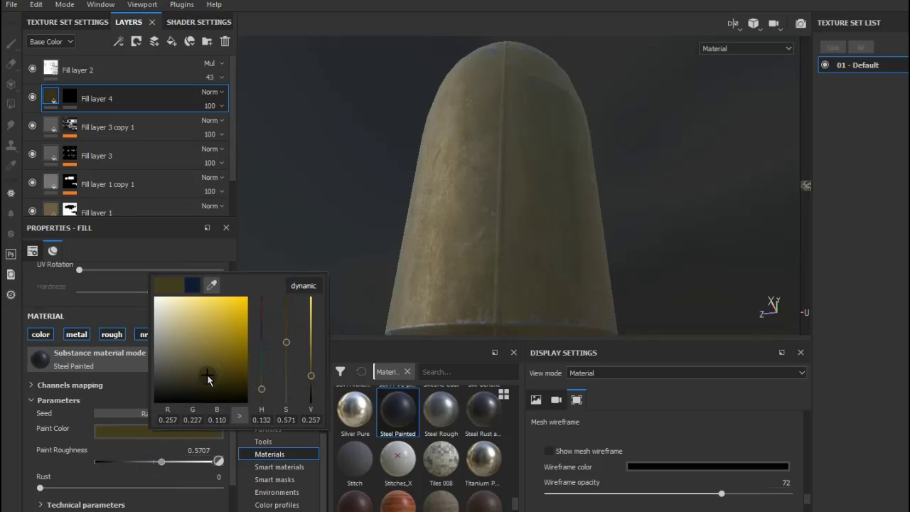
mouse_move(294, 244)
alt+mouse_down()
mouse_move(372, 274)
mouse_move(382, 258)
mouse_move(396, 258)
alt+mouse_up()
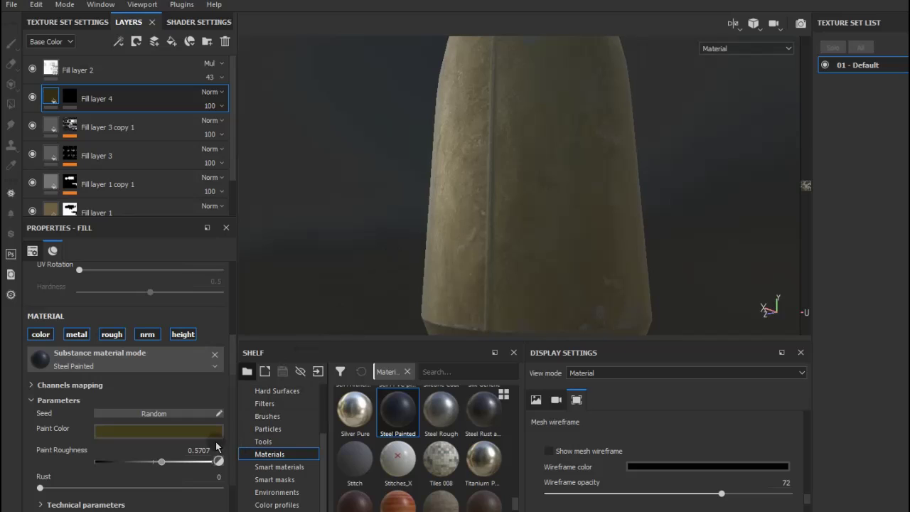
click(196, 432)
drag(244, 376, 241, 372)
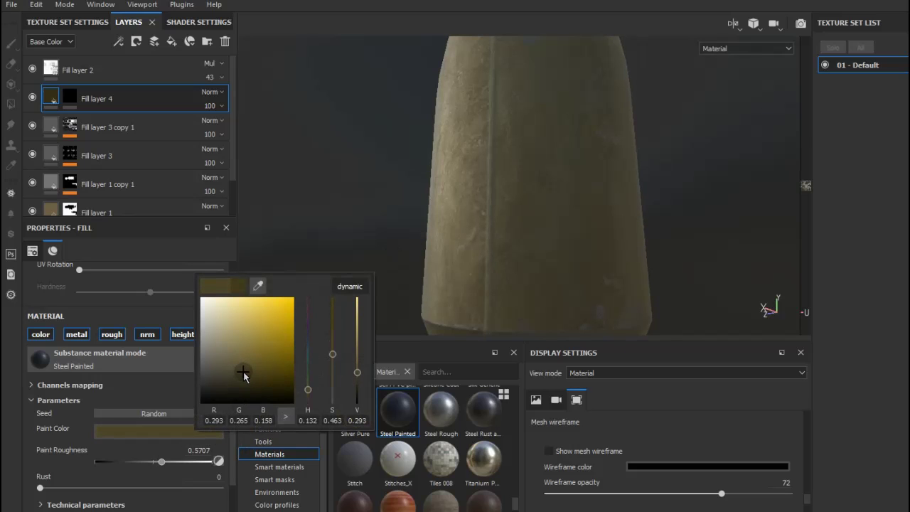
Lower Paint Roughness to 0.4674.
drag(156, 461, 148, 462)
scroll(390, 309, down, 3)
scroll(390, 310, down, 2)
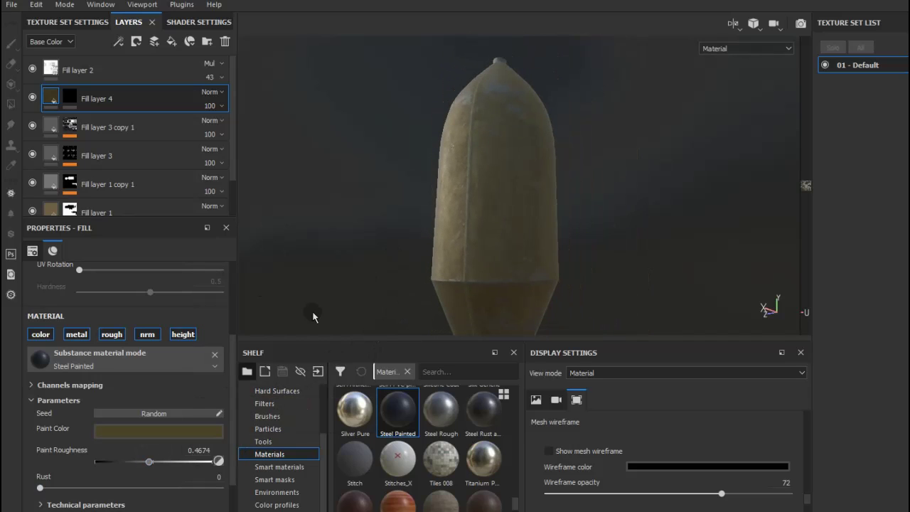
mouse_move(313, 317)
alt+mouse_down()
mouse_move(355, 253)
mouse_move(431, 280)
mouse_move(498, 263)
alt+mouse_up()
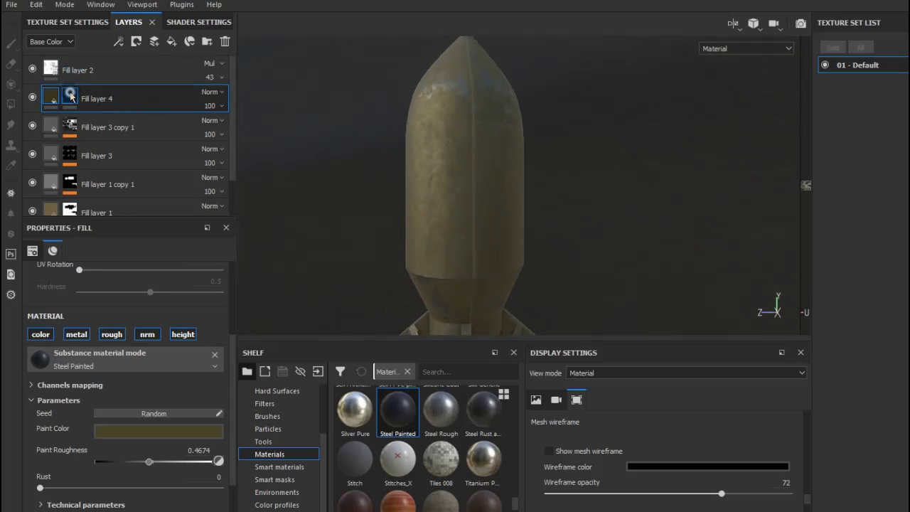
Add a Levels effect to Fill layer 4's mask and adjust its metallic input levels.
click(69, 95)
click(118, 42)
click(146, 106)
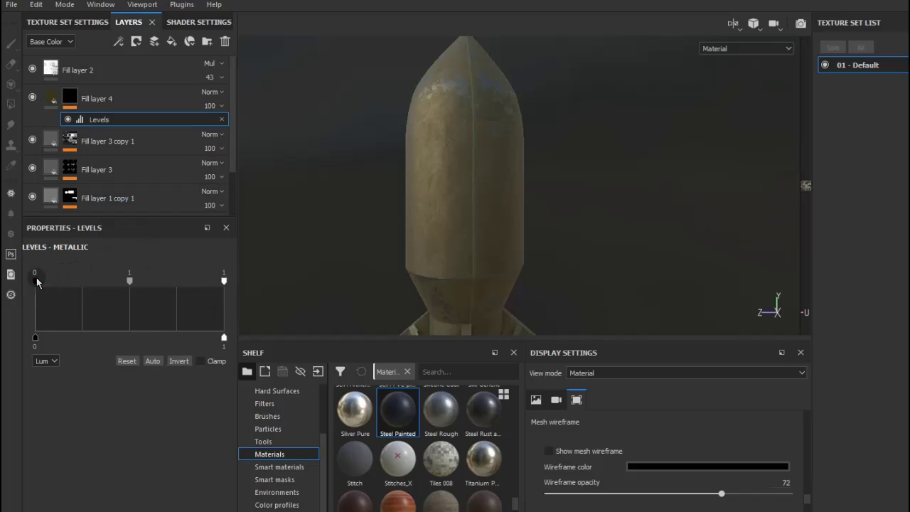
drag(36, 280, 120, 290)
scroll(497, 277, up, 3)
alt+drag(521, 257, 463, 258)
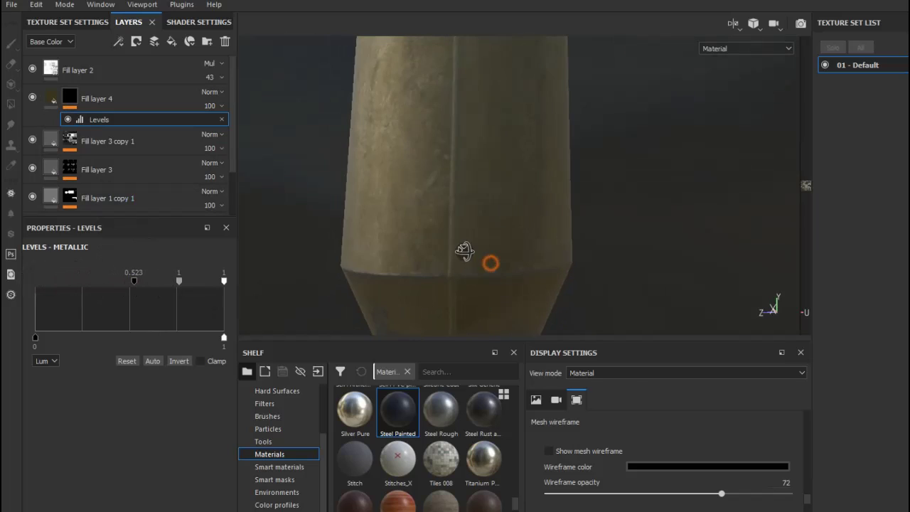
drag(134, 280, 27, 284)
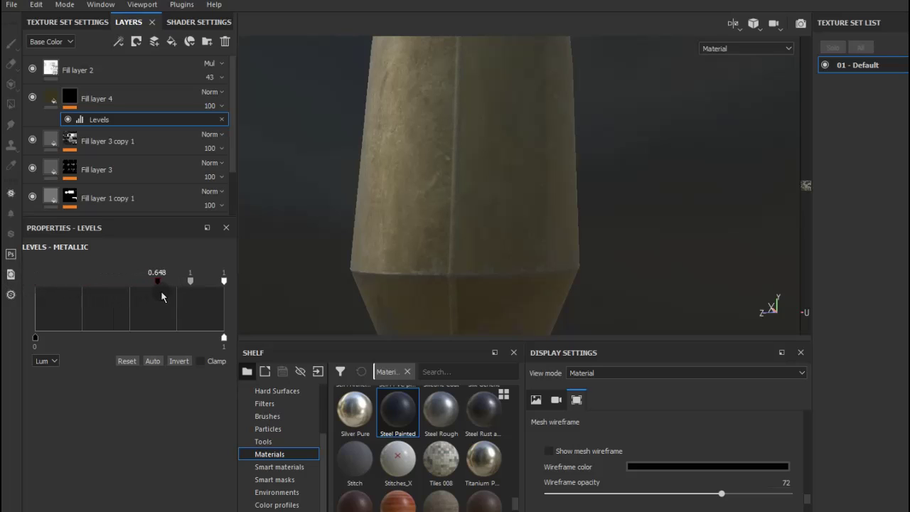
drag(162, 297, 192, 288)
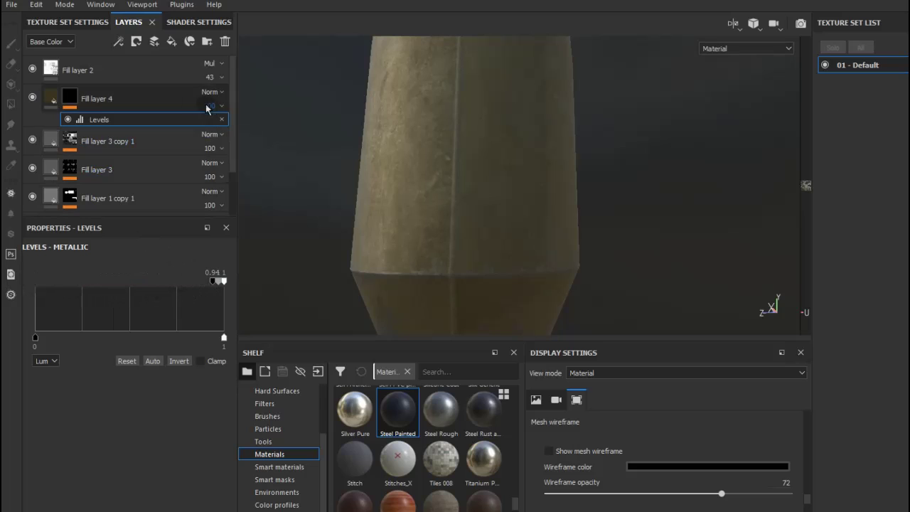
Test Fill layer 4's opacity, then push the Levels metallic upper level to about 1.
click(70, 98)
click(207, 105)
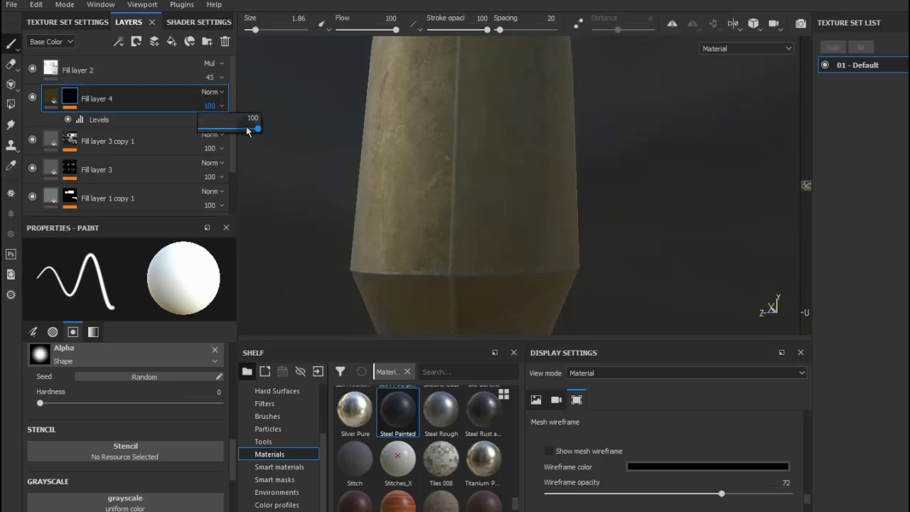
mouse_move(244, 132)
mouse_down()
mouse_move(217, 133)
mouse_move(308, 134)
mouse_up()
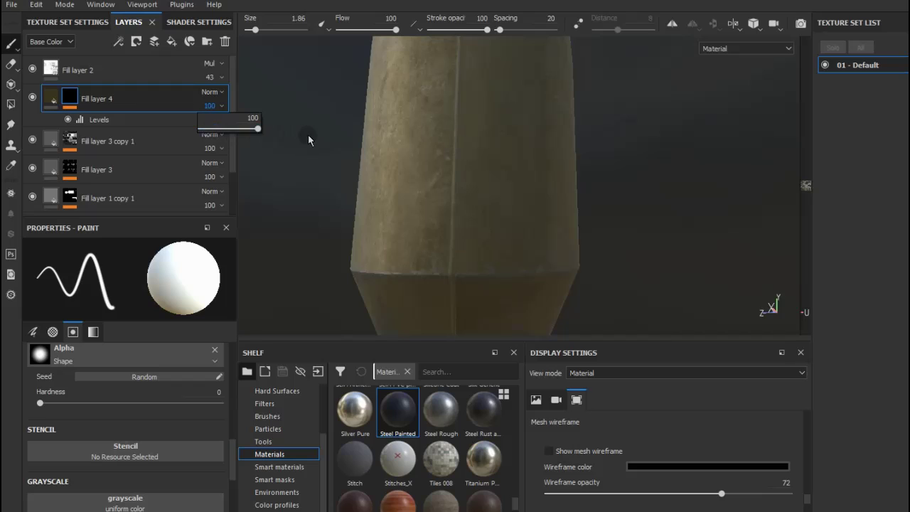
click(85, 119)
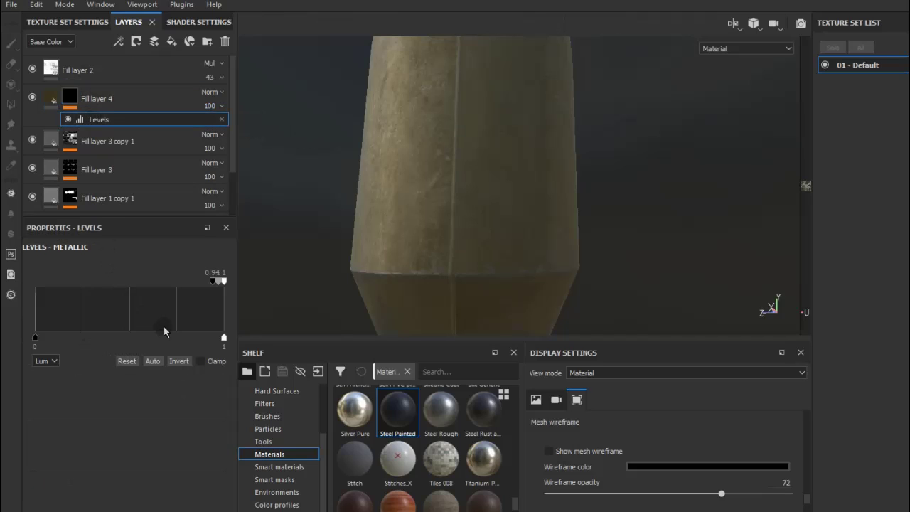
mouse_move(214, 284)
mouse_down()
mouse_move(225, 285)
mouse_move(187, 288)
mouse_up()
drag(218, 284, 222, 284)
Undo the Levels effect and toggle the fill's height channel.
click(107, 203)
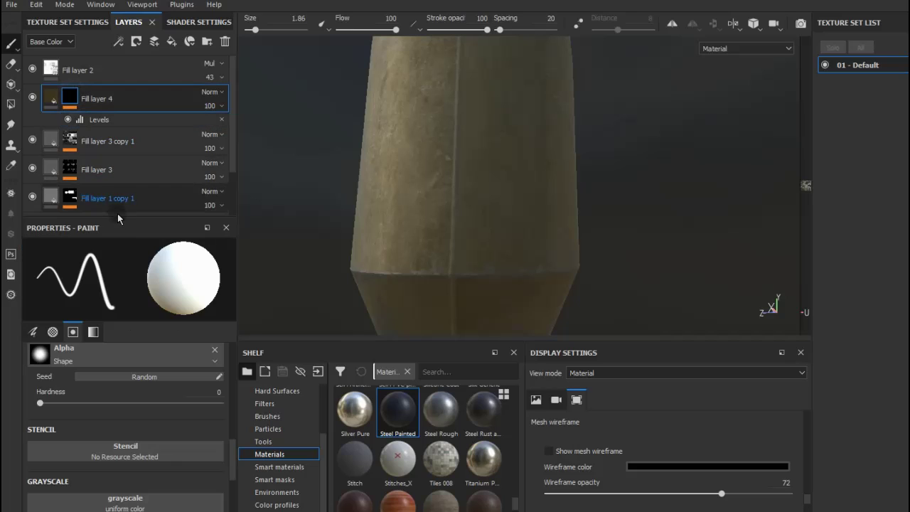
key(ctrl+z)
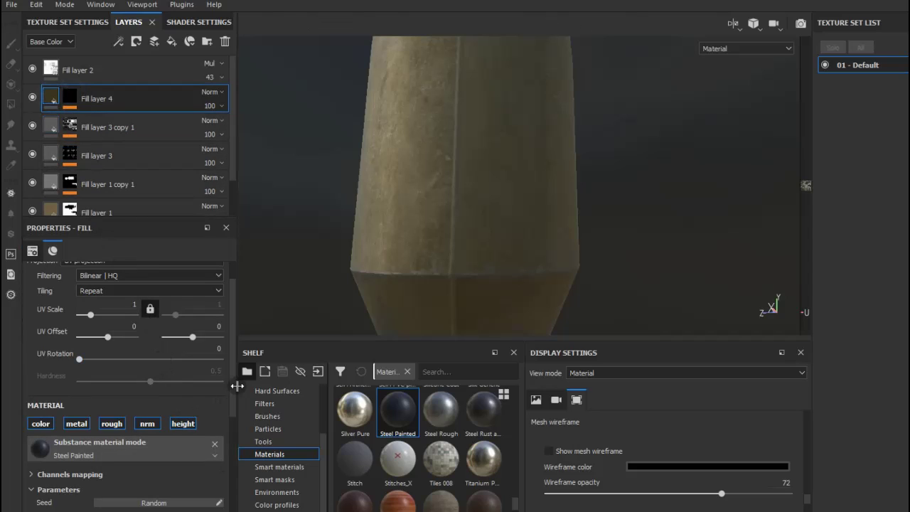
click(183, 424)
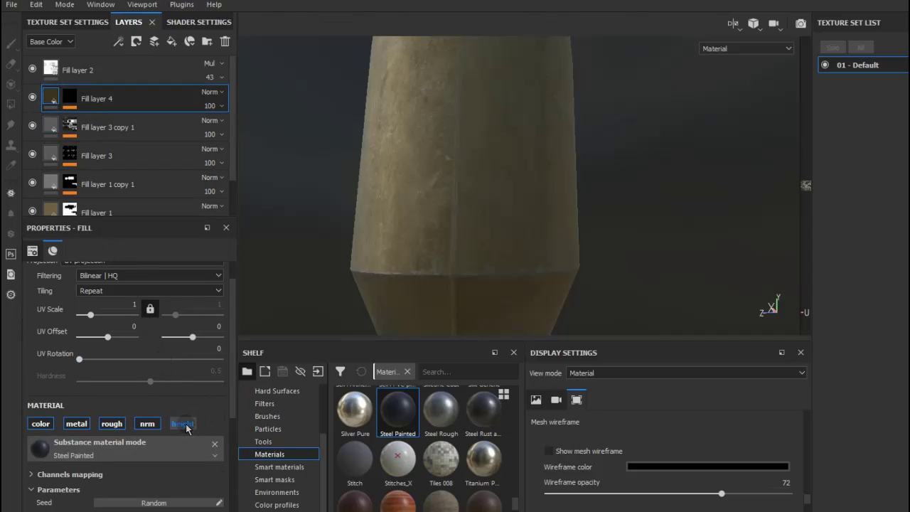
mouse_move(518, 274)
alt+mouse_down()
mouse_move(444, 240)
mouse_move(461, 220)
alt+mouse_up()
click(182, 413)
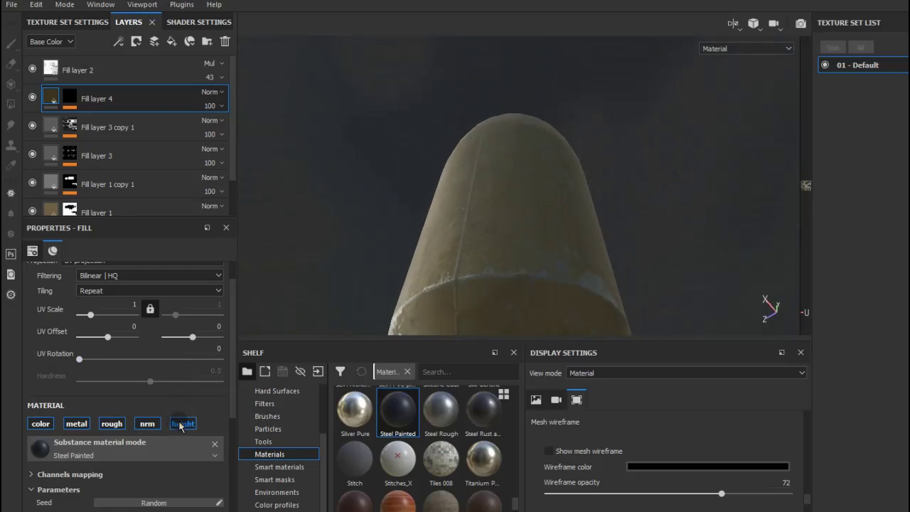
drag(233, 401, 232, 461)
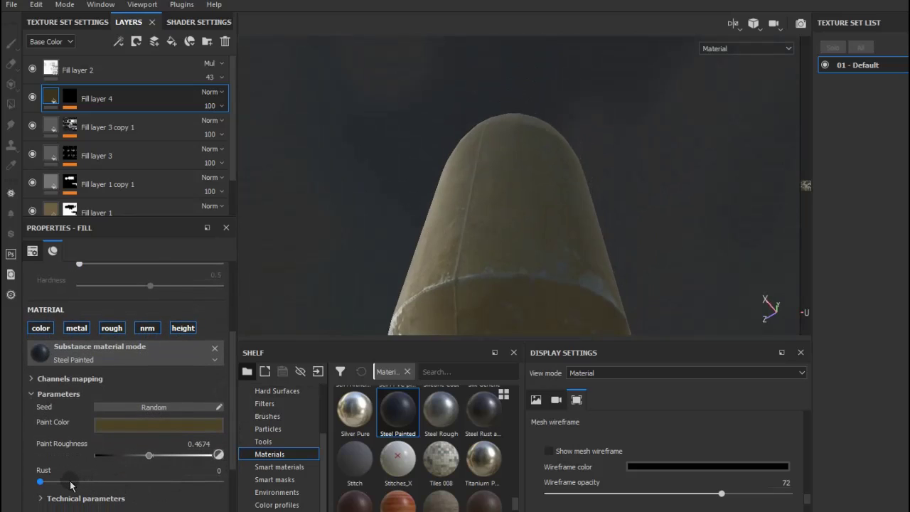
Set Rust to 0.41 and raise the Technical Height Range from 0.05 to 0.13.
drag(71, 486, 115, 483)
mouse_move(470, 220)
alt+mouse_down()
mouse_move(512, 278)
mouse_move(604, 260)
alt+mouse_up()
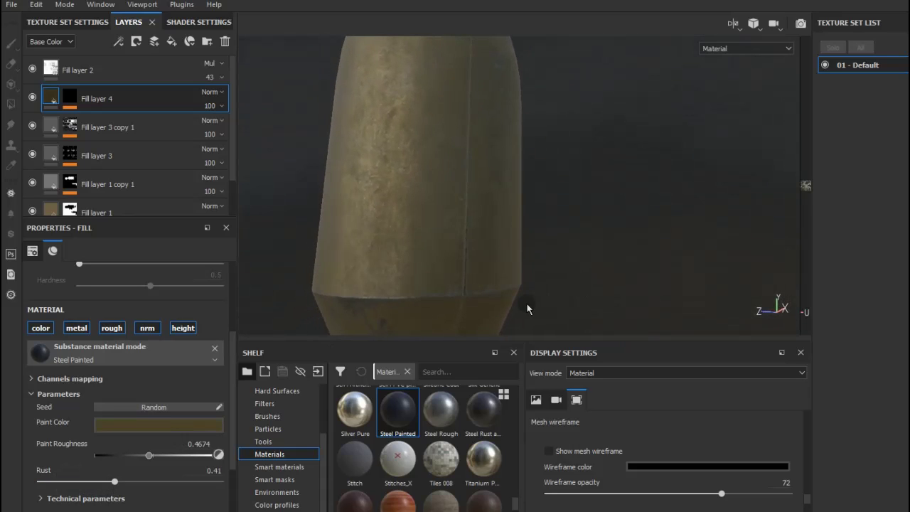
click(71, 495)
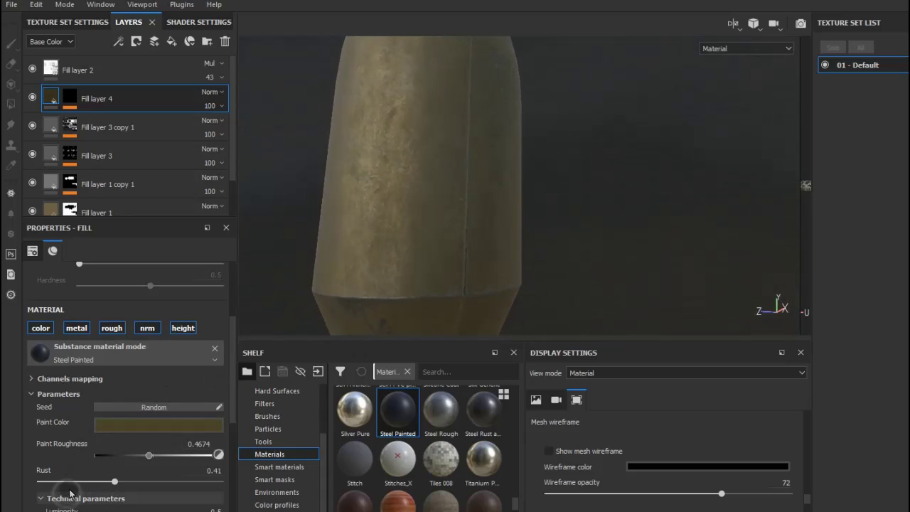
scroll(70, 492, down, 2)
scroll(69, 492, down, 2)
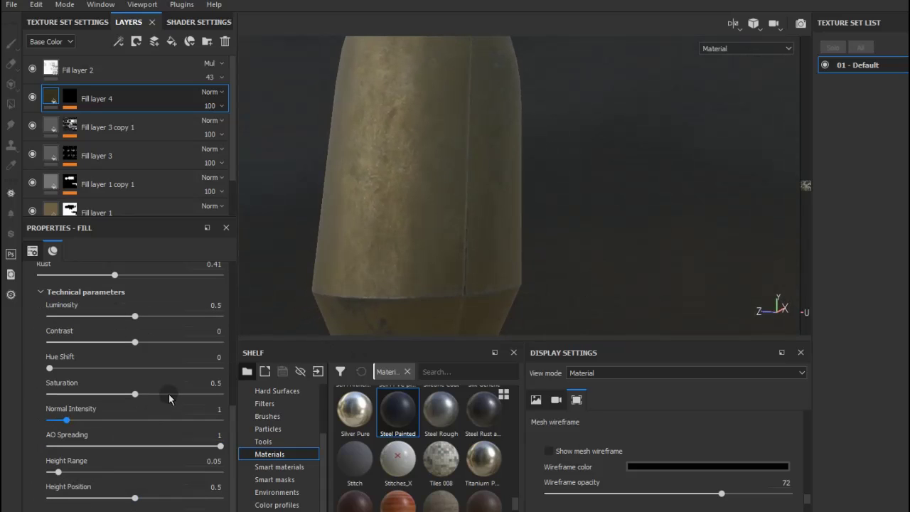
alt+drag(448, 281, 368, 270)
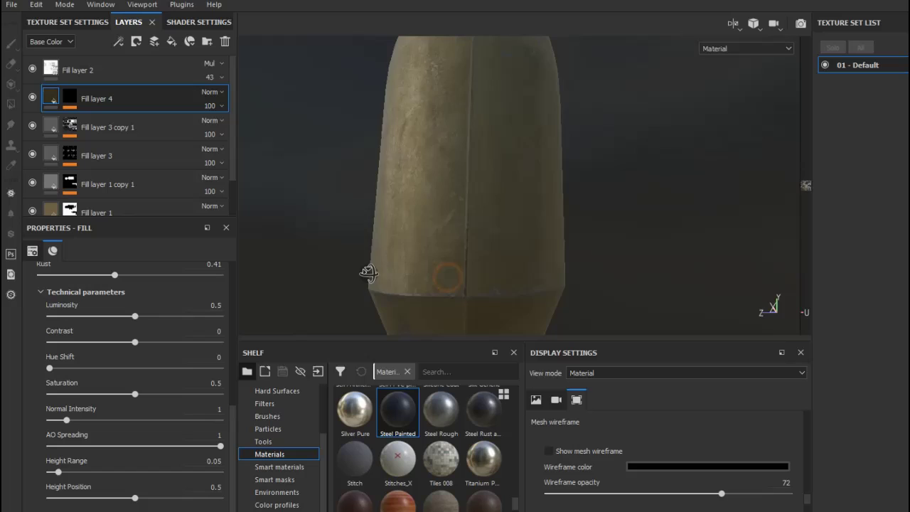
drag(58, 472, 71, 470)
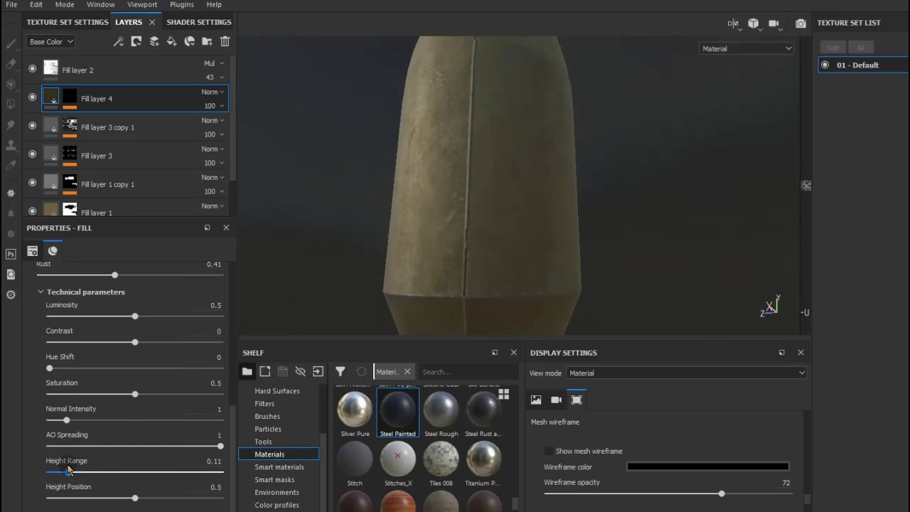
scroll(463, 258, up, 2)
scroll(464, 258, up, 2)
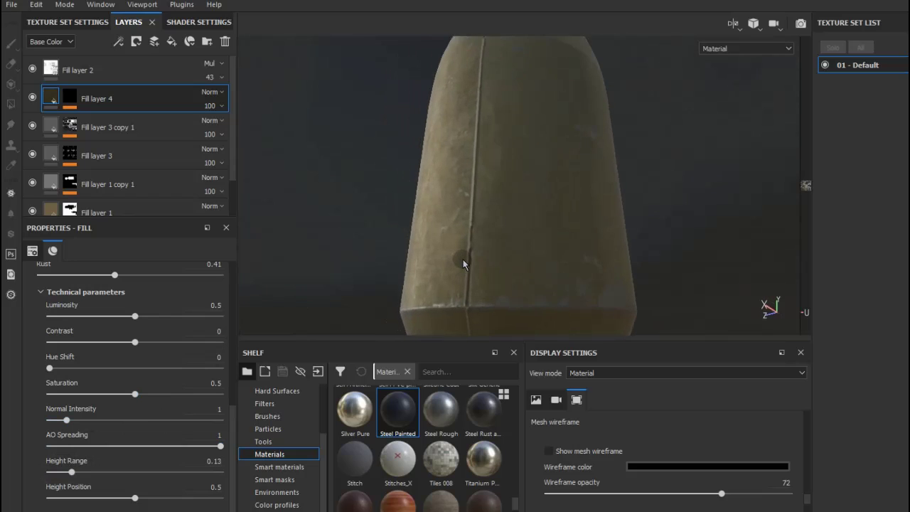
scroll(496, 261, up, 2)
mouse_move(495, 260)
alt+mouse_down()
mouse_move(604, 228)
mouse_move(593, 264)
alt+mouse_up()
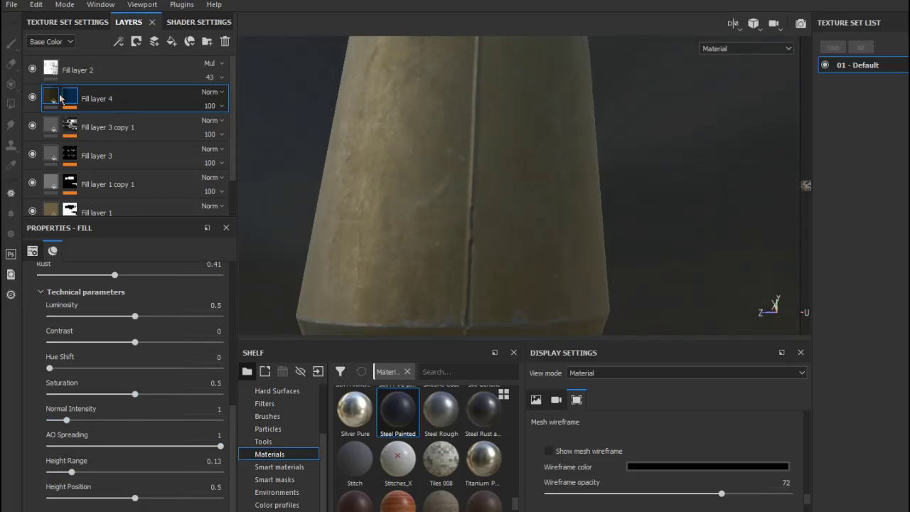
Change Fill layer 4's UV Scale to 4, then to 6 for finer tiling.
drag(232, 427, 234, 302)
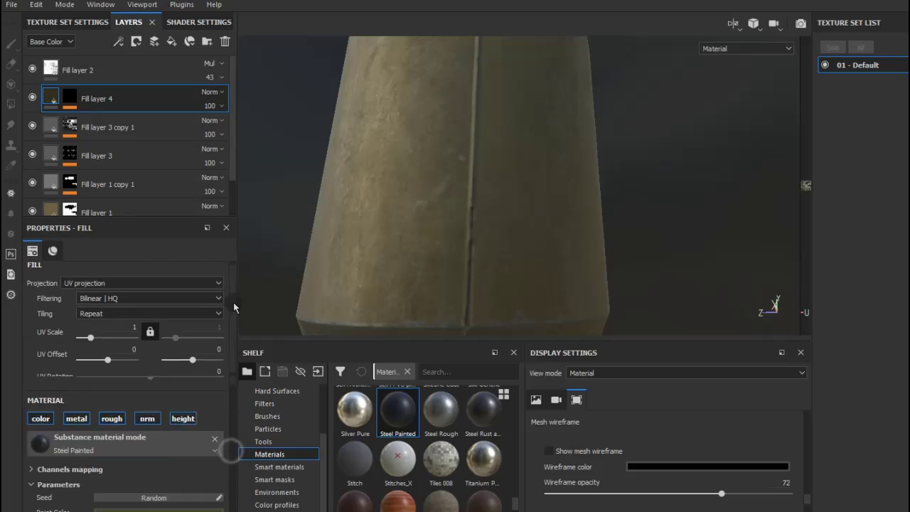
click(134, 333)
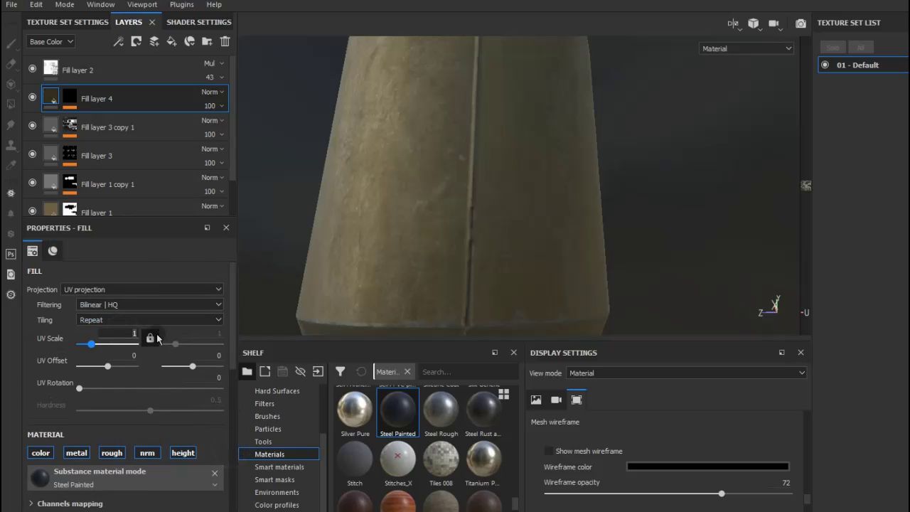
key(BackSpace)
text(4)
key(Return)
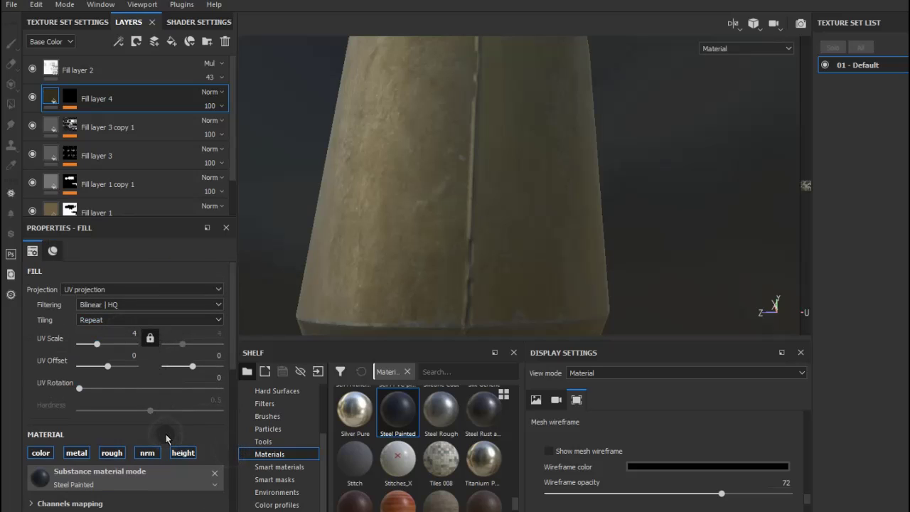
alt+drag(405, 273, 447, 280)
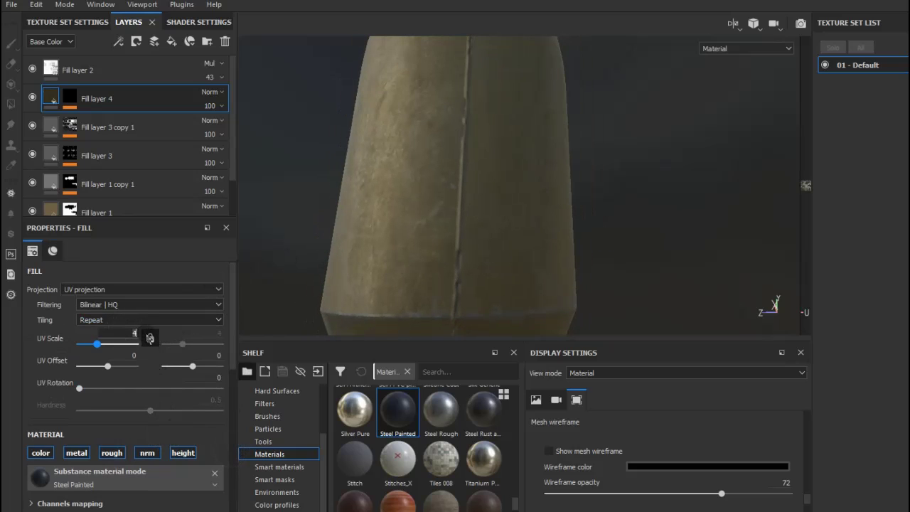
key(BackSpace)
text(6)
key(Return)
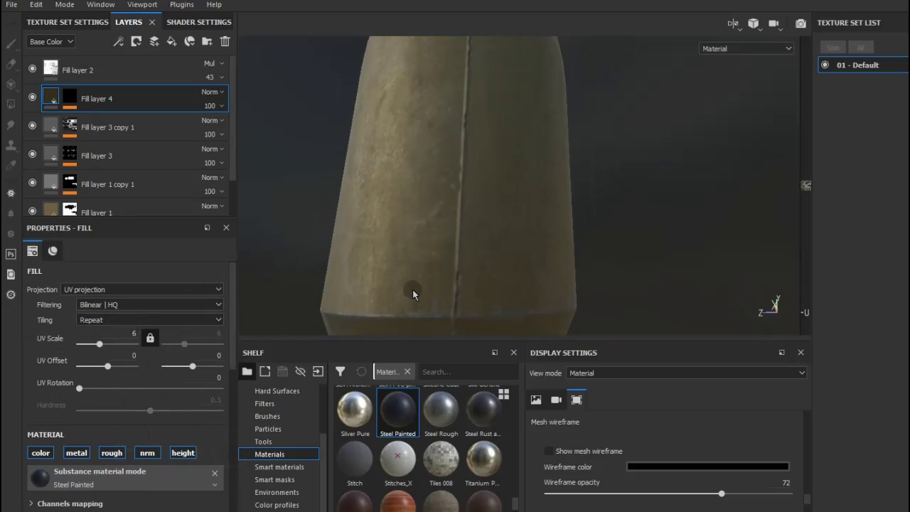
alt+drag(413, 289, 489, 243)
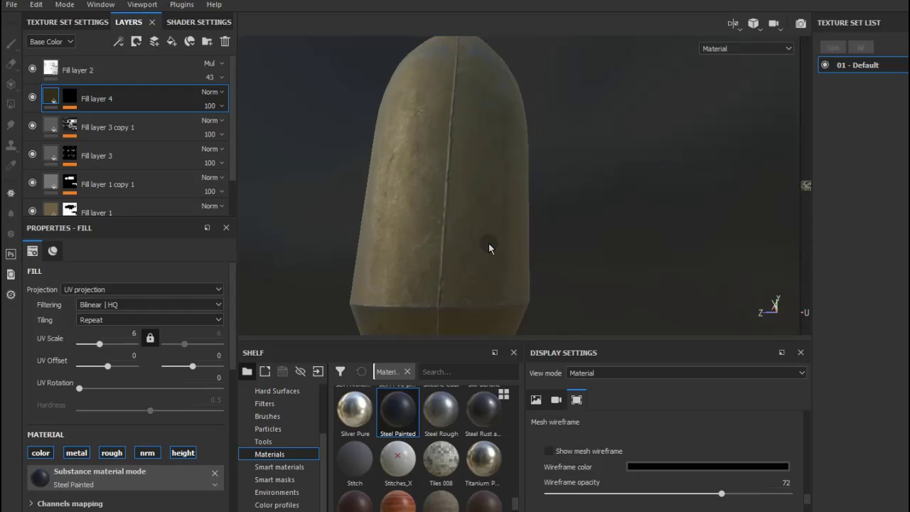
alt+drag(489, 243, 487, 239)
Raise Fill layer 4's Height Range to 0.22.
scroll(183, 430, down, 3)
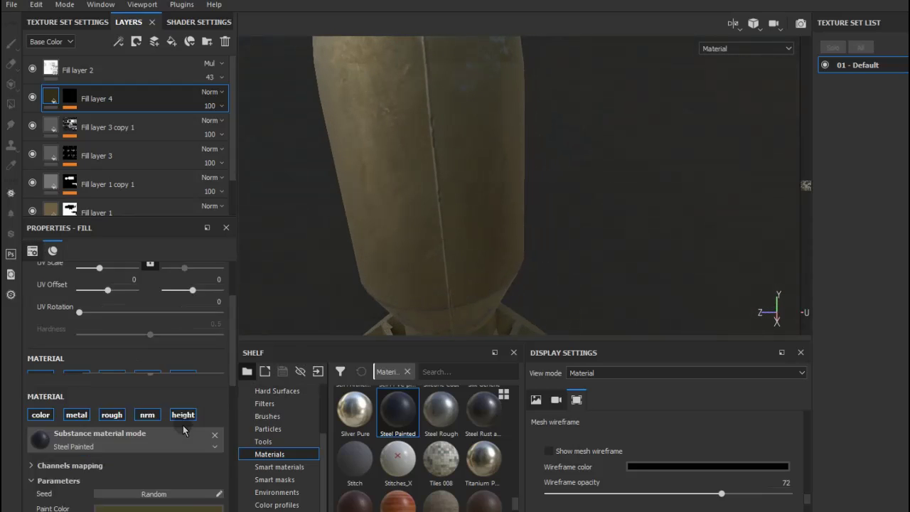
scroll(183, 430, down, 3)
scroll(183, 430, down, 3)
scroll(182, 455, down, 1)
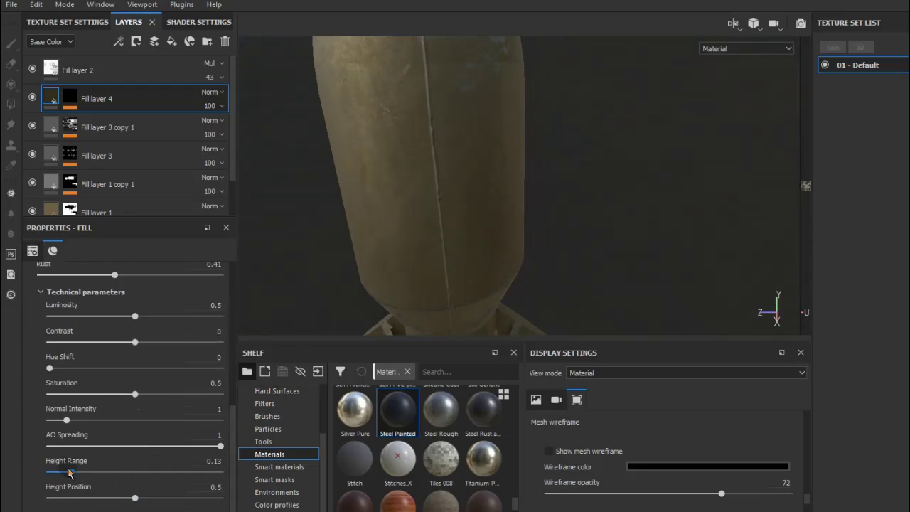
drag(72, 472, 86, 472)
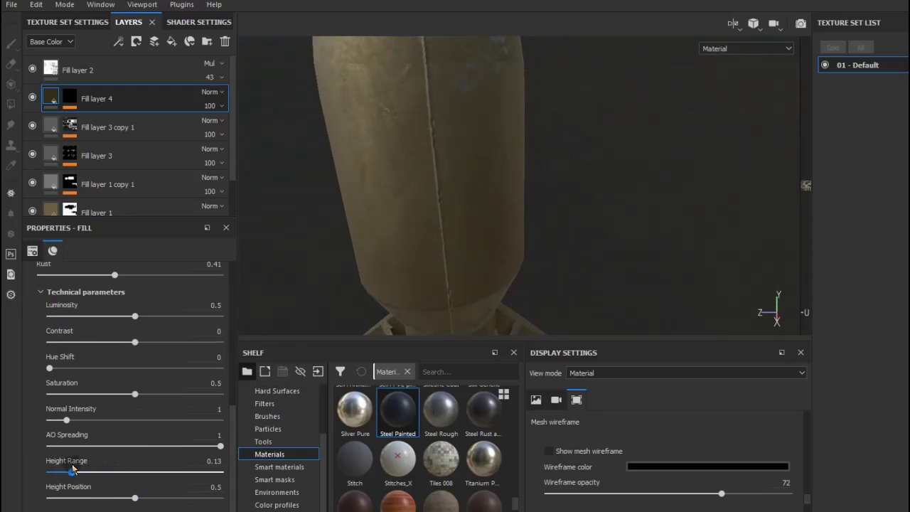
Toggle the Levels effect's visibility on Fill layer 4's mask.
click(69, 100)
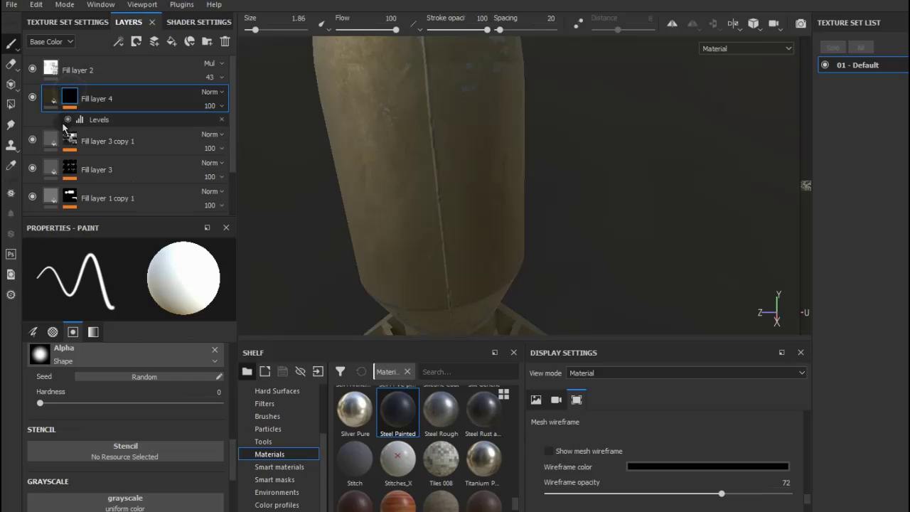
click(68, 120)
mouse_move(433, 218)
alt+mouse_down()
mouse_move(390, 158)
mouse_move(445, 248)
mouse_move(427, 219)
mouse_move(534, 248)
mouse_move(595, 248)
mouse_move(546, 249)
alt+mouse_up()
scroll(445, 249, down, 2)
scroll(445, 248, down, 2)
scroll(441, 248, down, 1)
scroll(546, 249, up, 2)
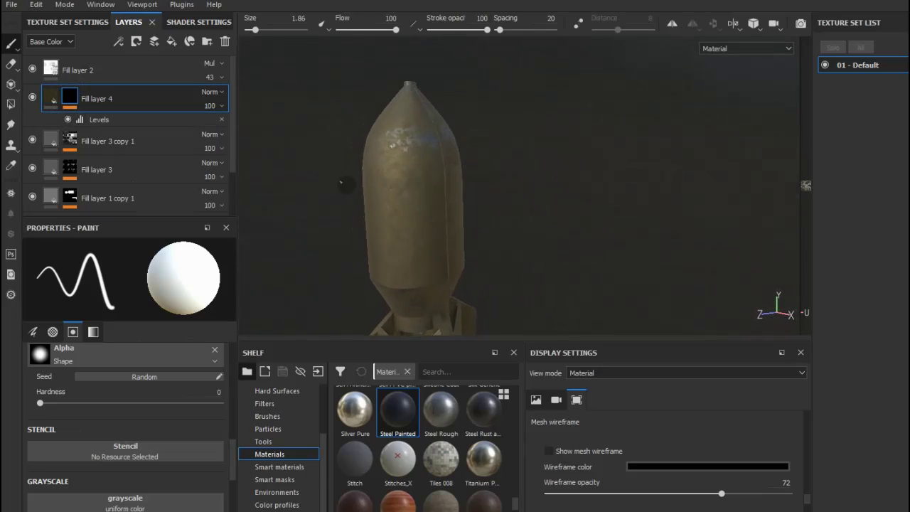
scroll(374, 173, up, 2)
alt+drag(374, 173, 447, 202)
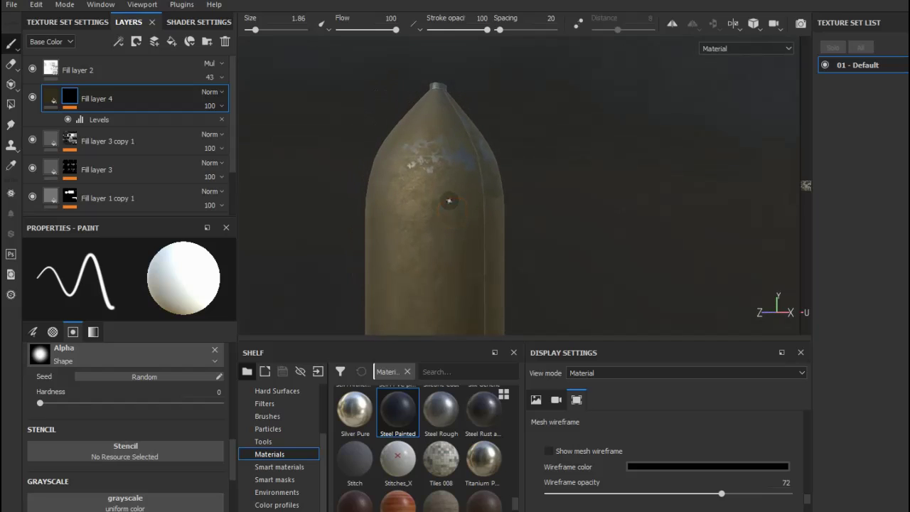
Show the Height channel in the viewport with the C shortcut.
key(c)
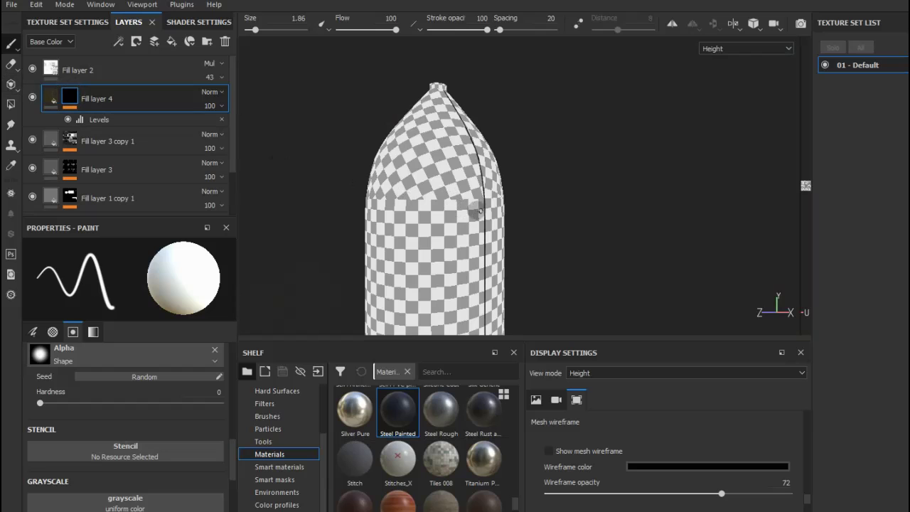
scroll(469, 206, up, 3)
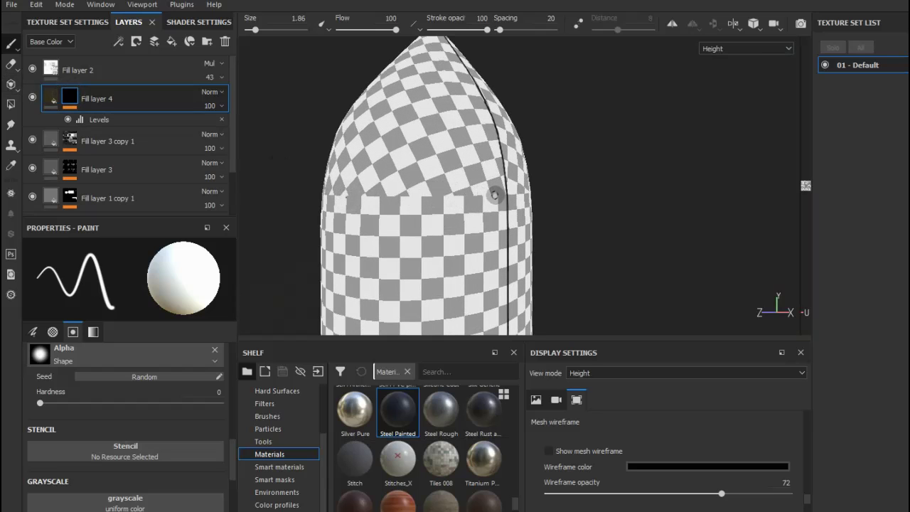
key(shift)
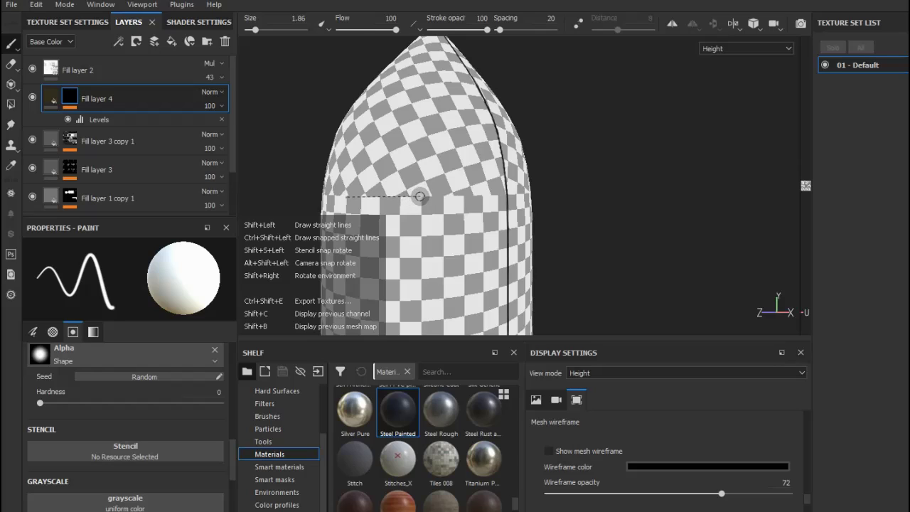
Turn on mirror symmetry and paint straight seam lines across the front of the nose joint.
click(672, 25)
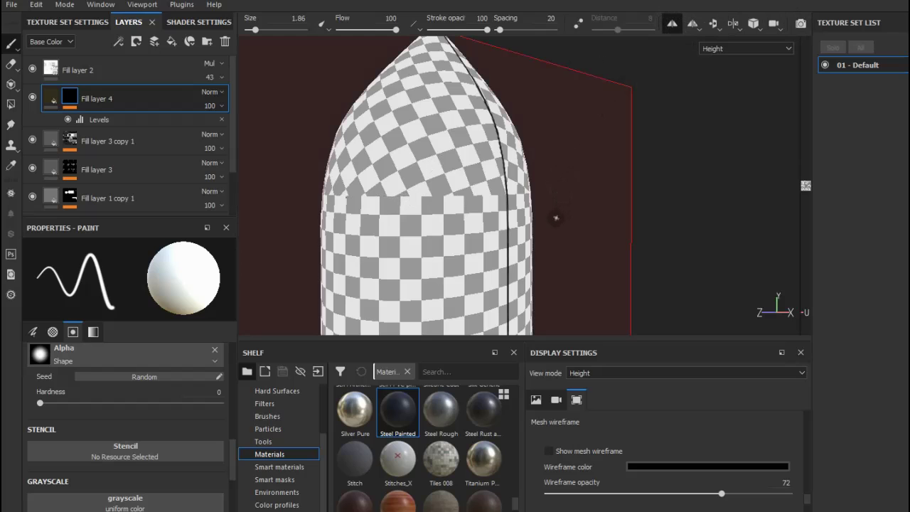
mouse_move(556, 218)
alt+mouse_down()
mouse_move(412, 244)
mouse_move(398, 229)
mouse_move(479, 213)
alt+mouse_up()
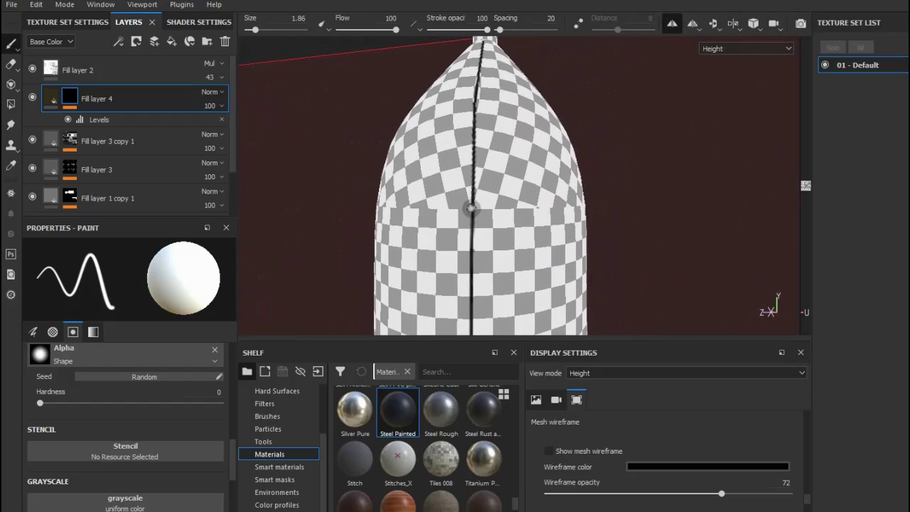
key(shift)
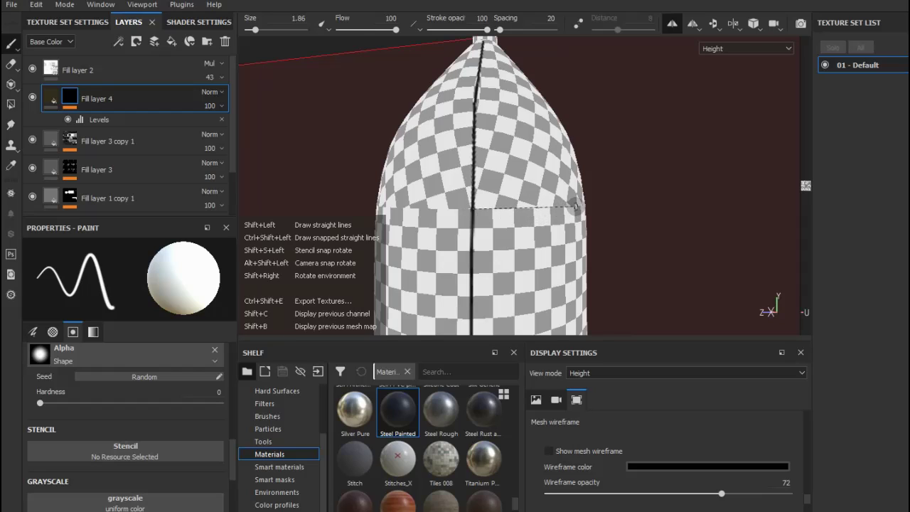
shift+click(577, 207)
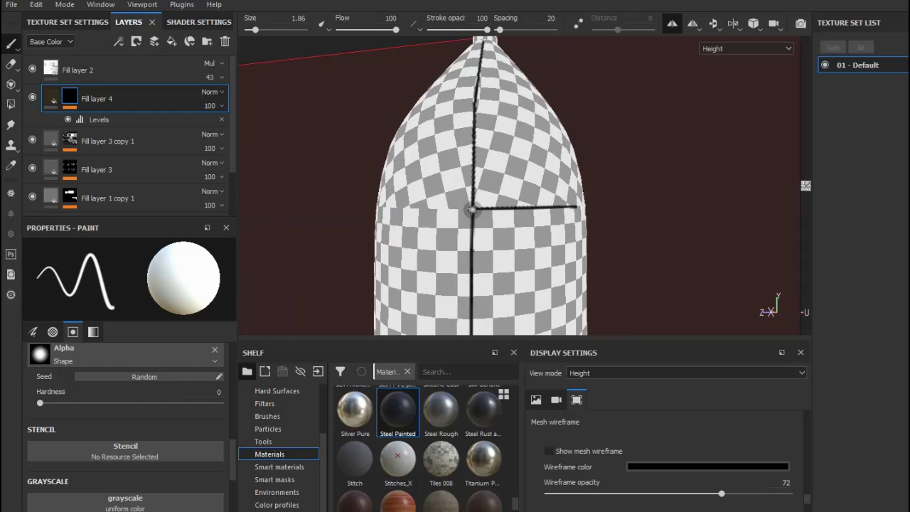
key(shift)
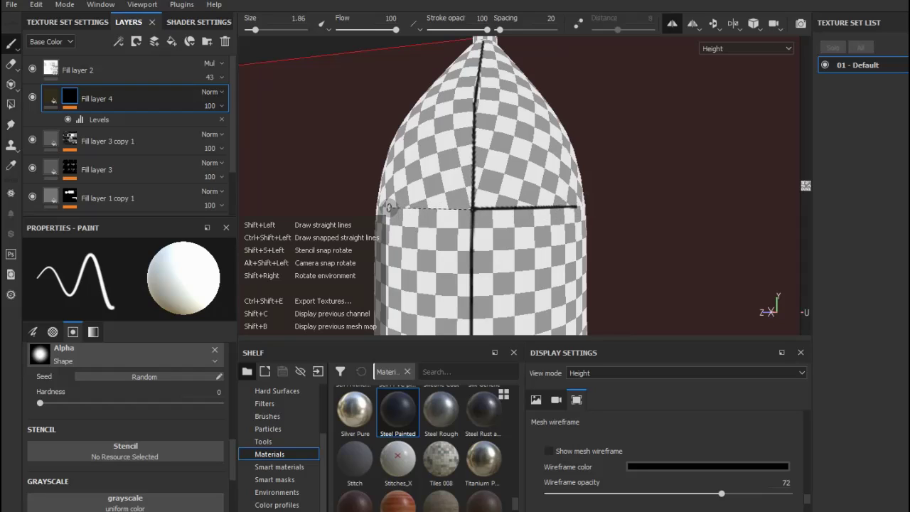
shift+click(388, 208)
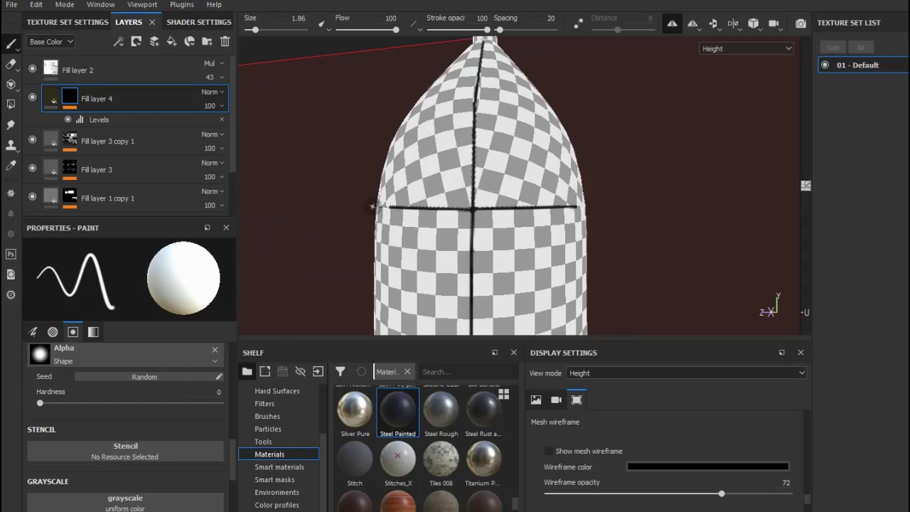
mouse_move(641, 231)
alt+mouse_down()
mouse_move(524, 238)
mouse_move(562, 232)
alt+mouse_up()
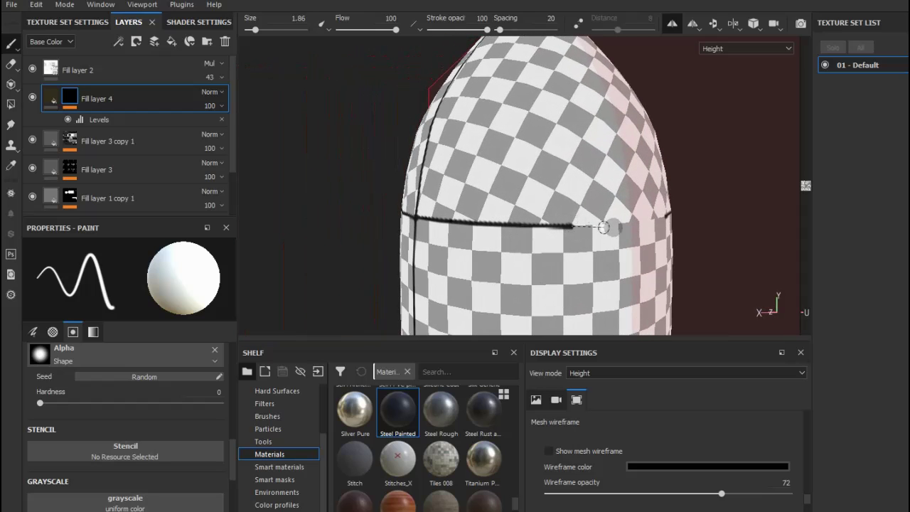
Continue the straight seam lines around the rest of the nose joint.
key(shift)
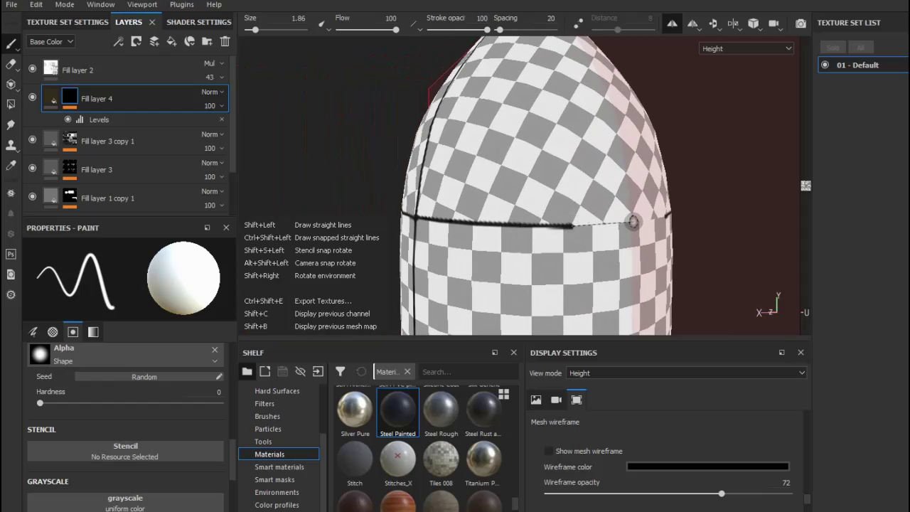
shift+click(632, 222)
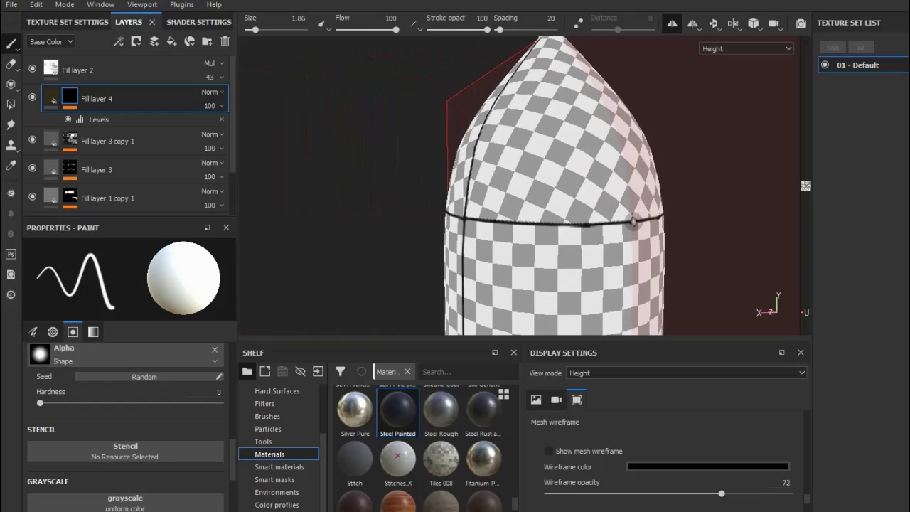
mouse_move(633, 222)
alt+mouse_down()
mouse_move(579, 234)
mouse_move(781, 221)
mouse_move(771, 223)
alt+mouse_up()
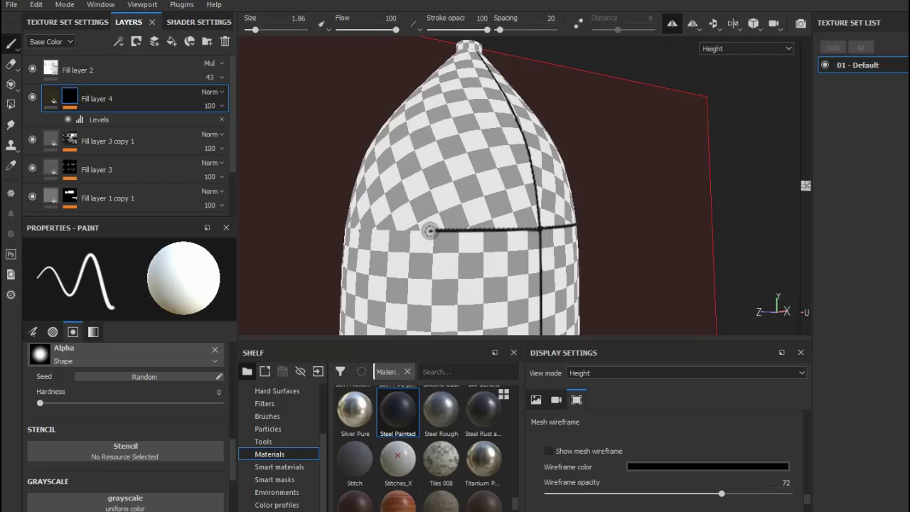
key(shift)
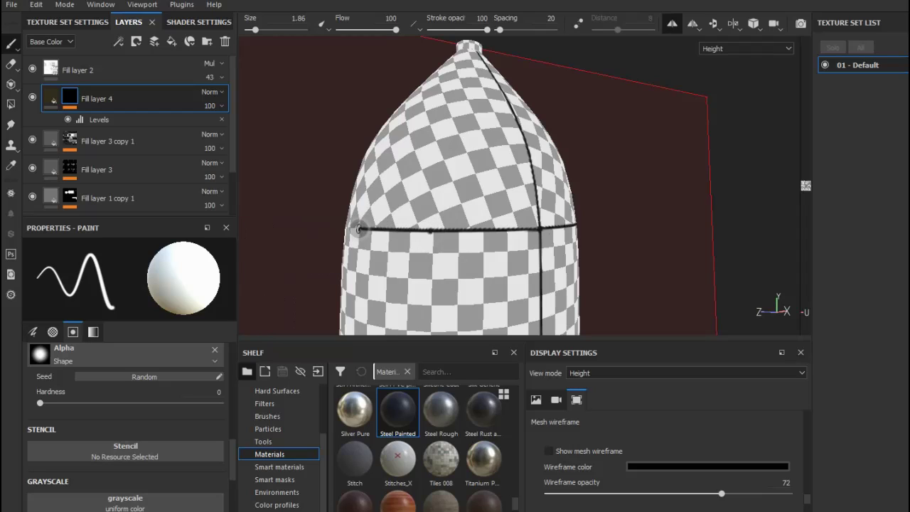
mouse_move(423, 226)
alt+mouse_down()
mouse_move(507, 221)
mouse_move(417, 261)
mouse_move(536, 272)
alt+mouse_up()
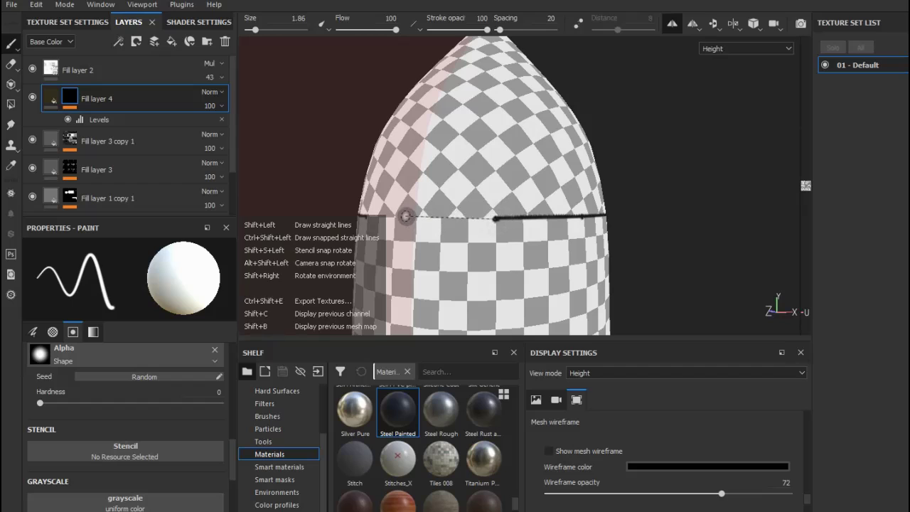
shift+click(412, 218)
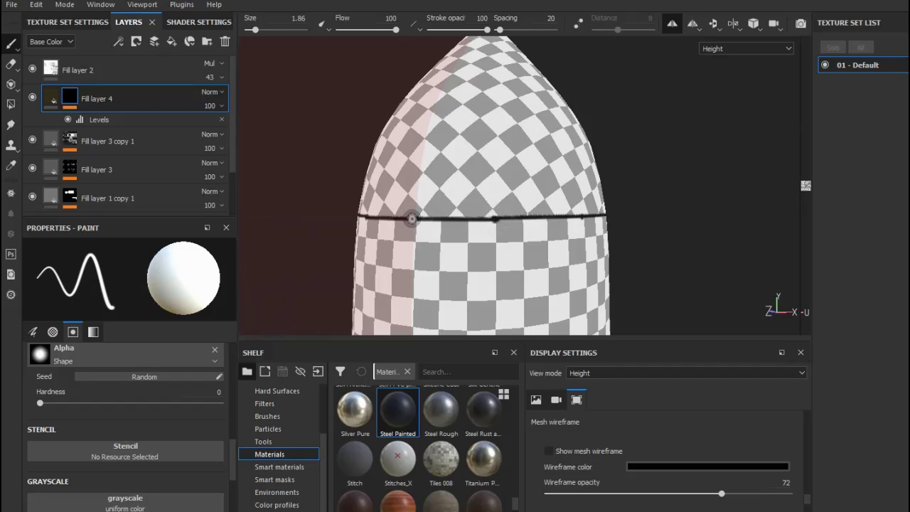
scroll(412, 218, down, 5)
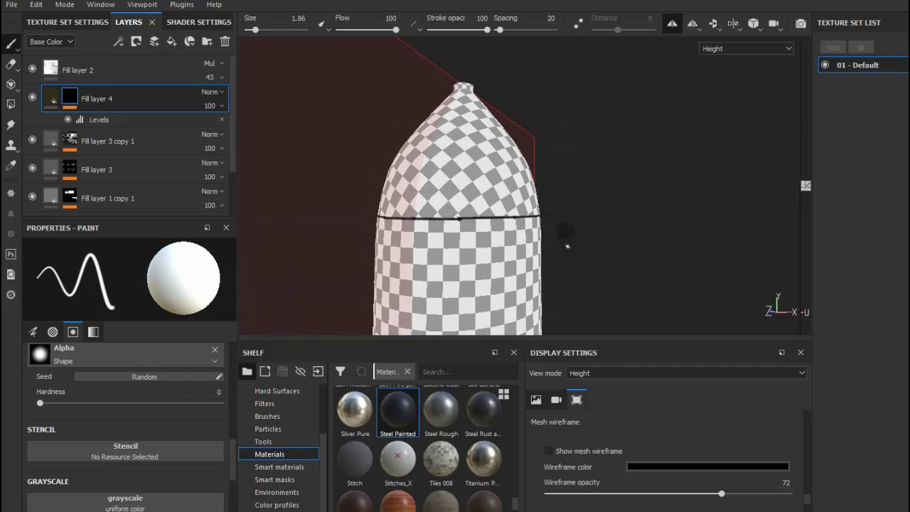
alt+drag(571, 242, 451, 207)
Zoom to the joint above the tail and paint the first straight seam segments along it.
scroll(450, 207, down, 5)
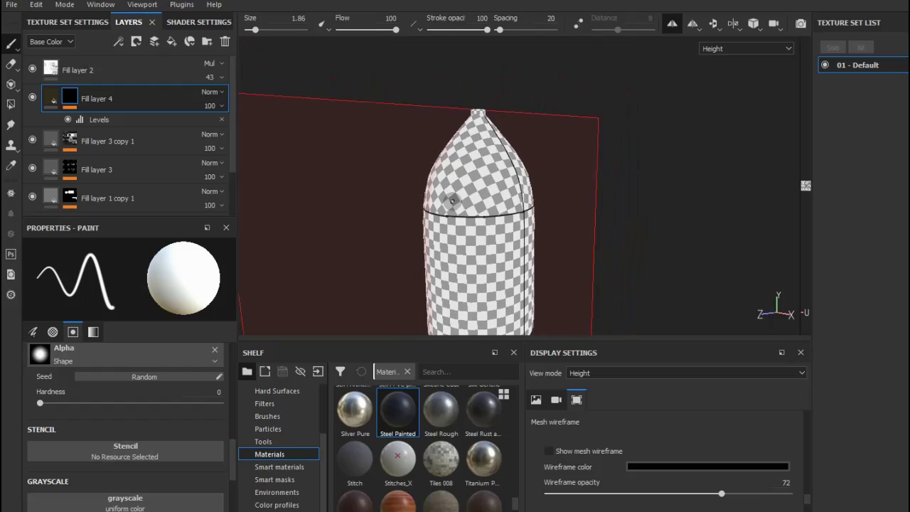
alt+drag(507, 248, 494, 156)
scroll(492, 157, up, 3)
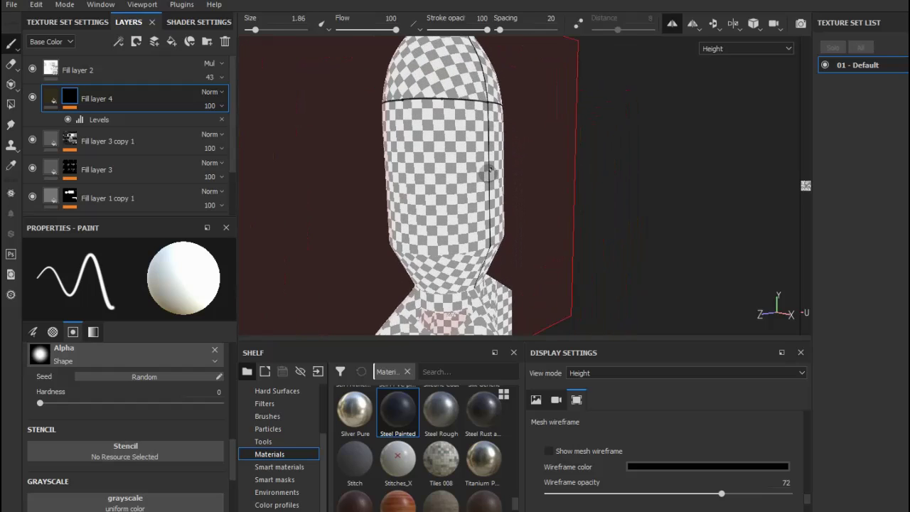
scroll(485, 182, up, 3)
mouse_move(486, 225)
alt+mouse_down()
mouse_move(496, 135)
mouse_move(433, 192)
mouse_move(502, 179)
alt+mouse_up()
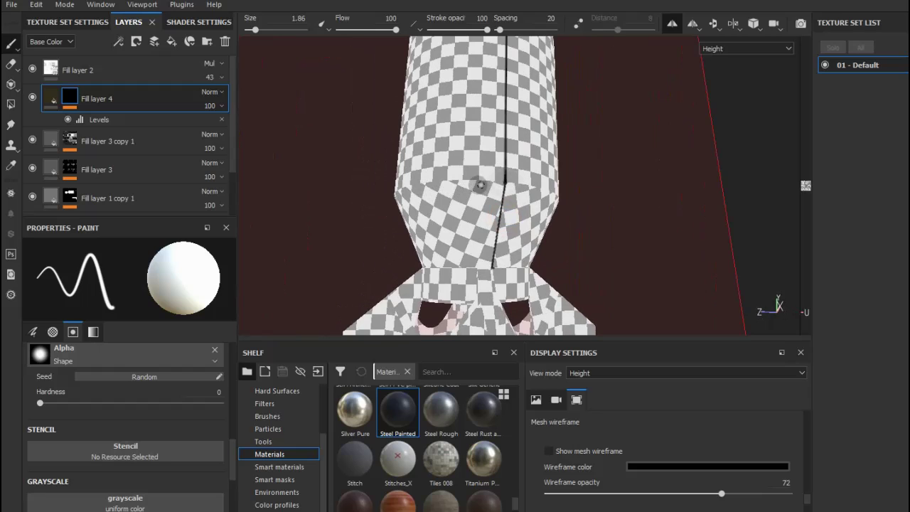
key(shift)
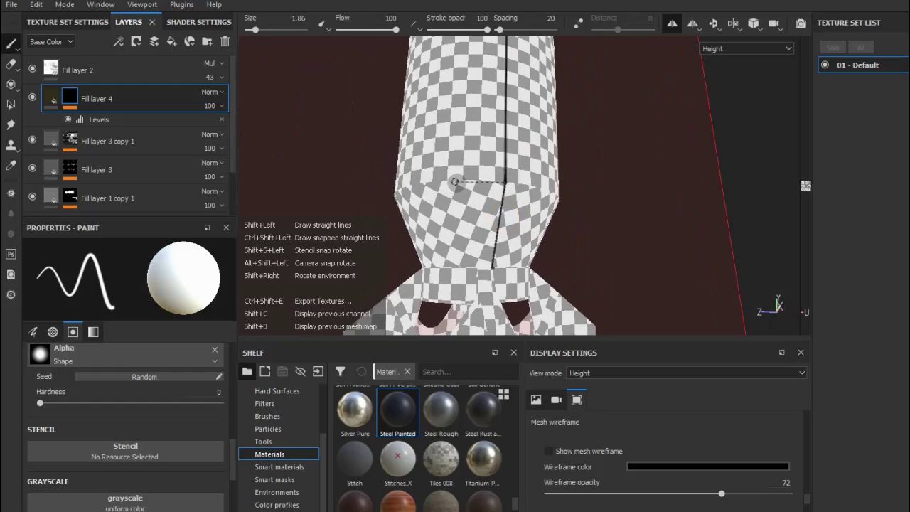
scroll(470, 185, up, 2)
scroll(488, 183, up, 2)
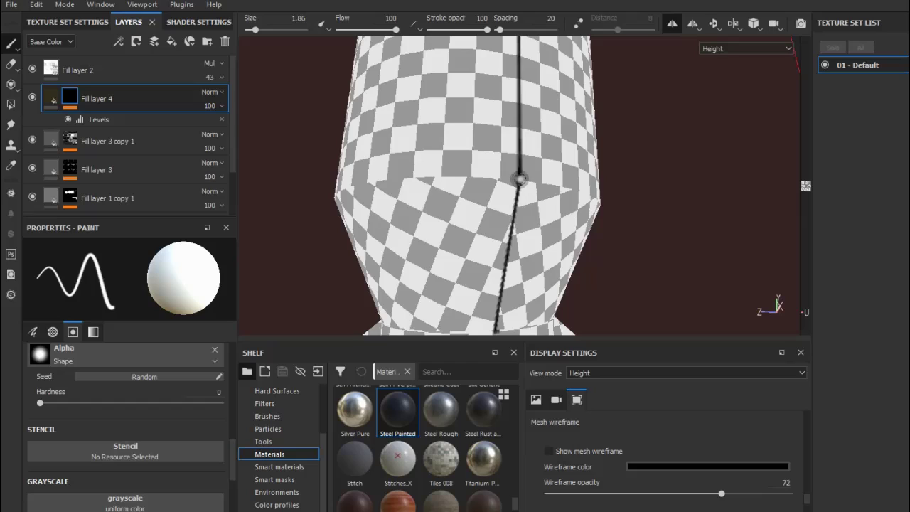
key(shift)
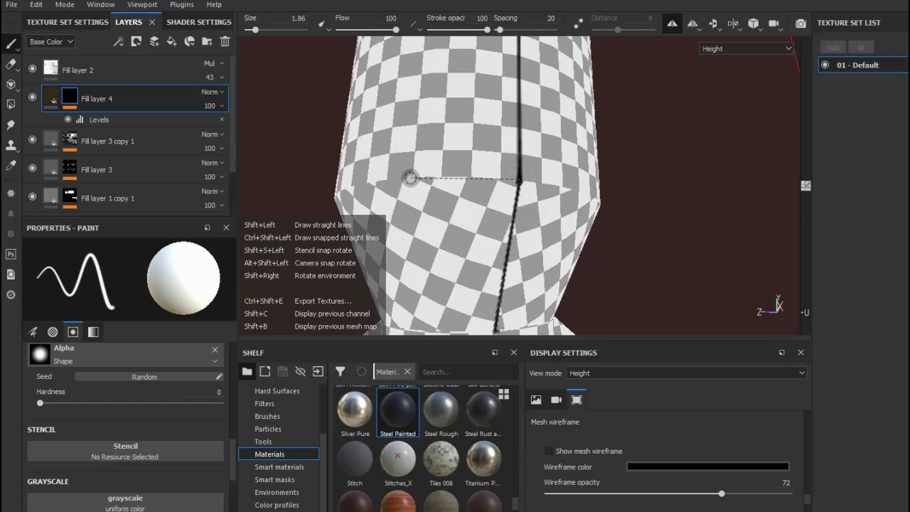
shift+click(470, 178)
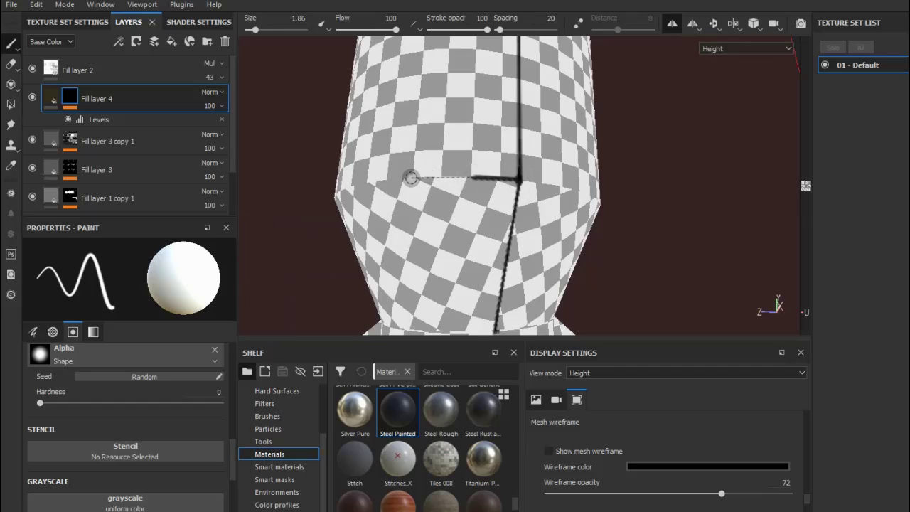
shift+click(410, 178)
Extend the straight seam line the rest of the way around the tail joint.
alt+drag(411, 178, 419, 174)
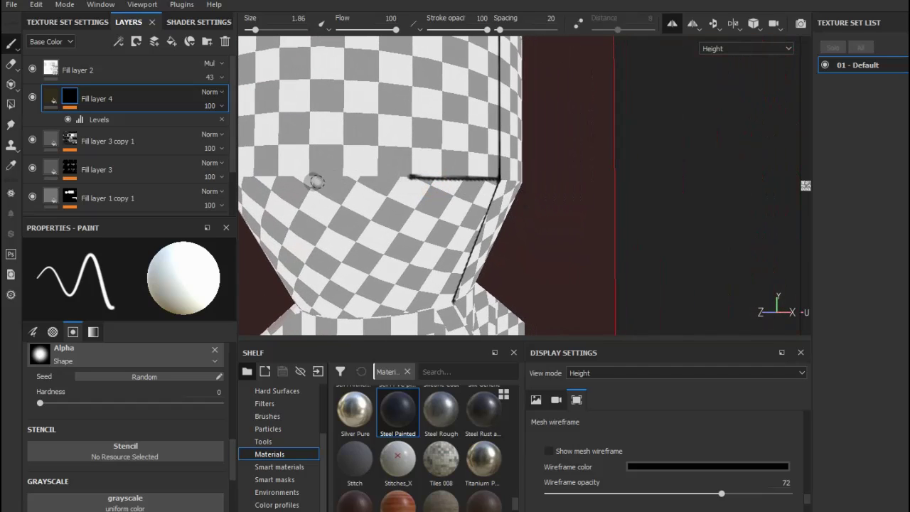
shift+click(308, 178)
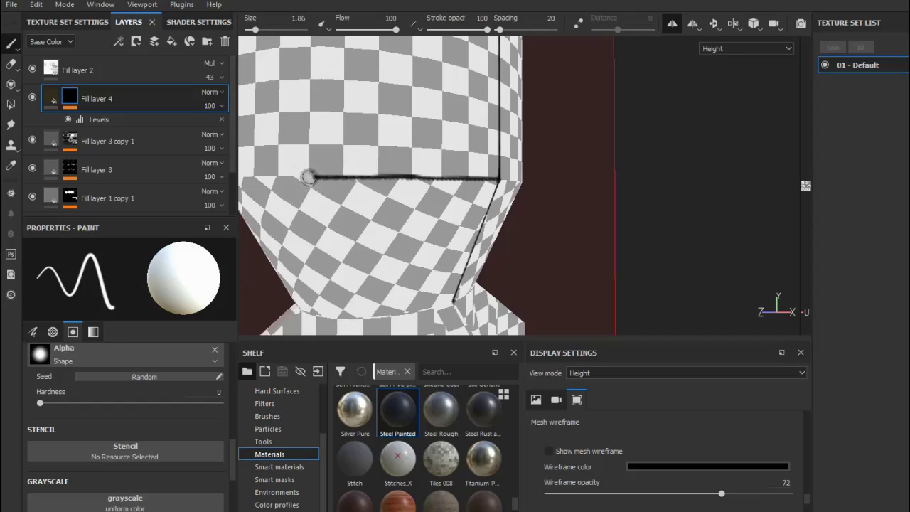
mouse_move(308, 178)
alt+mouse_down()
mouse_move(436, 189)
mouse_move(488, 177)
alt+mouse_up()
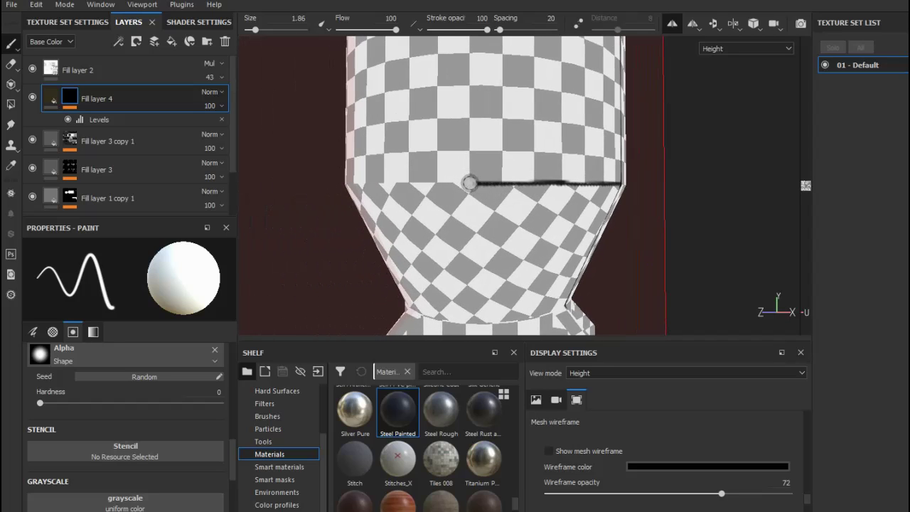
key(shift)
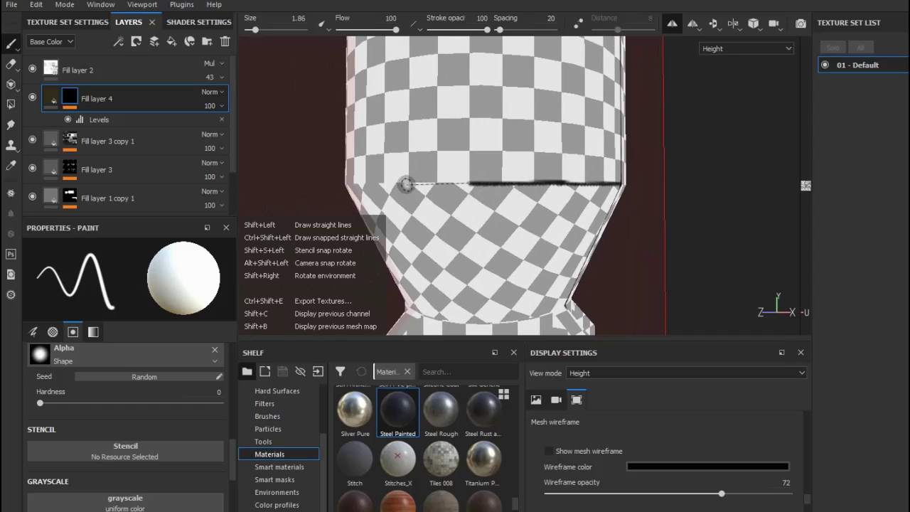
shift+click(407, 183)
mouse_move(408, 182)
alt+mouse_down()
mouse_move(473, 185)
mouse_move(403, 184)
alt+mouse_up()
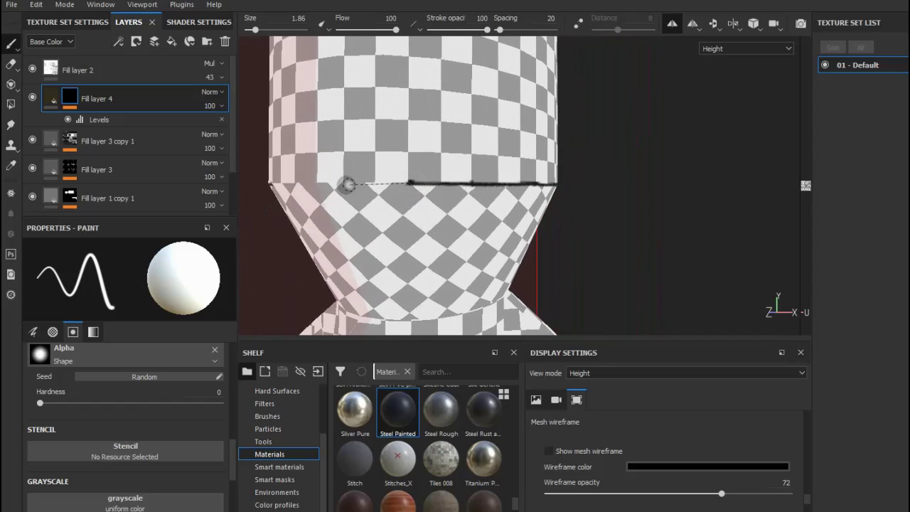
shift+click(342, 183)
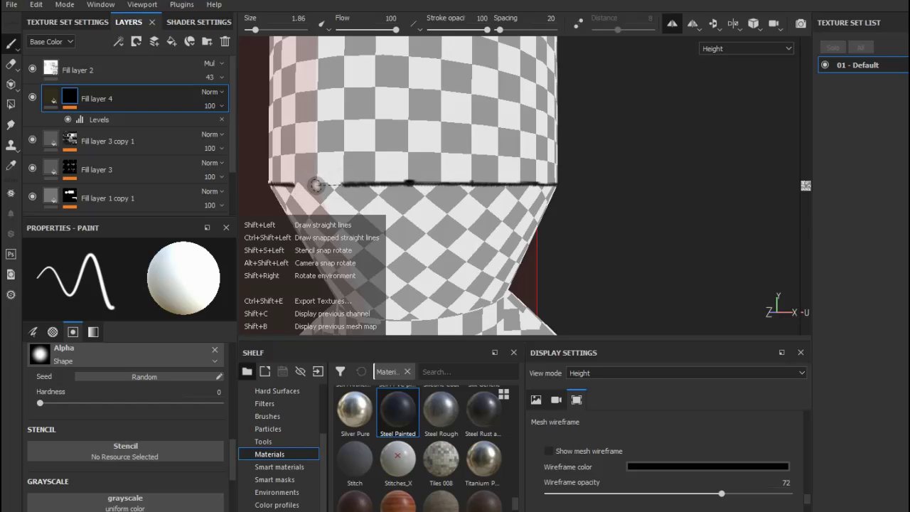
Zoom out and return the viewport to the full Material view.
scroll(316, 183, down, 2)
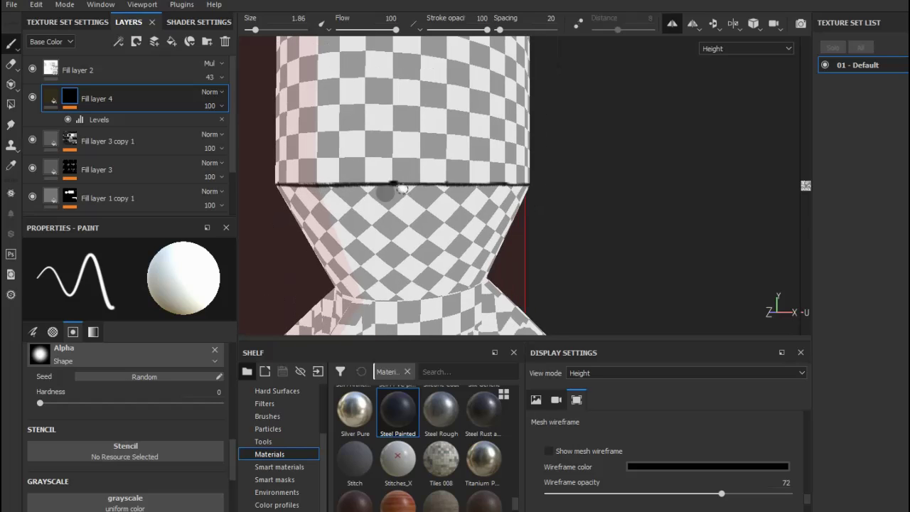
scroll(336, 200, down, 1)
scroll(336, 200, down, 1)
scroll(336, 200, down, 1)
scroll(336, 199, down, 1)
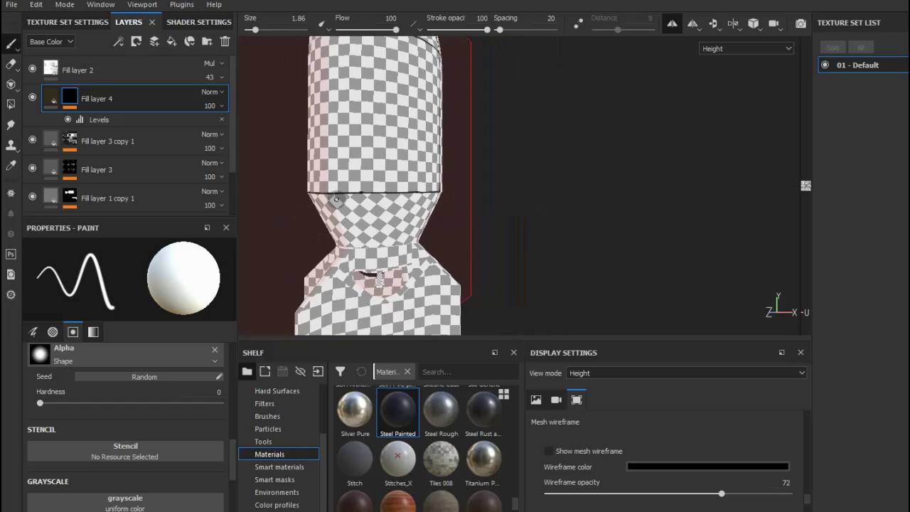
scroll(337, 200, down, 1)
alt+drag(413, 233, 567, 218)
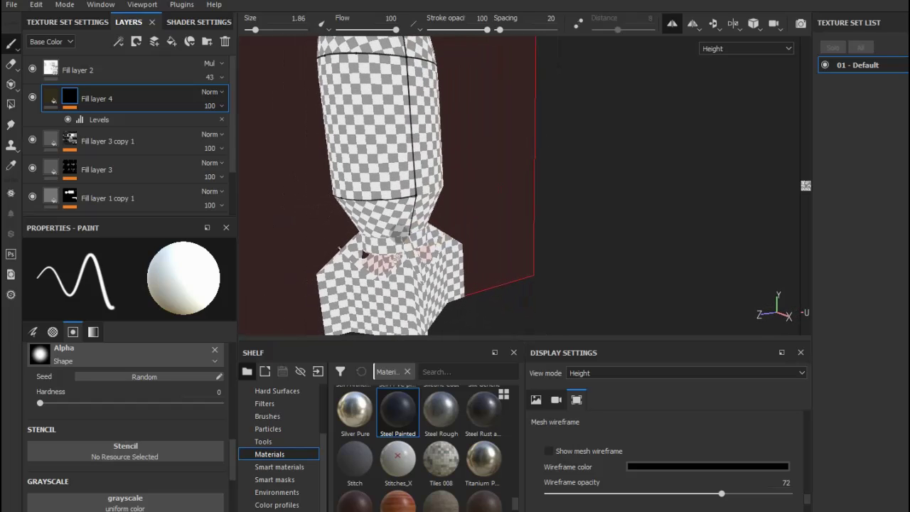
key(m)
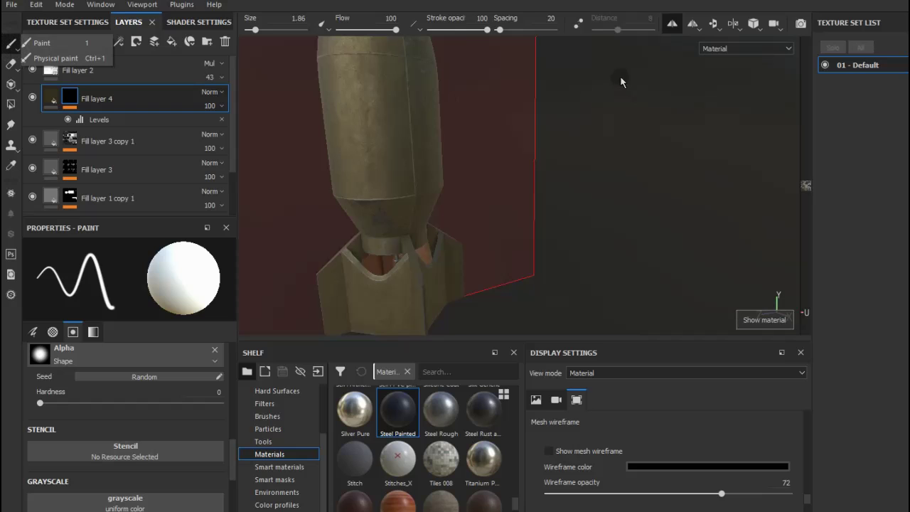
Turn off mirror symmetry painting and orbit the bomb upright to face its nose.
click(672, 23)
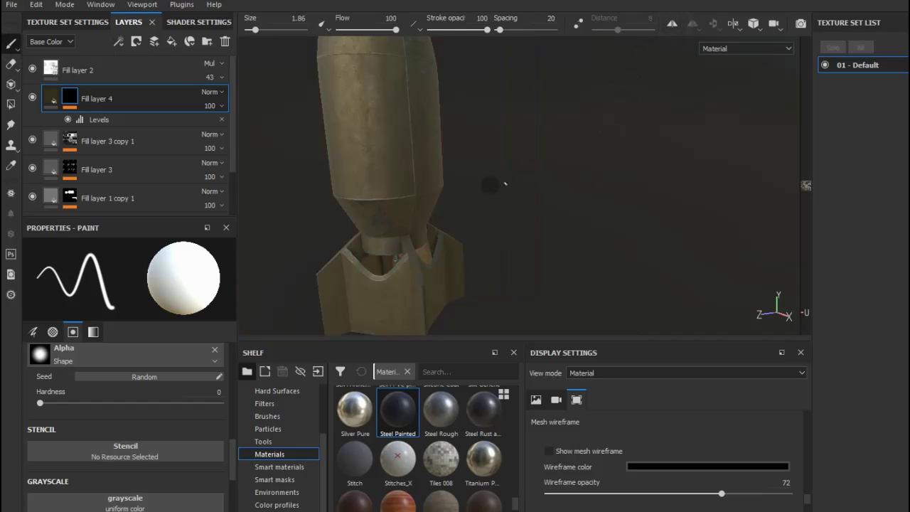
mouse_move(505, 184)
alt+mouse_down()
mouse_move(524, 152)
mouse_move(591, 135)
mouse_move(621, 145)
mouse_move(709, 139)
mouse_move(619, 163)
mouse_move(475, 153)
mouse_move(427, 248)
mouse_move(447, 240)
mouse_move(491, 259)
mouse_move(563, 251)
alt+mouse_up()
alt+drag(409, 266, 337, 240)
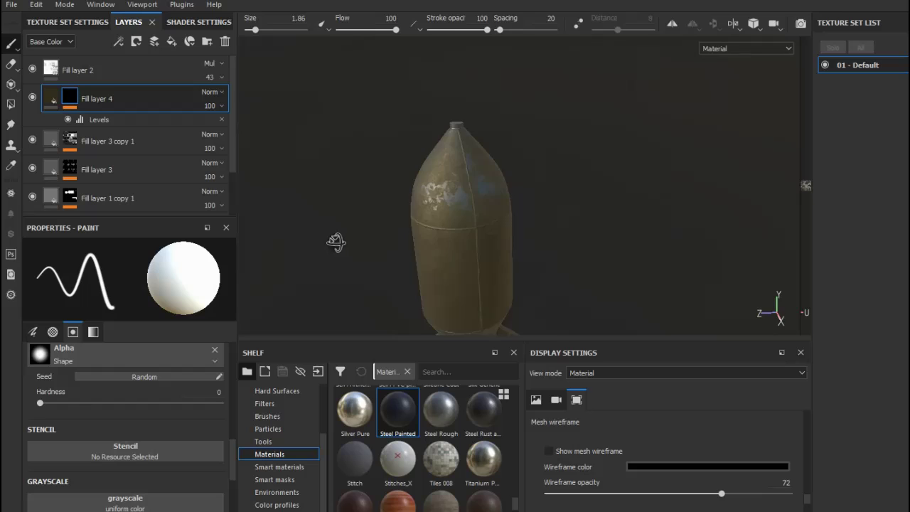
Zoom in on the seamed nose cone and select Fill layer 4's opacity setting.
scroll(471, 255, up, 2)
scroll(465, 260, up, 2)
scroll(464, 261, up, 2)
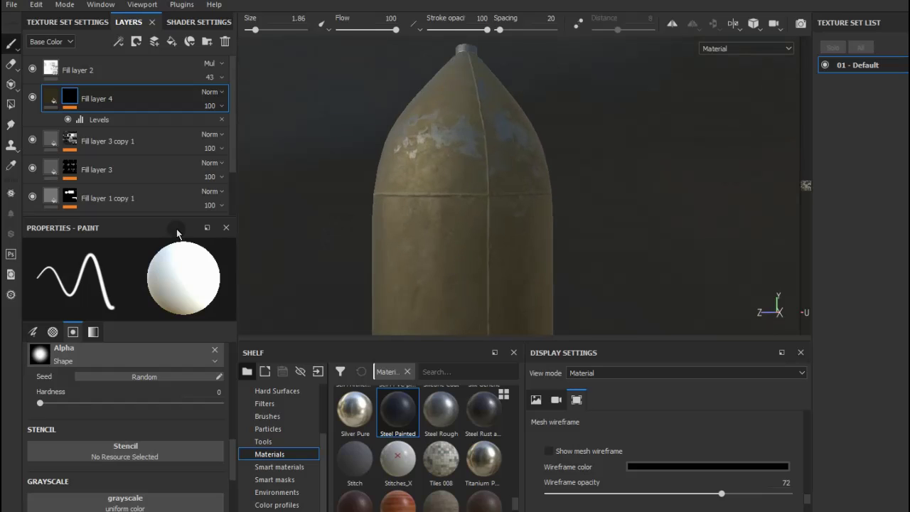
click(207, 107)
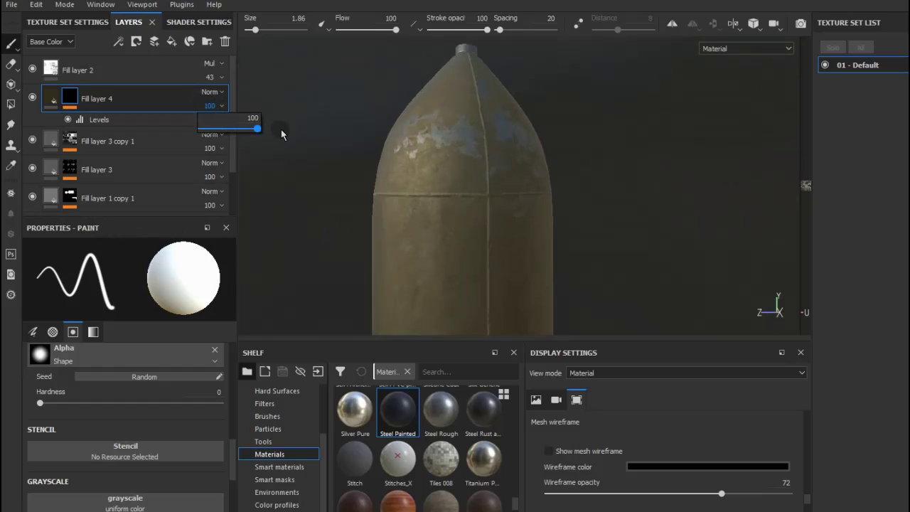
Set Fill layer 4's metallic Levels output to span 0 to 1, then select its mask.
click(96, 119)
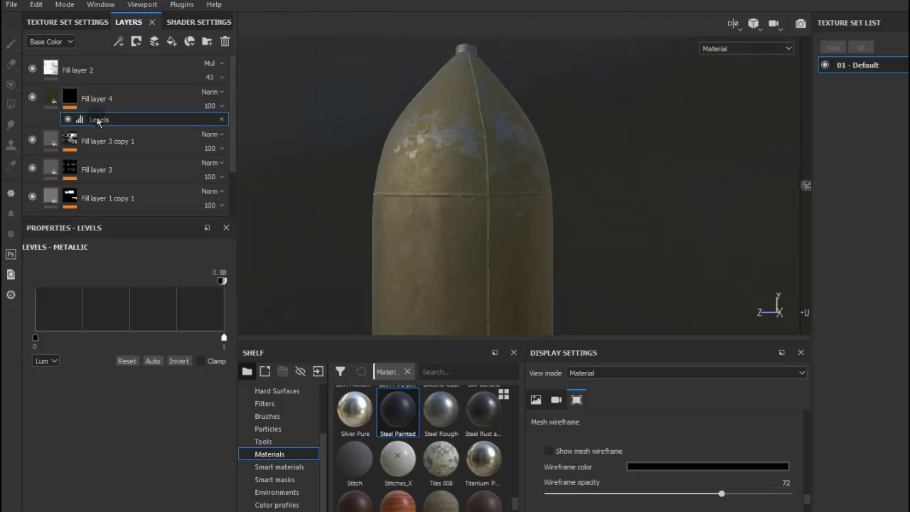
click(34, 339)
drag(222, 340, 150, 339)
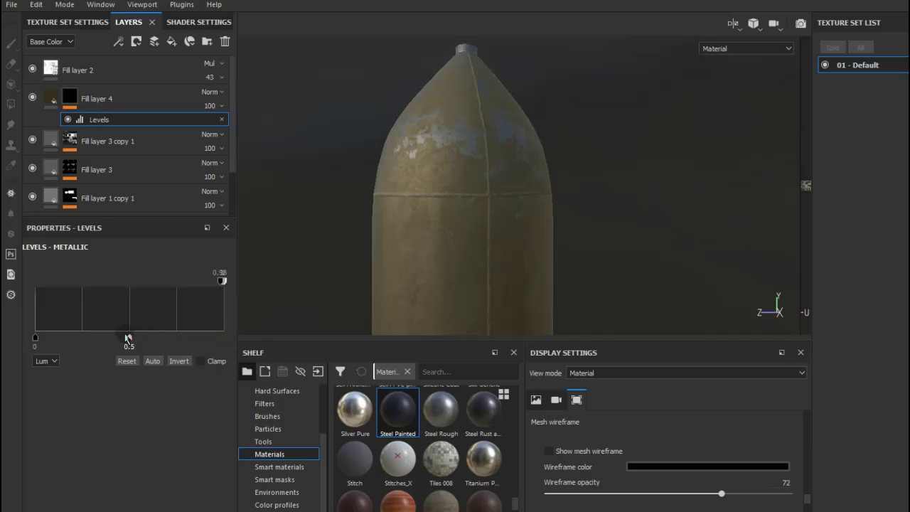
drag(120, 339, 225, 341)
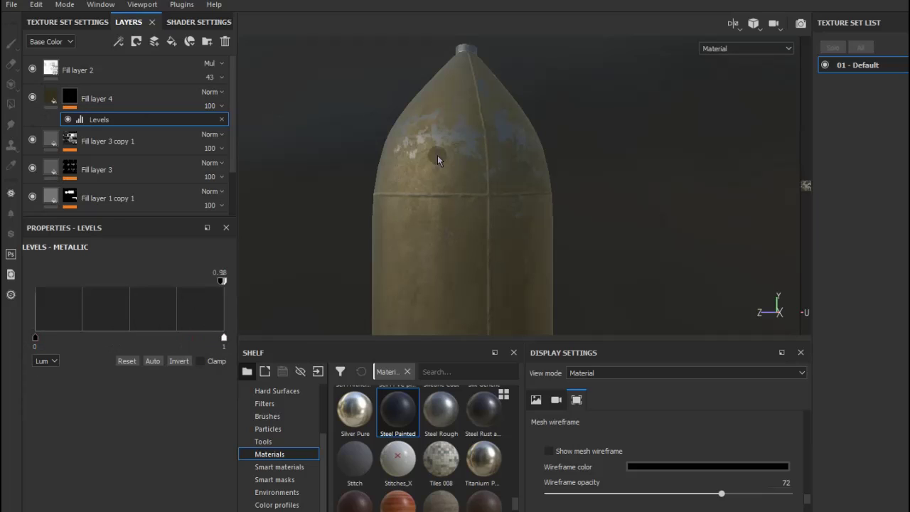
click(72, 98)
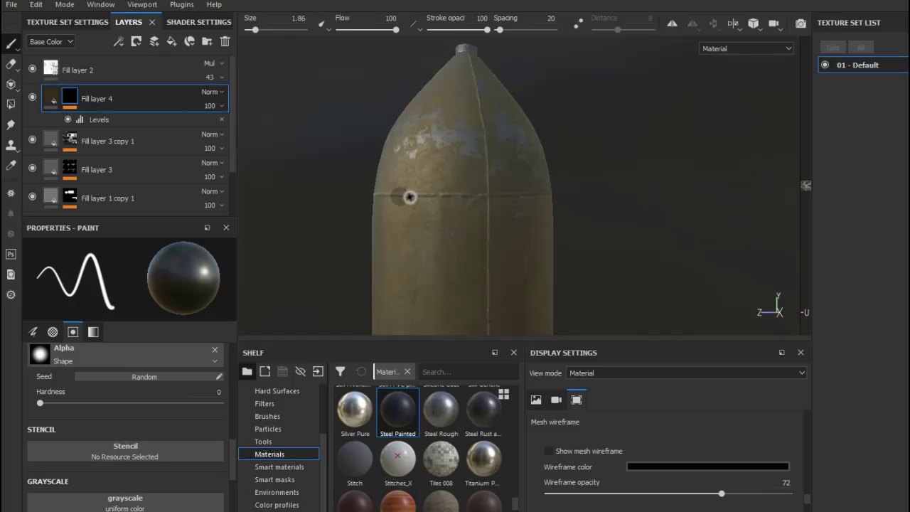
Orbit to the side seam, check the Levels settings, and zoom in on the horizontal seam.
alt+drag(359, 192, 432, 206)
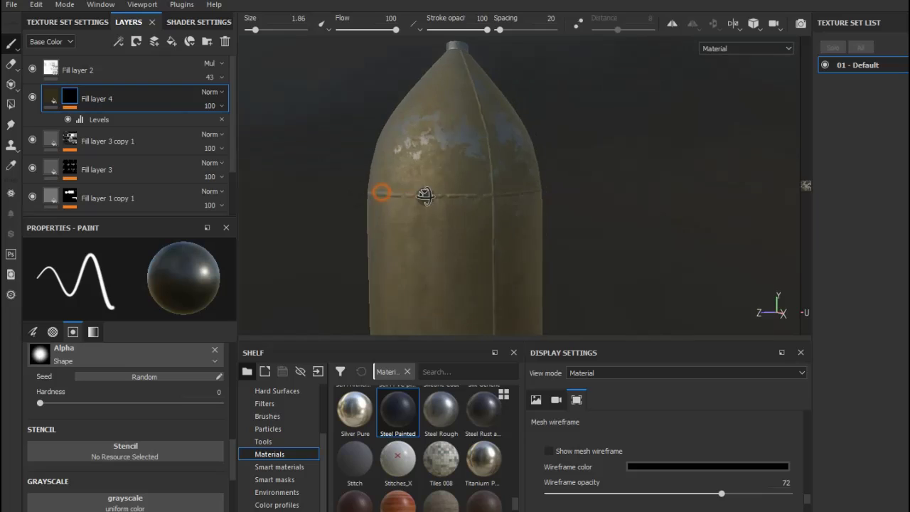
click(111, 121)
click(70, 98)
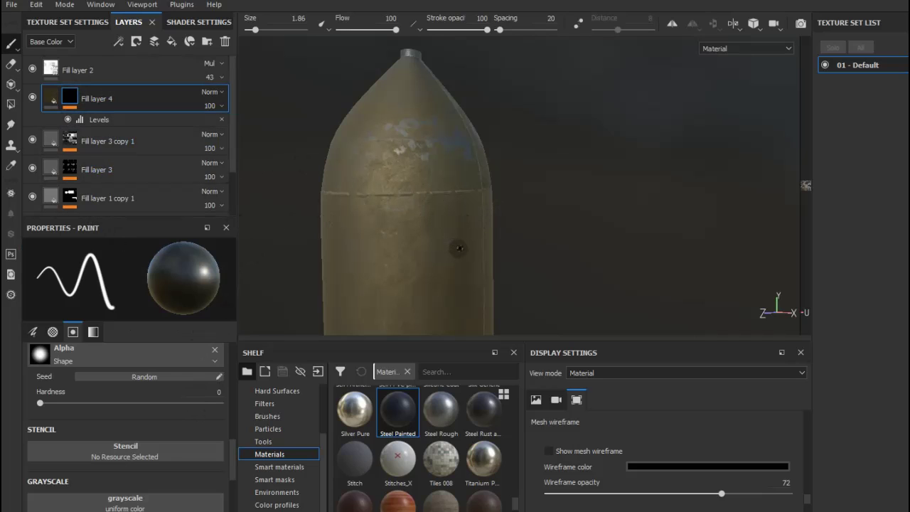
alt+right_drag(459, 247, 681, 253)
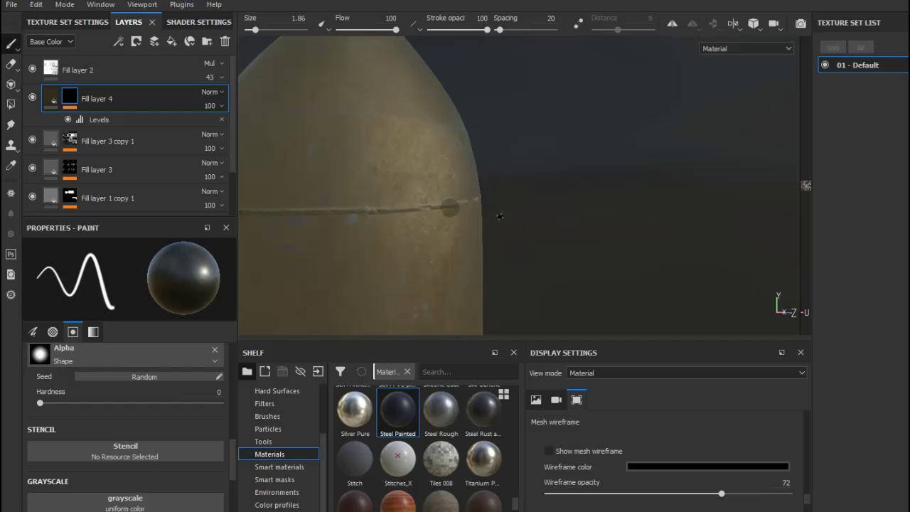
scroll(408, 203, down, 2)
scroll(408, 203, down, 2)
scroll(408, 203, down, 2)
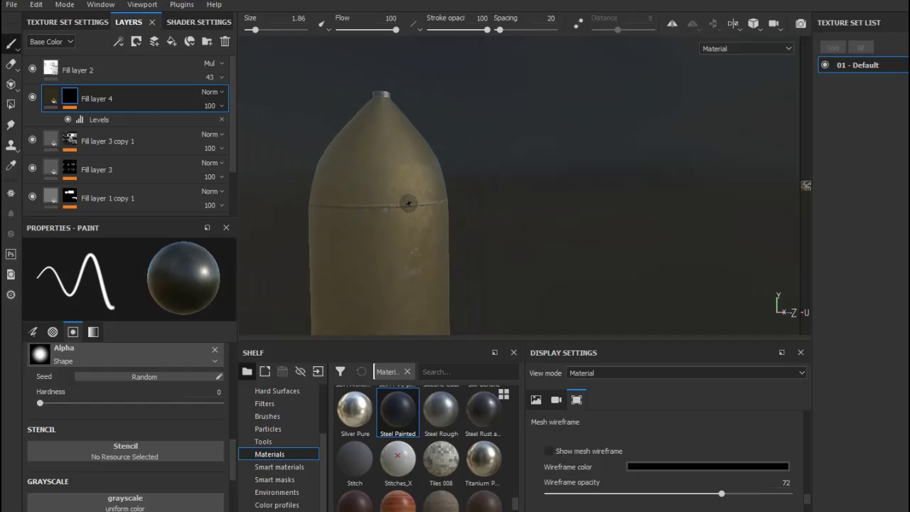
Orbit and zoom around the bomb to inspect the nose seam and underside fins.
mouse_move(408, 203)
alt+mouse_down()
mouse_move(491, 254)
mouse_move(440, 259)
mouse_move(436, 148)
mouse_move(506, 217)
mouse_move(449, 238)
mouse_move(763, 278)
mouse_move(776, 252)
mouse_move(782, 327)
mouse_move(747, 323)
mouse_move(739, 306)
mouse_move(596, 248)
mouse_move(470, 219)
mouse_move(609, 128)
mouse_move(517, 273)
alt+mouse_up()
scroll(455, 238, down, 2)
scroll(469, 238, down, 2)
scroll(484, 238, down, 2)
scroll(469, 219, up, 2)
scroll(466, 212, up, 2)
scroll(462, 205, up, 2)
scroll(458, 196, up, 2)
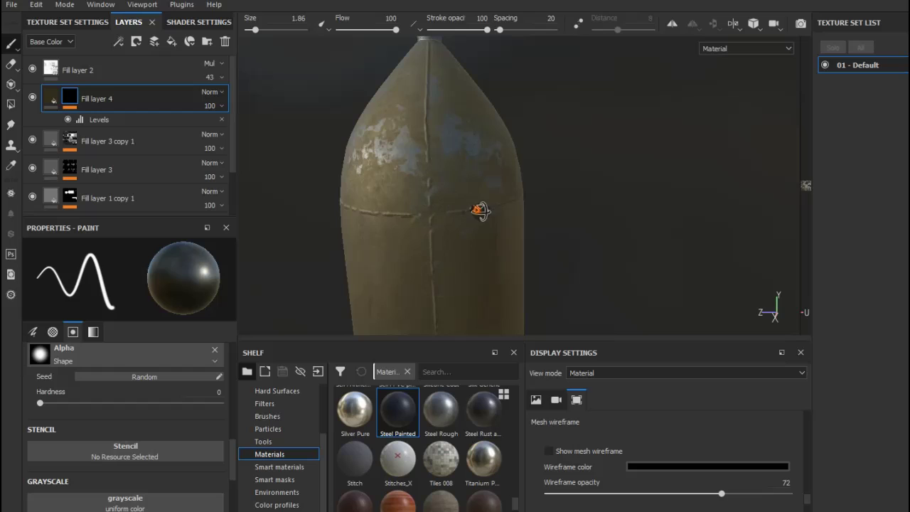
mouse_move(480, 210)
alt+mouse_down()
mouse_move(441, 151)
mouse_move(482, 200)
alt+mouse_up()
mouse_move(483, 199)
alt+right_down()
mouse_move(481, 249)
mouse_move(460, 301)
alt+right_up()
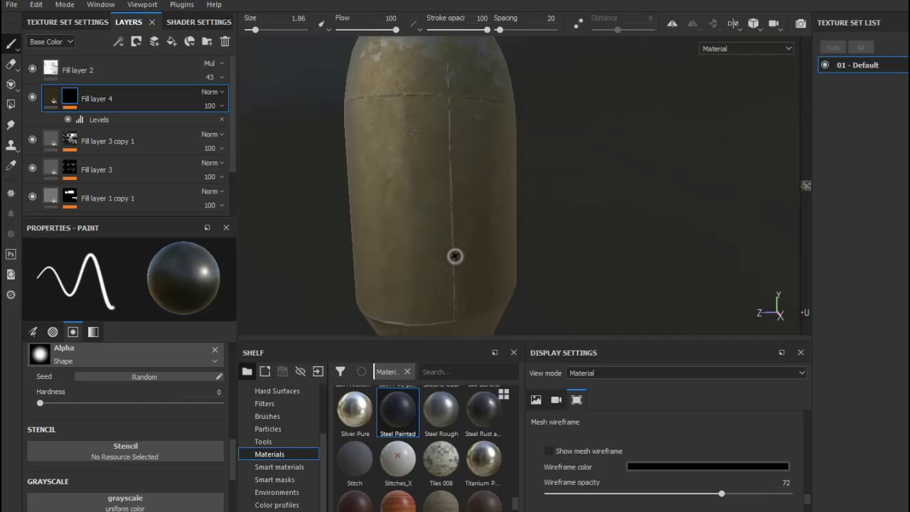
alt+right_drag(455, 256, 460, 243)
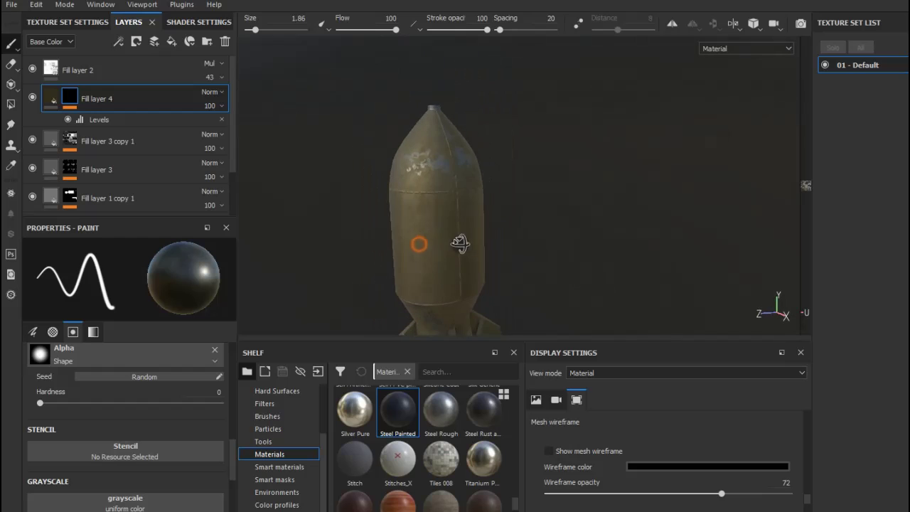
mouse_move(460, 243)
alt+mouse_down()
mouse_move(470, 261)
mouse_move(470, 216)
mouse_move(519, 191)
mouse_move(557, 139)
mouse_move(583, 134)
mouse_move(578, 238)
mouse_move(426, 279)
mouse_move(460, 251)
mouse_move(451, 220)
alt+mouse_up()
alt+right_drag(451, 220, 462, 242)
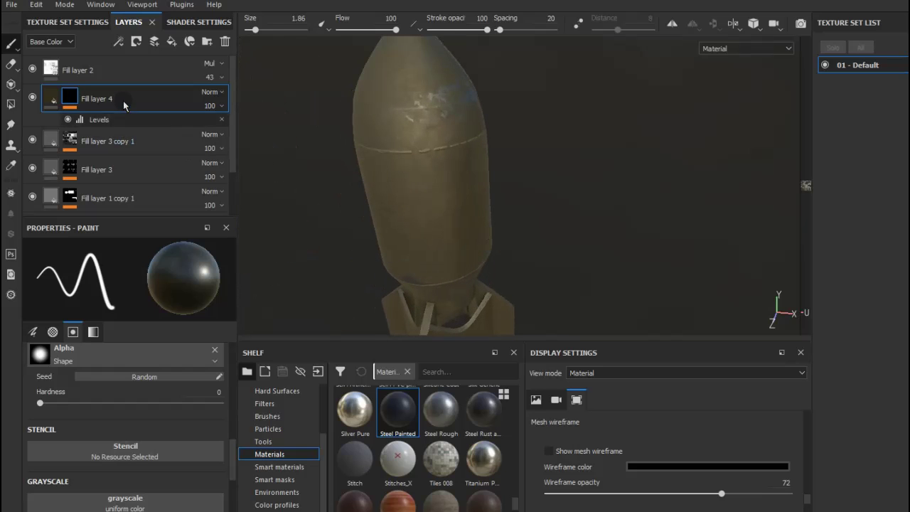
Move Fill layer 4 below Fill layer 3 copy 1, with Fill layer 3 placed above it.
drag(107, 99, 104, 175)
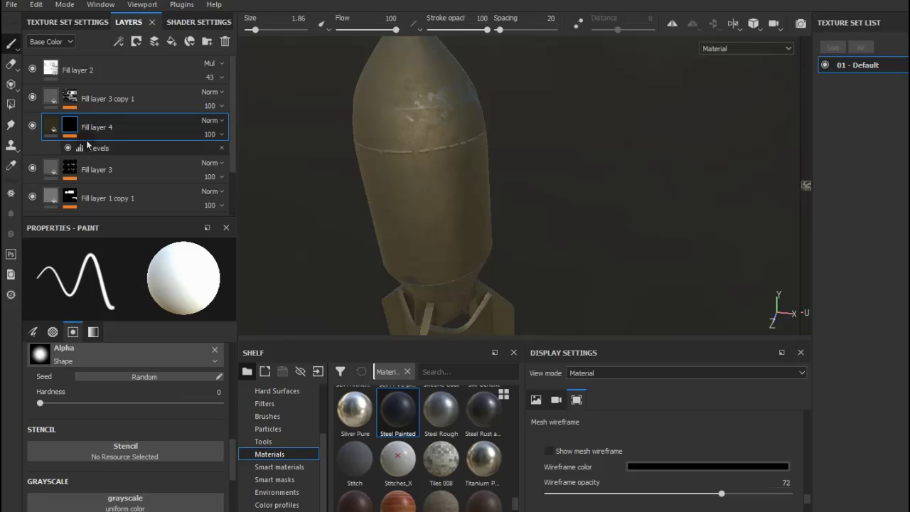
drag(104, 170, 88, 174)
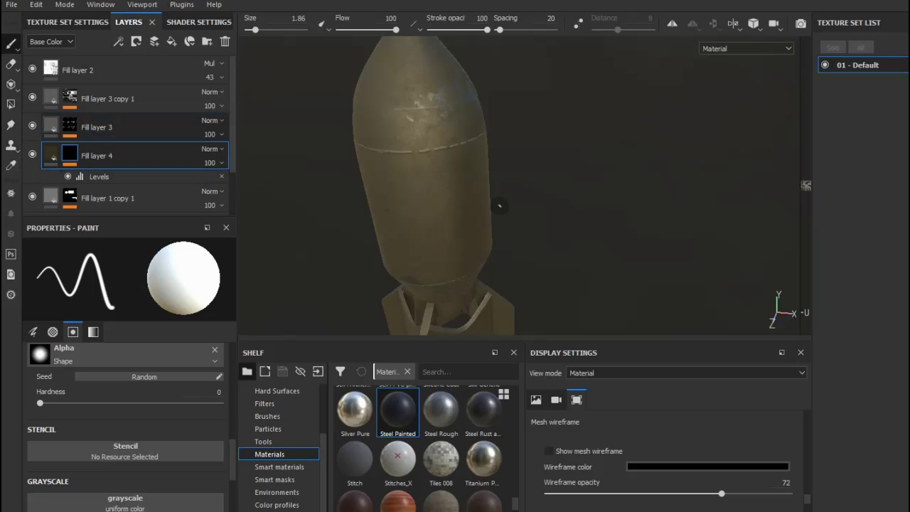
alt+drag(498, 204, 491, 206)
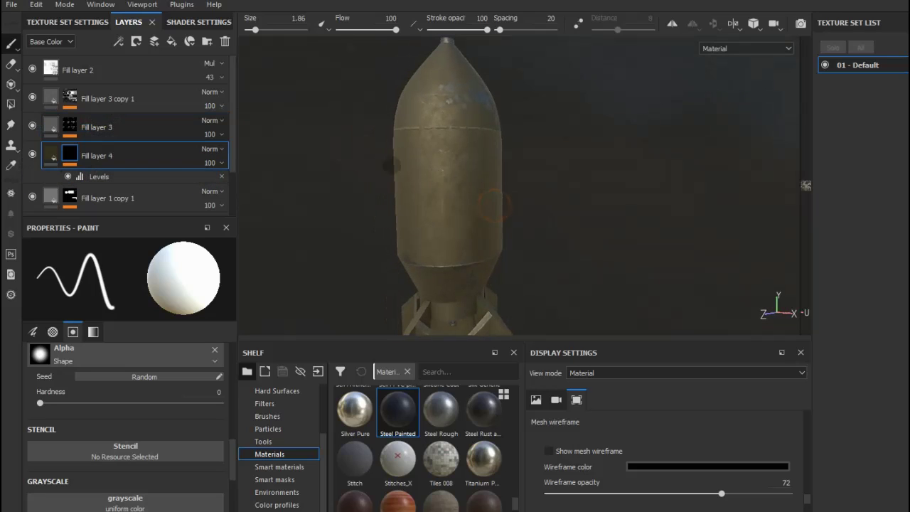
Duplicate Fill layer 3 copy 1, then scroll down and select Fill layer 1.
right_click(98, 99)
click(150, 340)
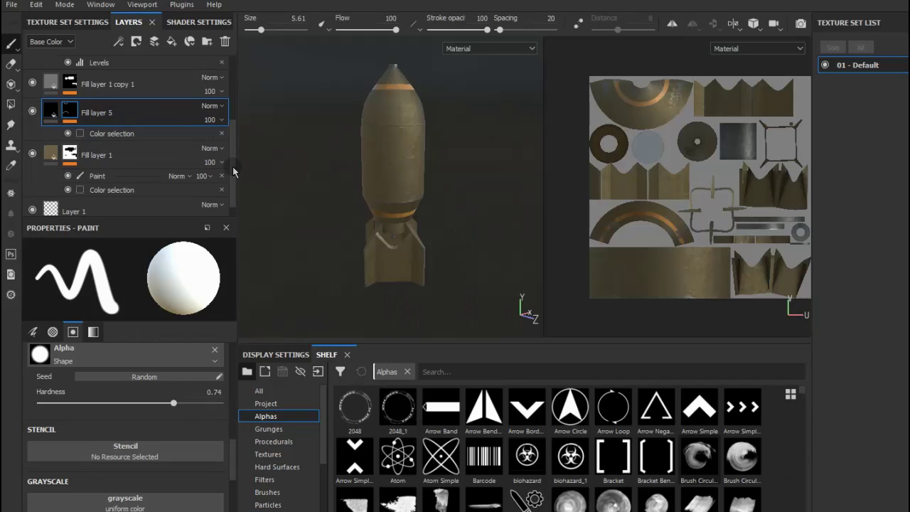
drag(232, 167, 231, 79)
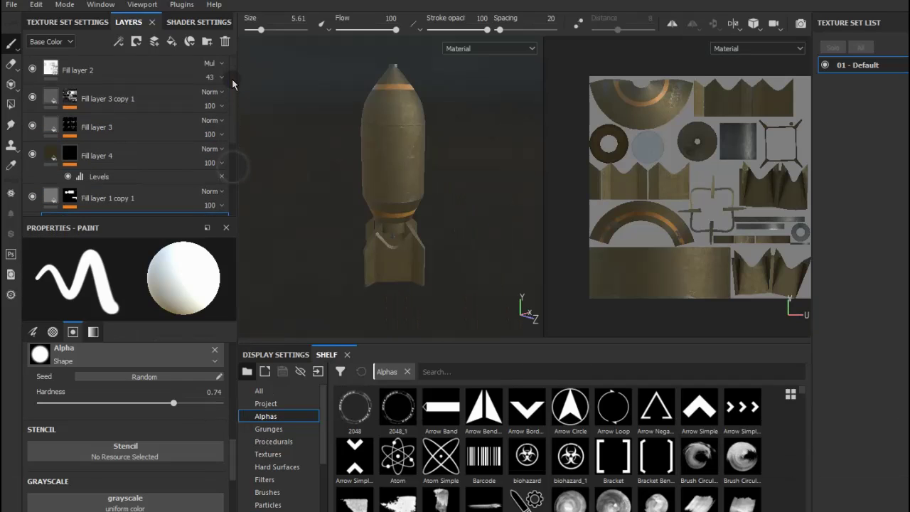
click(144, 97)
scroll(159, 100, down, 4)
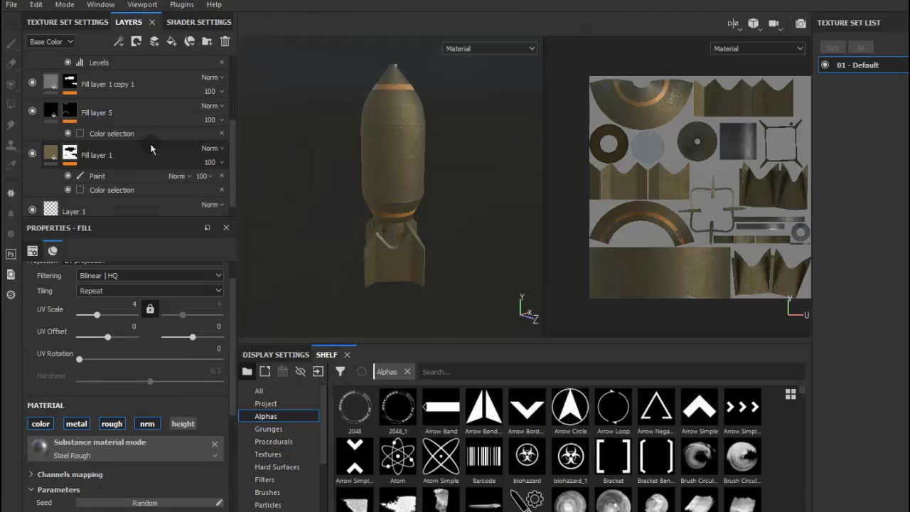
click(131, 150)
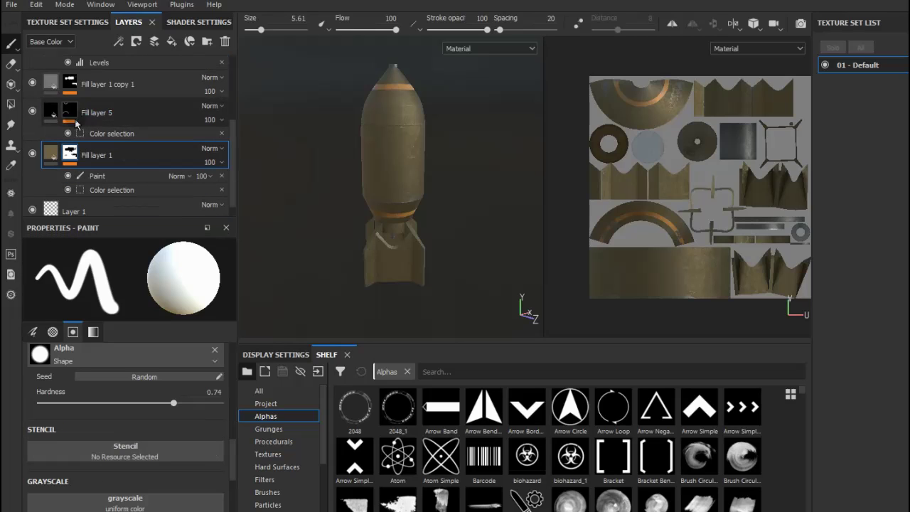
Toggle Fill layer 5's visibility to check the orange bands, then duplicate Fill layer 5.
click(32, 111)
click(32, 112)
click(69, 112)
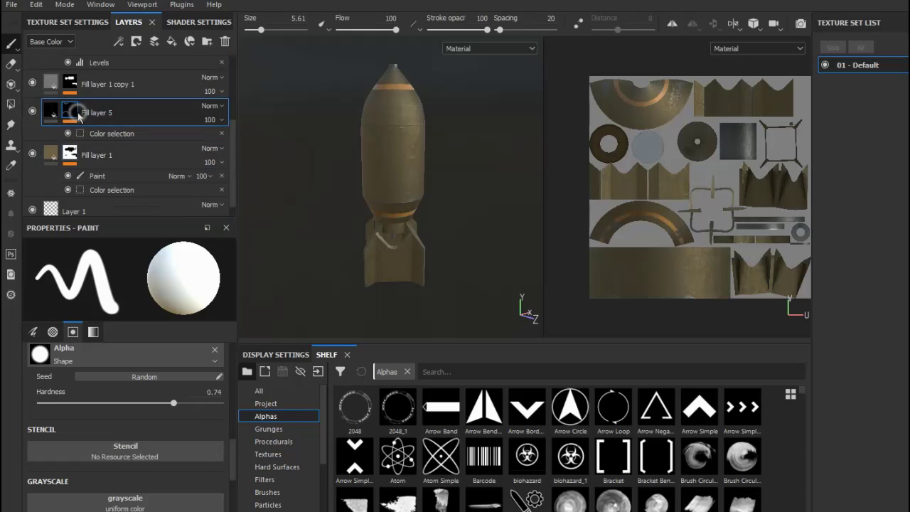
right_click(112, 125)
click(101, 112)
right_click(102, 112)
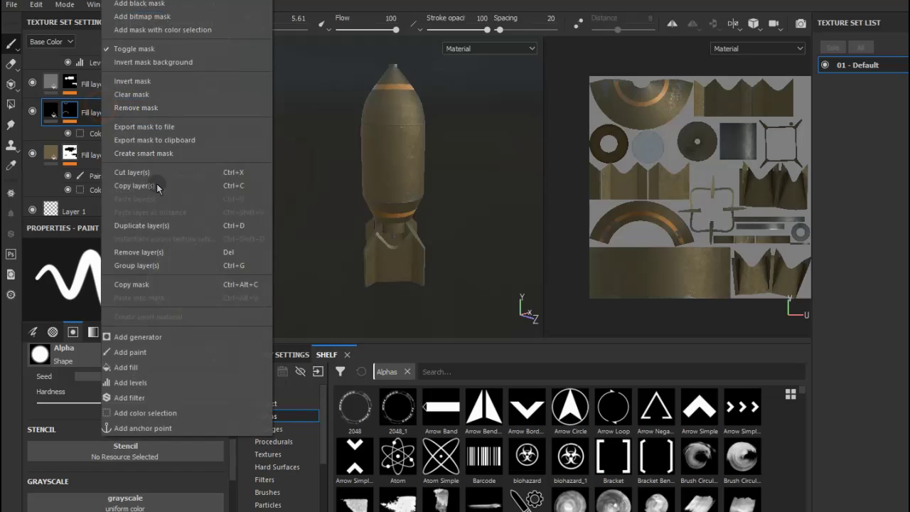
click(150, 224)
scroll(418, 152, up, 3)
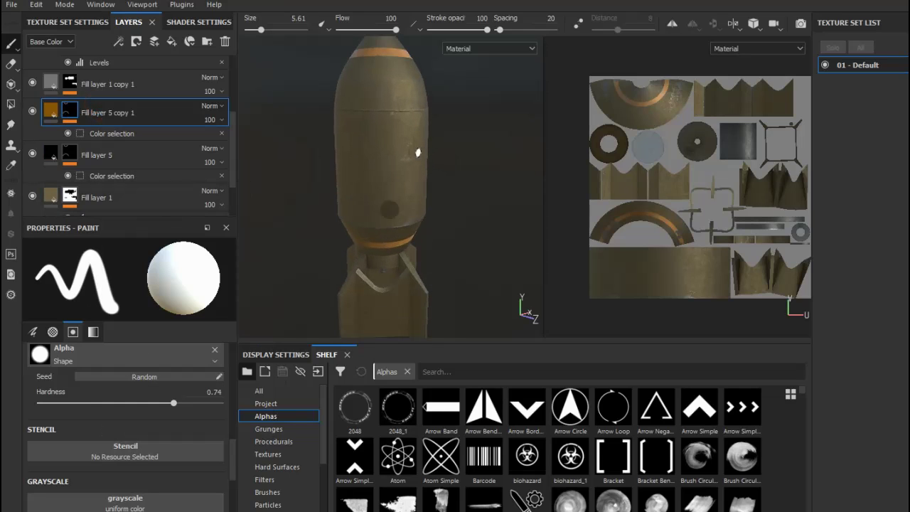
Set the brush hardness to 0.39 and size to 1.86.
scroll(657, 298, up, 2)
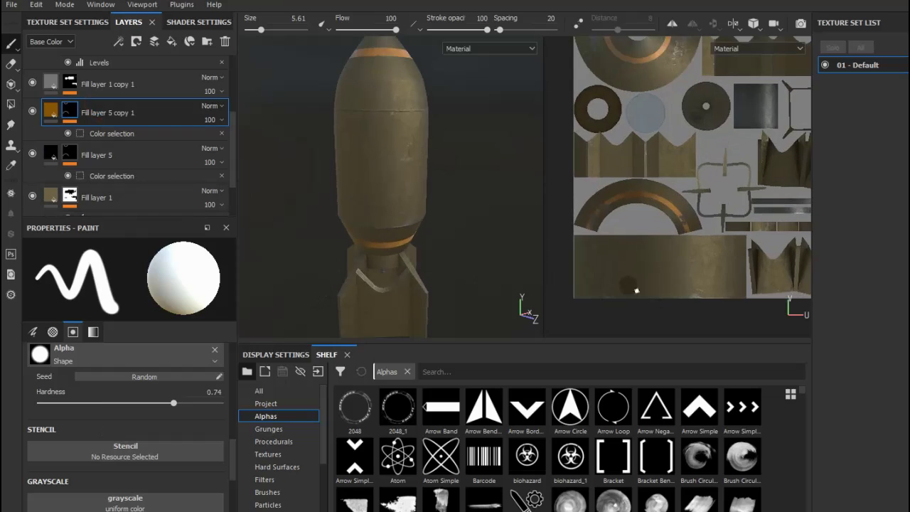
scroll(627, 285, up, 2)
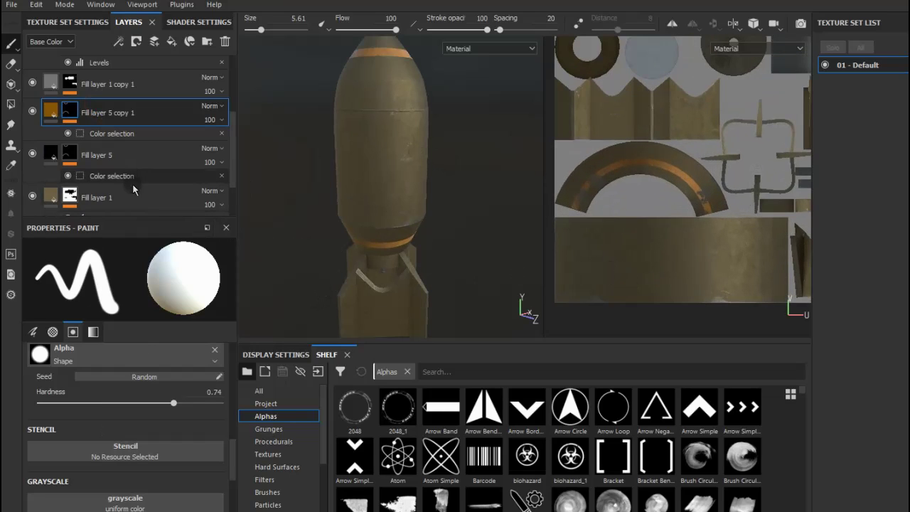
click(108, 405)
drag(110, 407, 111, 407)
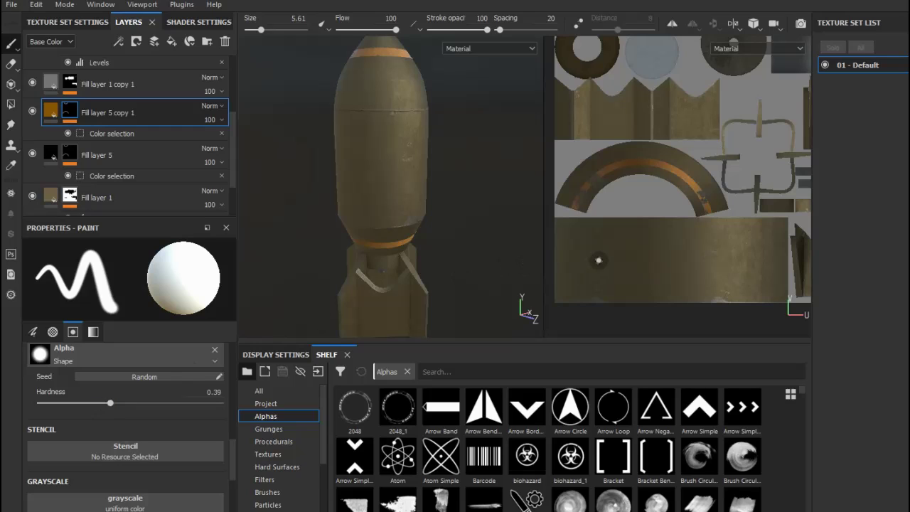
ctrl+right_drag(598, 260, 594, 260)
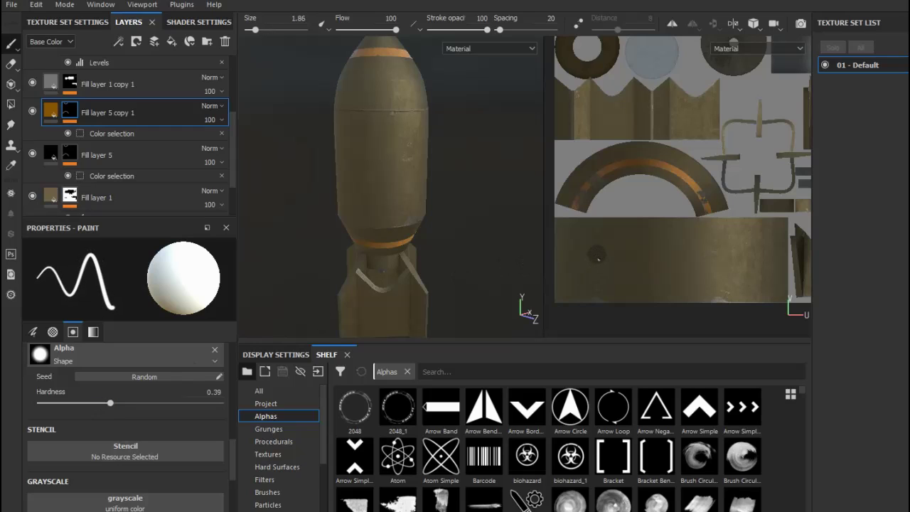
Paint the letters W, e, l and c of 'Welcome' in thin orange strokes on the body.
drag(575, 243, 583, 263)
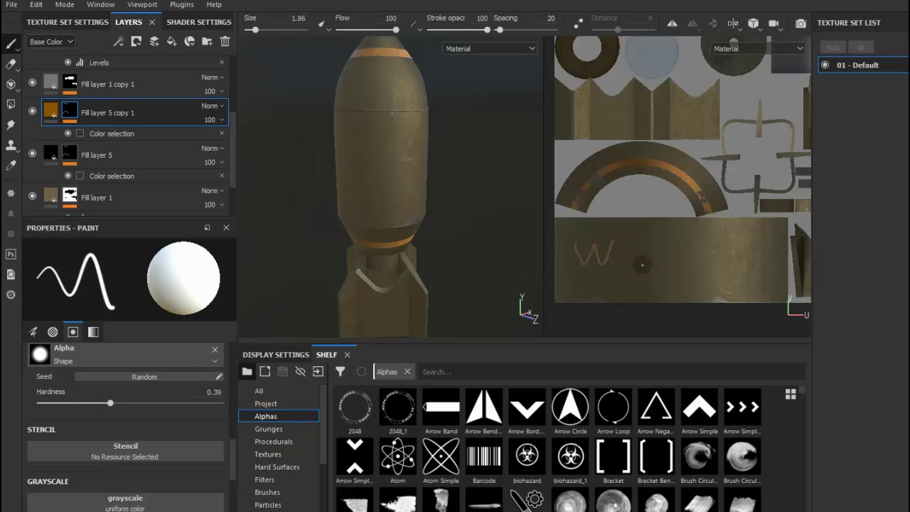
drag(621, 253, 626, 246)
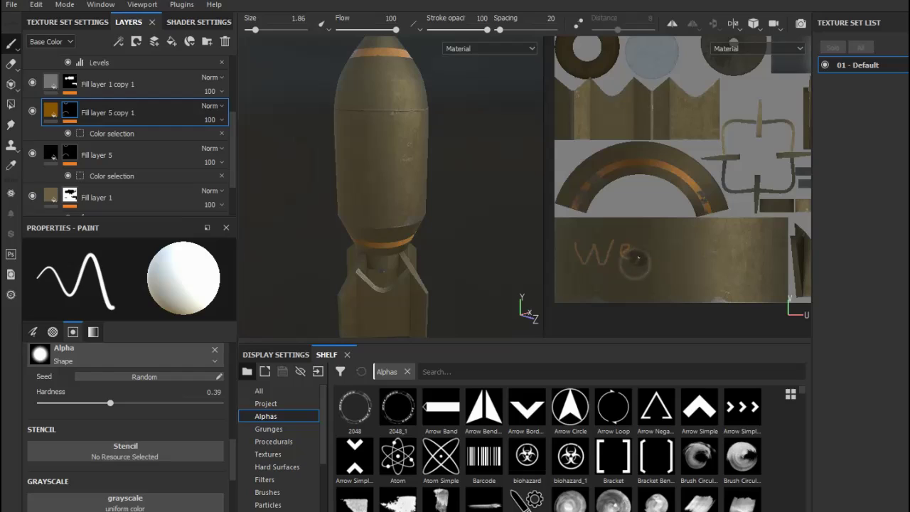
drag(635, 261, 649, 236)
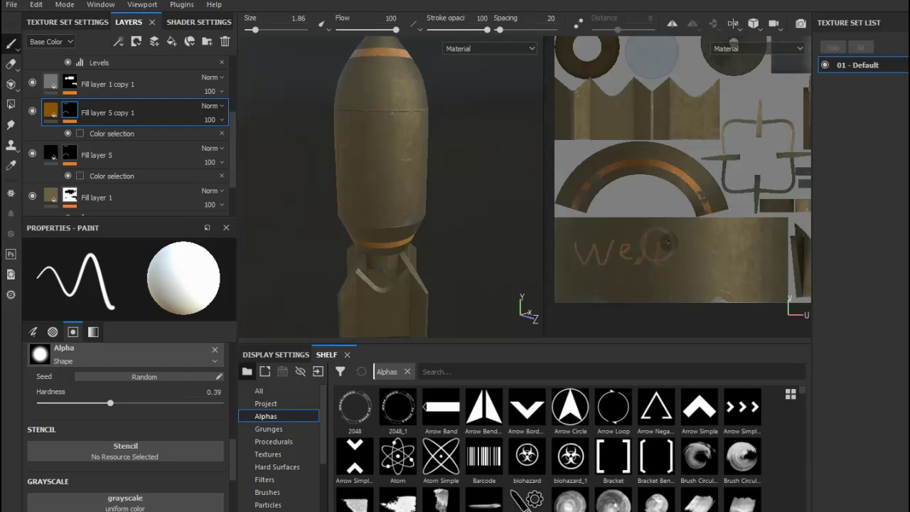
mouse_move(664, 242)
mouse_down()
mouse_move(667, 262)
mouse_move(704, 245)
mouse_move(737, 256)
mouse_move(757, 238)
mouse_up()
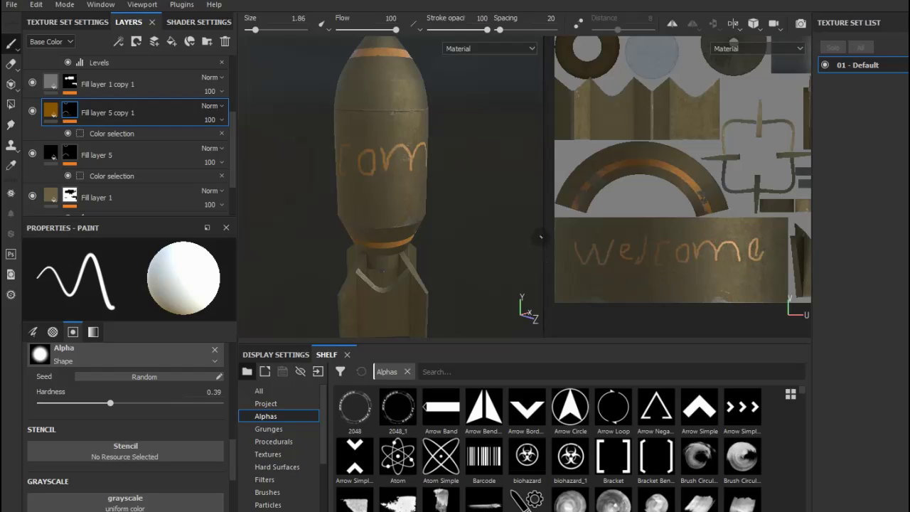
key(ctrl)
Undo the last stroke, clear Fill layer 5 copy 1's mask, and shrink the brush to 0.85.
key(ctrl+z)
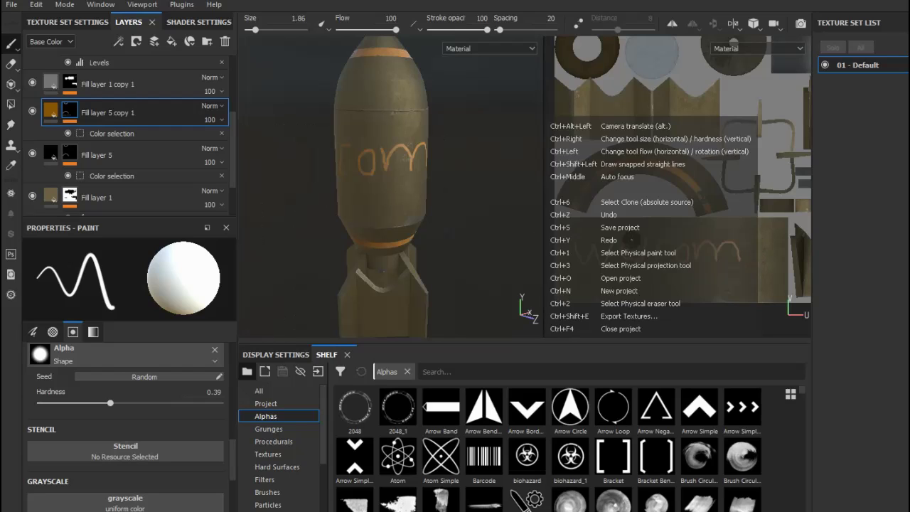
right_click(135, 116)
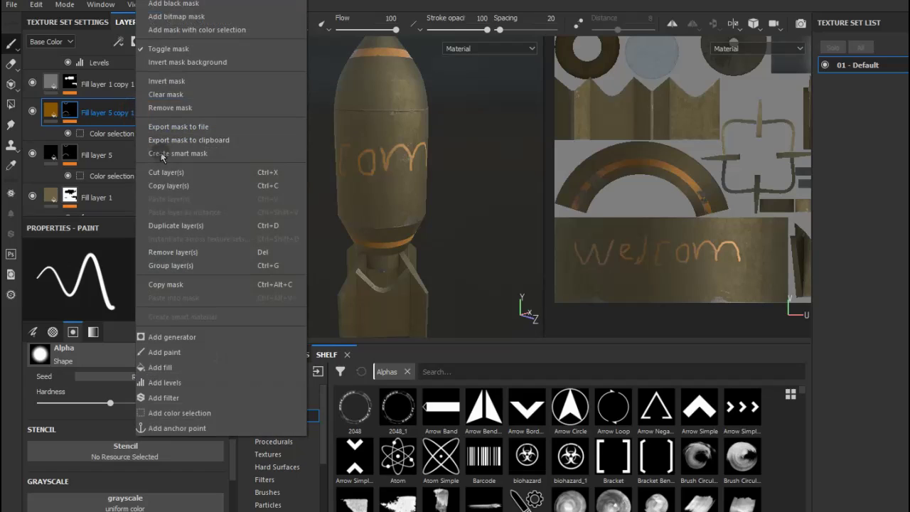
click(166, 100)
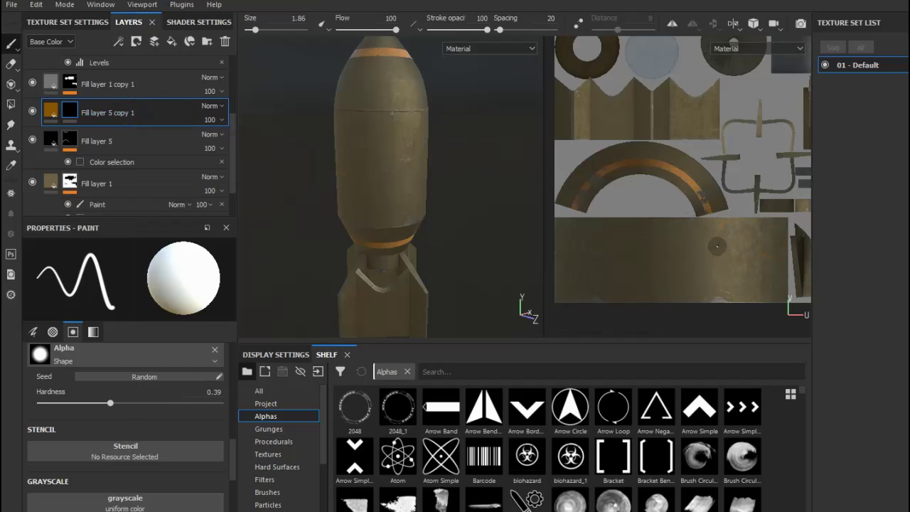
click(713, 244)
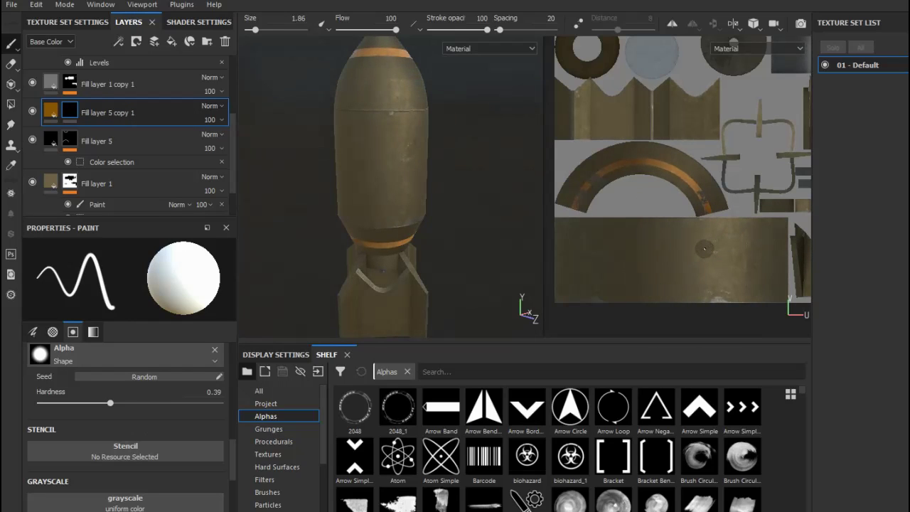
key(bracketleft)
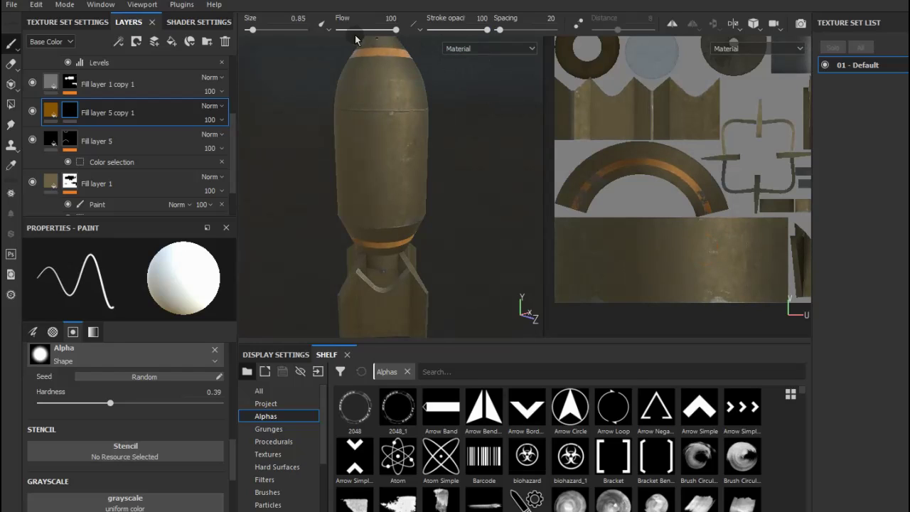
Switch the camera to Constrained rotation and lower brush flow to 95.
click(733, 24)
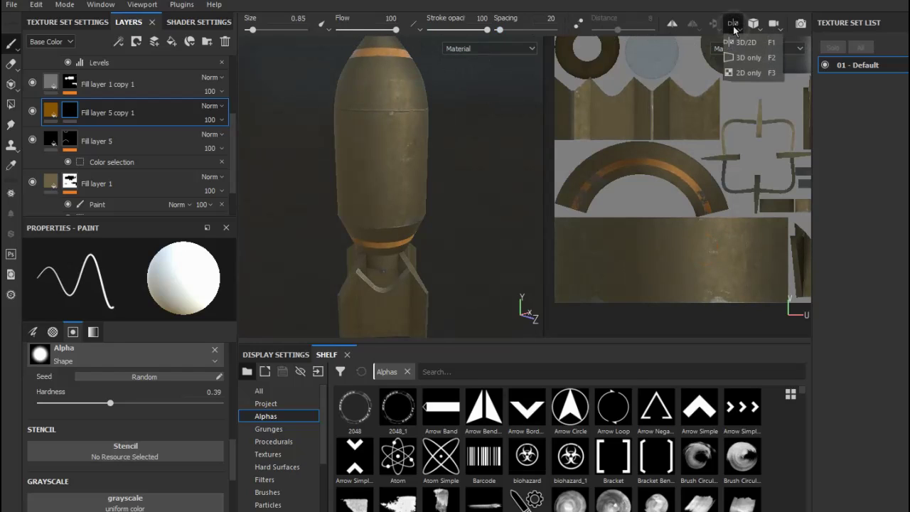
click(775, 26)
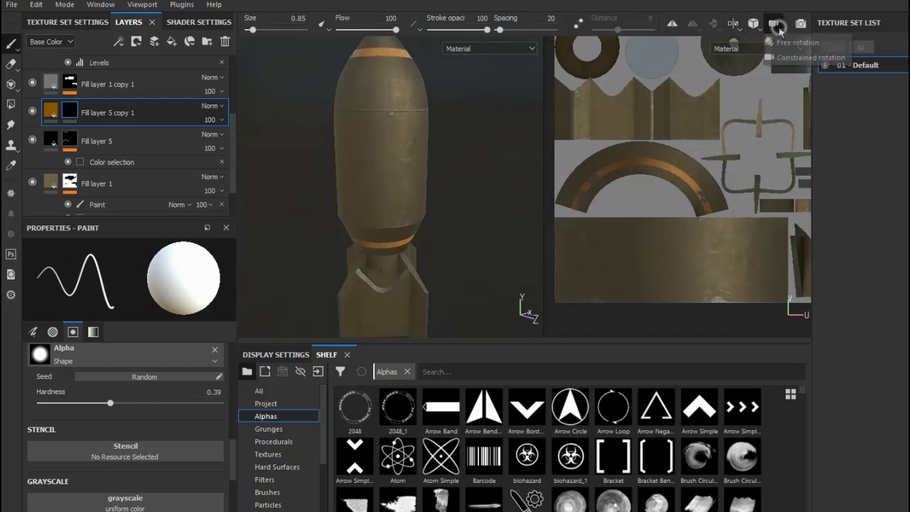
click(794, 57)
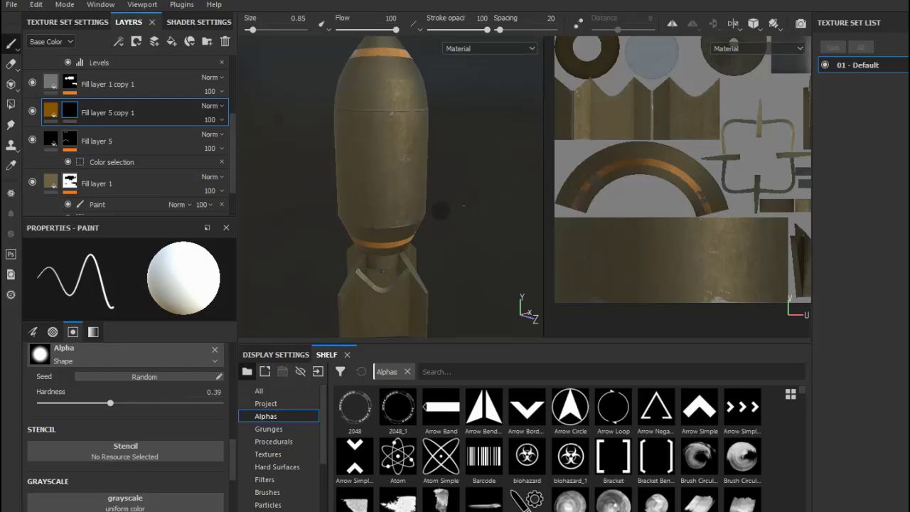
mouse_move(426, 212)
ctrl+mouse_down()
mouse_move(377, 165)
mouse_move(438, 159)
mouse_move(454, 118)
mouse_move(427, 142)
ctrl+mouse_up()
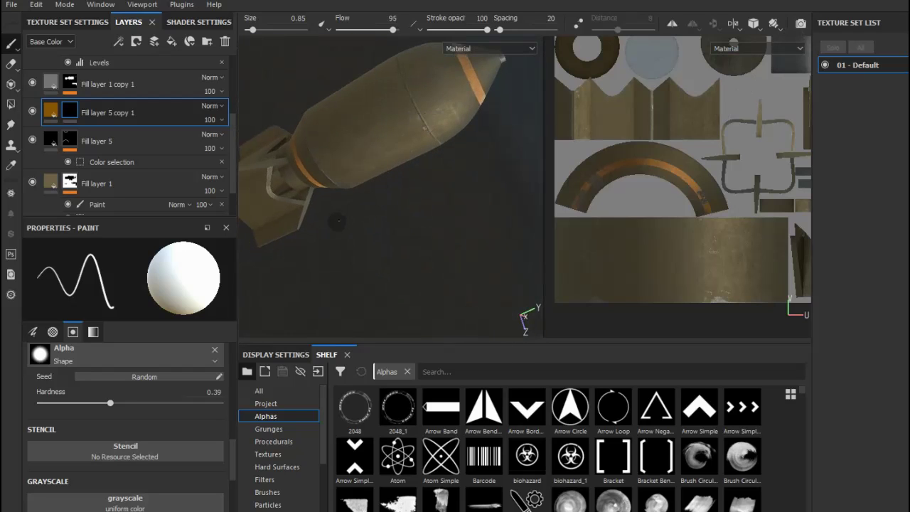
Hide the 2D UV view so the 3D view fills the space, and orbit the bomb side-on.
alt+right_drag(310, 202, 382, 256)
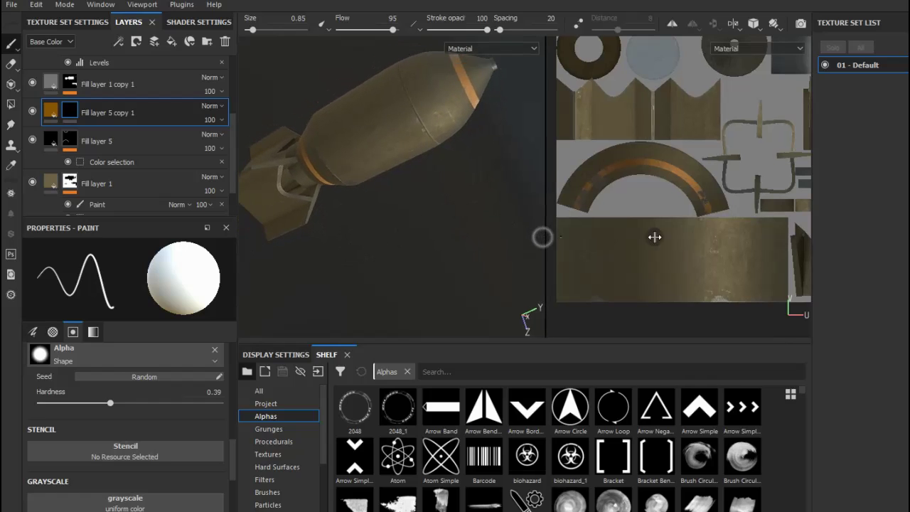
drag(543, 237, 814, 236)
alt+drag(559, 193, 561, 166)
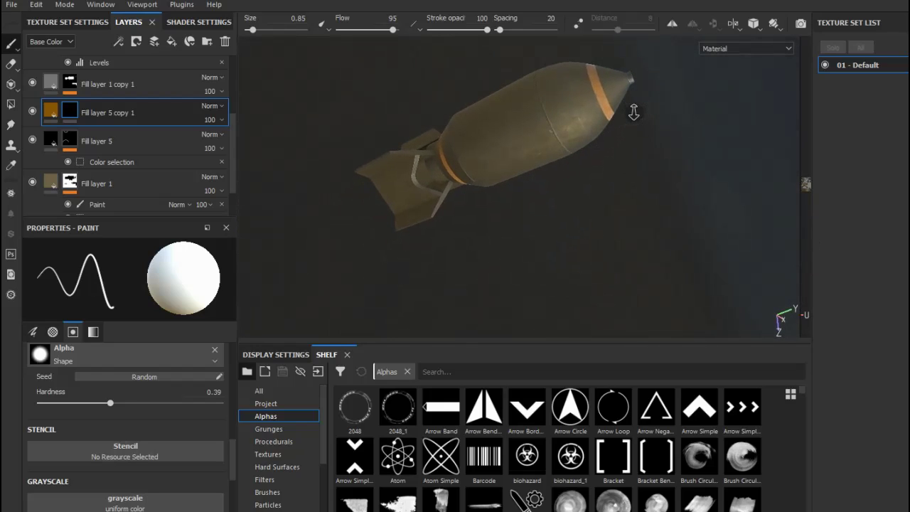
alt+middle_drag(621, 134, 620, 173)
mouse_move(621, 172)
alt+mouse_down()
mouse_move(643, 157)
mouse_move(639, 165)
alt+mouse_up()
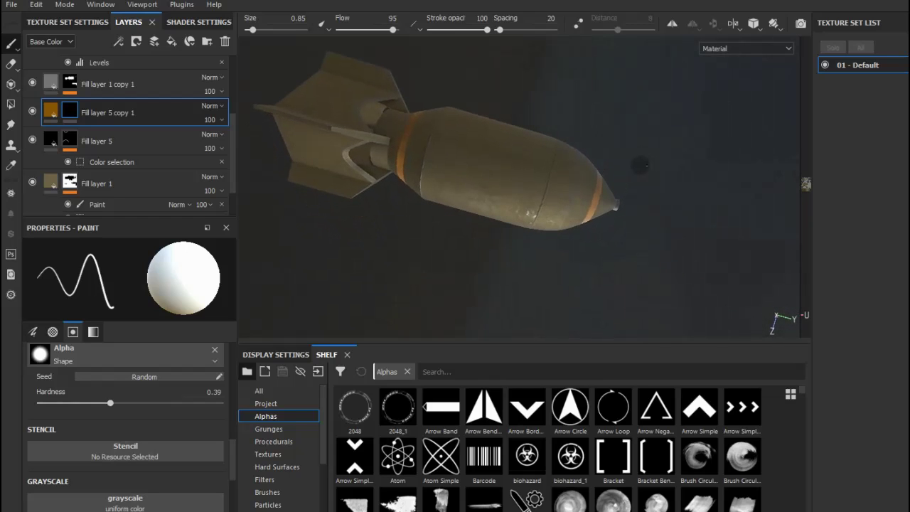
mouse_move(602, 211)
alt+mouse_down()
mouse_move(609, 204)
mouse_move(615, 212)
alt+mouse_up()
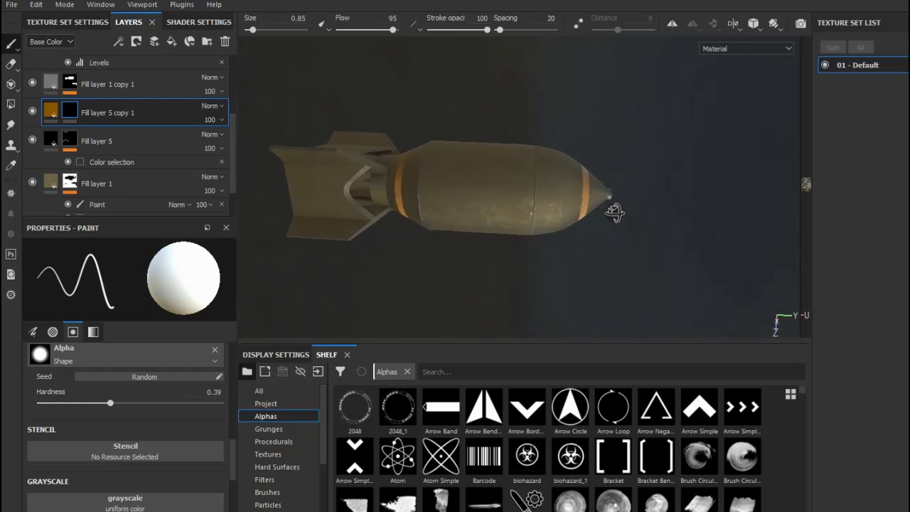
mouse_move(395, 187)
alt+mouse_down()
mouse_move(404, 212)
mouse_move(472, 212)
mouse_move(502, 184)
mouse_move(537, 177)
mouse_move(561, 206)
alt+mouse_up()
mouse_move(546, 218)
alt+mouse_down()
mouse_move(553, 183)
mouse_move(521, 178)
mouse_move(502, 197)
mouse_move(532, 193)
alt+mouse_up()
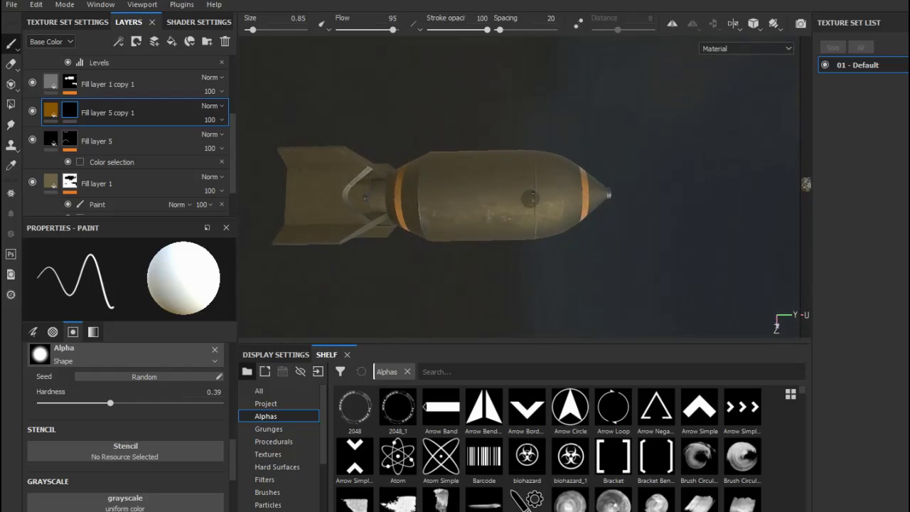
scroll(446, 192, up, 2)
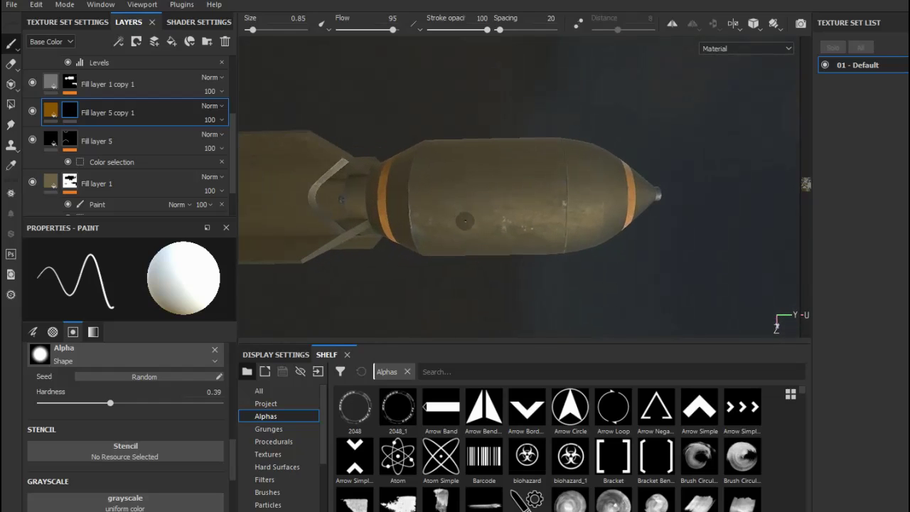
Keep Constrained rotation and paint the opening letters of 'Welcome', undoing bad strokes.
click(774, 23)
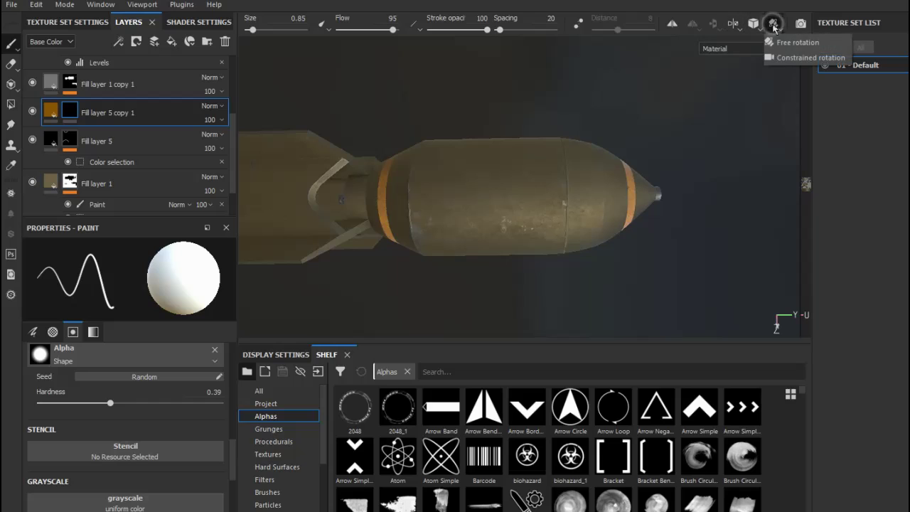
click(788, 60)
alt+drag(562, 196, 573, 199)
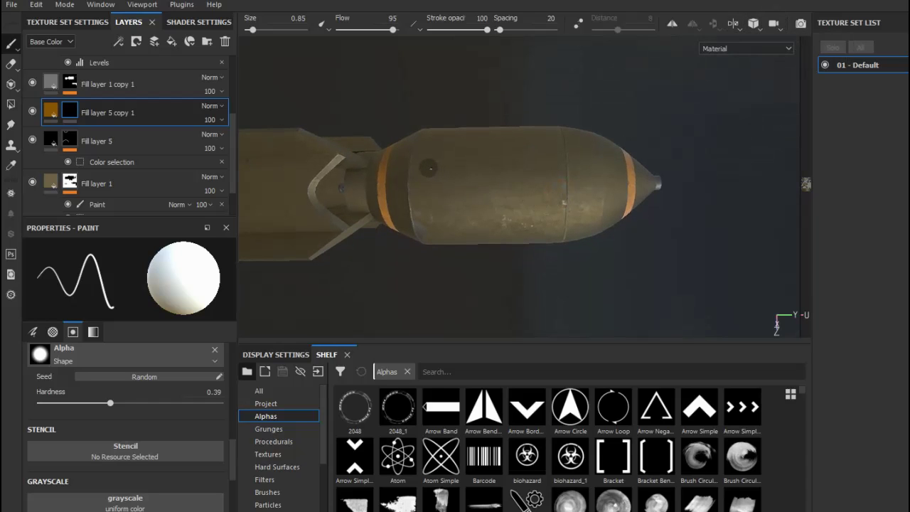
drag(428, 184, 433, 161)
key(ctrl+z)
mouse_move(418, 163)
mouse_down()
mouse_move(427, 184)
mouse_move(440, 183)
mouse_move(450, 162)
mouse_up()
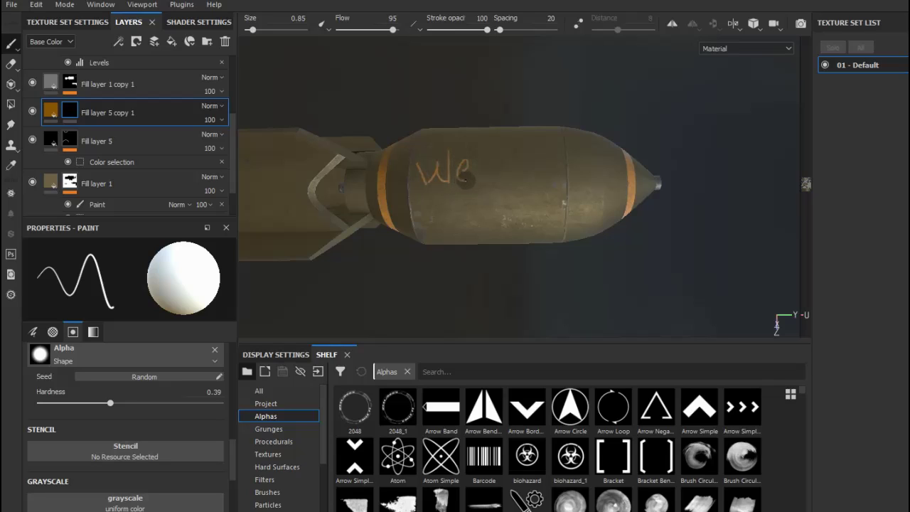
mouse_move(480, 148)
mouse_down()
mouse_move(480, 182)
mouse_move(525, 167)
mouse_move(537, 178)
mouse_up()
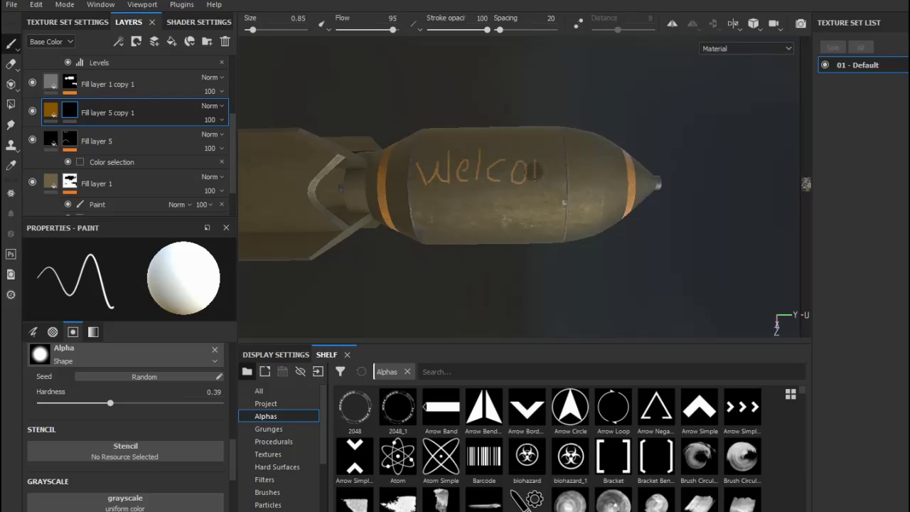
key(ctrl+z)
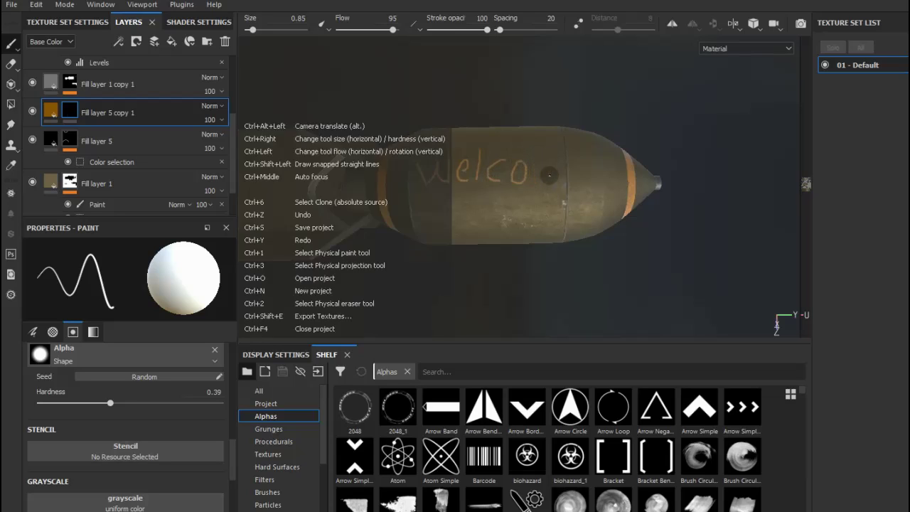
Finish 'Welcome' with the m and final e, then start writing 'to' beneath it.
drag(533, 162, 534, 177)
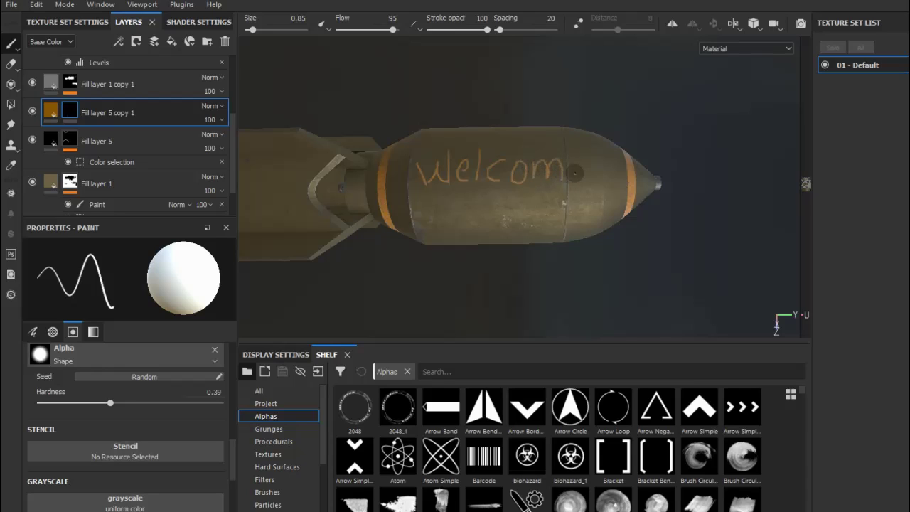
drag(569, 173, 572, 156)
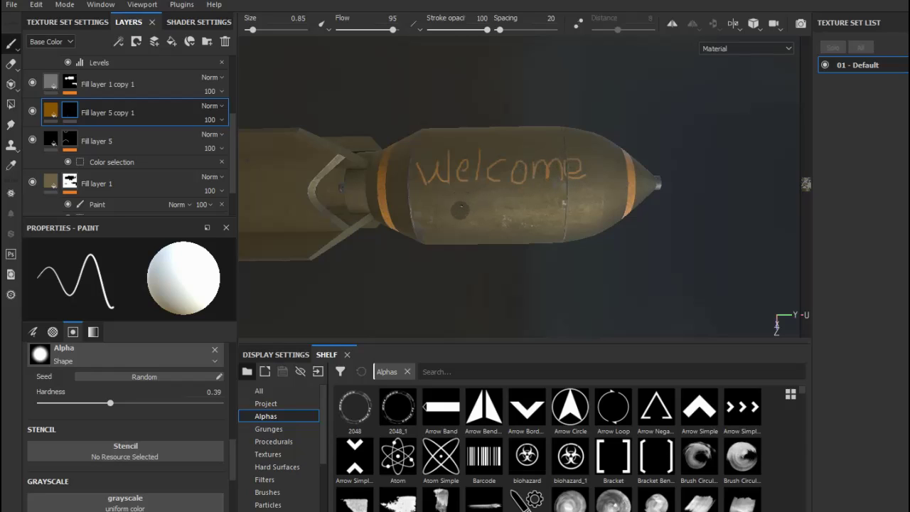
mouse_move(460, 212)
alt+mouse_down()
mouse_move(462, 197)
mouse_move(480, 196)
alt+mouse_up()
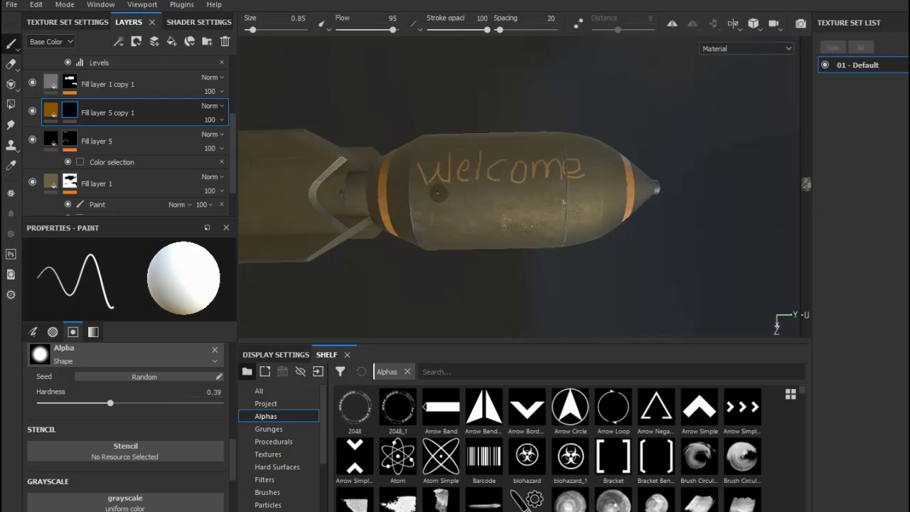
mouse_move(439, 196)
mouse_down()
mouse_move(449, 211)
mouse_move(450, 201)
mouse_move(461, 212)
mouse_move(467, 201)
mouse_move(497, 203)
mouse_up()
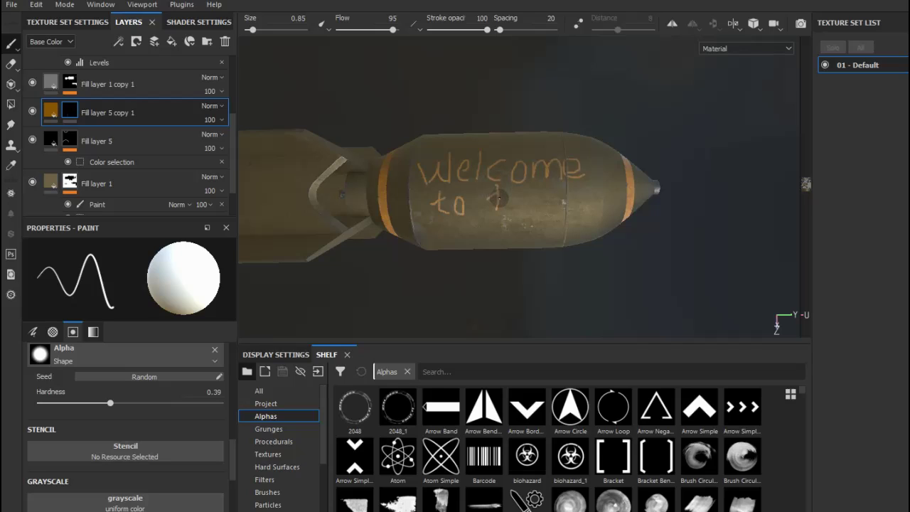
Undo the stray stroke, then hand-paint 'the party...' after 'to' on the bomb's body.
key(ctrl+z)
click(497, 207)
mouse_move(510, 186)
mouse_down()
mouse_move(510, 212)
mouse_move(519, 195)
mouse_move(522, 213)
mouse_move(534, 213)
mouse_up()
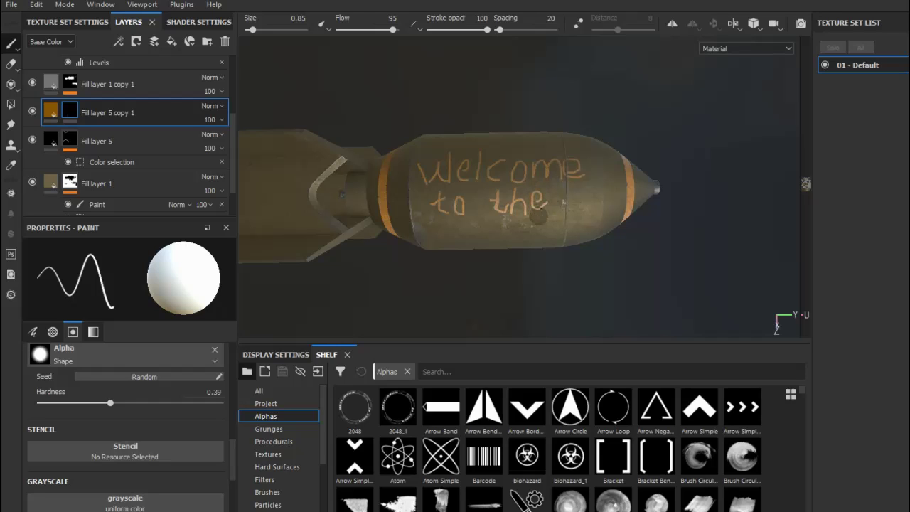
alt+drag(503, 214, 538, 165)
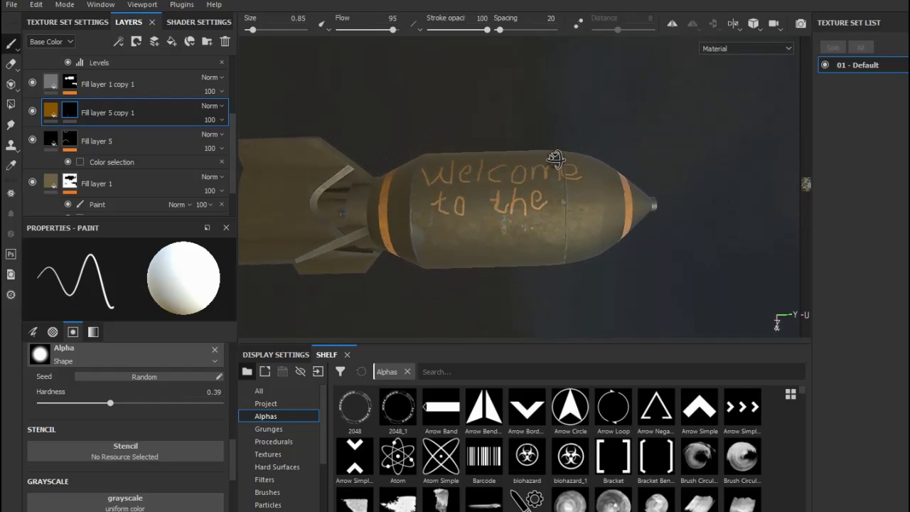
alt+drag(528, 213, 514, 217)
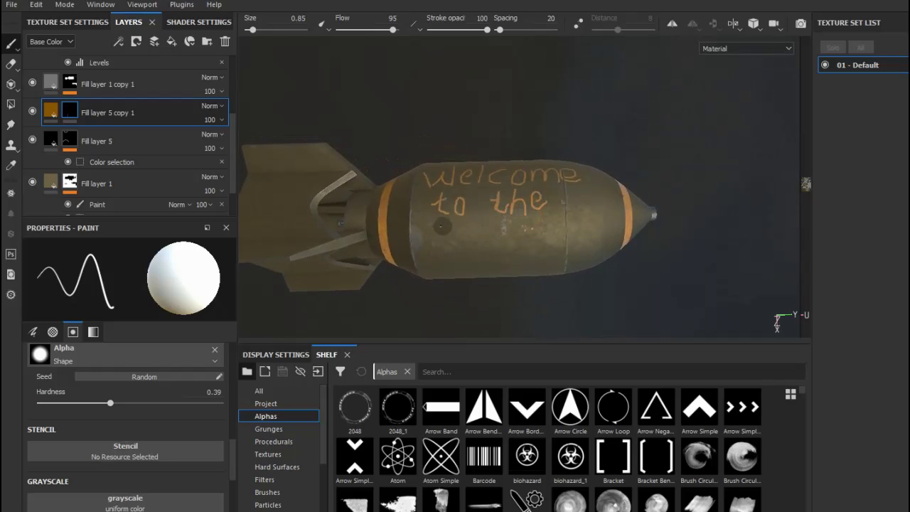
mouse_move(448, 229)
mouse_down()
mouse_move(448, 250)
mouse_move(459, 234)
mouse_move(471, 238)
mouse_up()
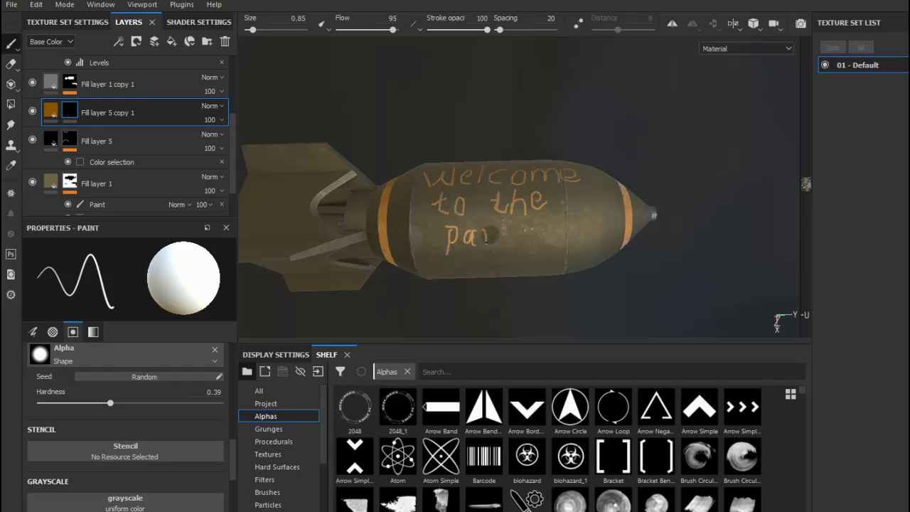
mouse_move(508, 221)
mouse_down()
mouse_move(524, 251)
mouse_move(518, 232)
mouse_move(545, 230)
mouse_move(523, 248)
mouse_up()
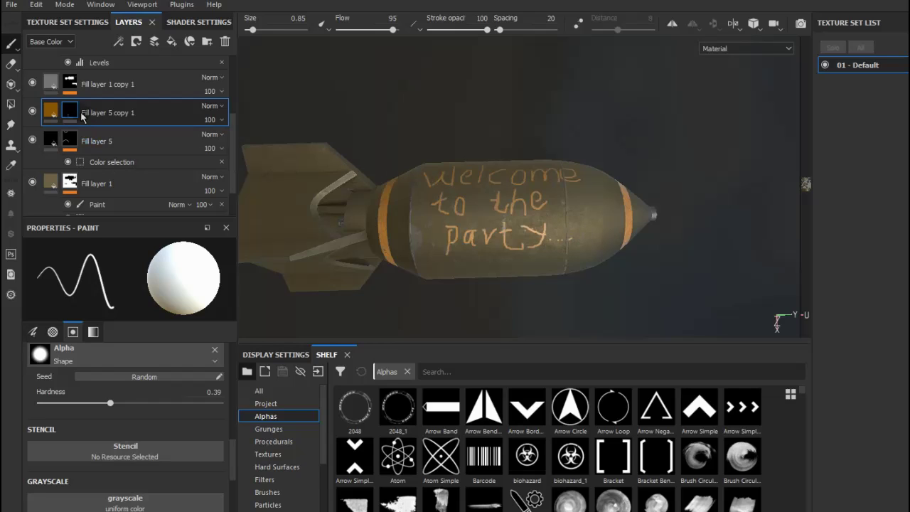
Change the text's Paint Color from orange to grey.
scroll(121, 412, down, 1)
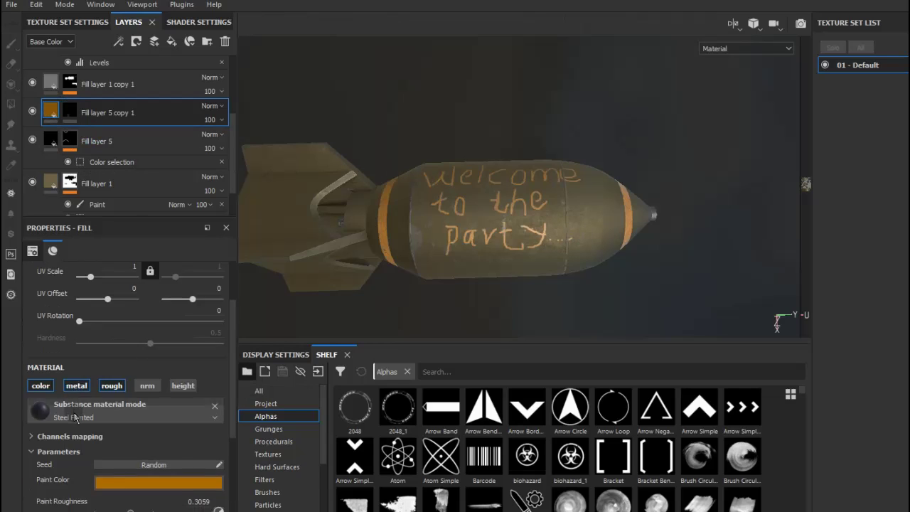
scroll(108, 422, down, 2)
click(108, 422)
drag(122, 359, 114, 344)
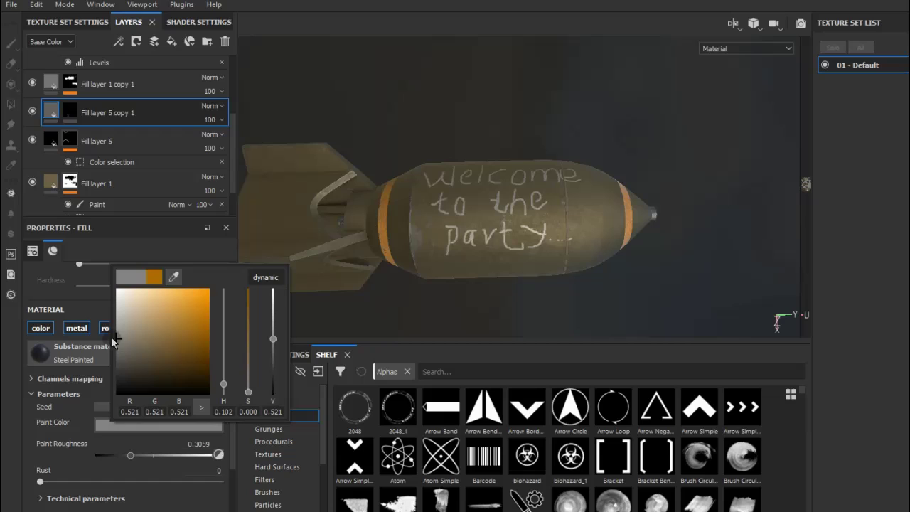
Keep the metallic channel on, raise Paint Roughness to about 0.64 and Rust to 0.41.
click(75, 329)
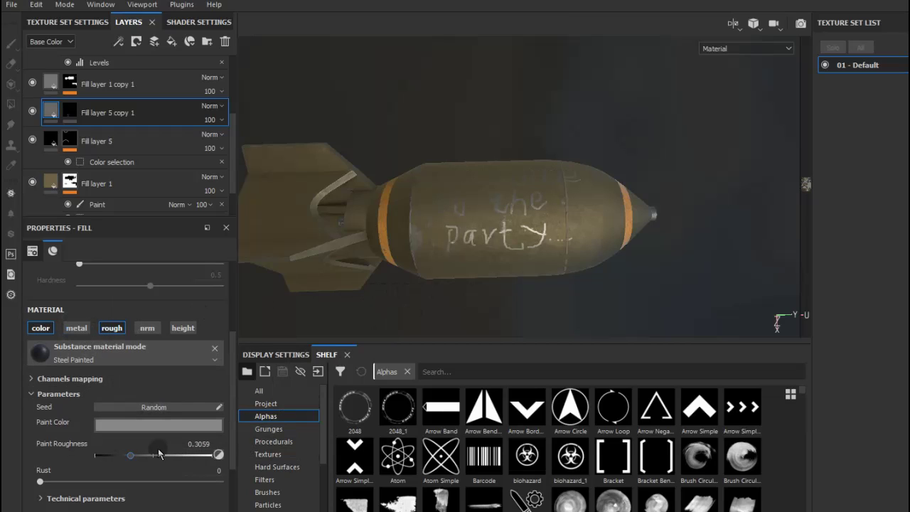
drag(131, 455, 111, 455)
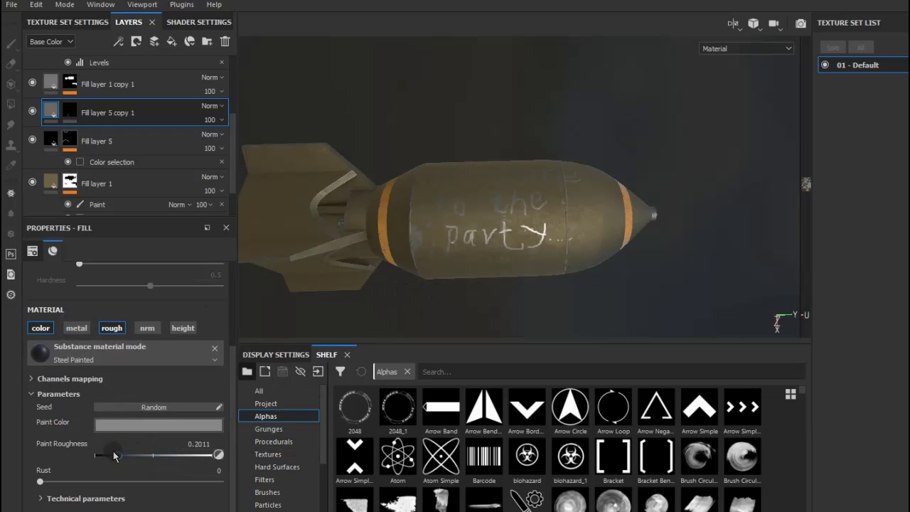
alt+drag(469, 288, 480, 295)
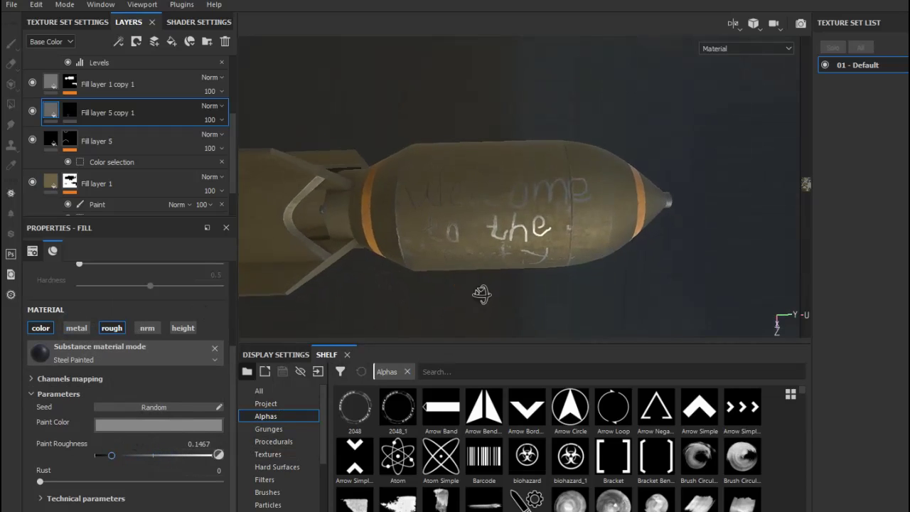
click(75, 326)
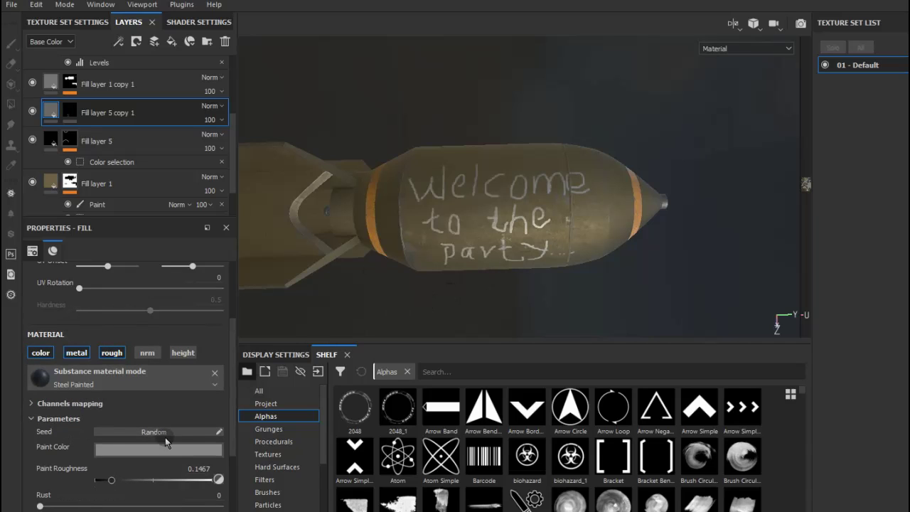
drag(152, 481, 170, 481)
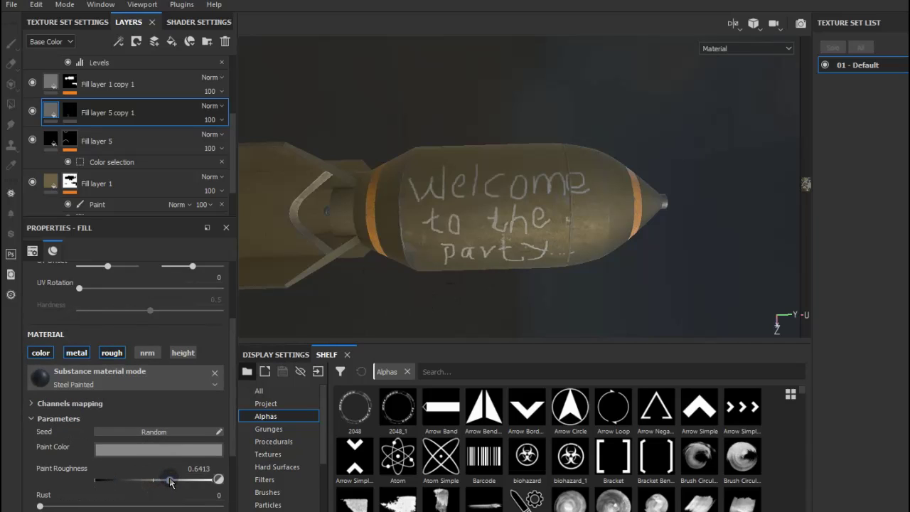
scroll(121, 469, down, 1)
drag(114, 481, 114, 483)
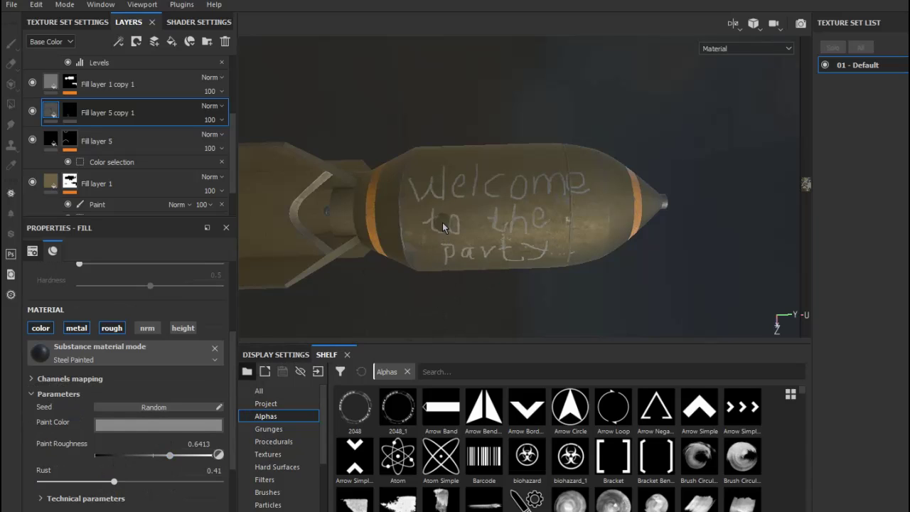
alt+drag(440, 224, 509, 201)
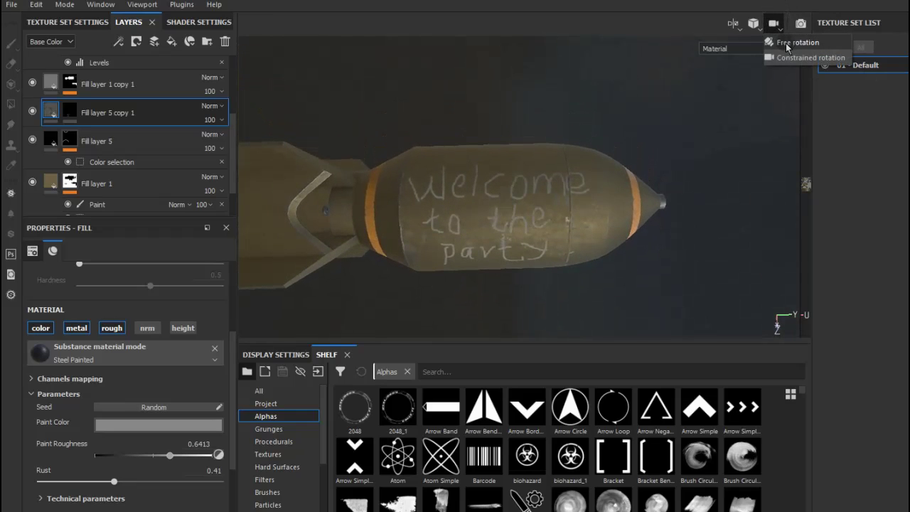
Switch the camera to Free rotation and orbit to see the nose, tail fins and upright bomb.
click(789, 43)
mouse_move(632, 222)
alt+mouse_down()
mouse_move(553, 106)
mouse_move(469, 95)
alt+mouse_up()
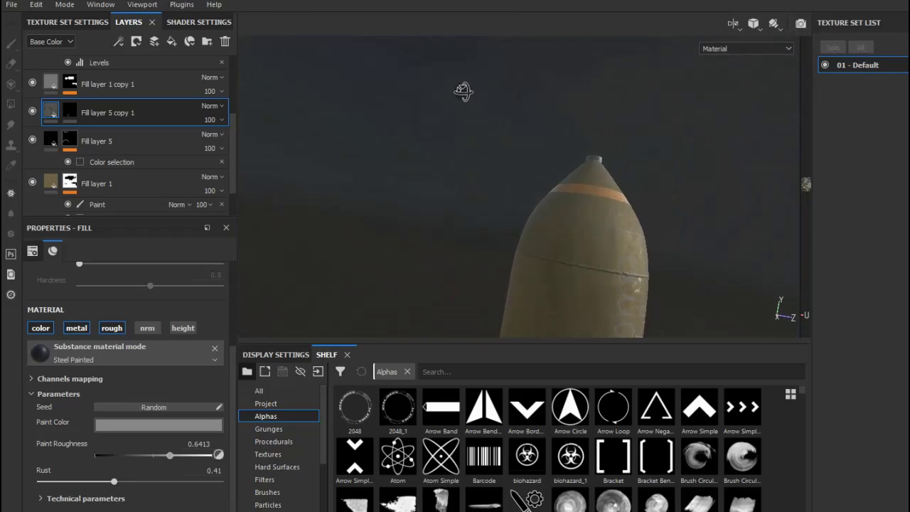
scroll(558, 232, down, 3)
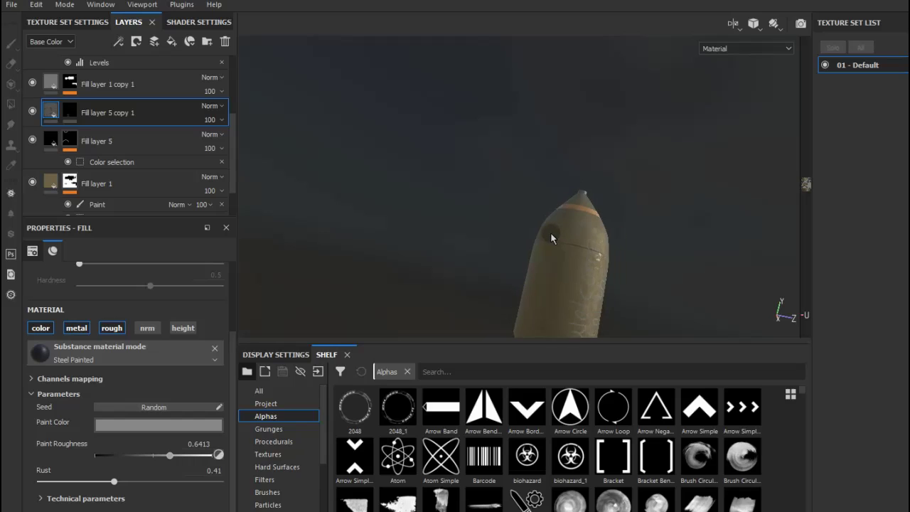
mouse_move(550, 231)
alt+mouse_down()
mouse_move(556, 278)
mouse_move(589, 291)
alt+mouse_up()
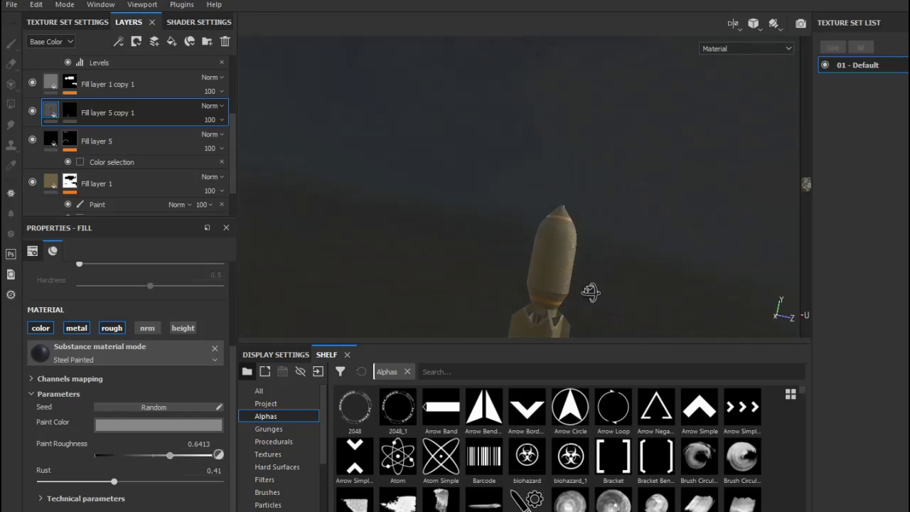
scroll(502, 264, up, 3)
mouse_move(499, 235)
alt+mouse_down()
mouse_move(617, 284)
mouse_move(654, 278)
mouse_move(629, 276)
mouse_move(633, 284)
mouse_move(646, 278)
mouse_move(635, 287)
alt+mouse_up()
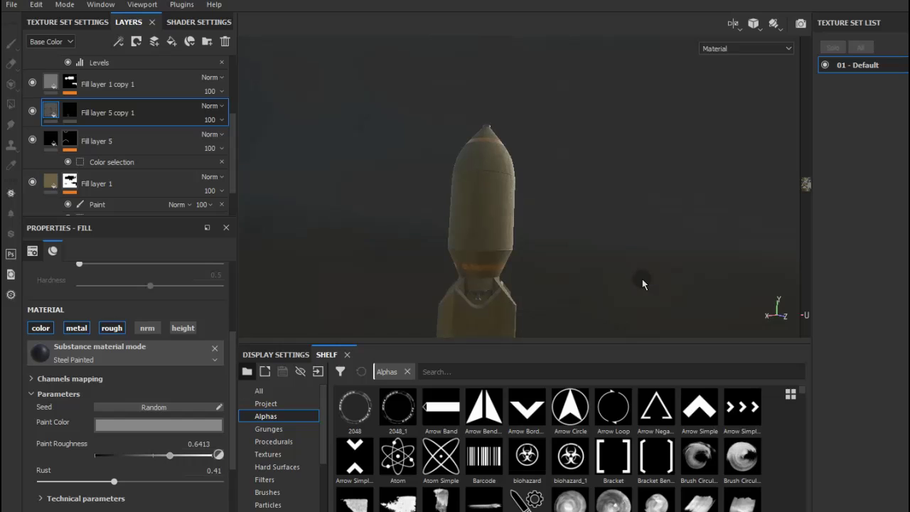
Switch to Constrained rotation, orbit to a side angle and turn the environment lighting.
click(778, 27)
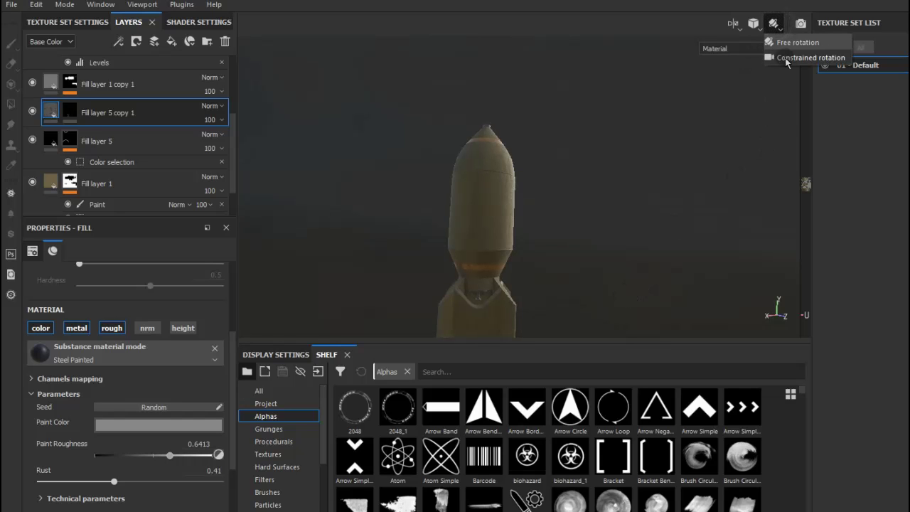
click(782, 59)
mouse_move(644, 178)
alt+mouse_down()
mouse_move(619, 229)
mouse_move(346, 254)
mouse_move(548, 286)
mouse_move(533, 300)
mouse_move(297, 283)
alt+mouse_up()
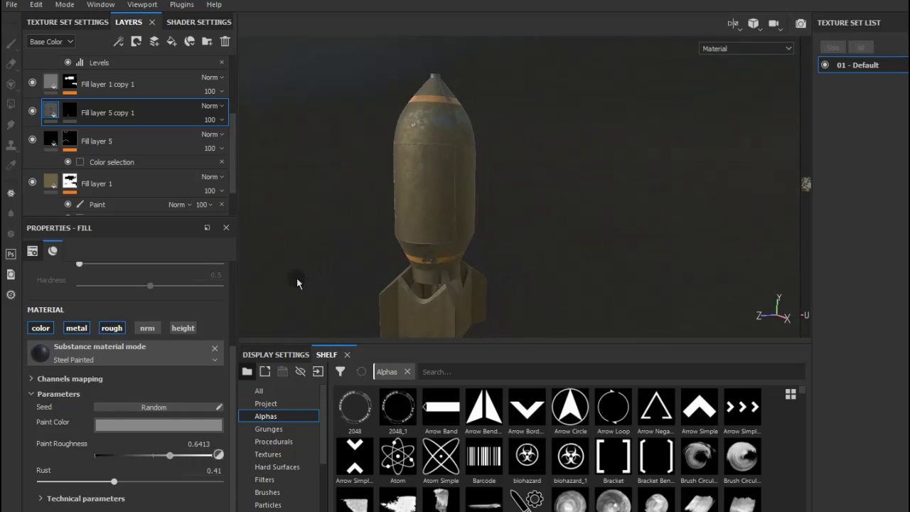
mouse_move(501, 297)
alt+mouse_down()
mouse_move(512, 291)
mouse_move(329, 294)
alt+mouse_up()
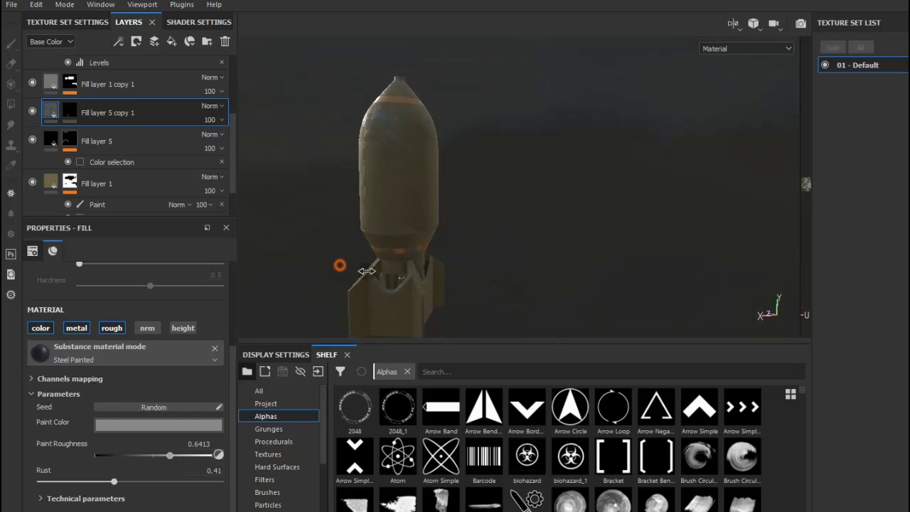
shift+right_drag(367, 271, 396, 276)
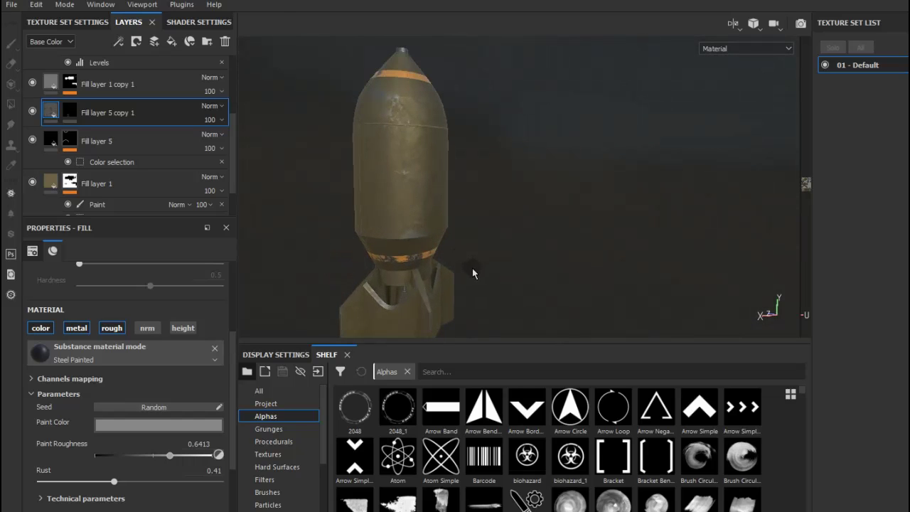
scroll(472, 268, up, 2)
mouse_move(443, 270)
alt+middle_down()
mouse_move(449, 227)
mouse_move(476, 268)
alt+middle_up()
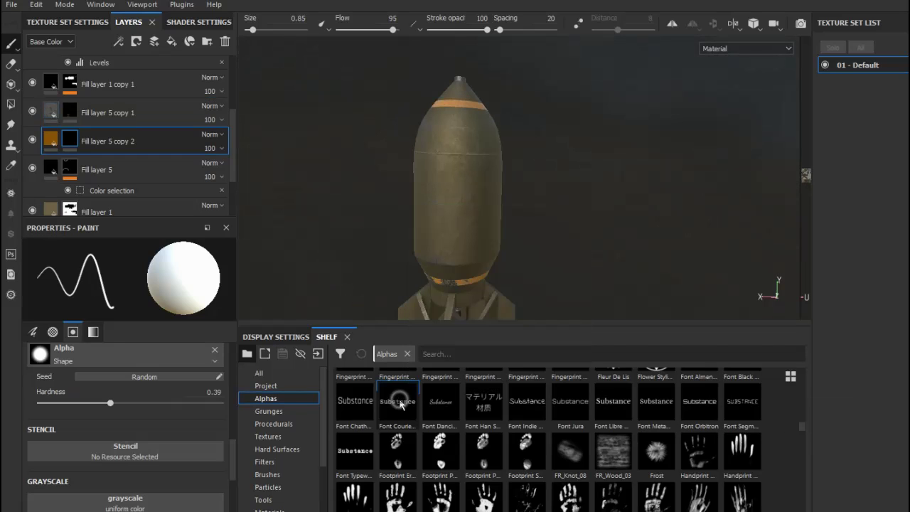
Choose the Font Courier Prime alpha, change its text to A-28 and raise brush size to 76.12.
click(399, 403)
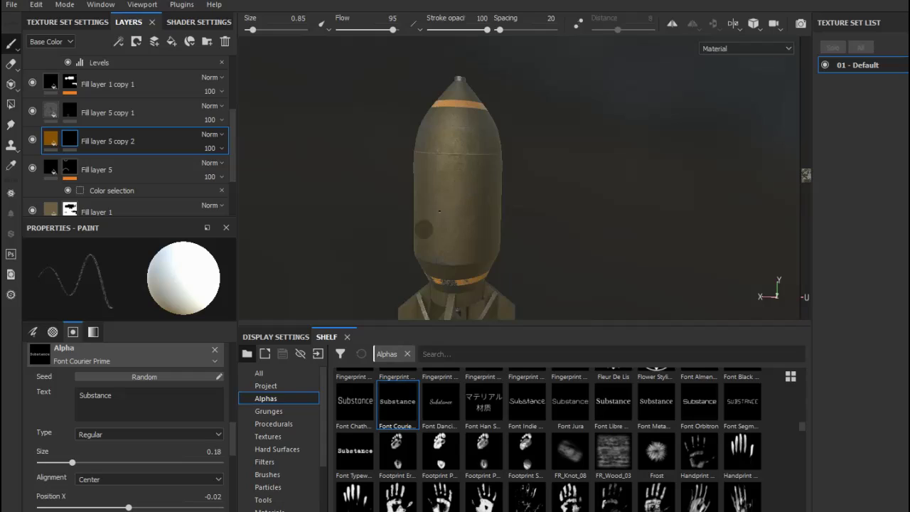
click(130, 395)
key(ctrl+a)
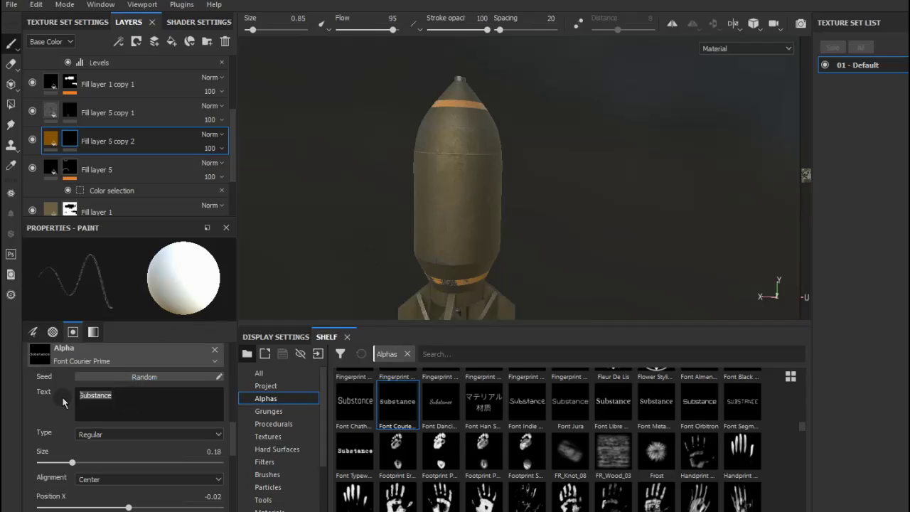
text(A-28)
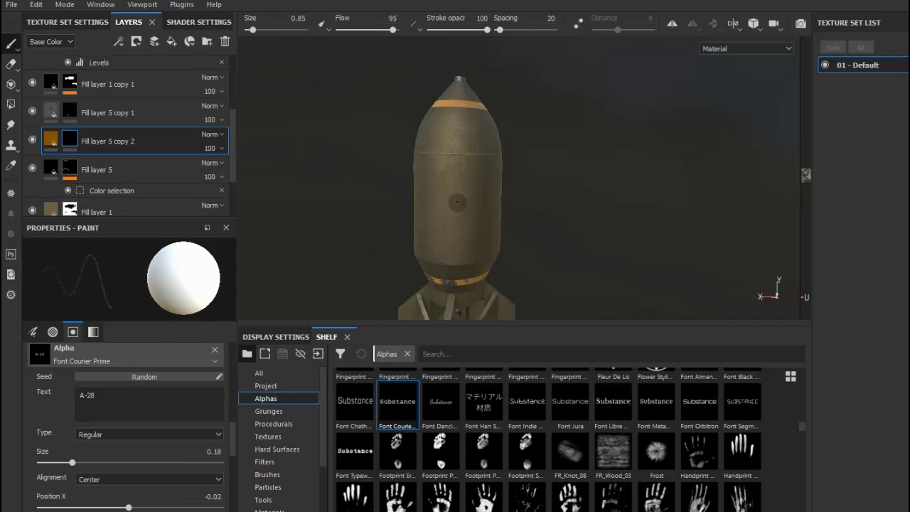
ctrl+right_drag(456, 202, 463, 207)
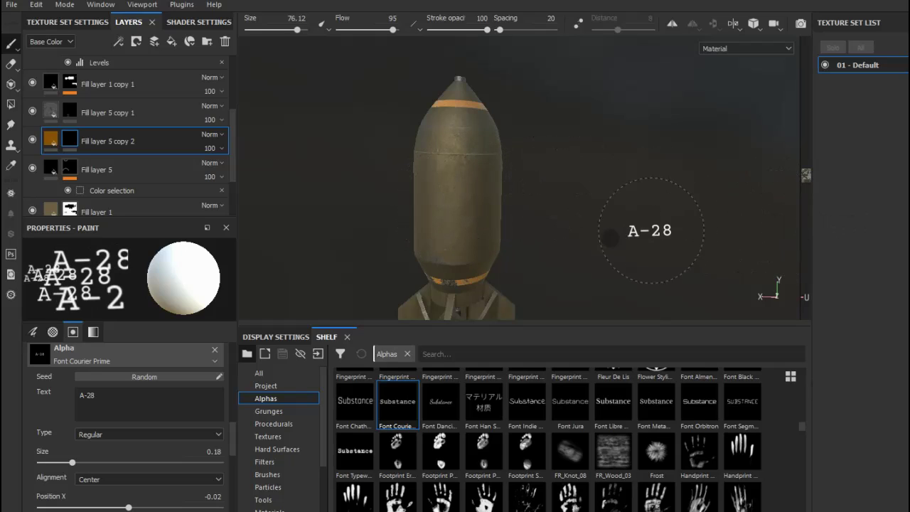
Alternate between Free and Constrained camera rotation while orbiting around the bomb's shell.
alt+drag(519, 224, 517, 238)
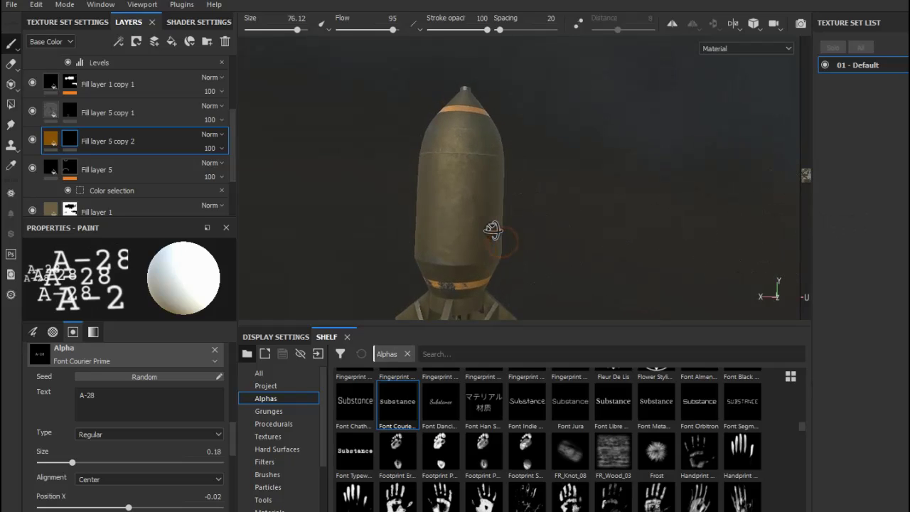
scroll(457, 201, up, 2)
scroll(457, 200, up, 1)
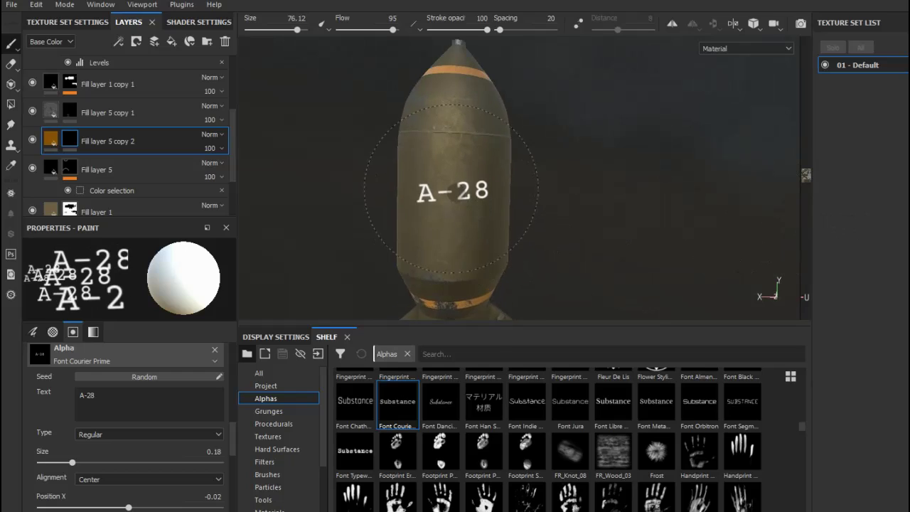
scroll(457, 200, up, 1)
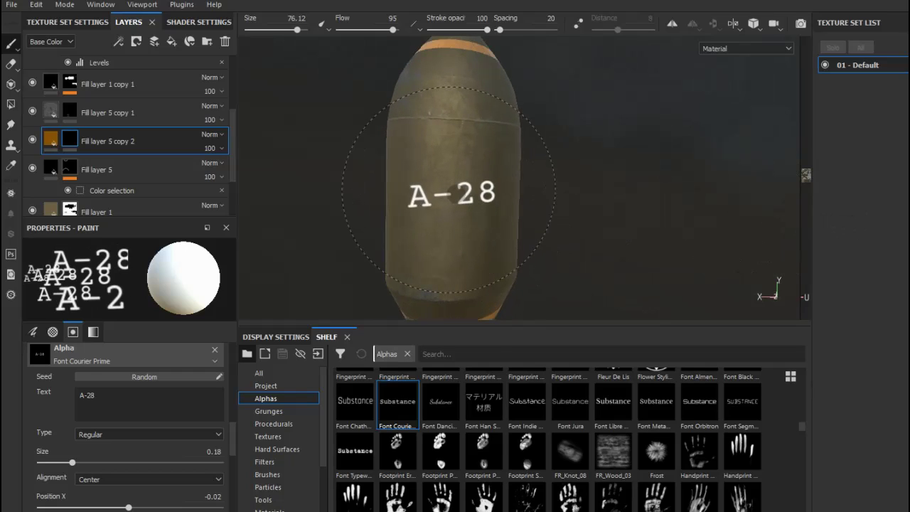
click(774, 23)
click(791, 42)
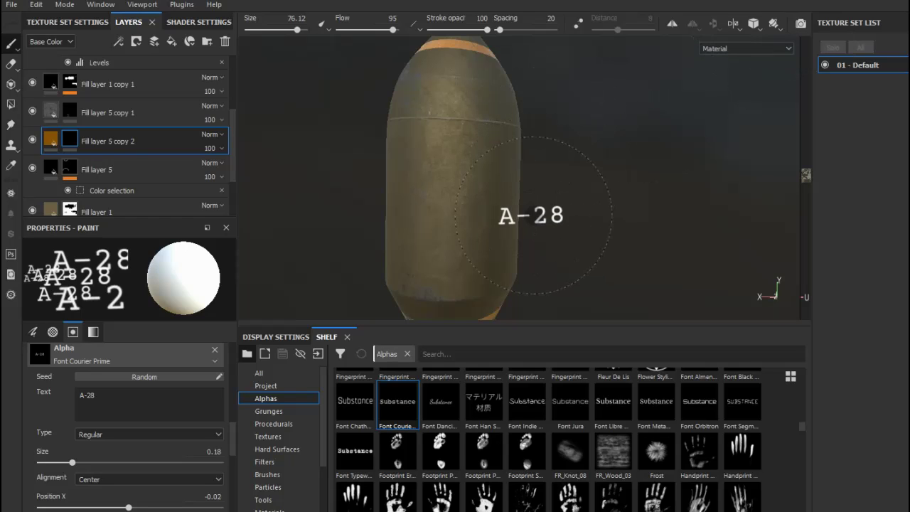
alt+drag(520, 212, 510, 194)
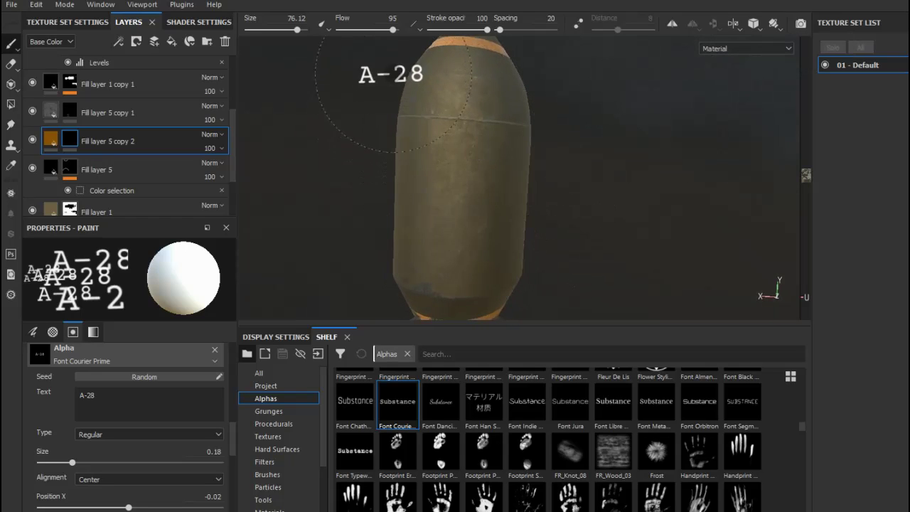
alt+drag(368, 75, 386, 76)
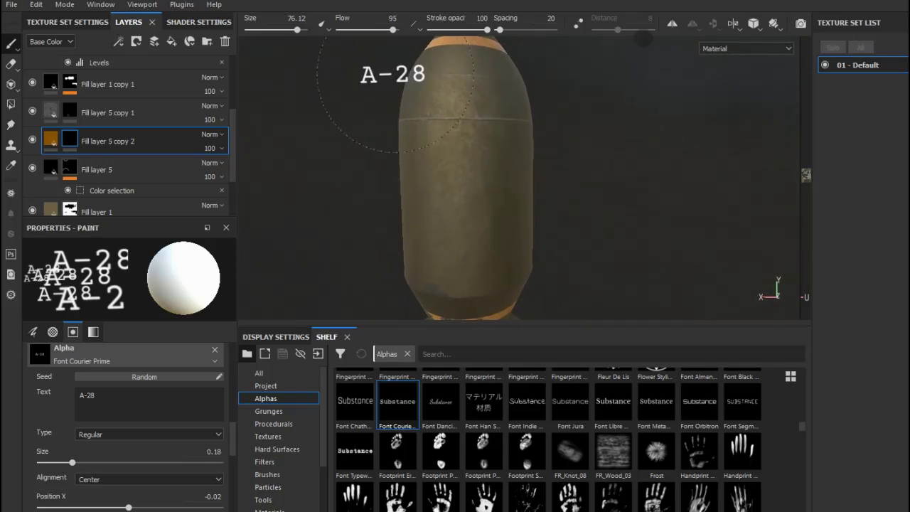
click(773, 24)
click(789, 57)
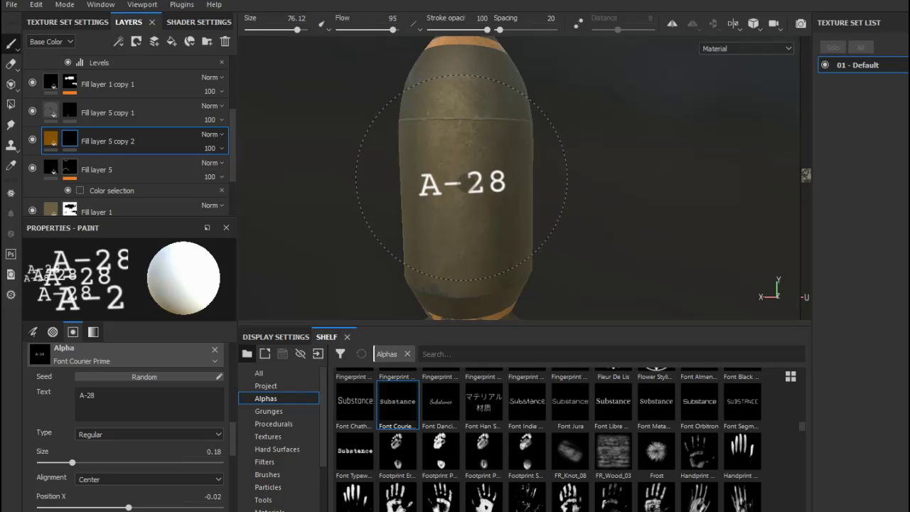
mouse_move(463, 185)
alt+mouse_down()
mouse_move(474, 168)
mouse_move(463, 156)
alt+mouse_up()
mouse_move(469, 189)
alt+mouse_down()
mouse_move(483, 174)
mouse_move(449, 211)
alt+mouse_up()
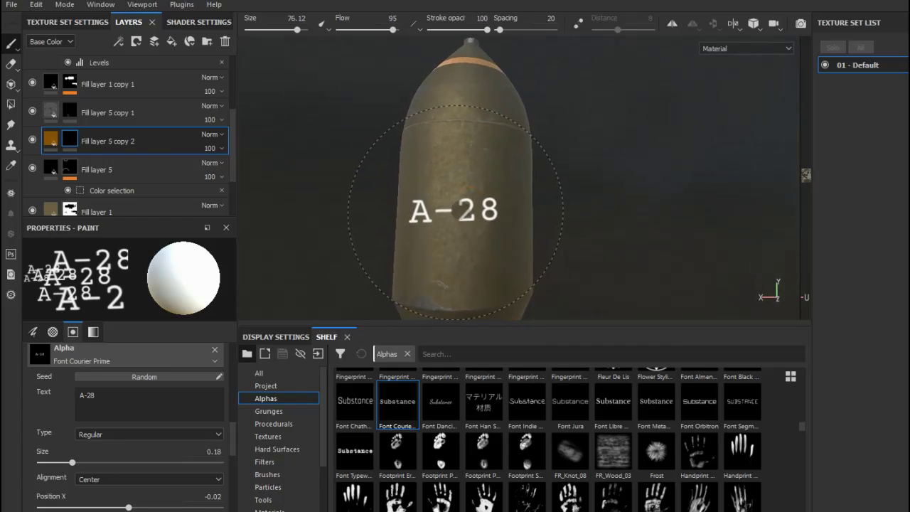
Return to Free rotation, face the shell head-on and stamp A-28 at its centre.
click(774, 23)
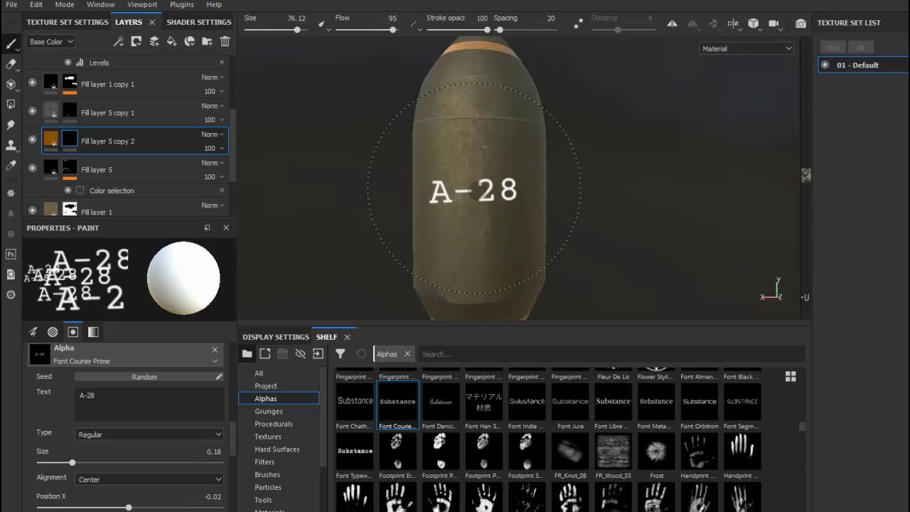
click(779, 28)
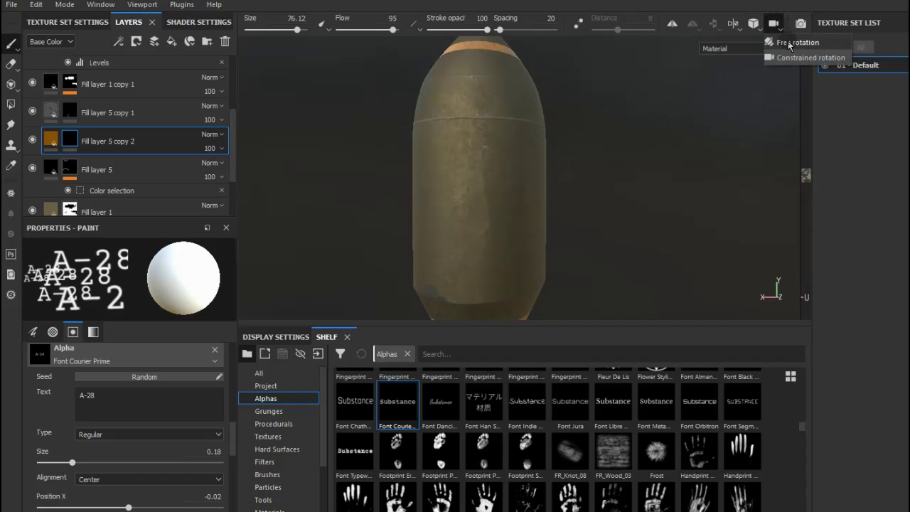
click(789, 43)
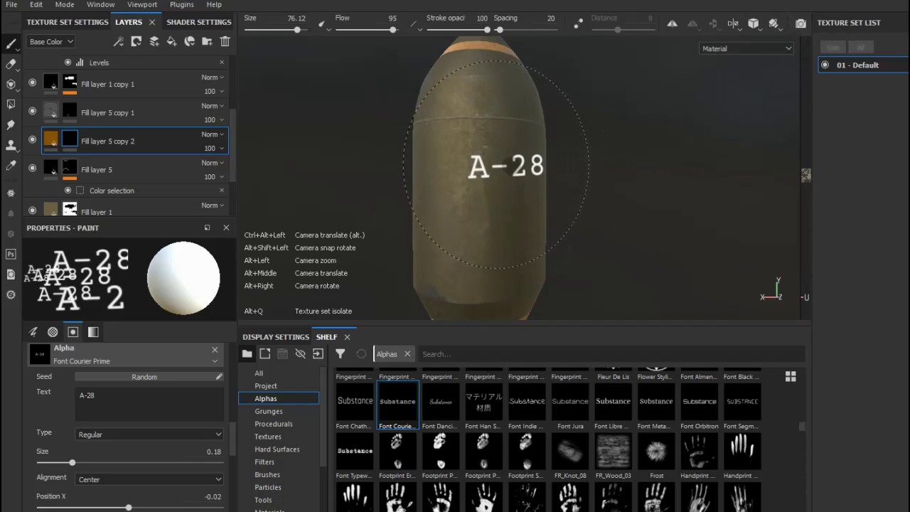
alt+right_drag(495, 164, 509, 165)
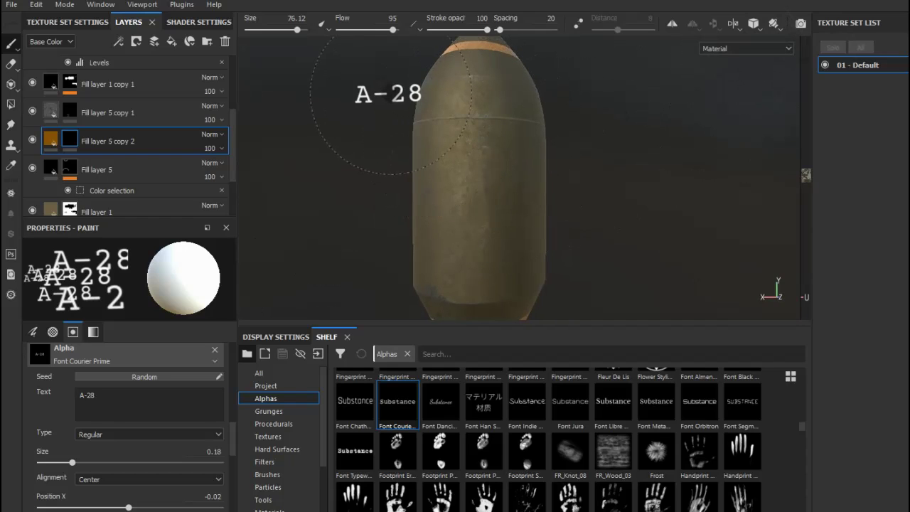
alt+drag(388, 93, 381, 89)
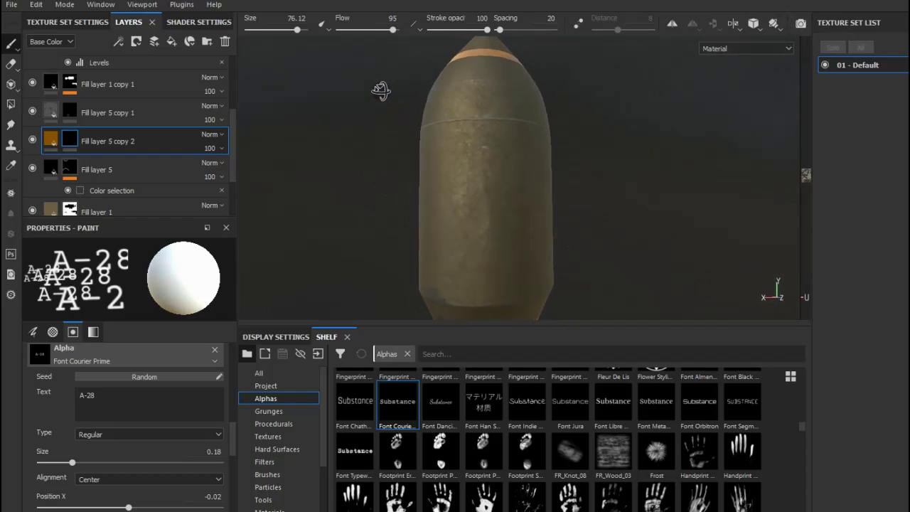
click(774, 23)
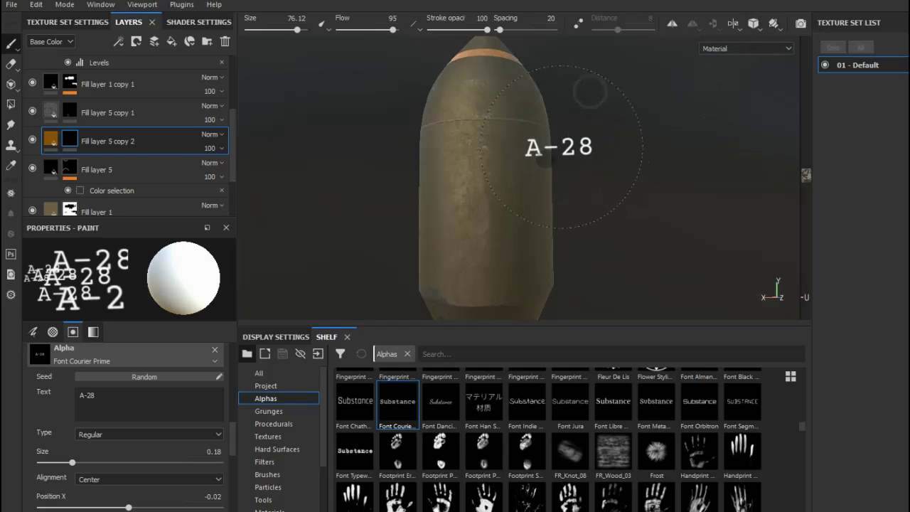
alt+drag(484, 171, 487, 175)
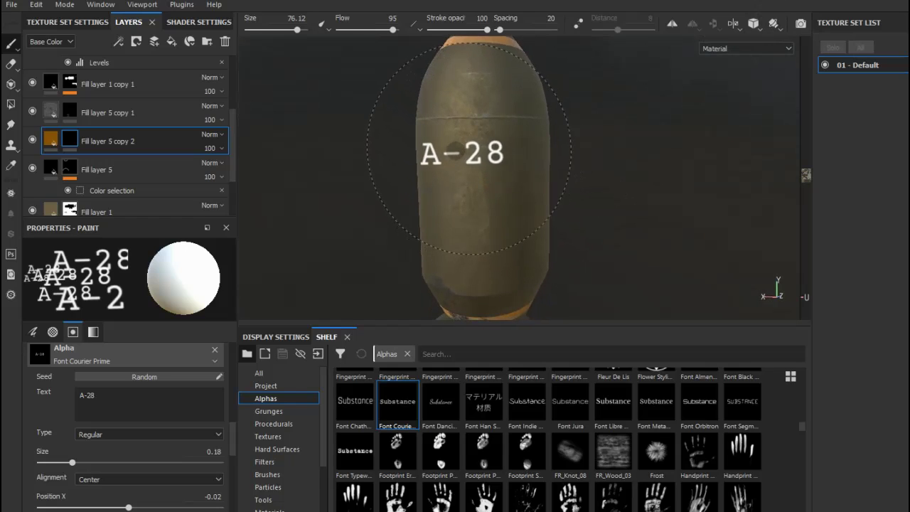
alt+drag(422, 139, 424, 135)
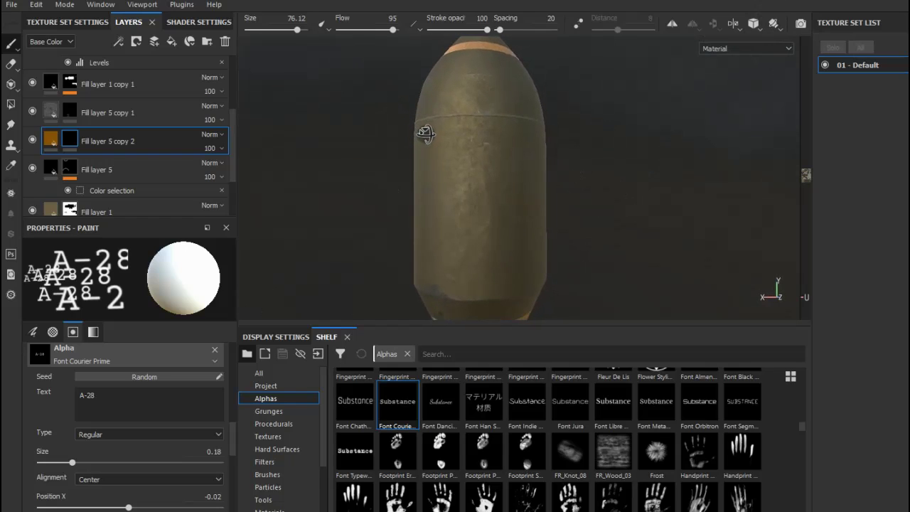
alt+drag(577, 126, 587, 126)
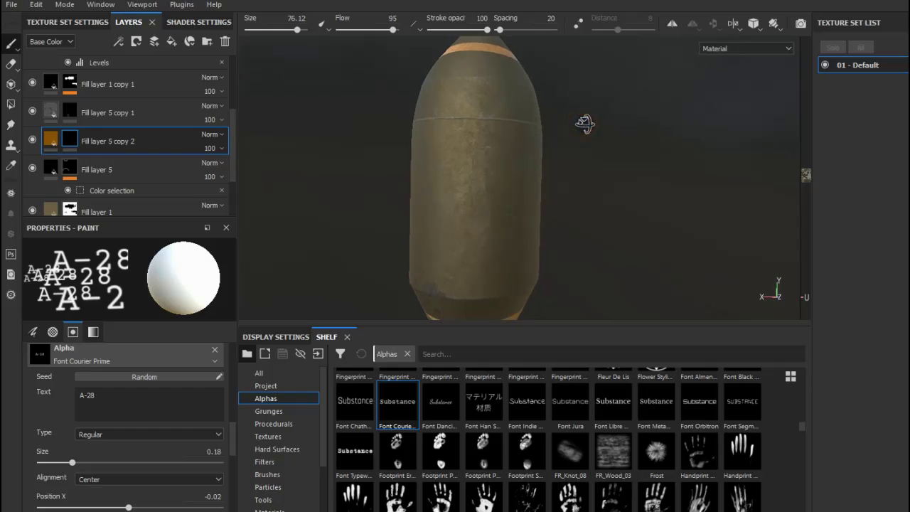
alt+drag(326, 128, 311, 106)
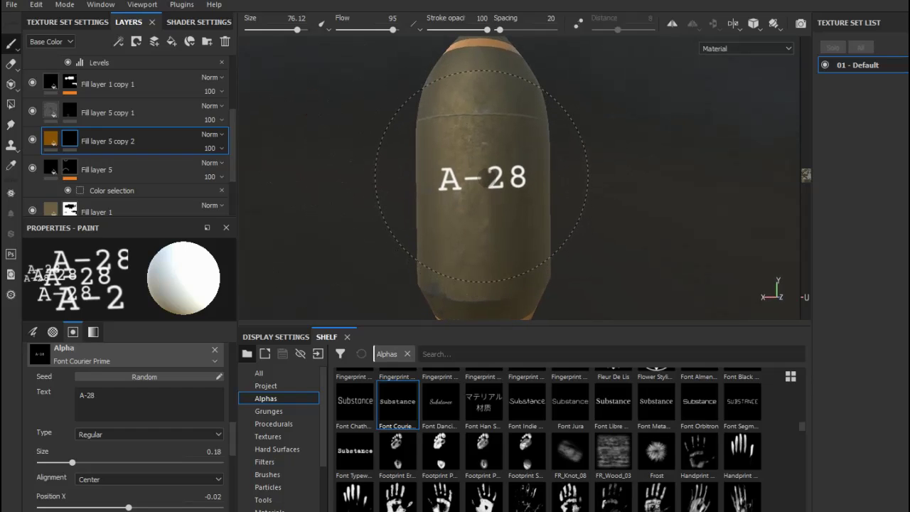
click(486, 177)
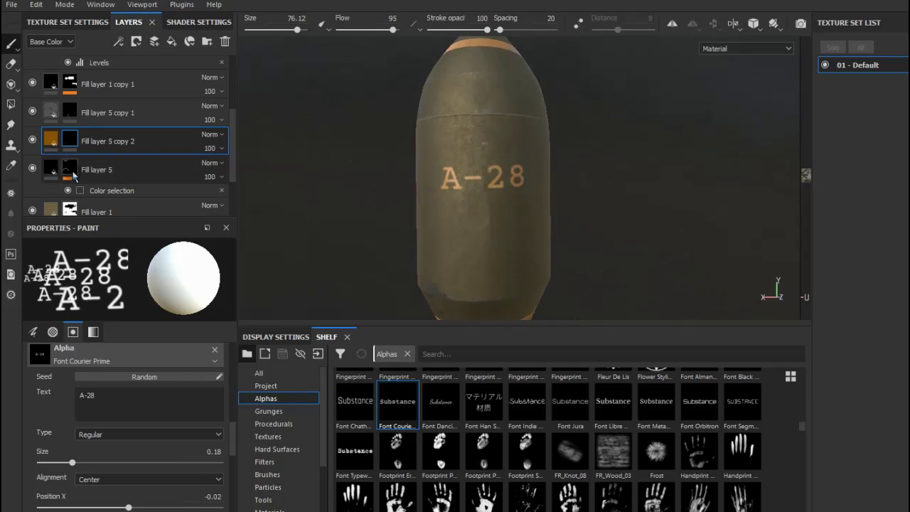
click(49, 144)
scroll(128, 426, down, 3)
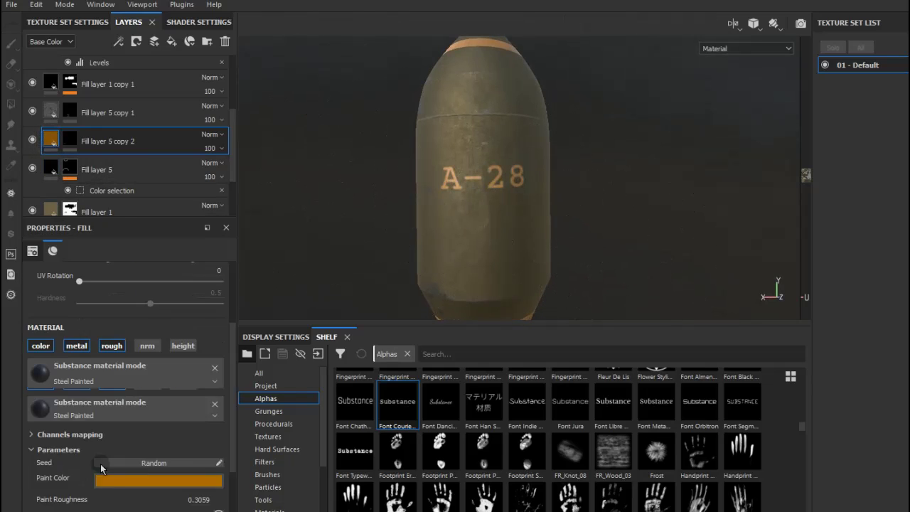
click(129, 426)
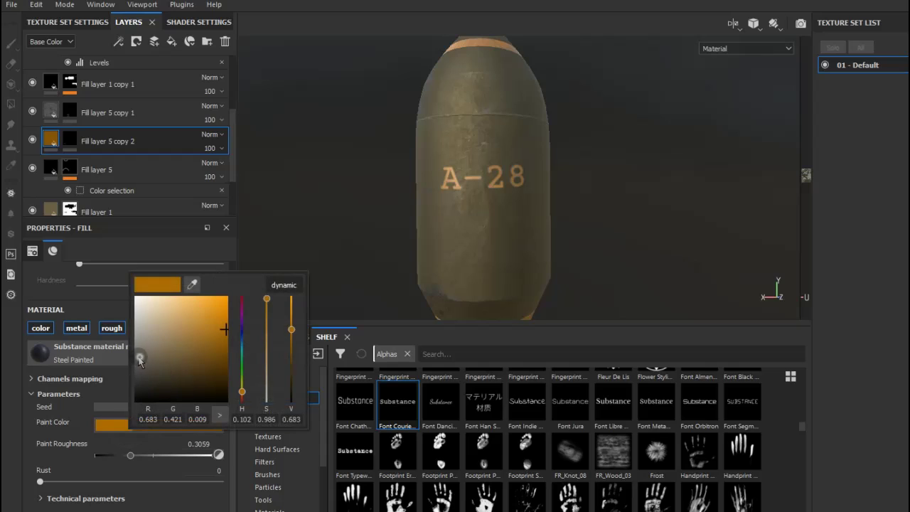
drag(139, 360, 135, 355)
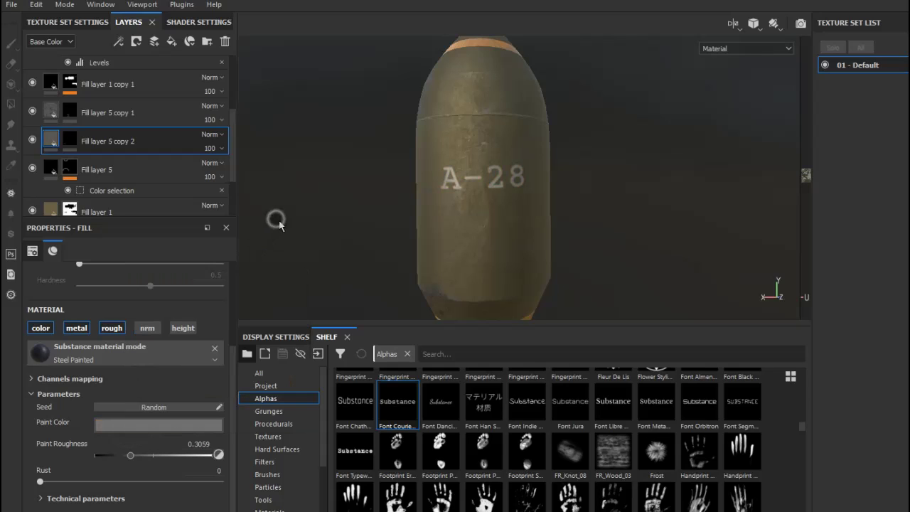
scroll(369, 275, down, 3)
scroll(371, 277, down, 1)
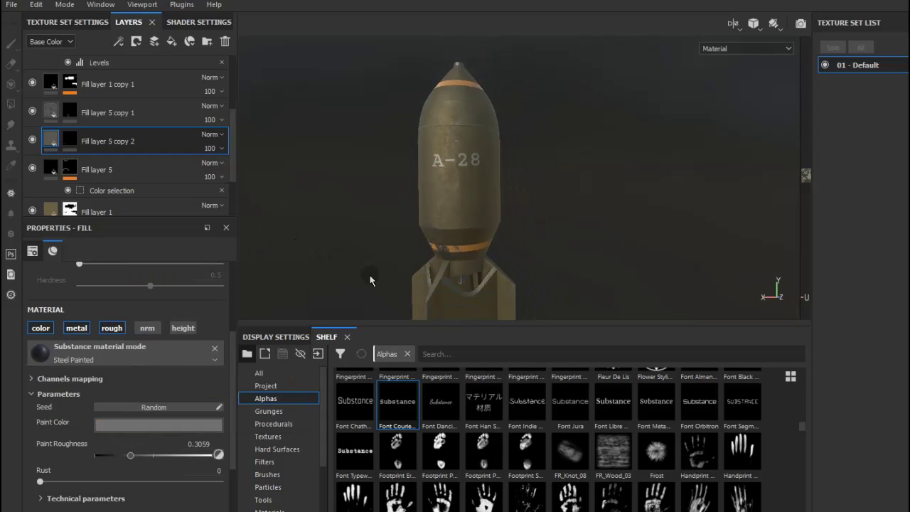
scroll(364, 274, down, 1)
mouse_move(370, 213)
alt+mouse_down()
mouse_move(488, 235)
mouse_move(569, 177)
mouse_move(594, 210)
mouse_move(683, 256)
mouse_move(752, 264)
mouse_move(788, 286)
mouse_move(618, 163)
mouse_move(676, 168)
mouse_move(707, 187)
mouse_move(744, 245)
mouse_move(740, 258)
alt+mouse_up()
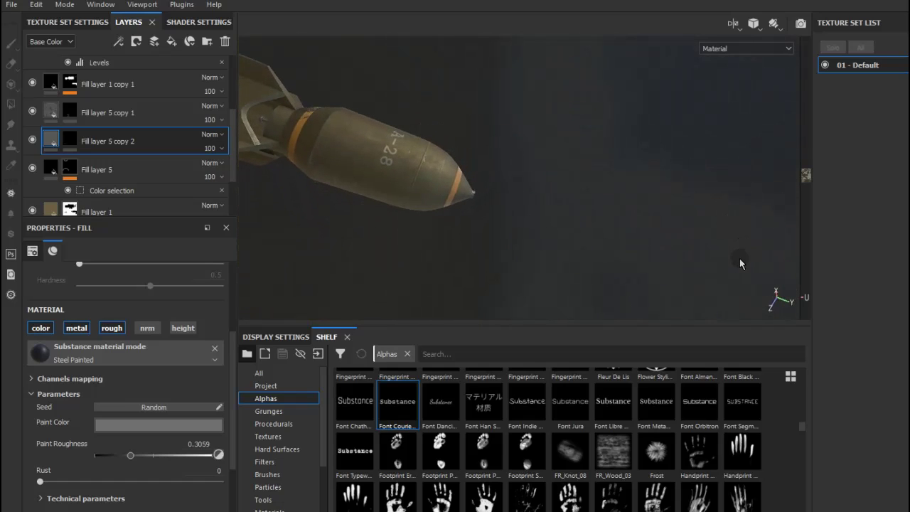
alt+middle_drag(423, 211, 481, 227)
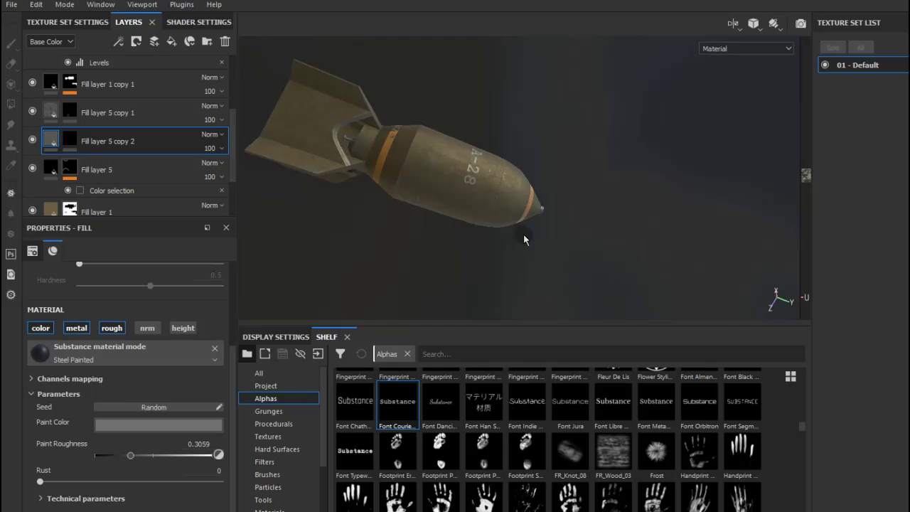
mouse_move(531, 227)
alt+mouse_down()
mouse_move(533, 193)
mouse_move(549, 204)
mouse_move(545, 217)
alt+mouse_up()
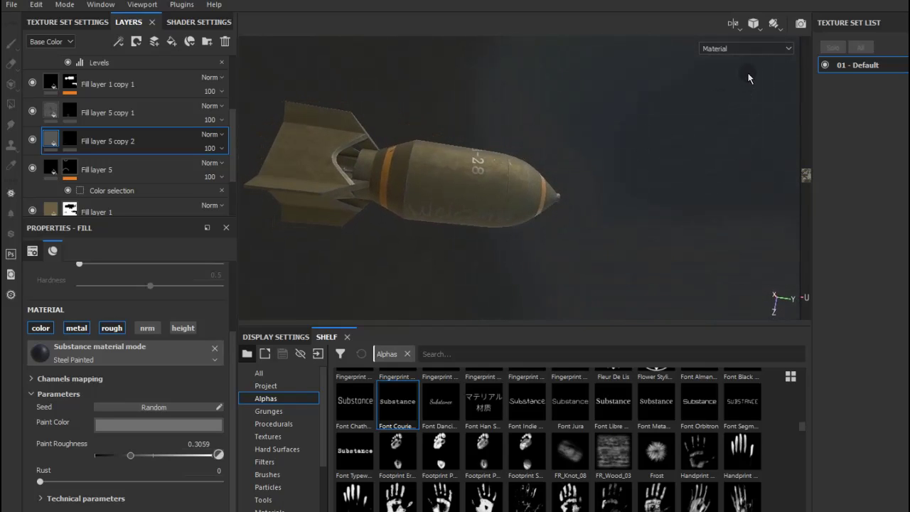
click(774, 23)
click(786, 54)
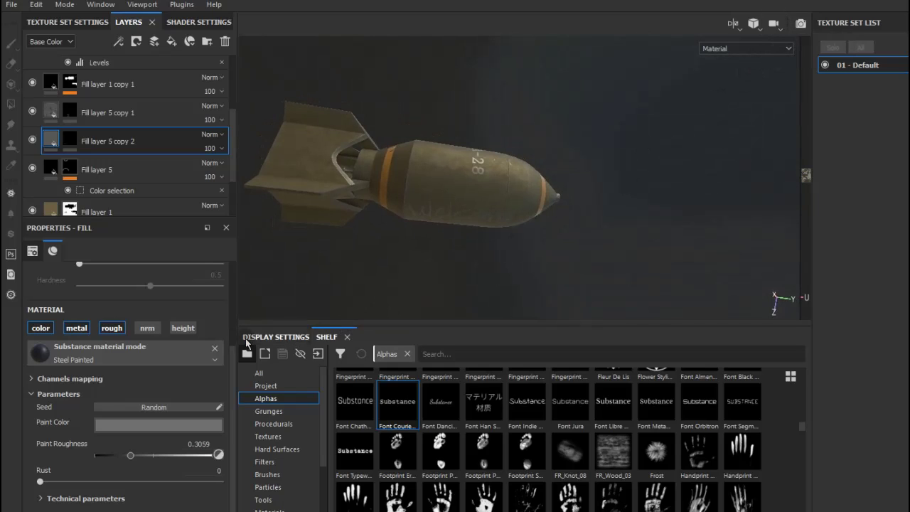
Set Environment Opacity to 0 in the Display Settings.
click(287, 338)
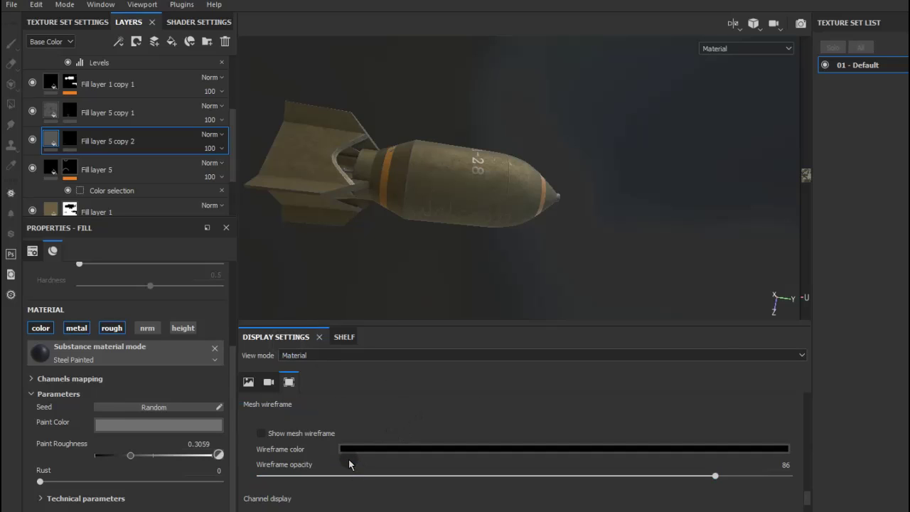
scroll(358, 477, down, 1)
scroll(358, 455, up, 3)
scroll(360, 455, up, 2)
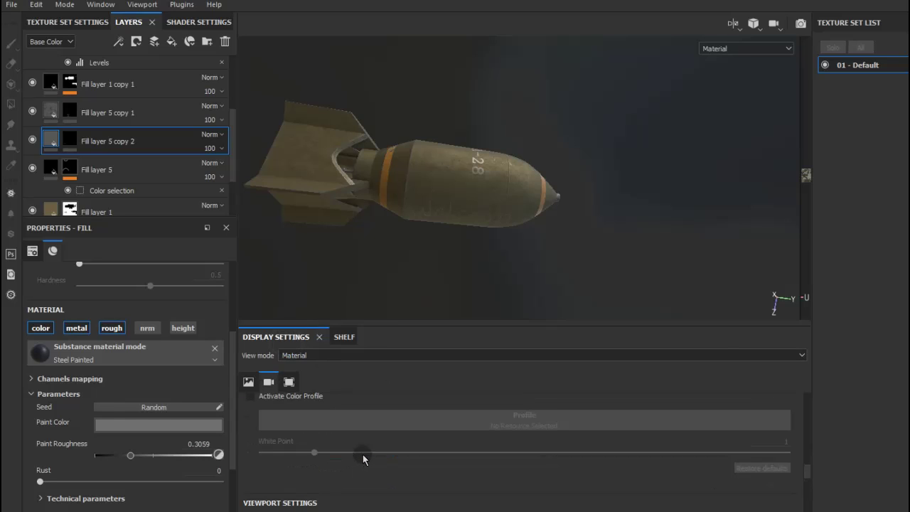
scroll(811, 476, up, 3)
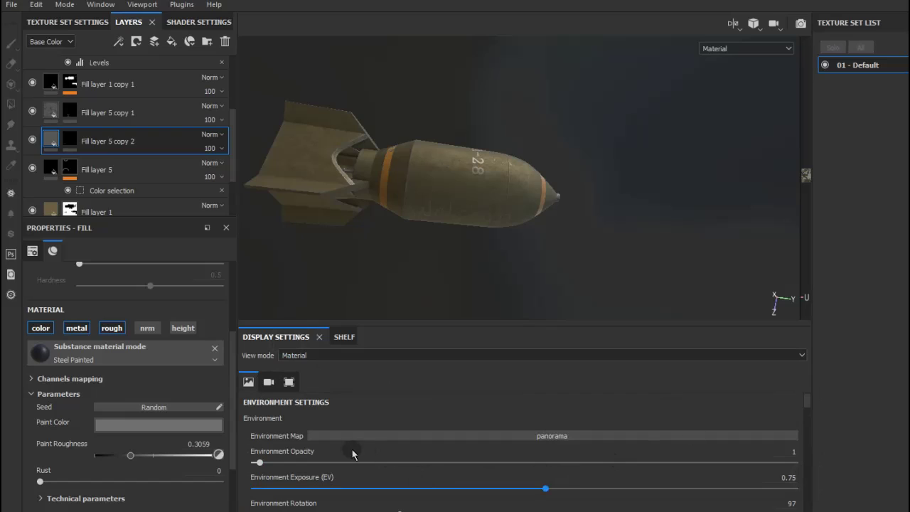
click(253, 463)
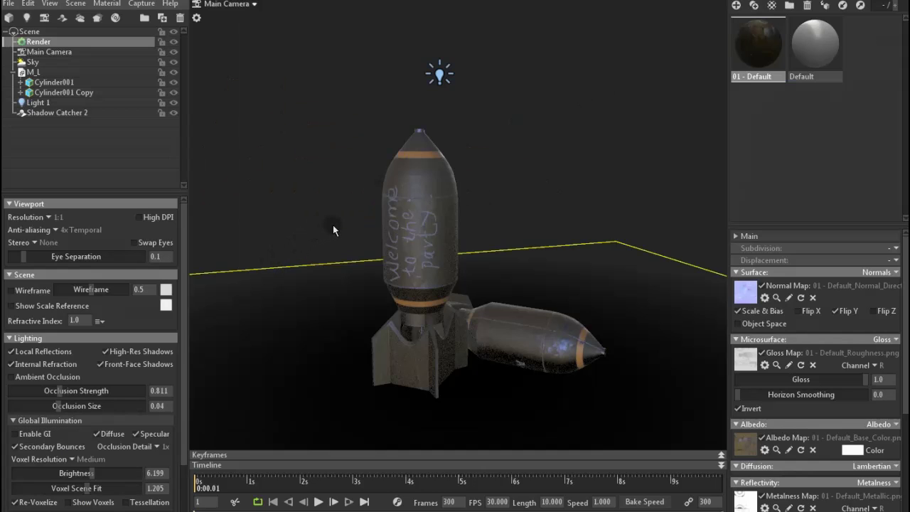
Enable global illumination and set its Brightness to 7.367.
click(33, 349)
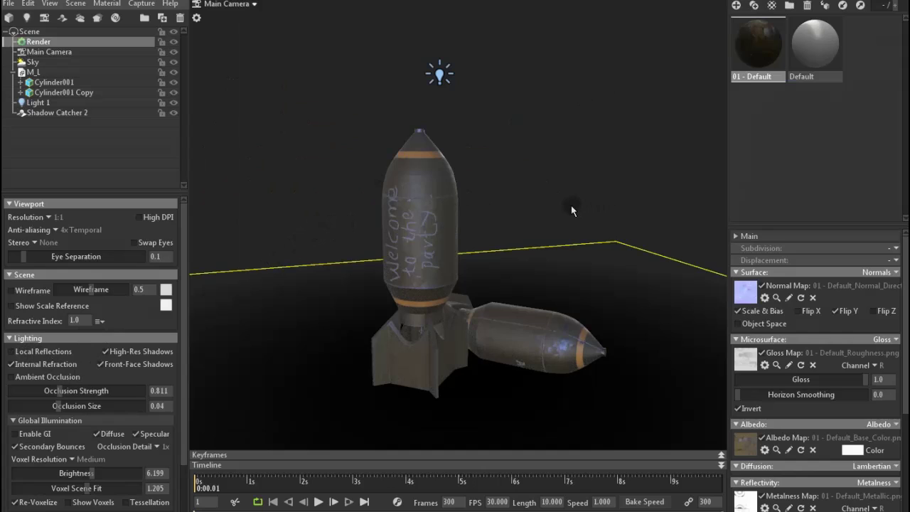
click(15, 433)
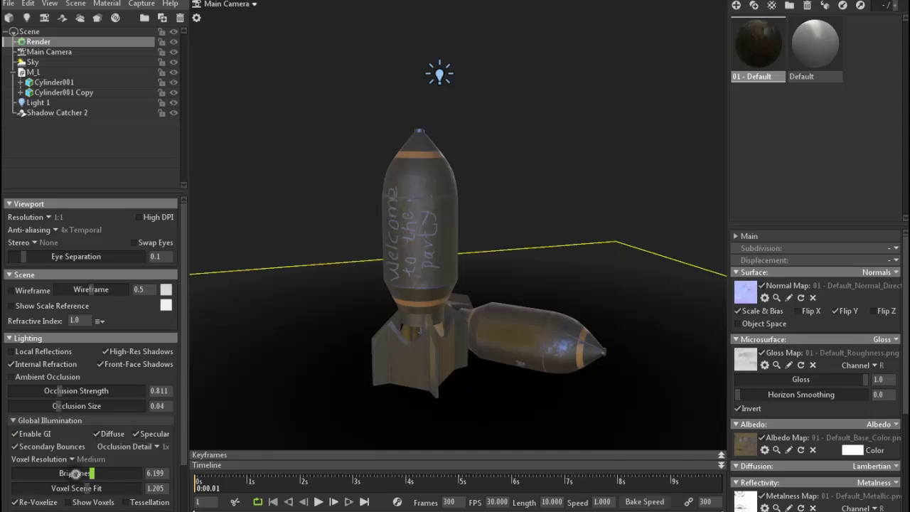
drag(75, 473, 88, 479)
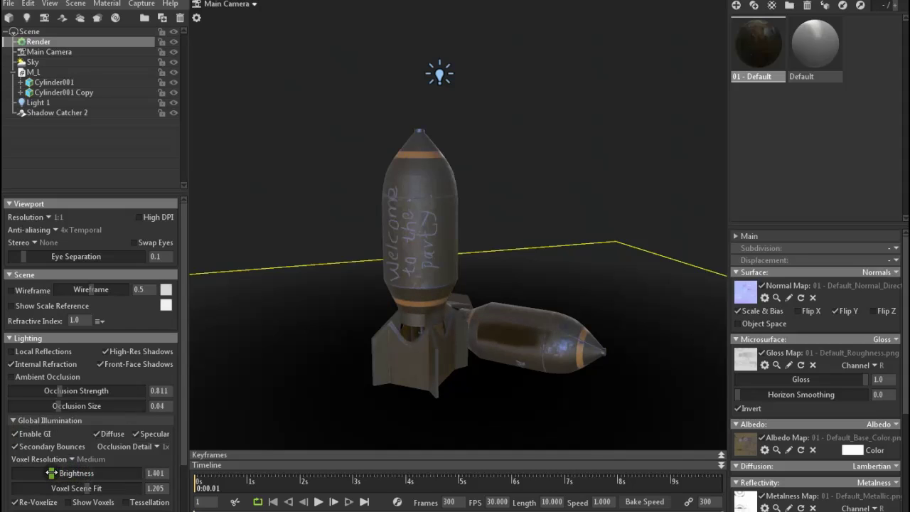
click(15, 434)
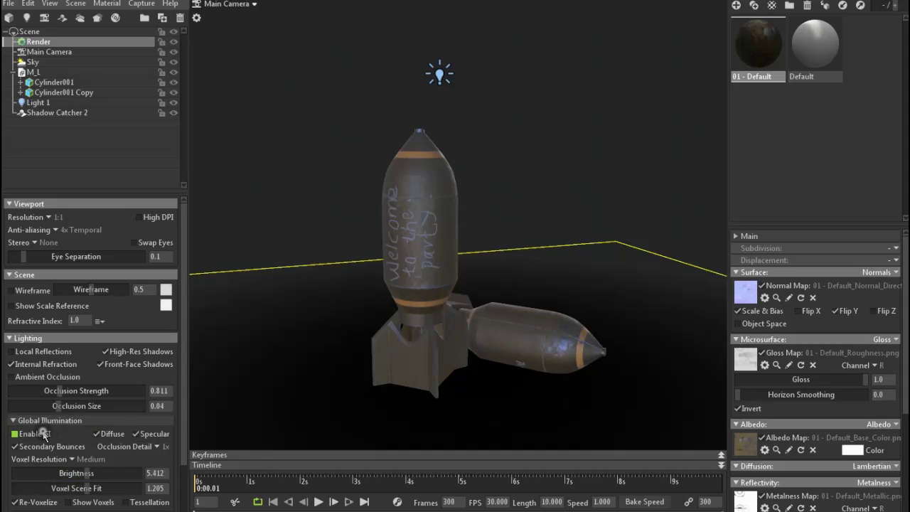
click(44, 435)
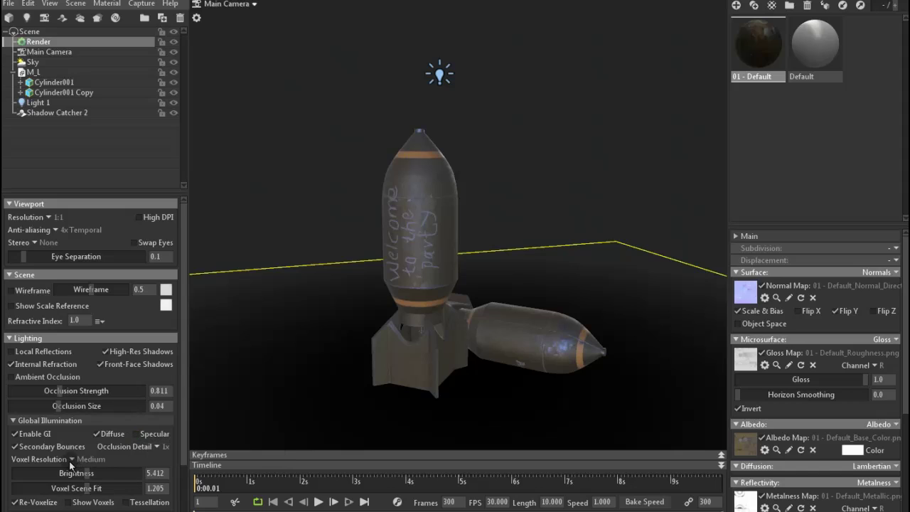
drag(120, 474, 126, 474)
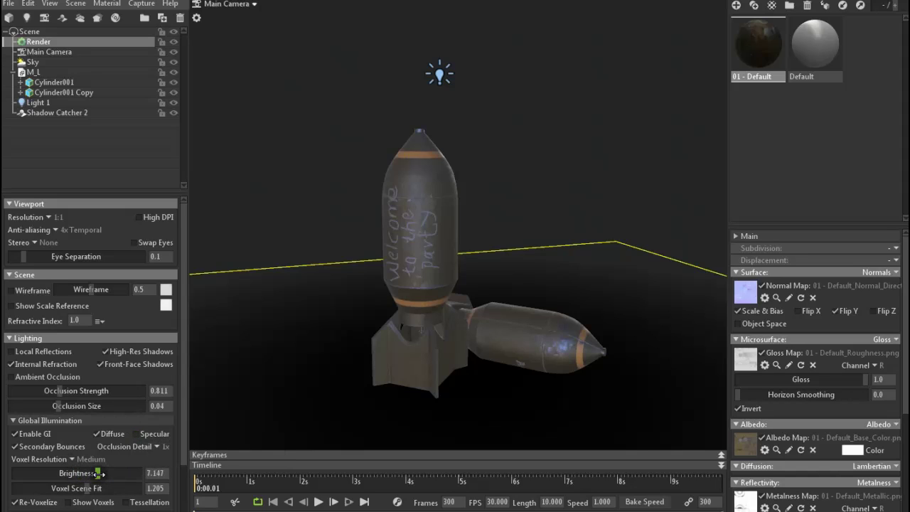
Adjust the ambient occlusion strength and turn off Internal Refraction, comparing Local Reflections on and off.
click(14, 351)
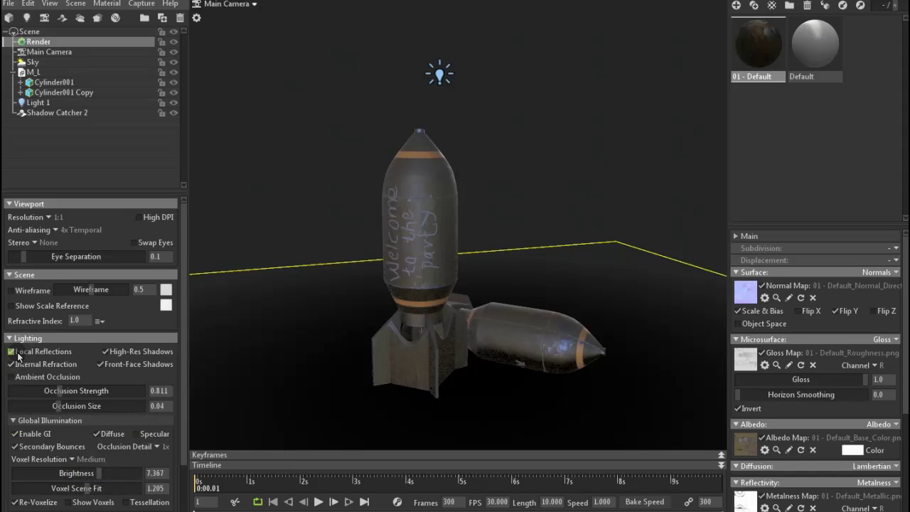
click(15, 351)
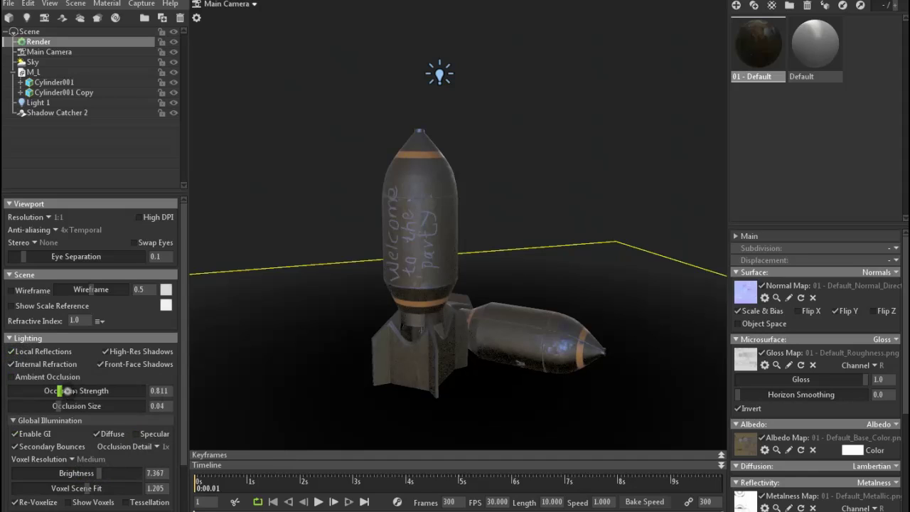
mouse_move(68, 390)
mouse_down()
mouse_move(99, 390)
mouse_move(98, 406)
mouse_up()
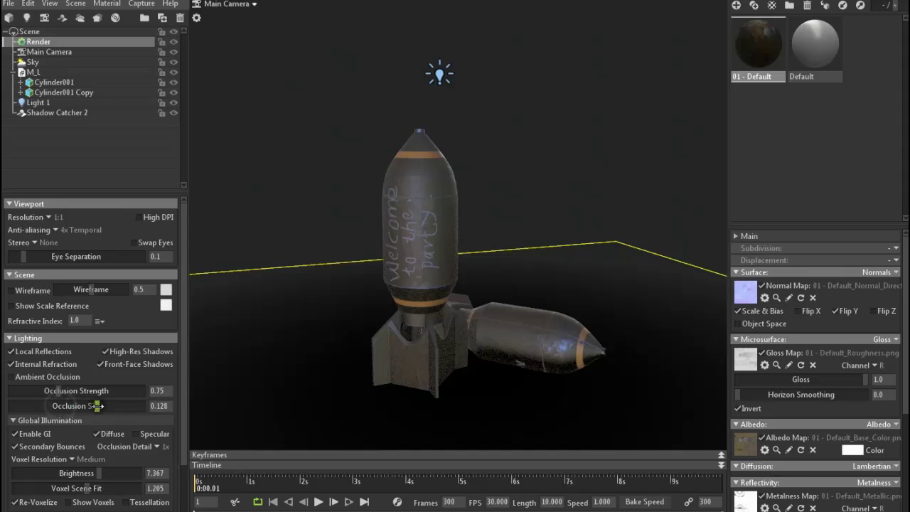
click(55, 367)
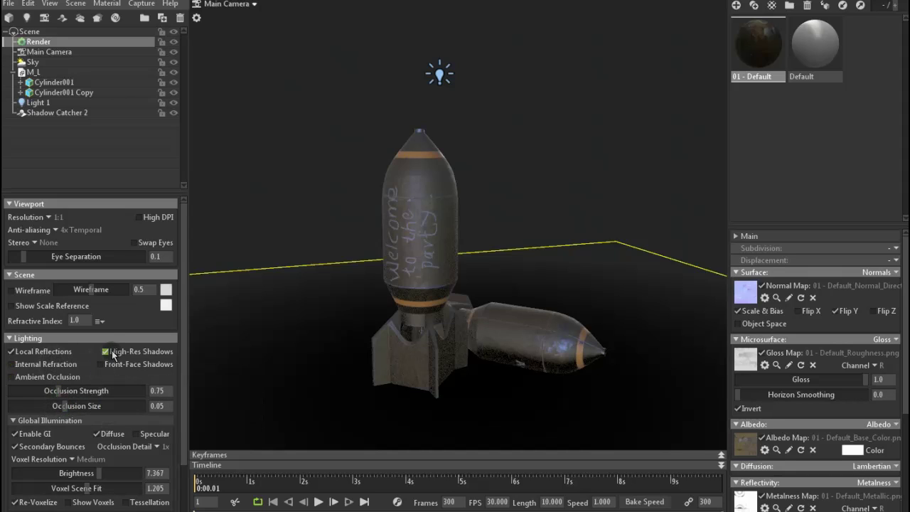
click(48, 353)
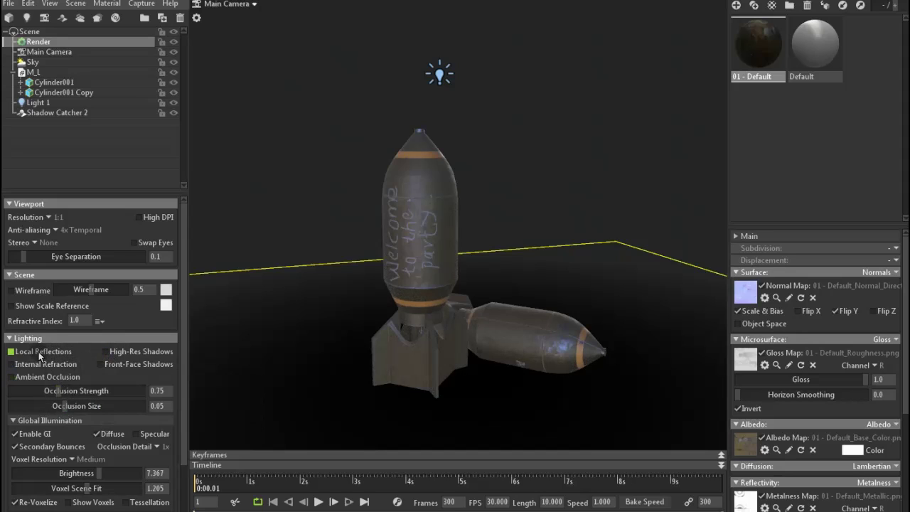
click(40, 353)
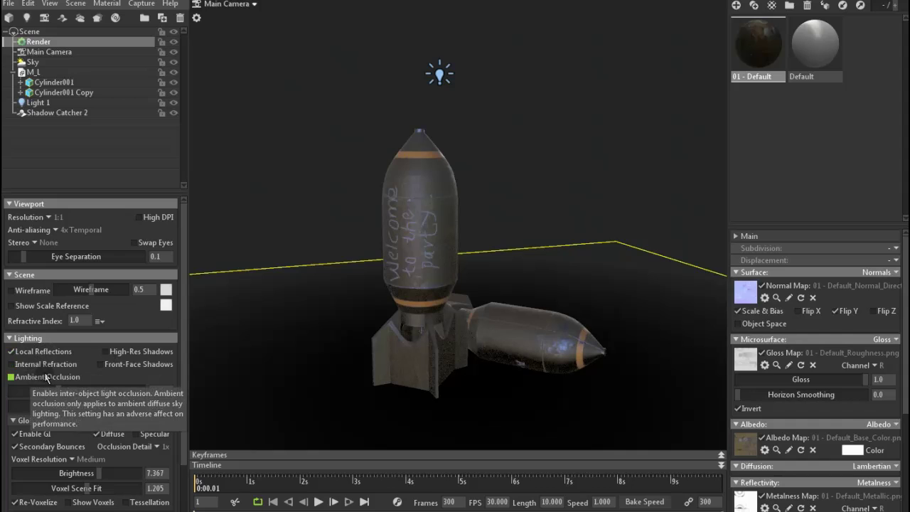
Turn off Local Reflections, set GI Brightness to 2.28 and disable GI Specular.
mouse_move(600, 278)
mouse_down()
mouse_move(486, 286)
mouse_move(397, 271)
mouse_move(510, 271)
mouse_move(469, 274)
mouse_up()
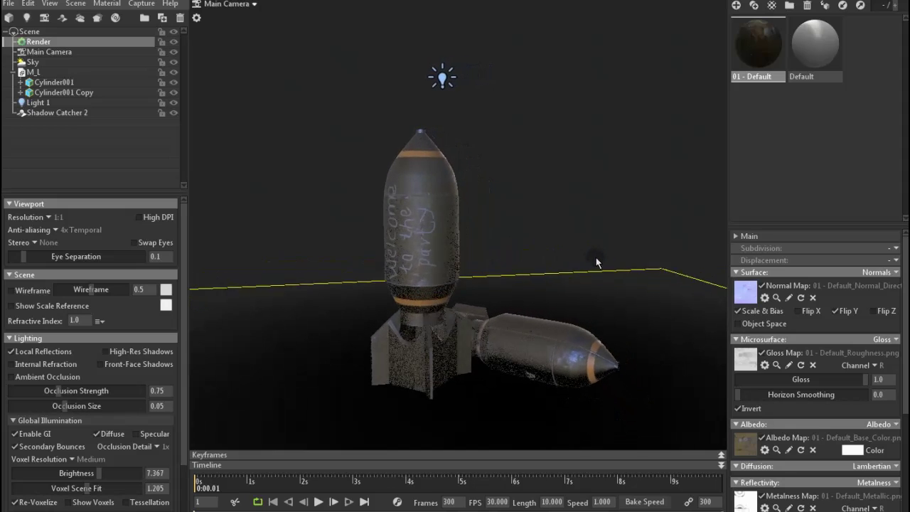
click(27, 354)
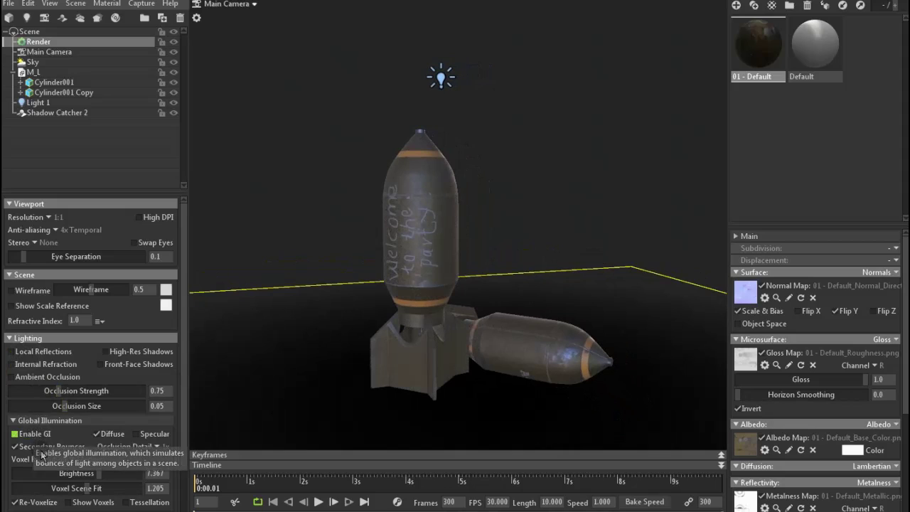
click(18, 433)
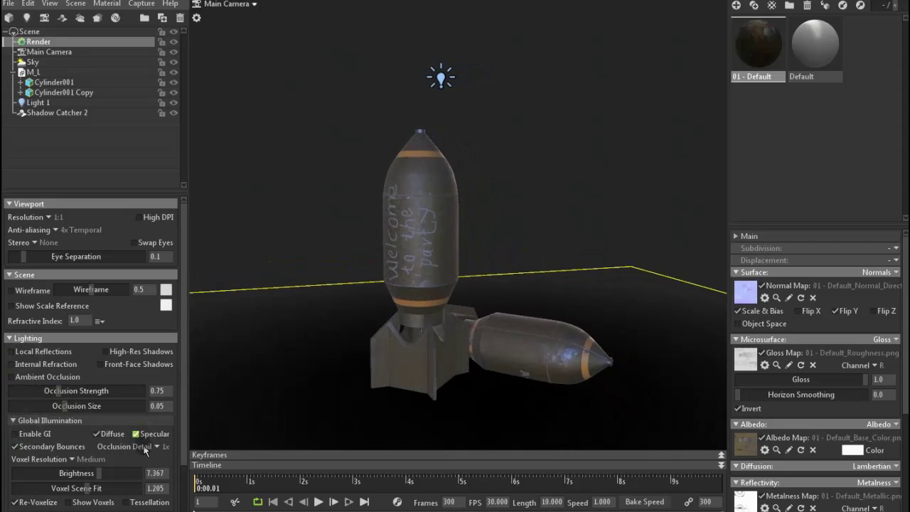
drag(90, 474, 57, 473)
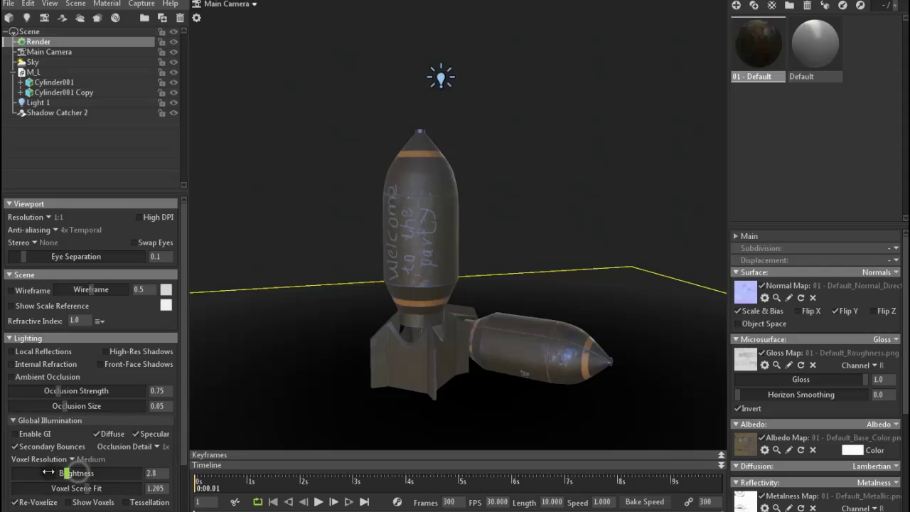
click(32, 433)
click(142, 434)
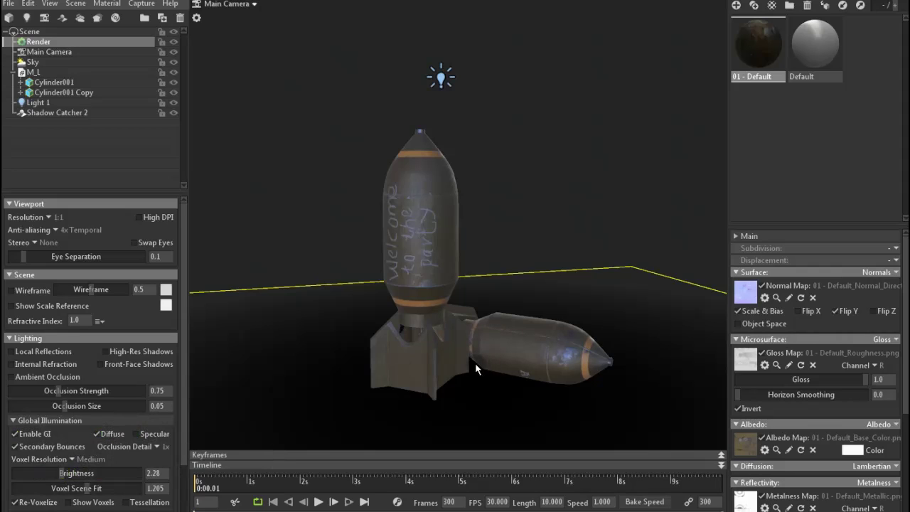
mouse_move(475, 362)
mouse_down()
mouse_move(370, 395)
mouse_move(235, 379)
mouse_move(481, 315)
mouse_up()
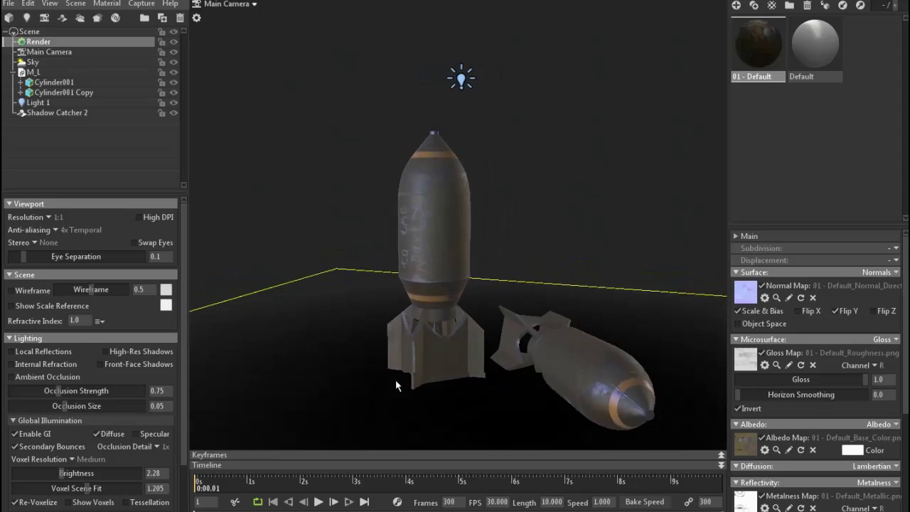
click(548, 230)
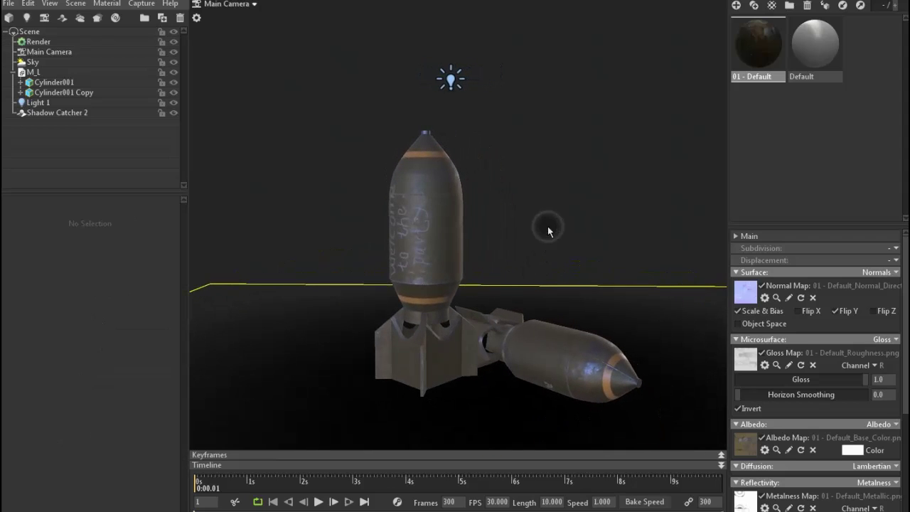